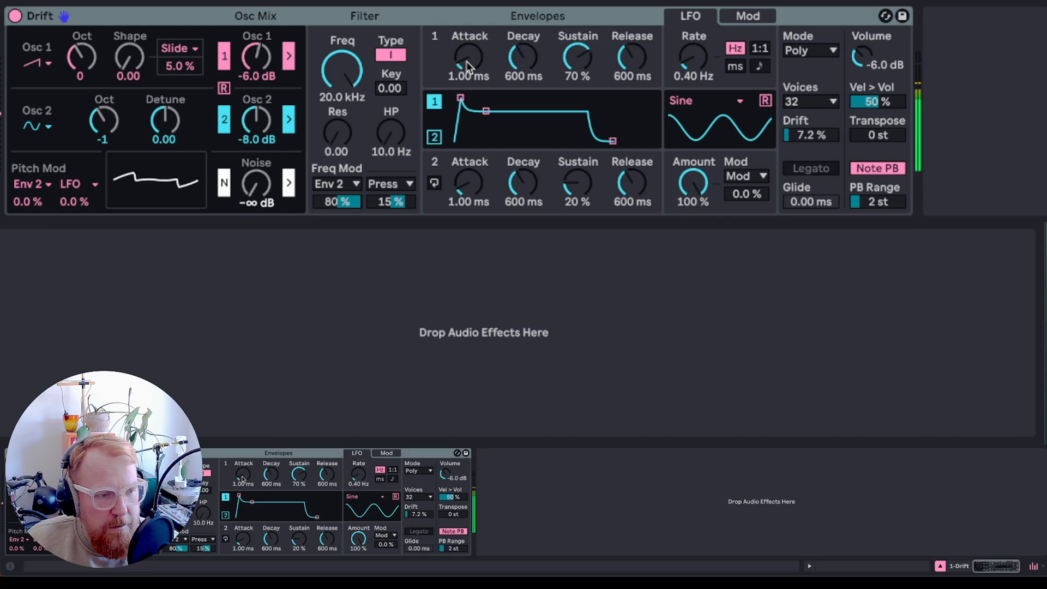
- Set Envelope 1's attack time to 4.79 s
drag(466, 61, 467, 21)
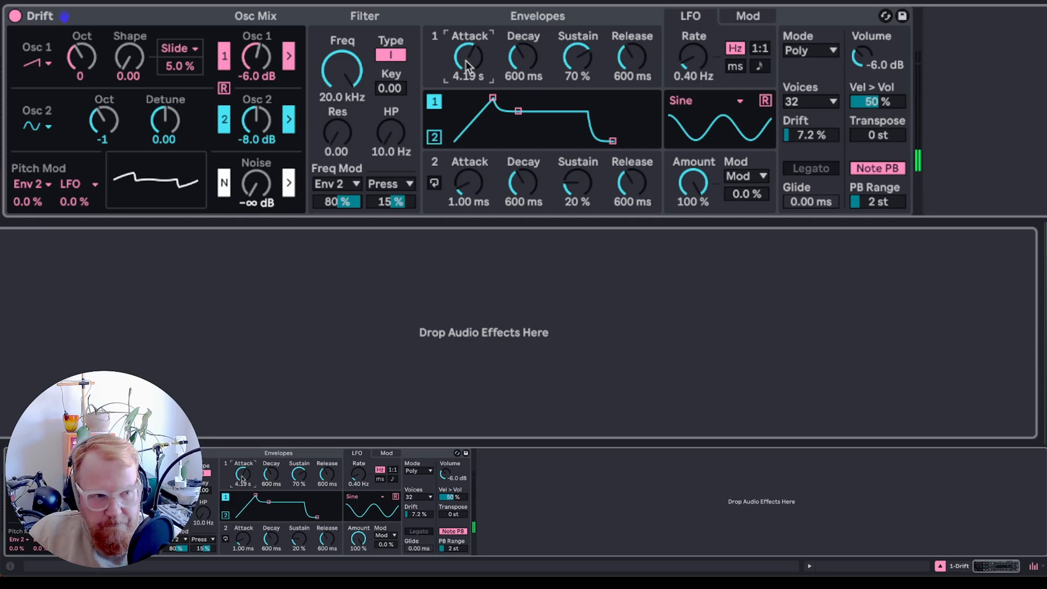
drag(468, 63, 444, 97)
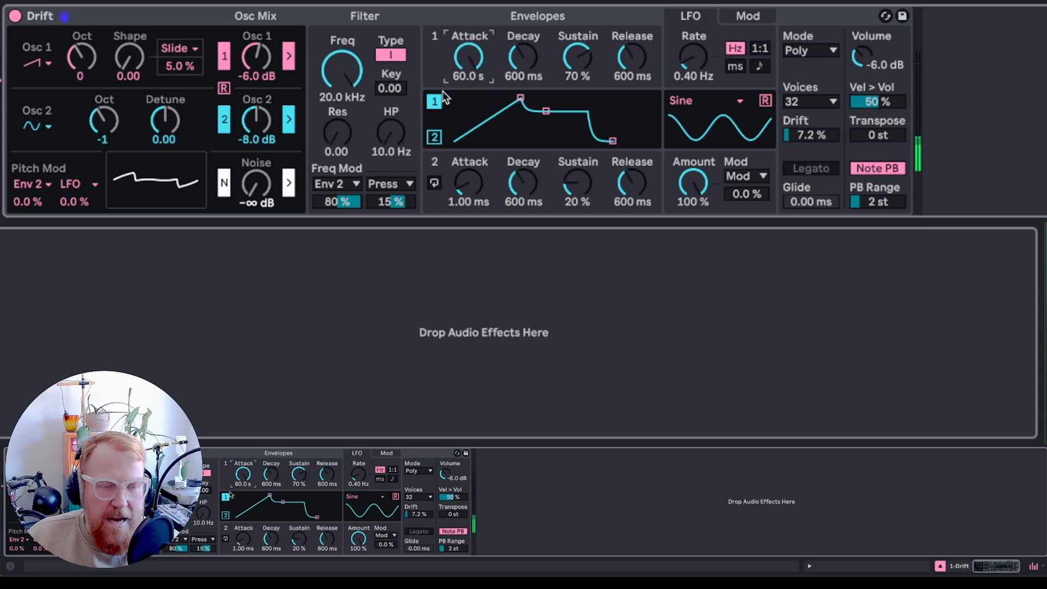
drag(459, 59, 459, 99)
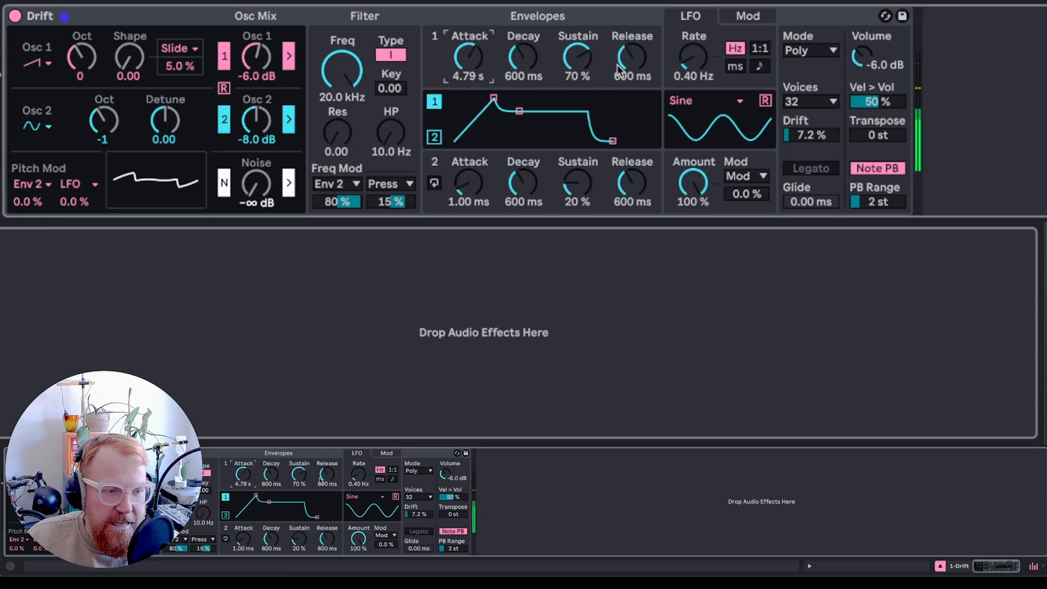
- Set Envelope 1's decay to 9.42 s and its release to 7.91 s
mouse_move(523, 58)
mouse_down()
mouse_move(522, 19)
mouse_move(523, 39)
mouse_up()
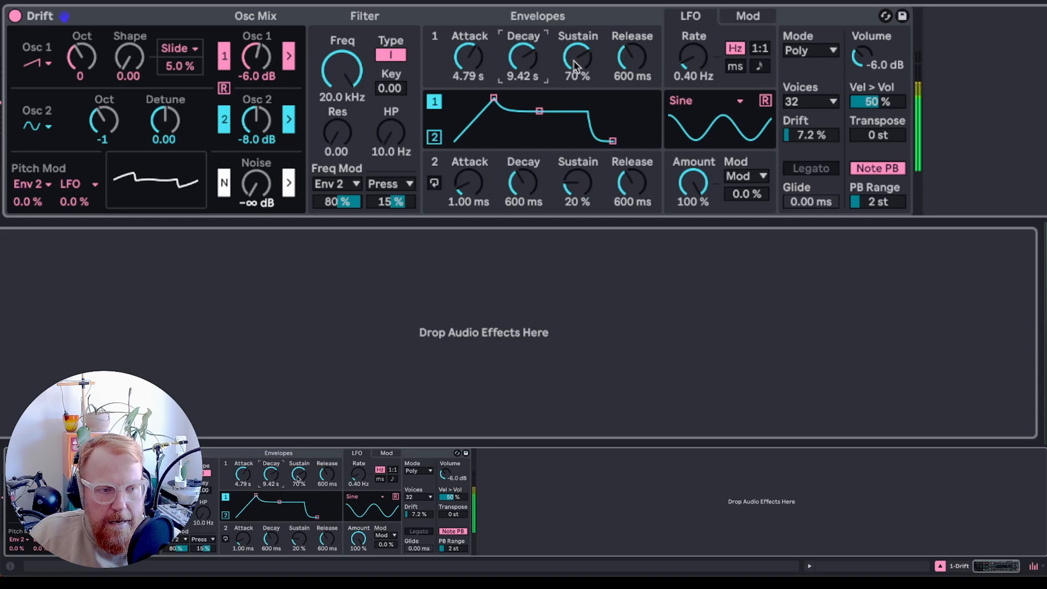
drag(631, 58, 632, 31)
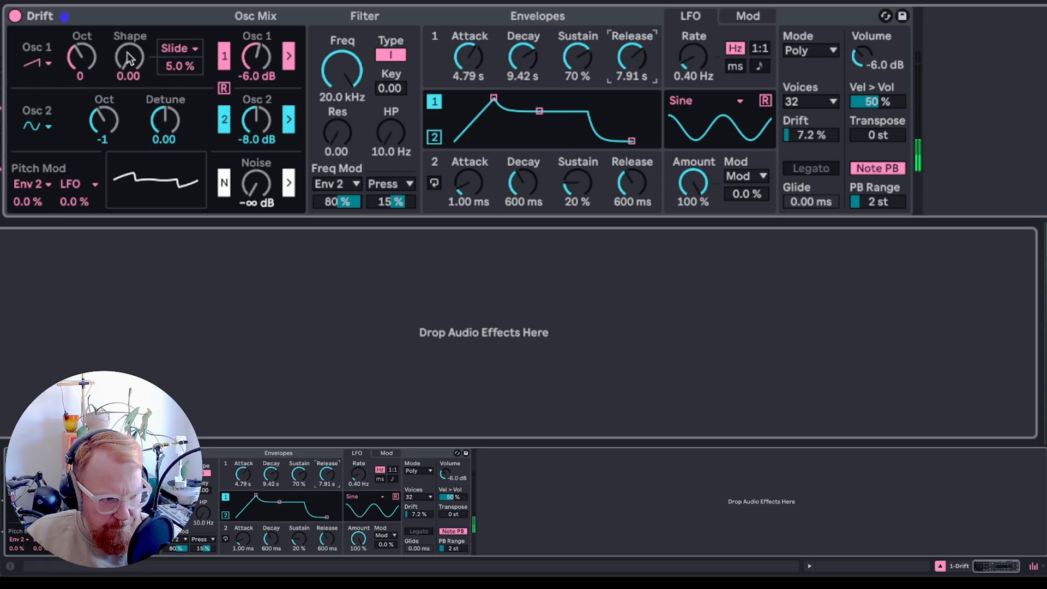
- Switch Oscillator 2's waveform to sawtooth
mouse_move(129, 56)
mouse_down()
mouse_move(130, 17)
mouse_move(129, 57)
mouse_up()
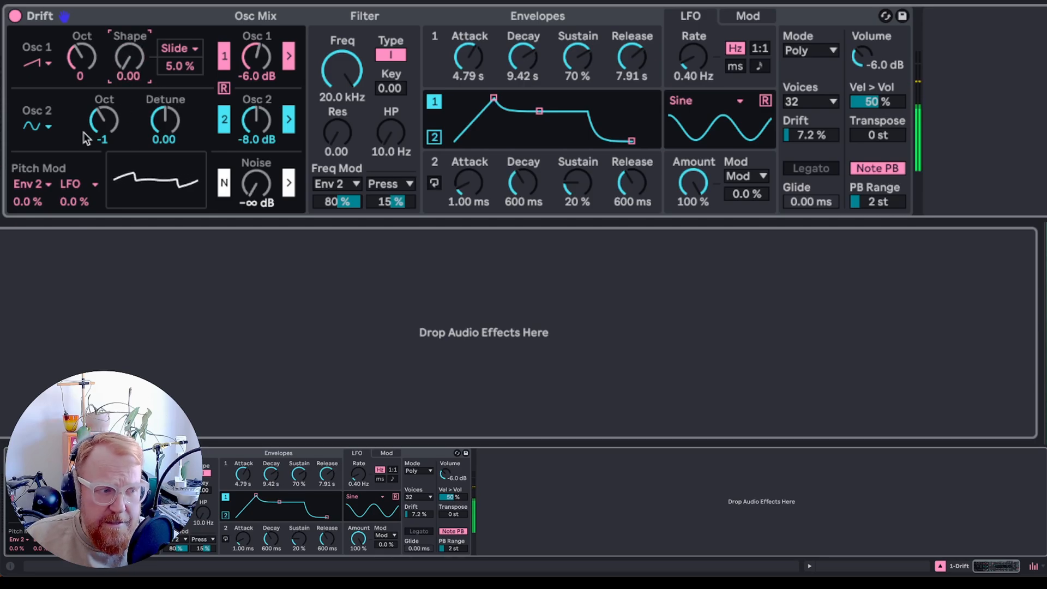
click(34, 128)
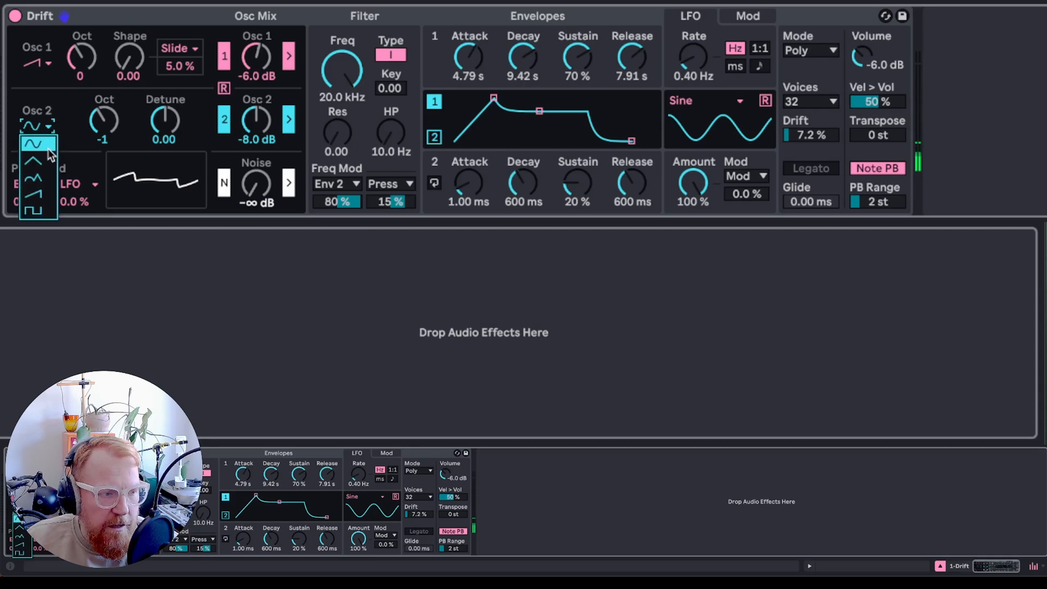
click(46, 196)
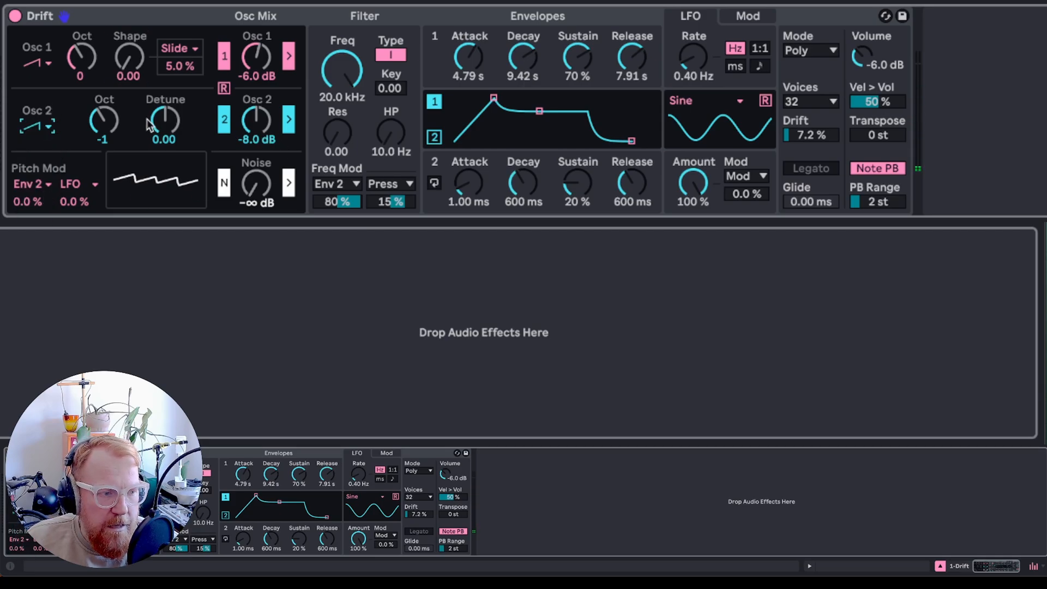
- Set Oscillator 2's octave to 0 and its detune to 0.19
click(103, 123)
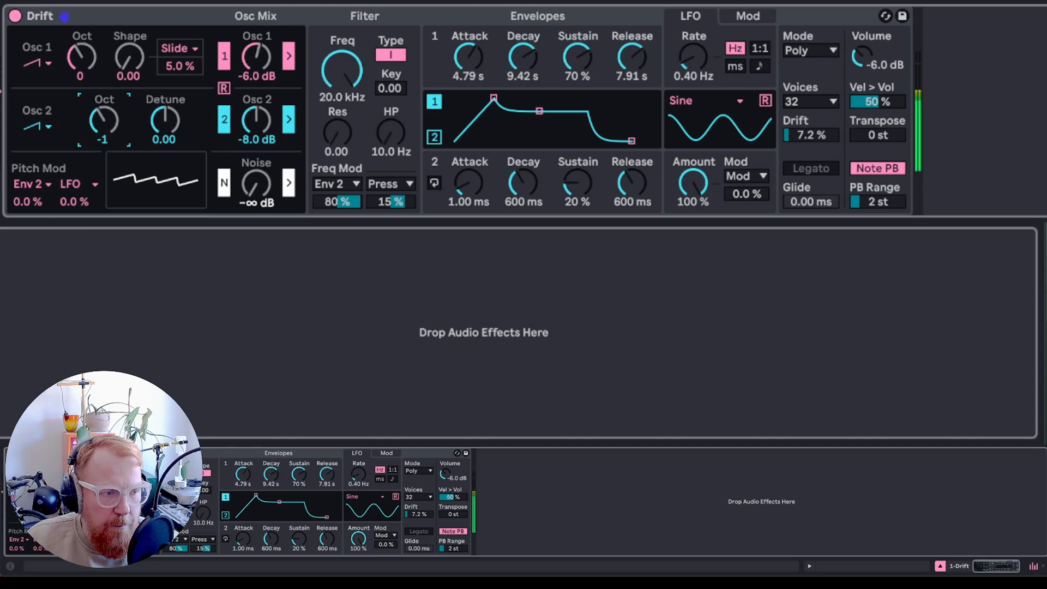
drag(106, 124, 106, 112)
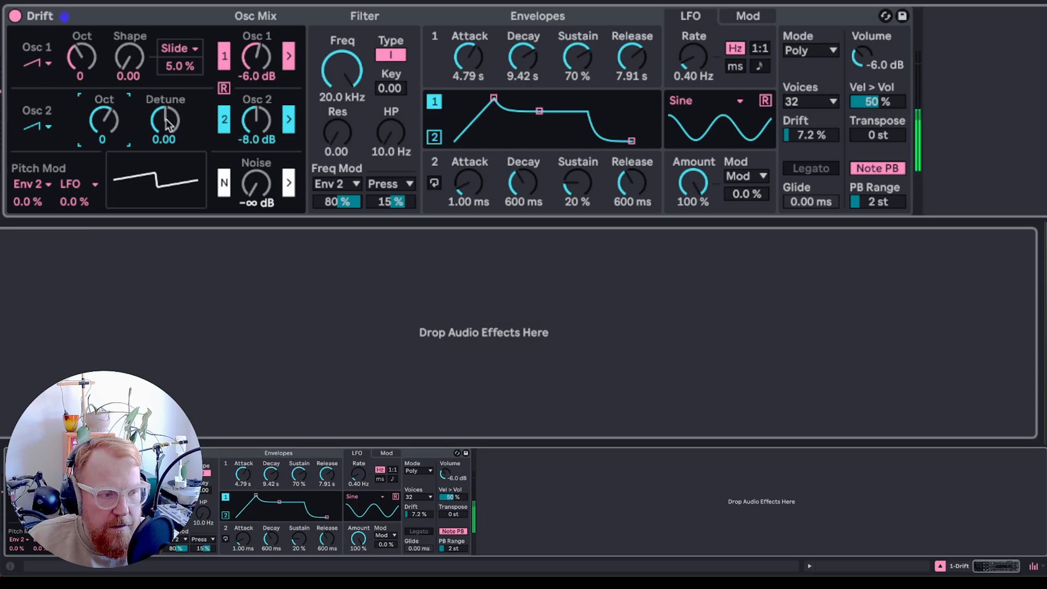
drag(166, 123, 242, 148)
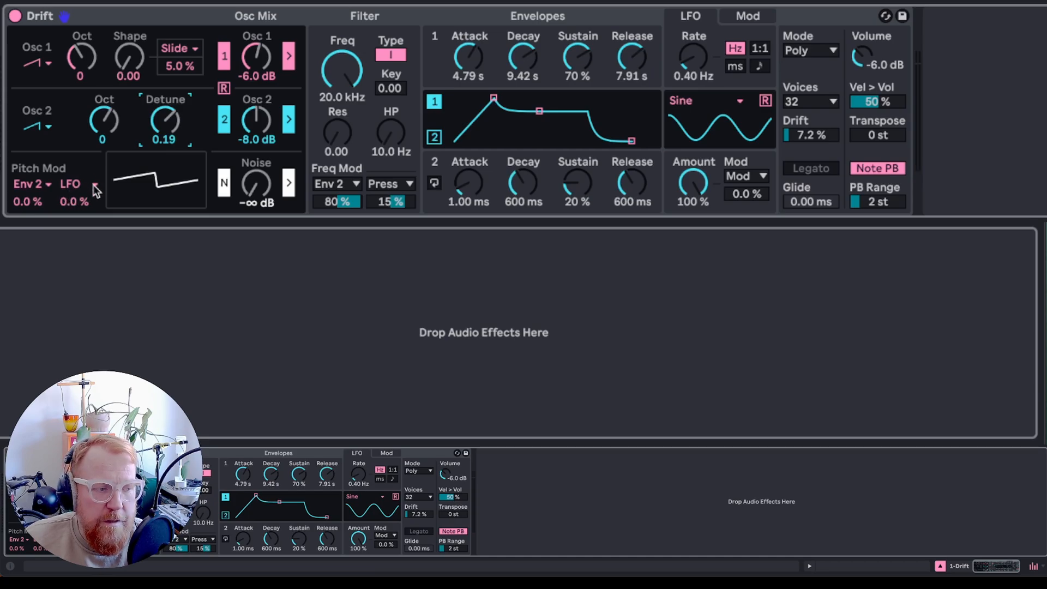
- Keep LFO as the pitch modulation source and set its amount to 0.2 %
click(66, 186)
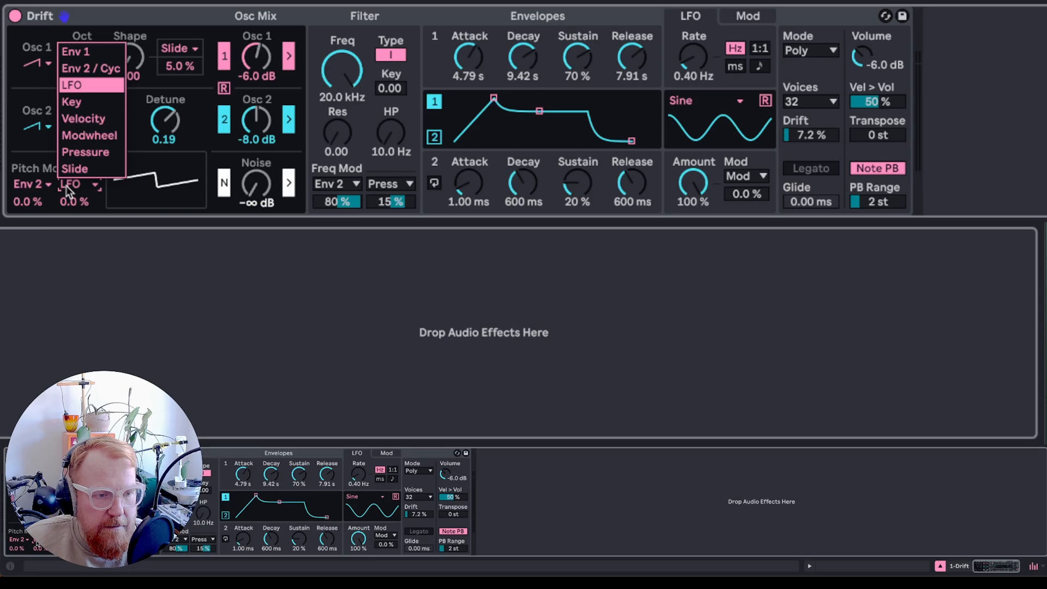
click(66, 186)
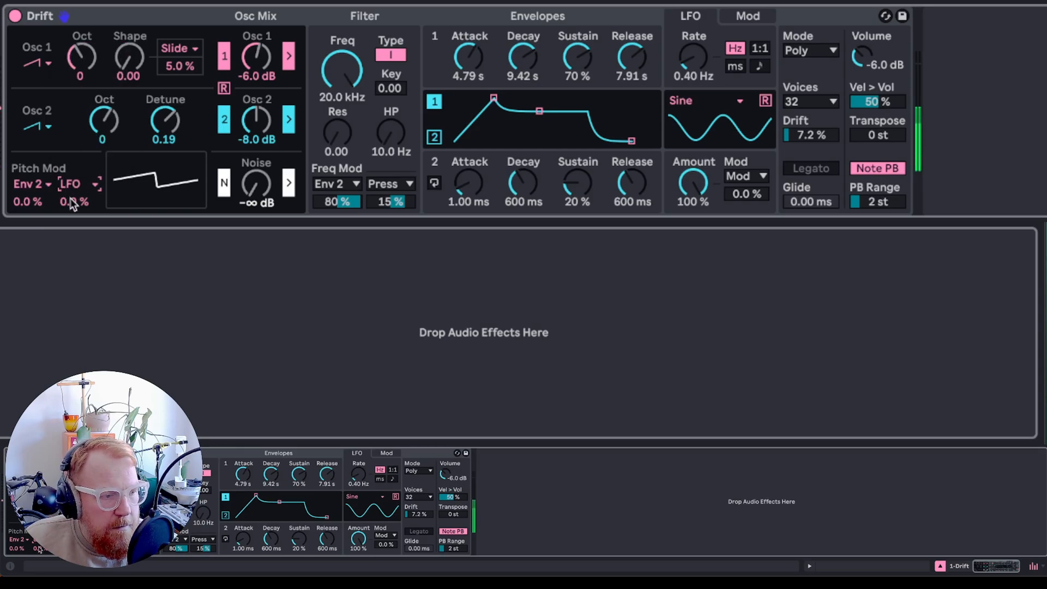
drag(74, 202, 73, 196)
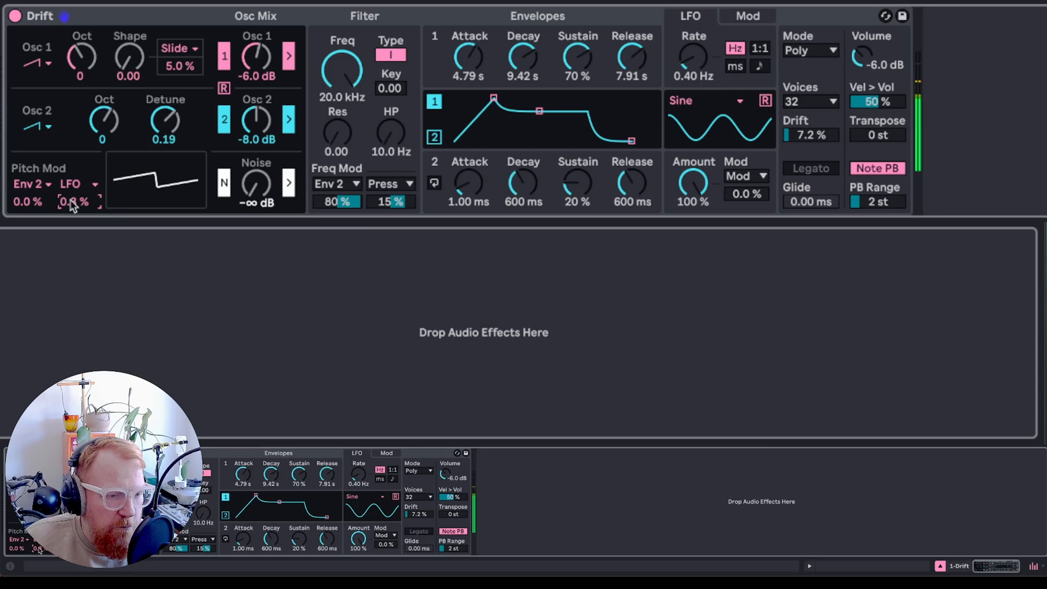
drag(71, 200, 73, 203)
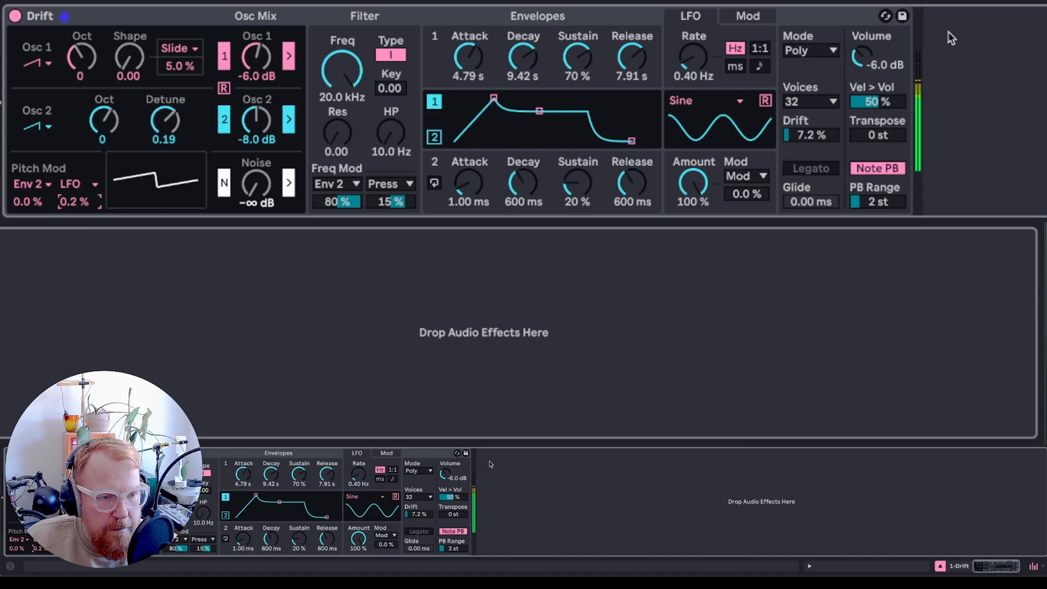
- Set the LFO rate to 6.05 Hz and the LFO pitch modulation amount to 2.9 %
drag(690, 59, 691, 49)
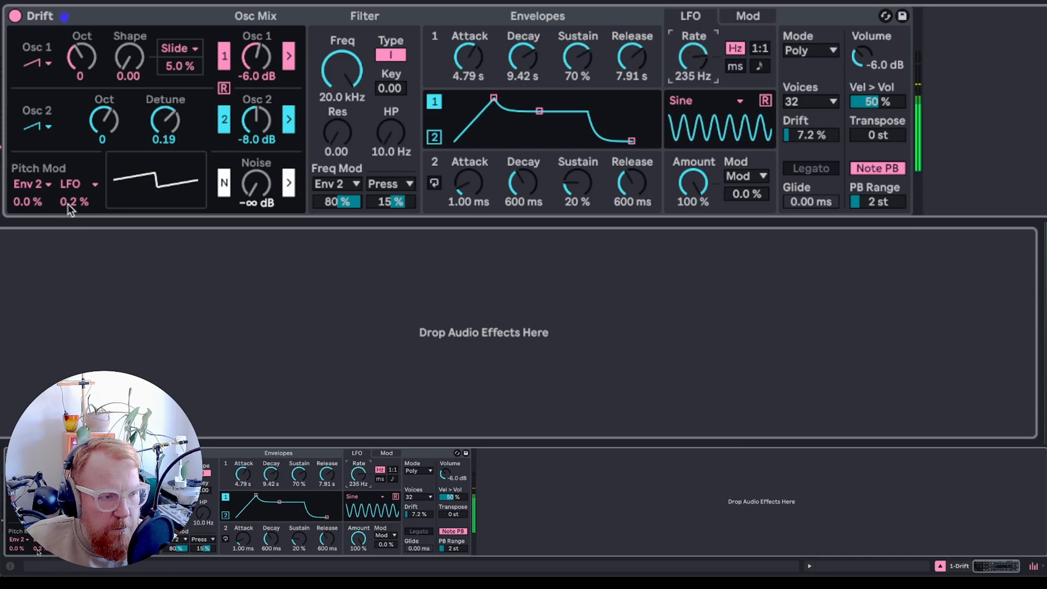
drag(73, 202, 72, 189)
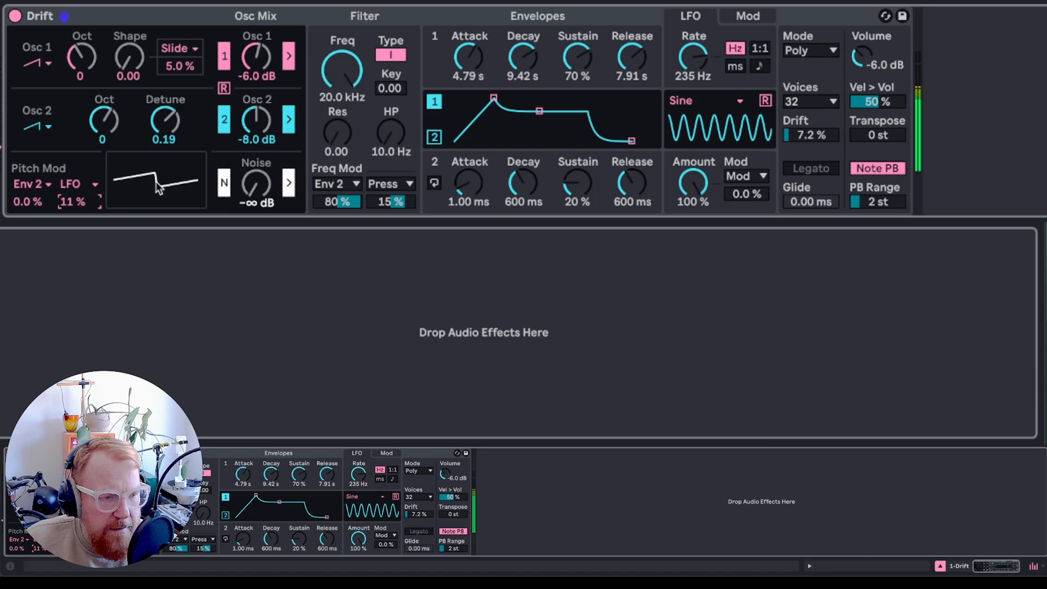
drag(699, 57, 698, 82)
click(73, 201)
drag(73, 201, 72, 212)
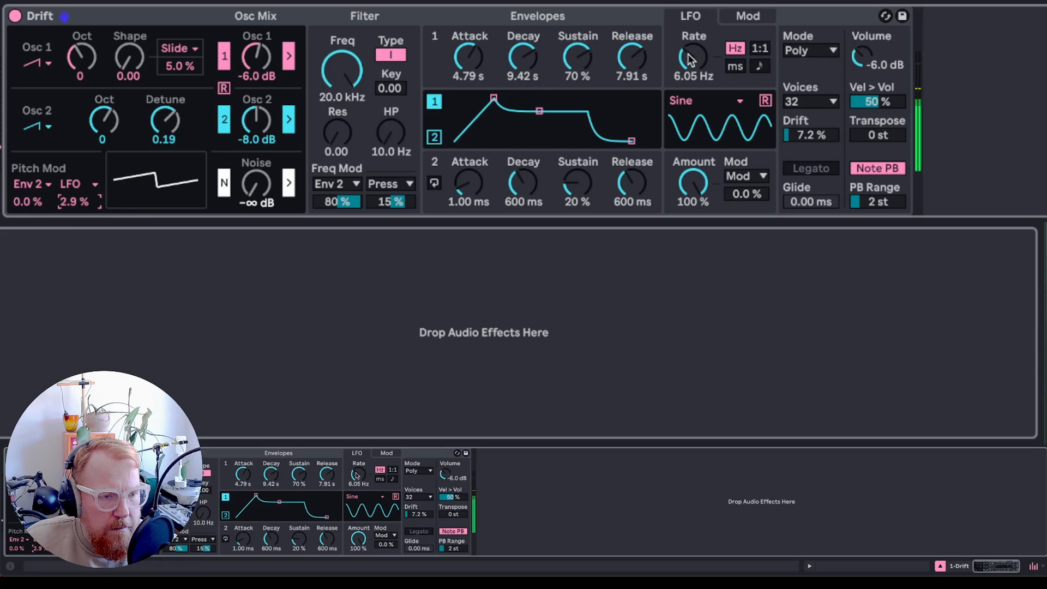
- Set the LFO pitch modulation amount to 0.8 % and the LFO rate to 0.34 Hz, checking the modulation matrix page
drag(691, 59, 691, 82)
drag(73, 201, 74, 208)
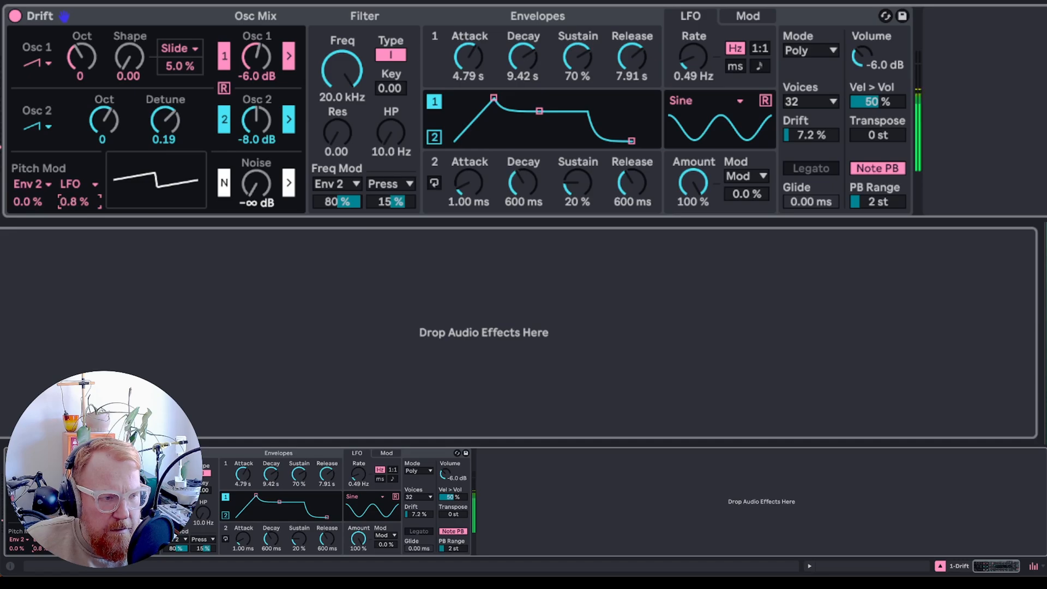
drag(692, 72, 689, 78)
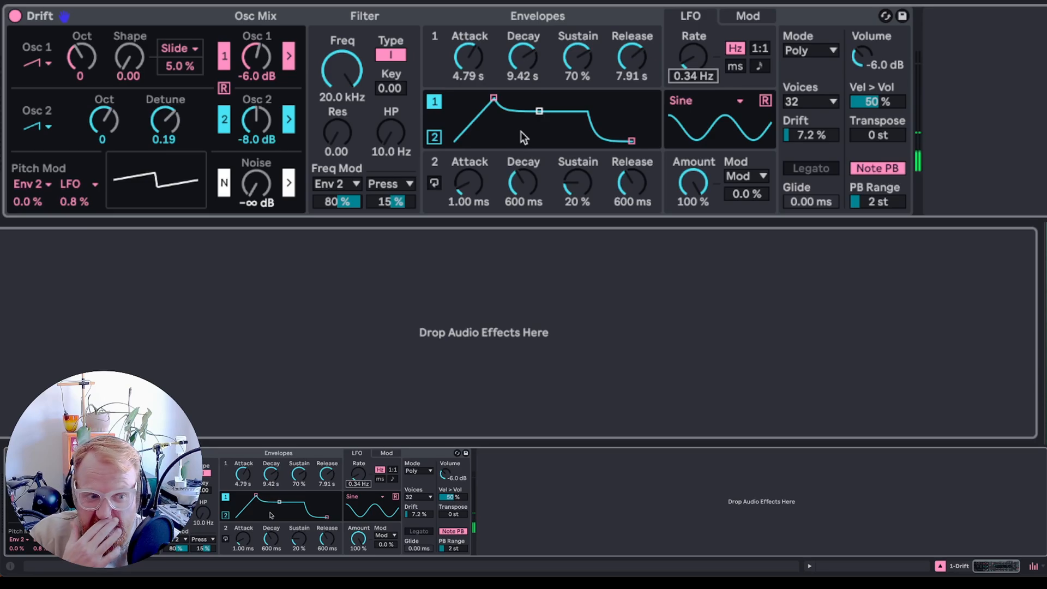
click(754, 19)
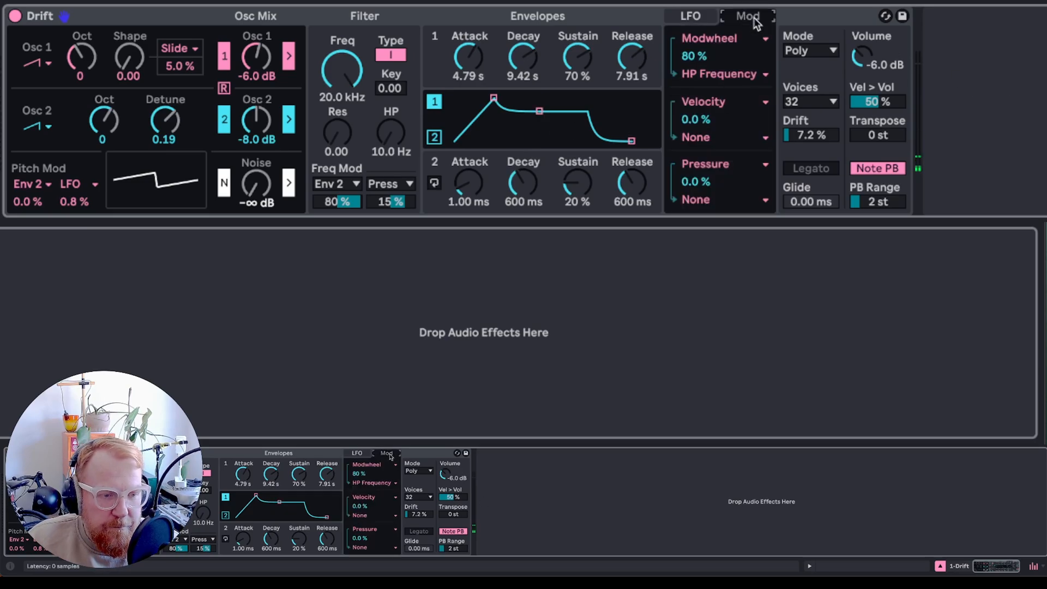
click(695, 18)
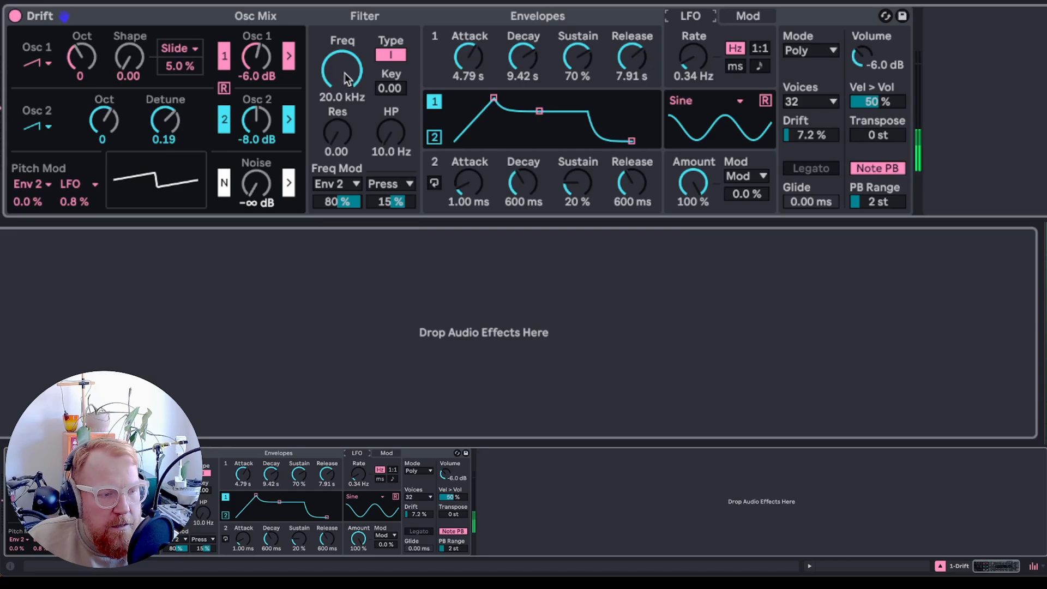
- Lower the filter cutoff frequency to 408 Hz
drag(349, 79, 466, 155)
- Shape Envelope 2 with a 6.19 s attack, 18.0 s decay, 43 % sustain and 21.9 s release
drag(525, 190, 525, 155)
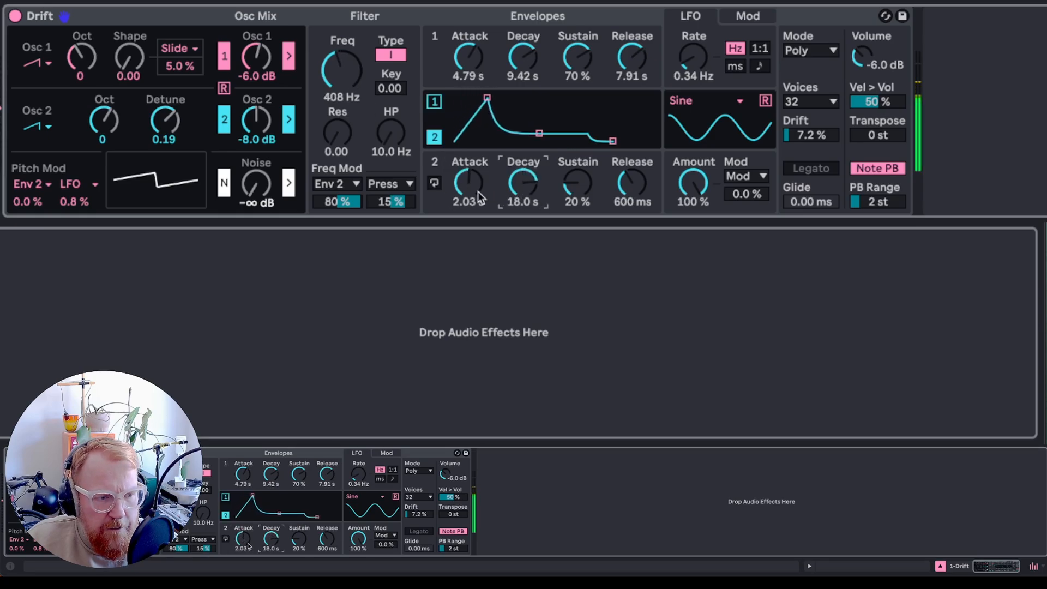
mouse_move(468, 183)
mouse_down()
mouse_move(468, 152)
mouse_move(468, 170)
mouse_up()
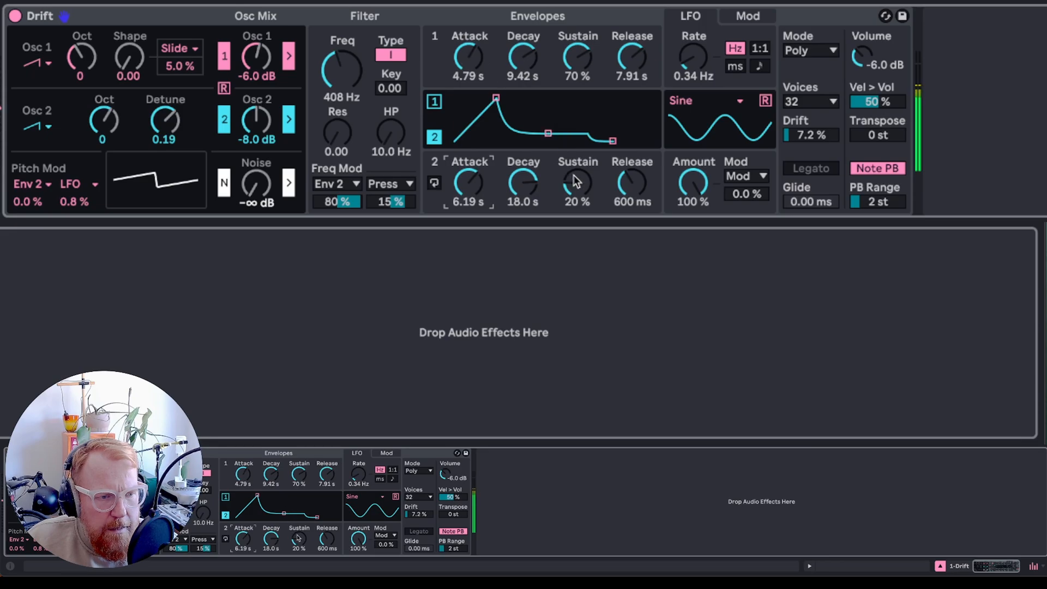
drag(577, 183, 577, 166)
drag(638, 187, 639, 142)
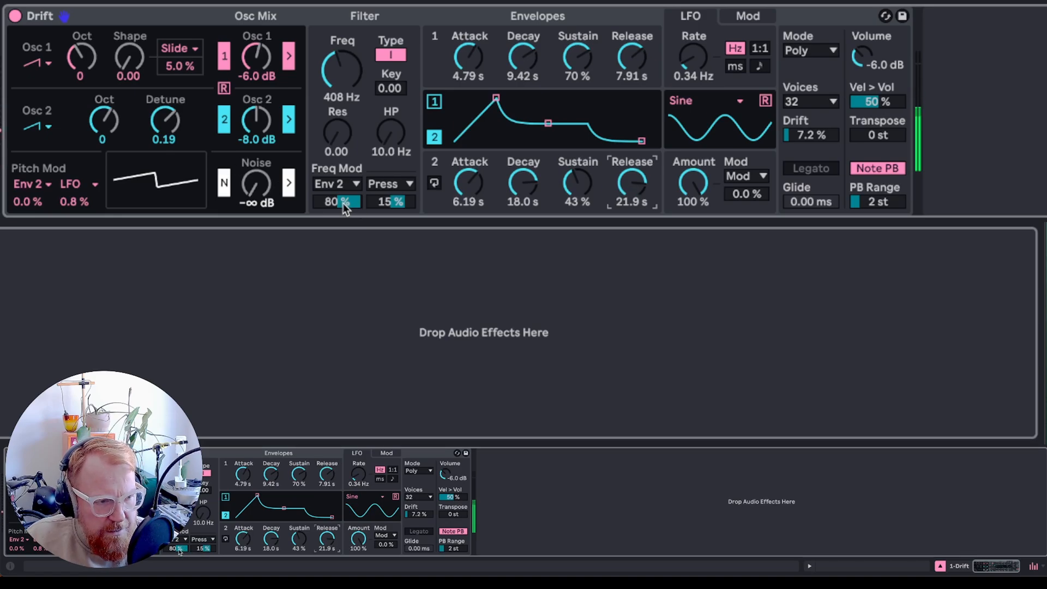
- Set the filter's Envelope 2 modulation amount to 23 % and Envelope 2's decay to 8.89 s
drag(342, 203, 343, 234)
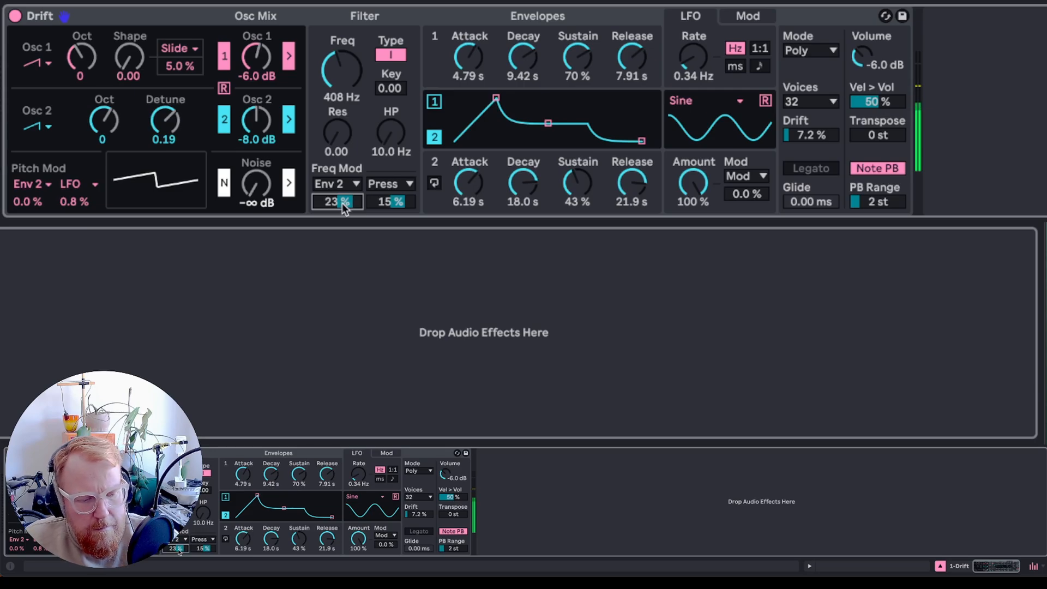
drag(533, 202, 534, 235)
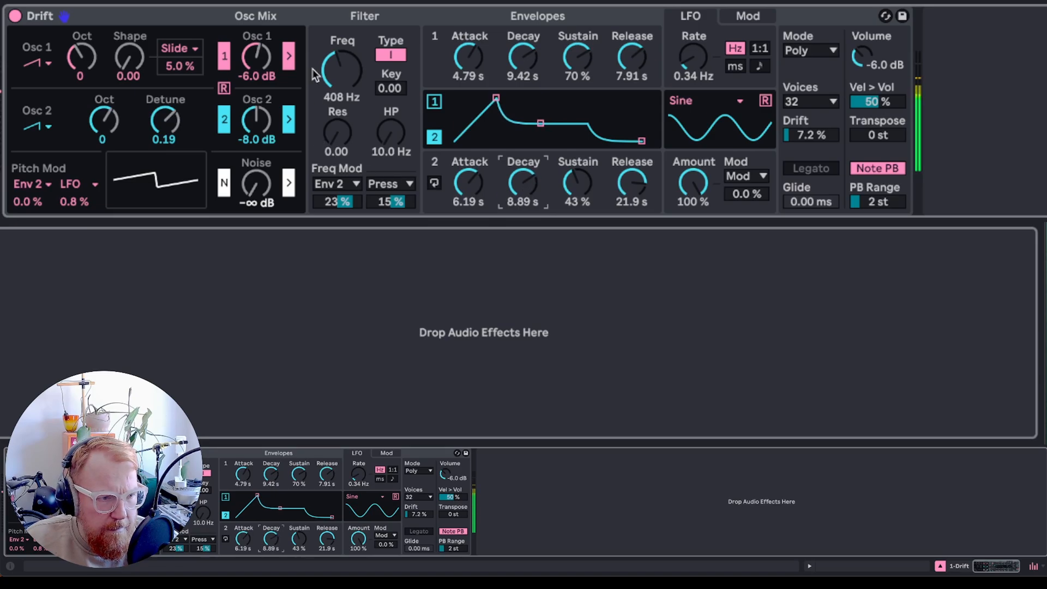
- Set the filter cutoff to 567 Hz, switch to filter type II and raise resonance to 0.13
drag(342, 69, 342, 55)
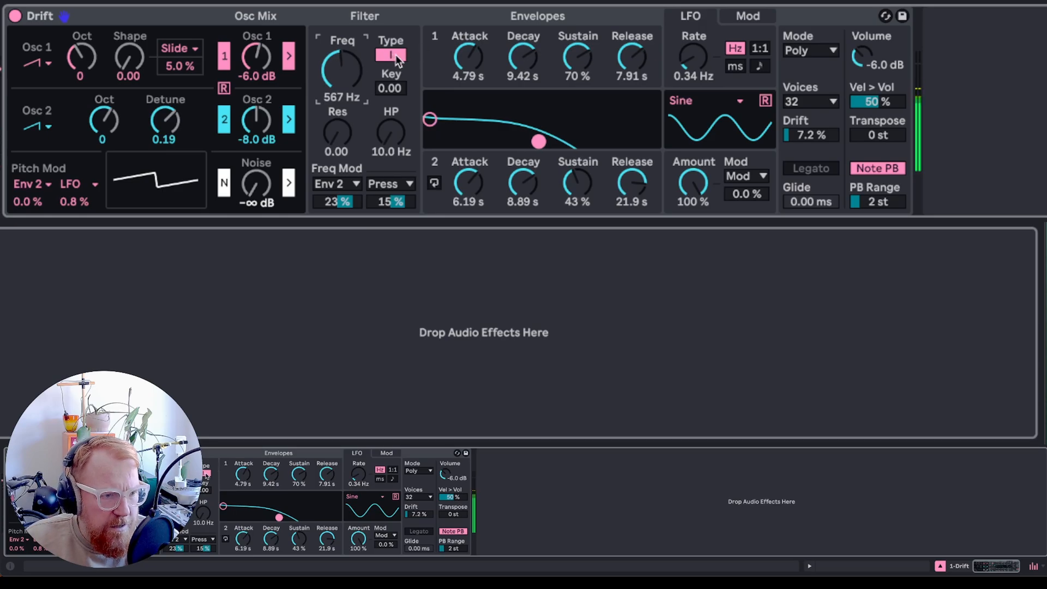
click(395, 57)
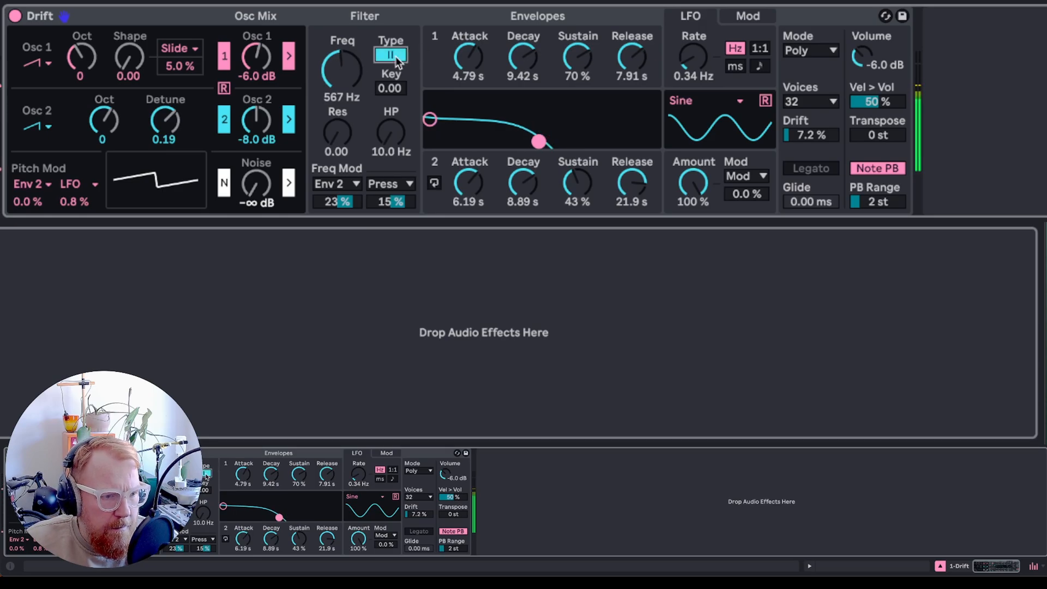
drag(357, 126, 357, 115)
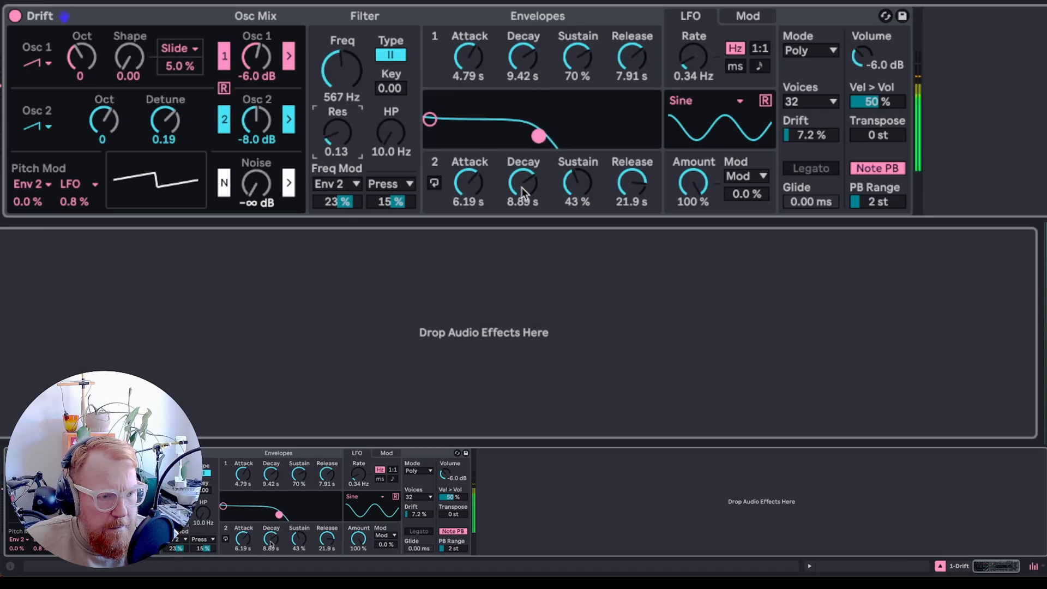
- Set Envelope 2's decay to 7.91 s and its attack to 5.11 s
drag(522, 187, 521, 195)
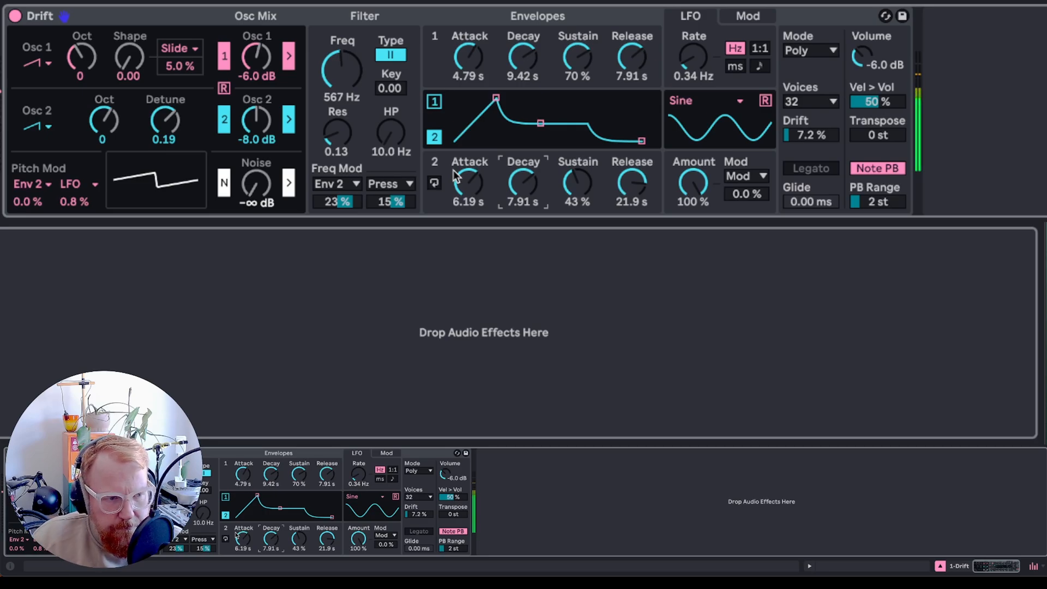
drag(456, 175, 467, 192)
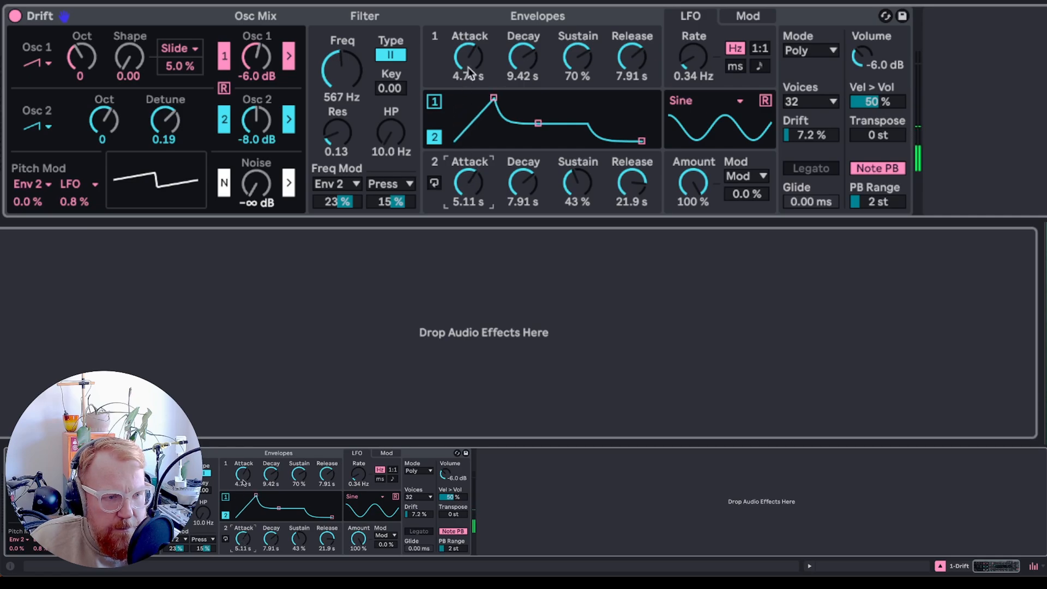
- Shorten Envelope 1's attack to 2.37 s and Envelope 2's attack to 3.41 s
drag(468, 59, 470, 67)
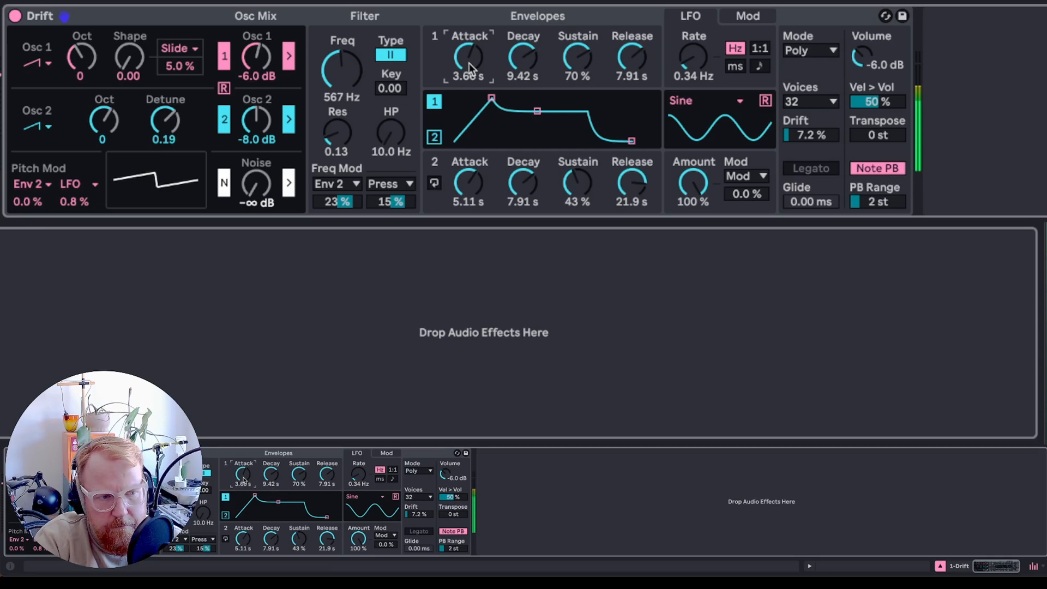
drag(472, 173, 473, 189)
drag(468, 56, 465, 63)
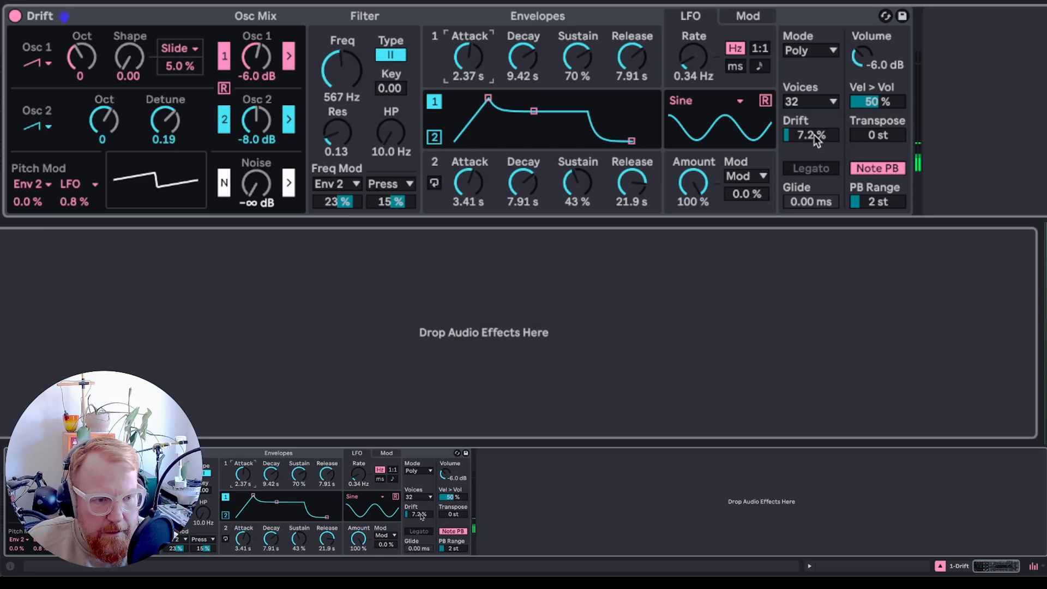
- Set the voice Drift amount to 100 %
mouse_move(804, 139)
mouse_down()
mouse_move(804, 88)
mouse_move(804, 139)
mouse_up()
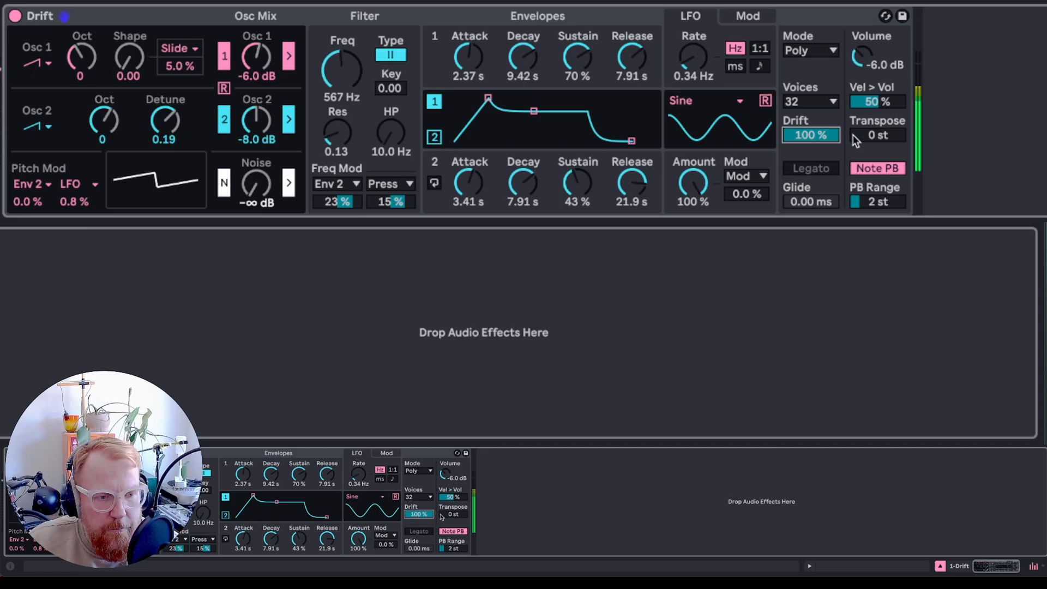
- Set Drift's output volume to -4.2 dB, the voice Drift amount to 68 % and Osc 2's octave to -1
drag(869, 54, 865, 51)
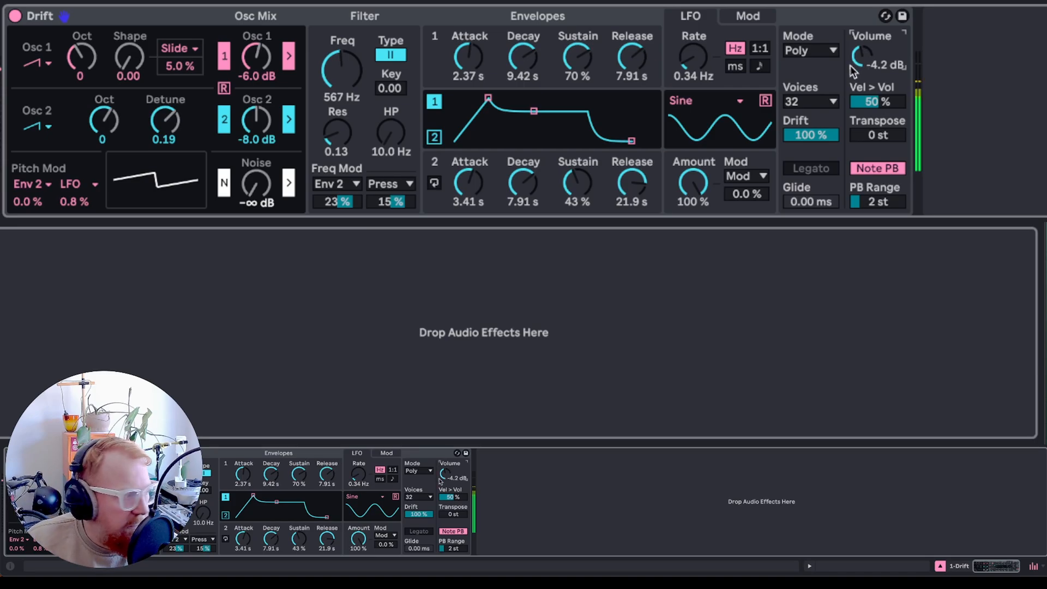
drag(812, 135, 813, 182)
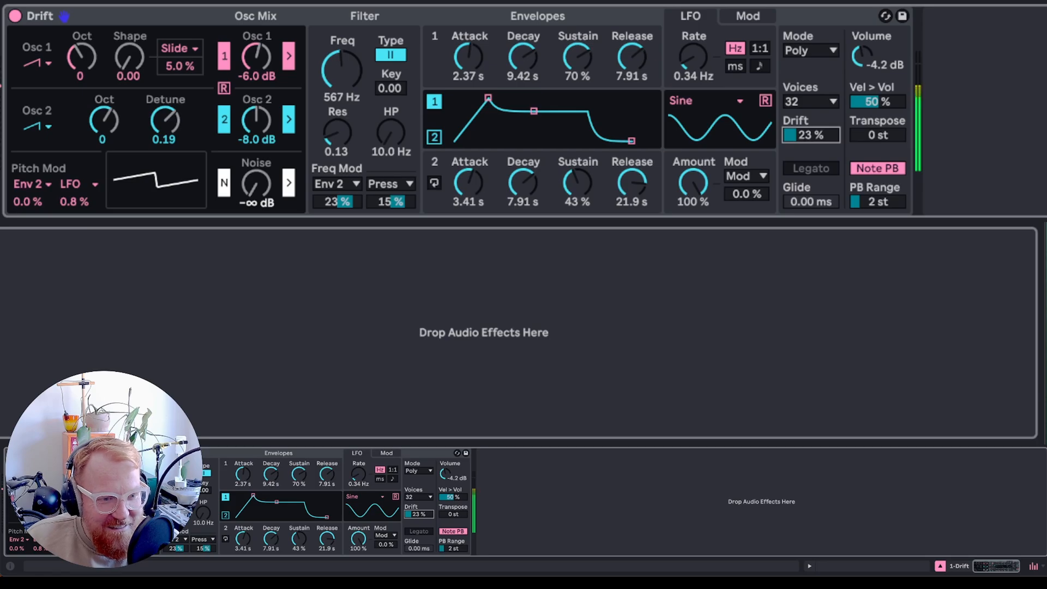
drag(812, 182, 814, 137)
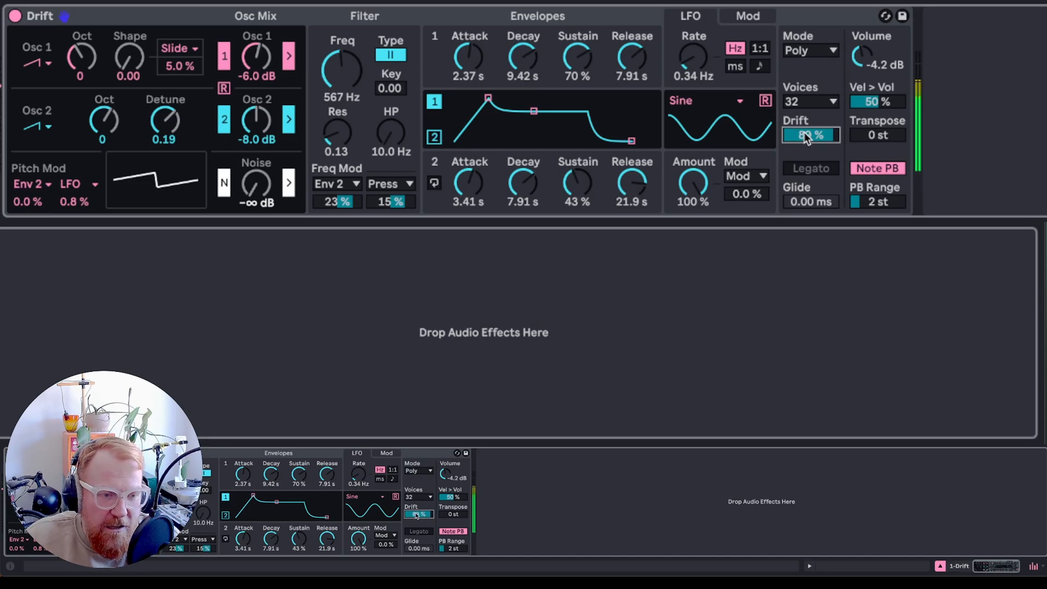
drag(804, 132, 803, 145)
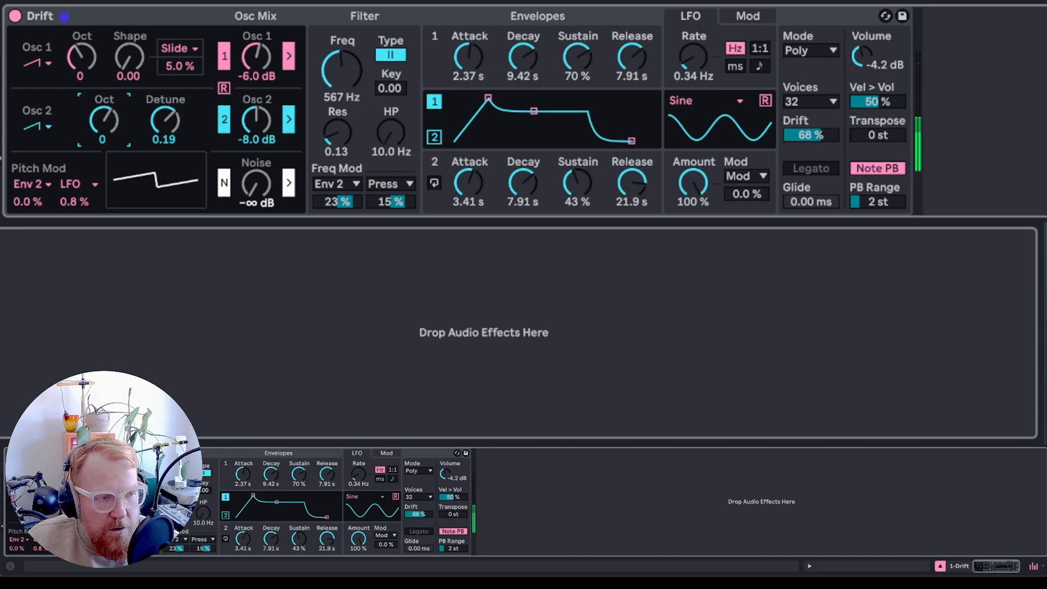
drag(105, 129, 108, 132)
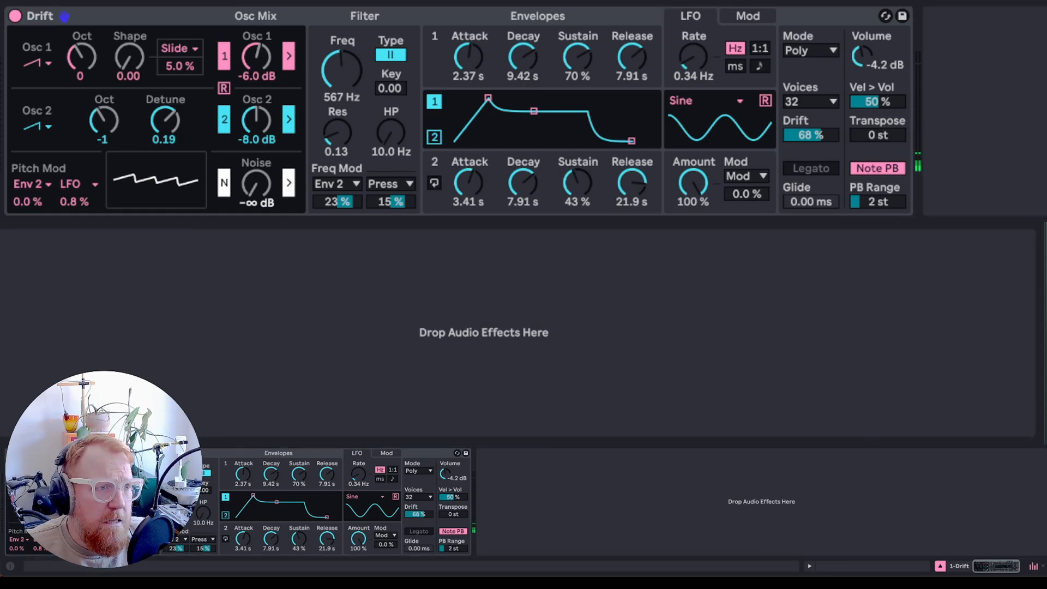
- Add a Chorus-Ensemble effect in Ensemble mode with warmth 1.5 %, rate 0.43 Hz and amount 71 %
key(Return)
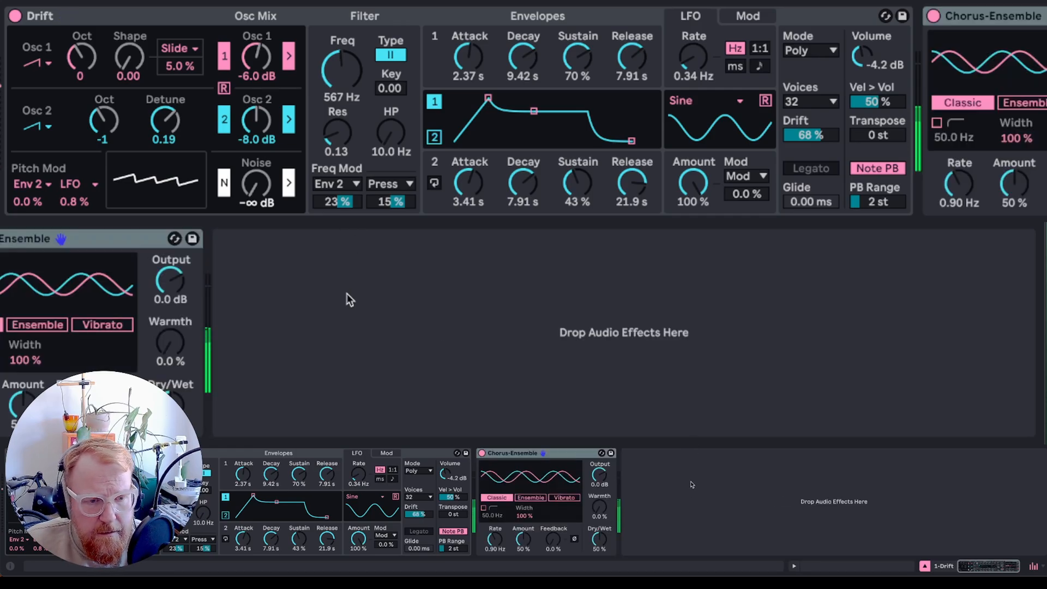
drag(164, 341, 164, 340)
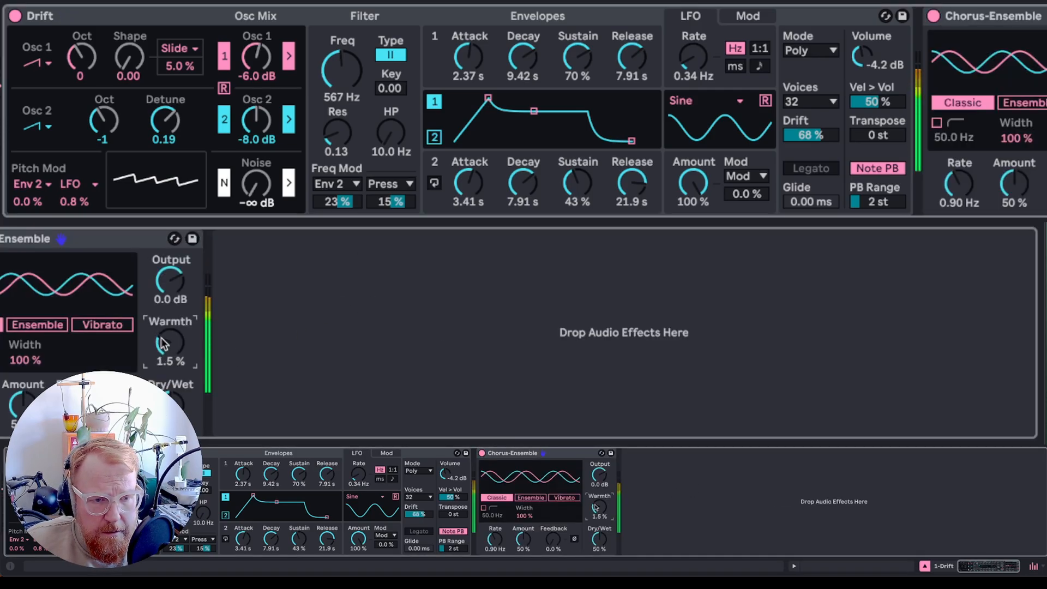
mouse_move(976, 164)
mouse_down()
mouse_move(976, 196)
mouse_move(991, 158)
mouse_up()
click(1025, 103)
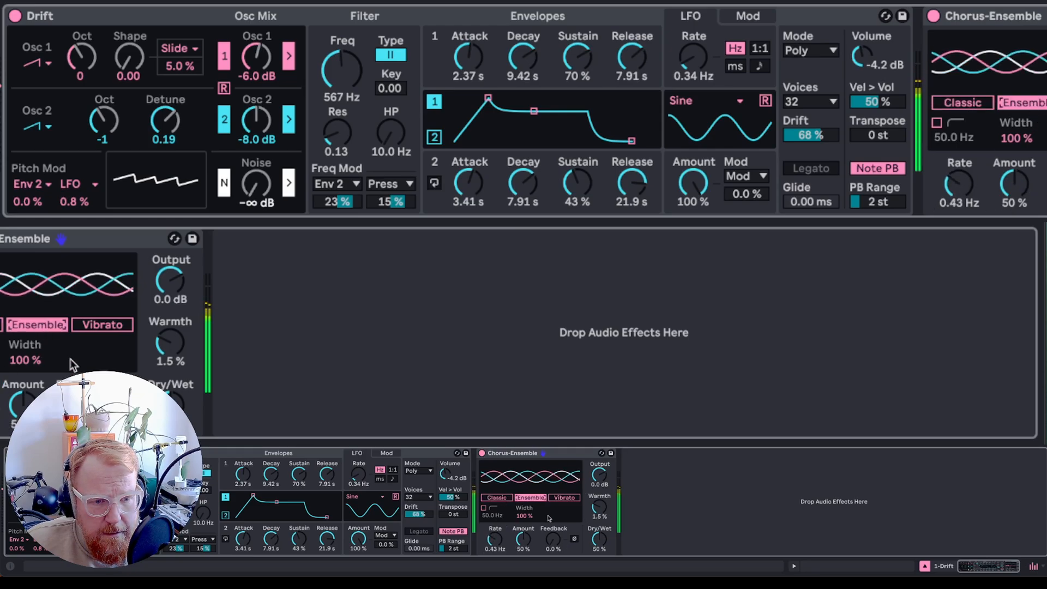
mouse_move(553, 540)
mouse_down()
mouse_move(553, 528)
mouse_move(553, 540)
mouse_up()
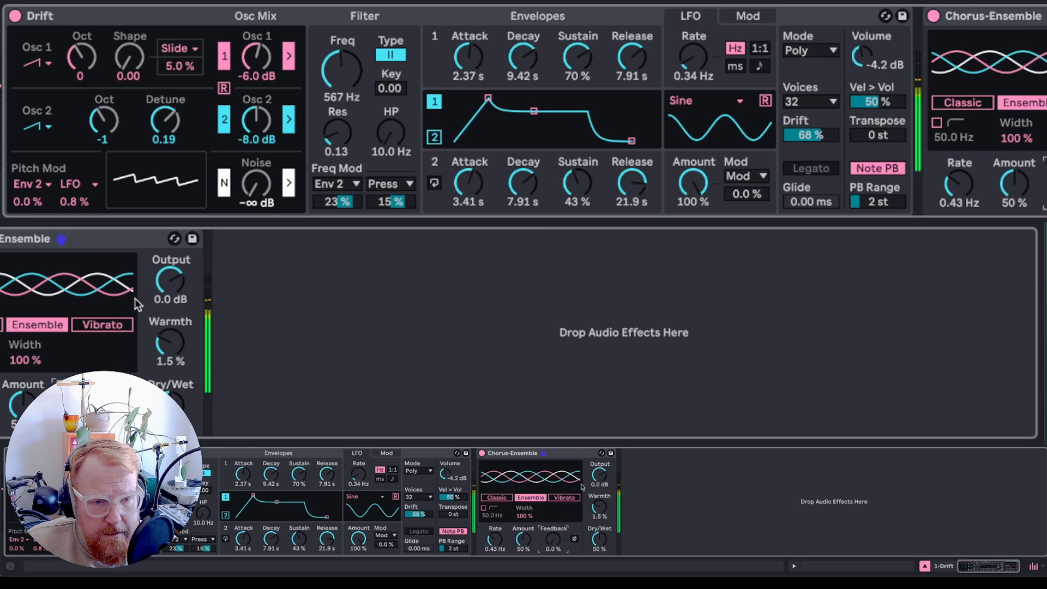
mouse_move(996, 175)
mouse_down()
mouse_move(996, 137)
mouse_move(996, 164)
mouse_up()
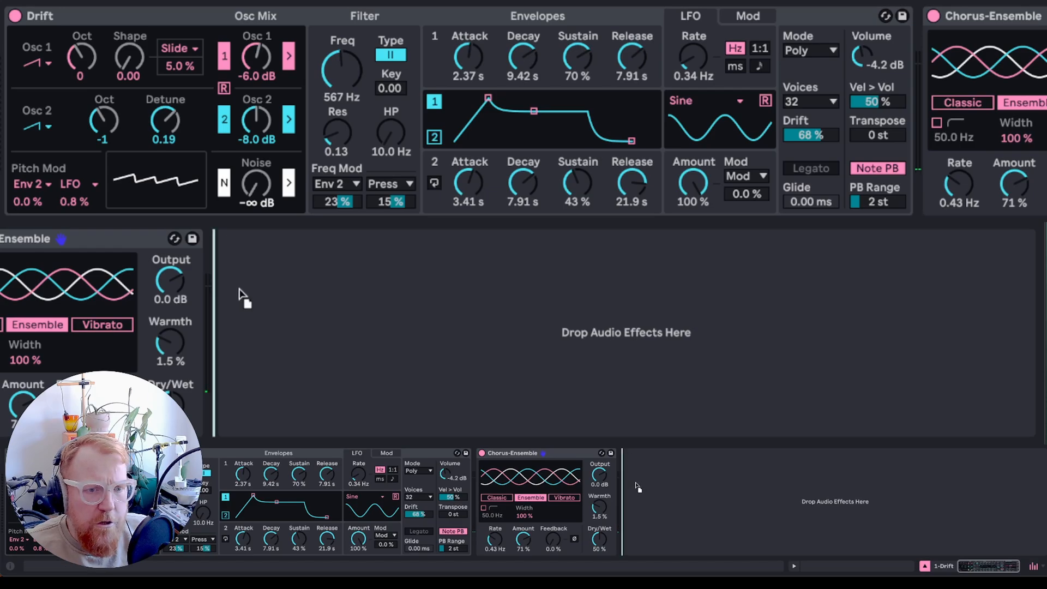
- Add a Hybrid Reverb after the chorus and set its blend to 0/100
drag(238, 288, 250, 310)
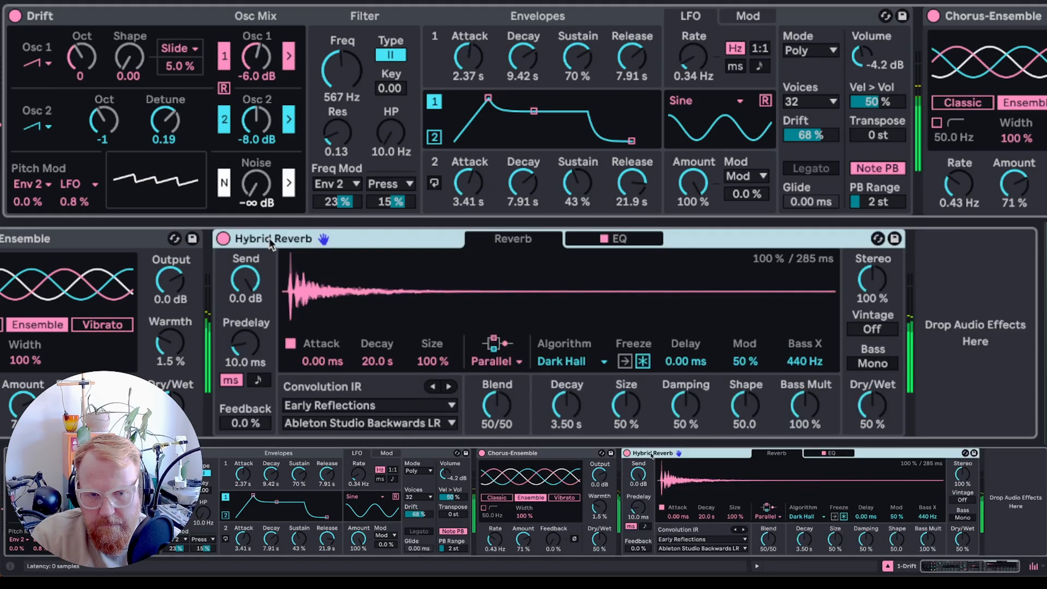
drag(496, 407, 497, 447)
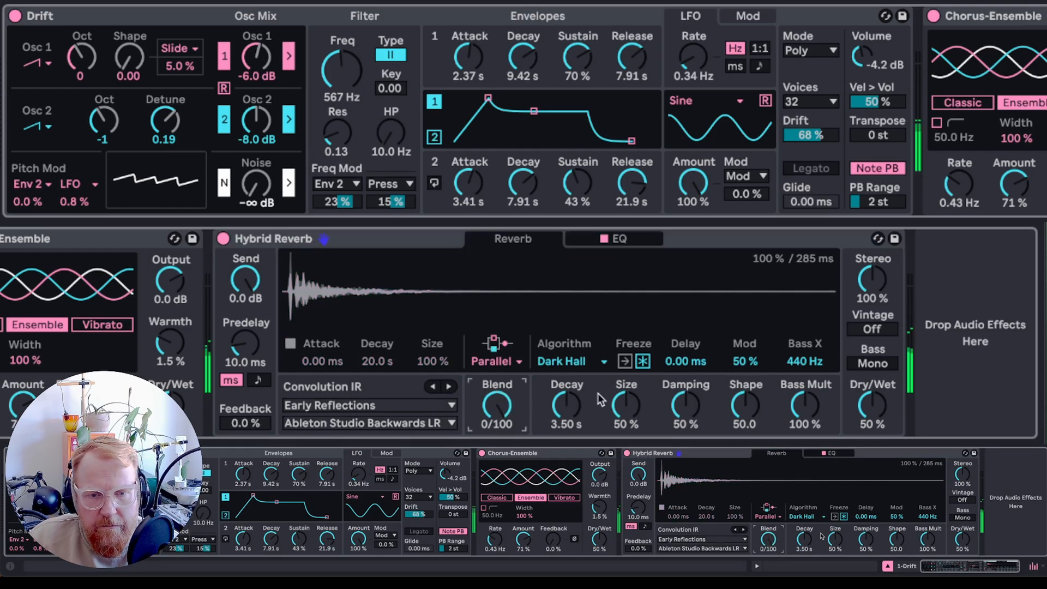
- Try the Shimmer reverb algorithm with a 4.95 s decay and shimmer around 30 %
click(586, 366)
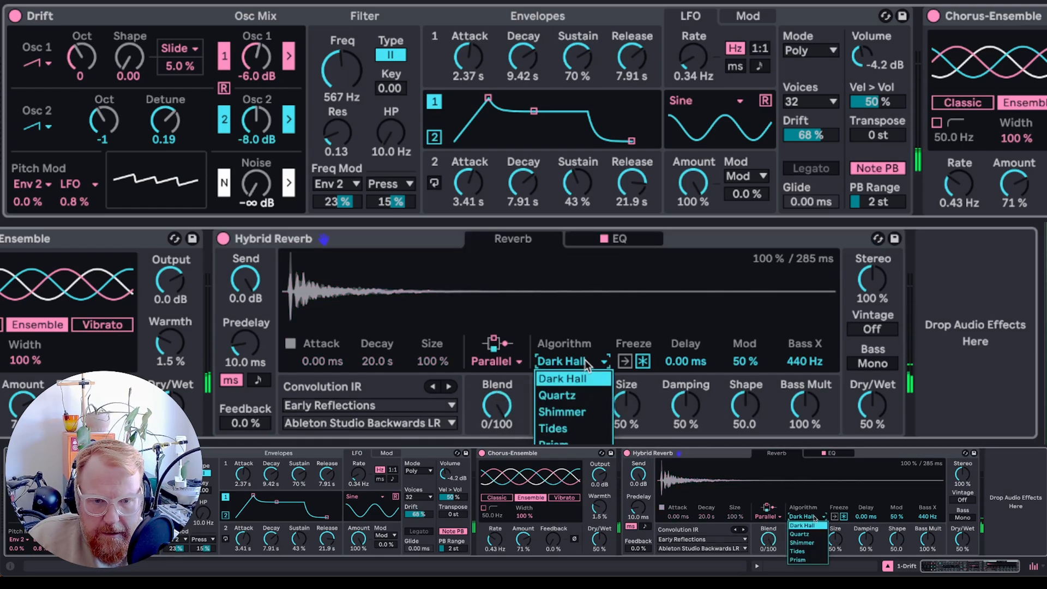
click(579, 413)
drag(566, 406, 567, 417)
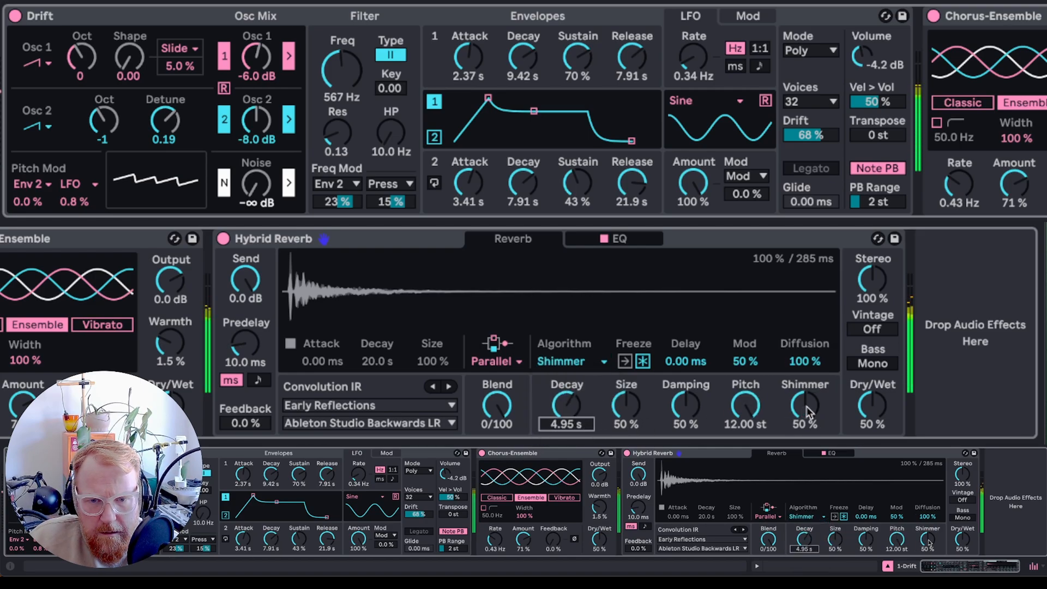
drag(808, 413, 808, 424)
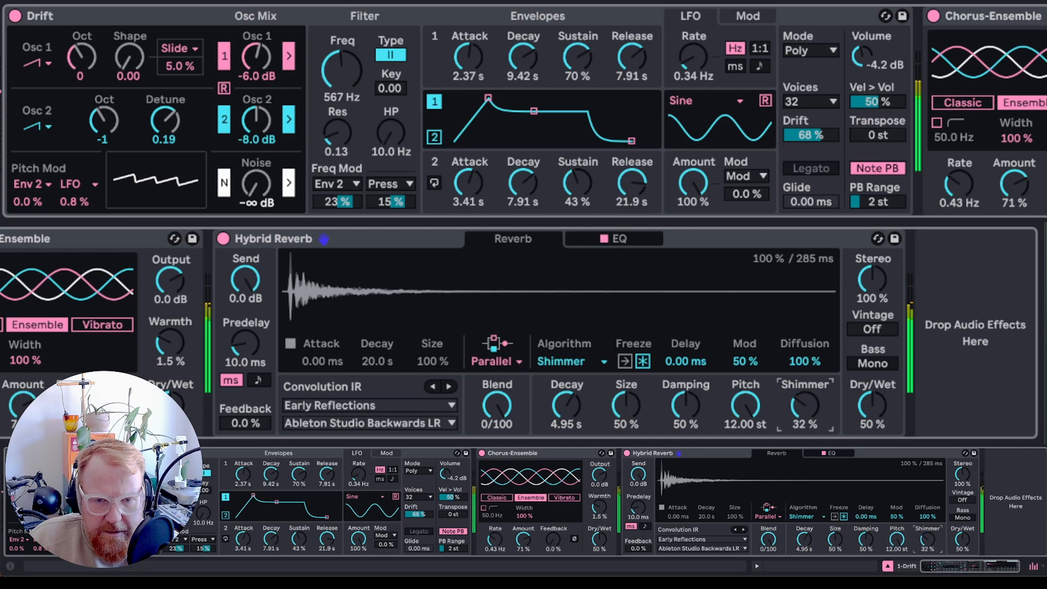
click(747, 408)
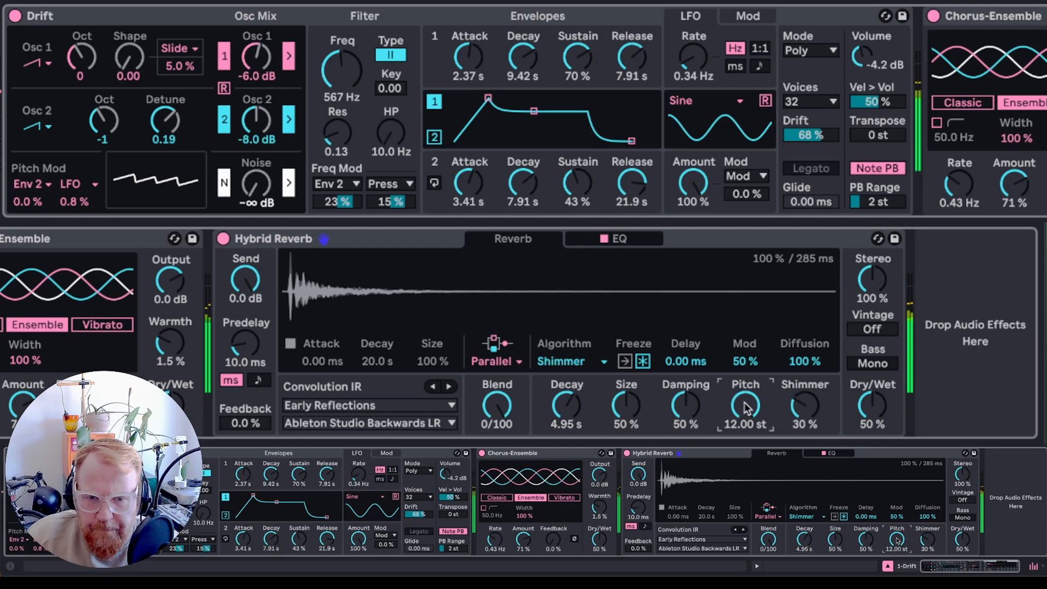
- Switch the reverb algorithm to Quartz with decay 8.54 s, size 81 % and distance 67 %
click(565, 361)
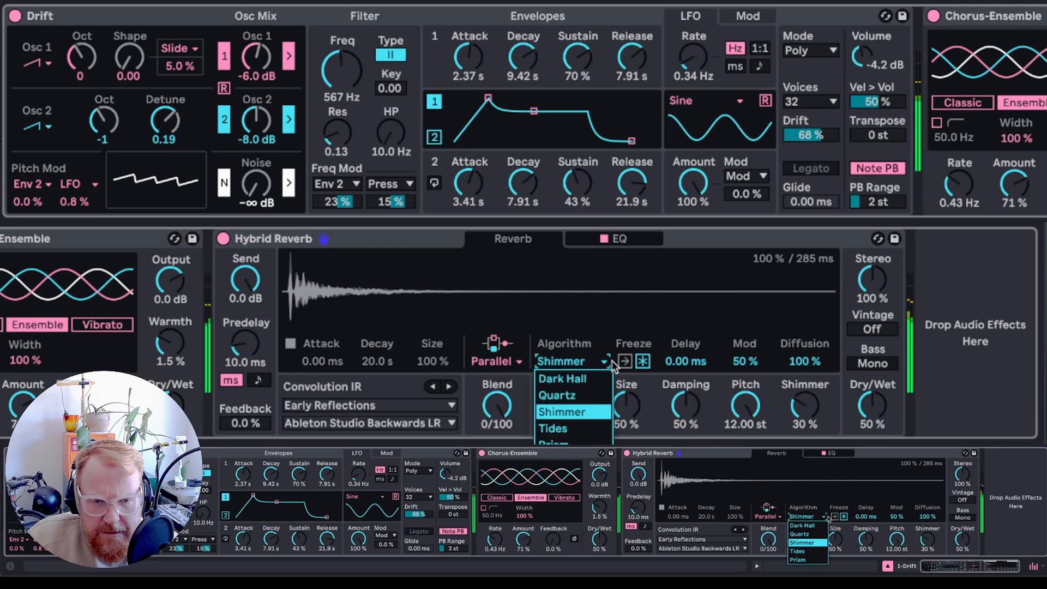
click(575, 390)
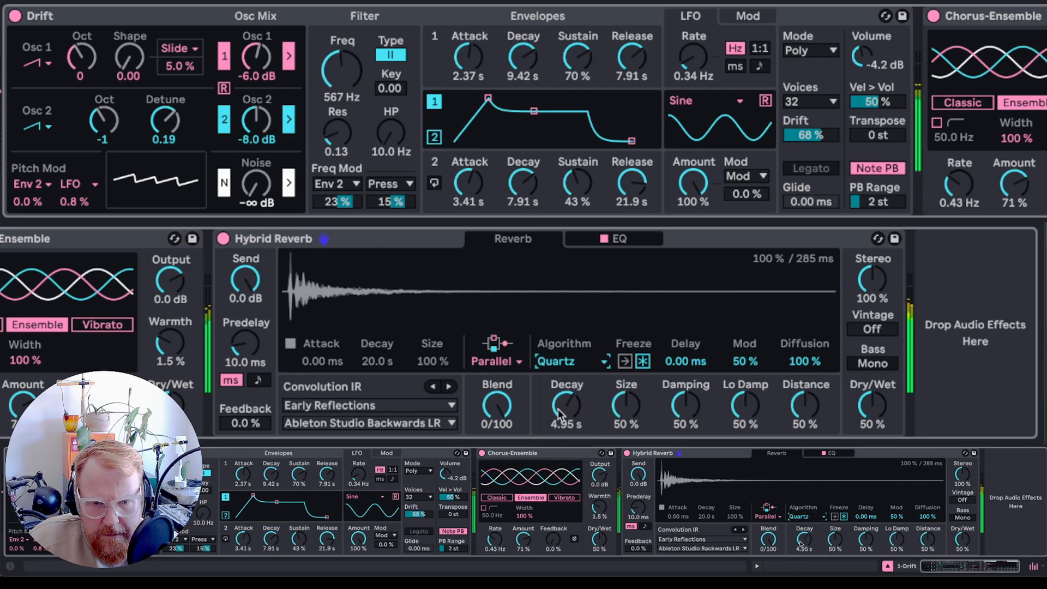
mouse_move(559, 413)
mouse_down()
mouse_move(559, 395)
mouse_move(573, 398)
mouse_up()
mouse_move(626, 407)
mouse_down()
mouse_move(626, 382)
mouse_move(626, 403)
mouse_up()
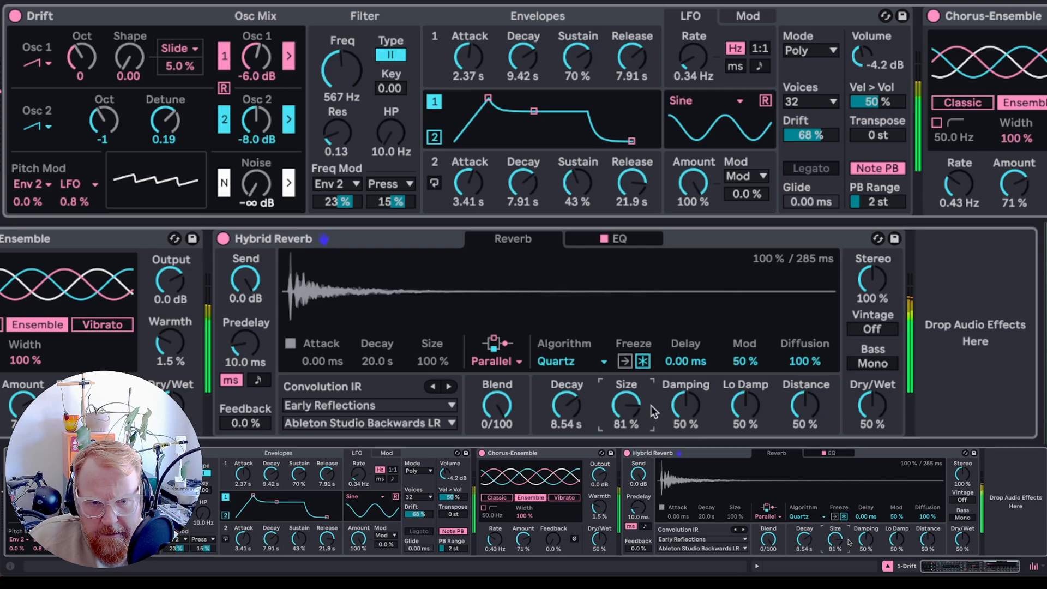
drag(810, 414, 810, 404)
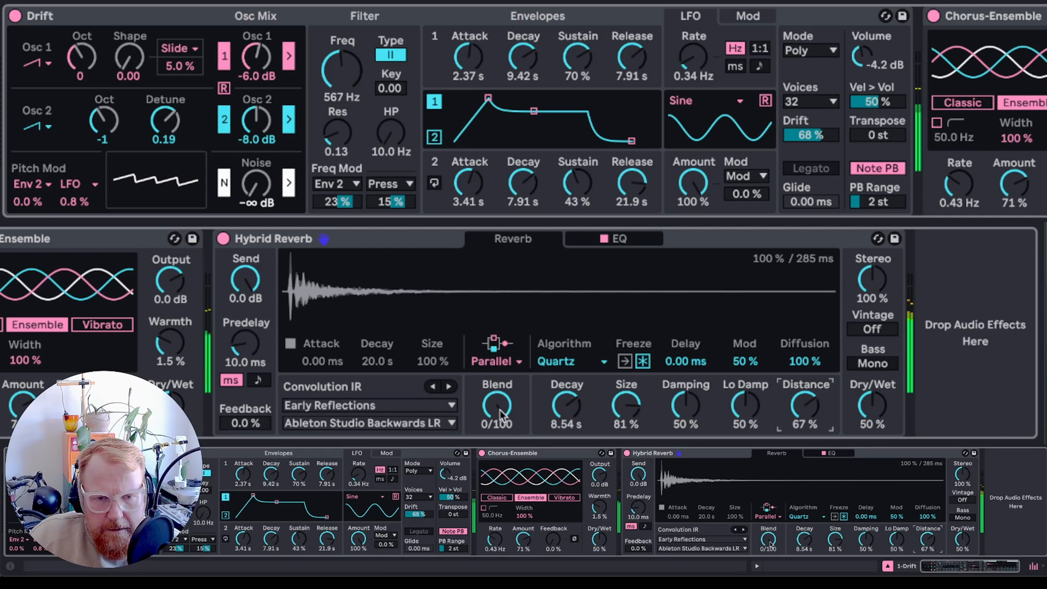
- Set the reverb blend to 100/0 and load the St. Saviour Jerusalem BA Mid LR convolution IR
drag(503, 416, 503, 376)
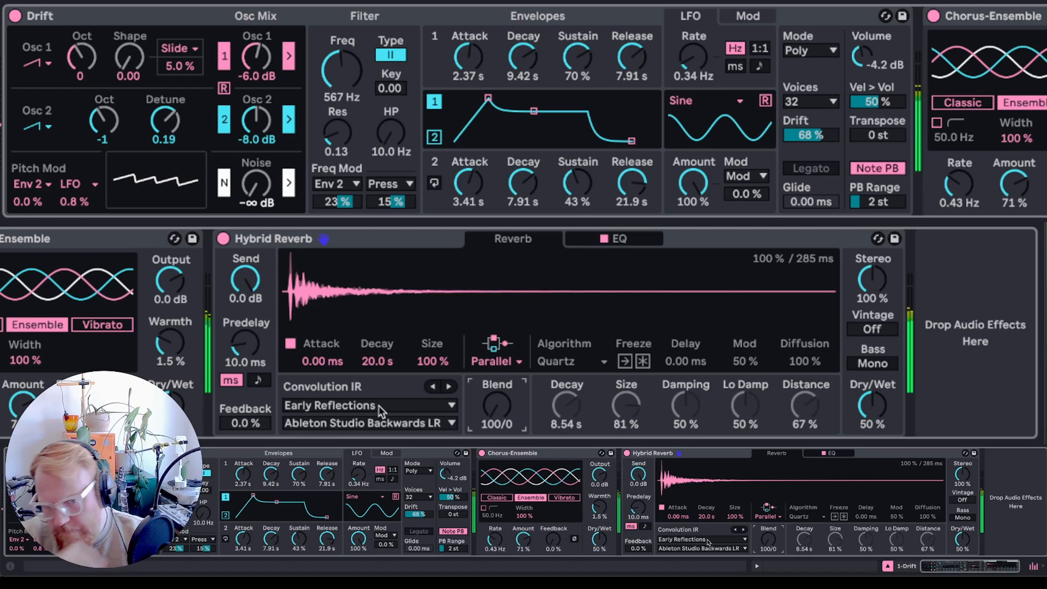
click(381, 421)
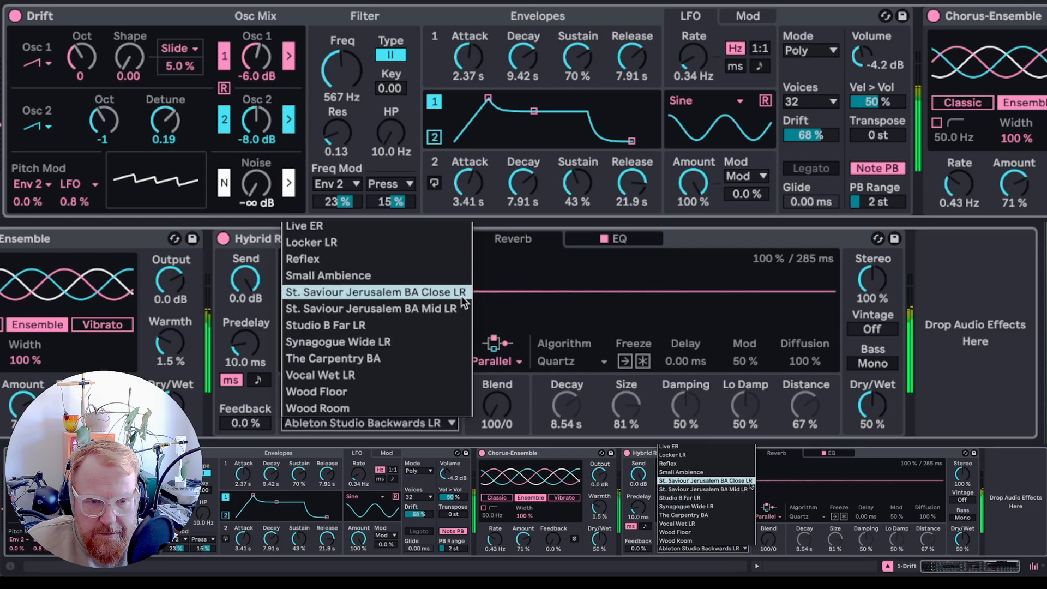
click(447, 309)
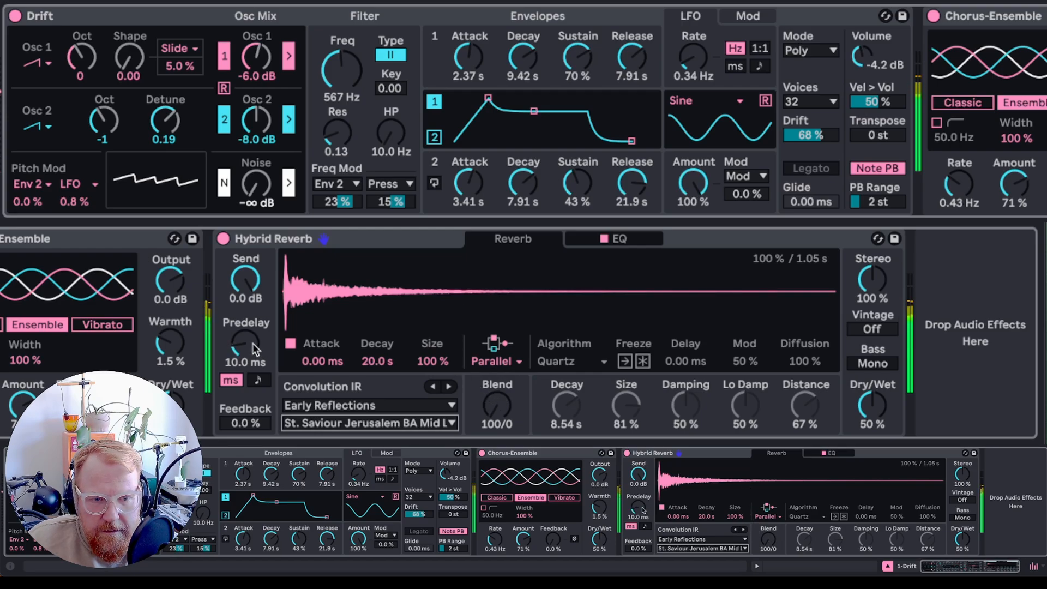
- Switch the reverb routing to Serial and set the blend to 40/60
drag(503, 414, 503, 397)
click(493, 361)
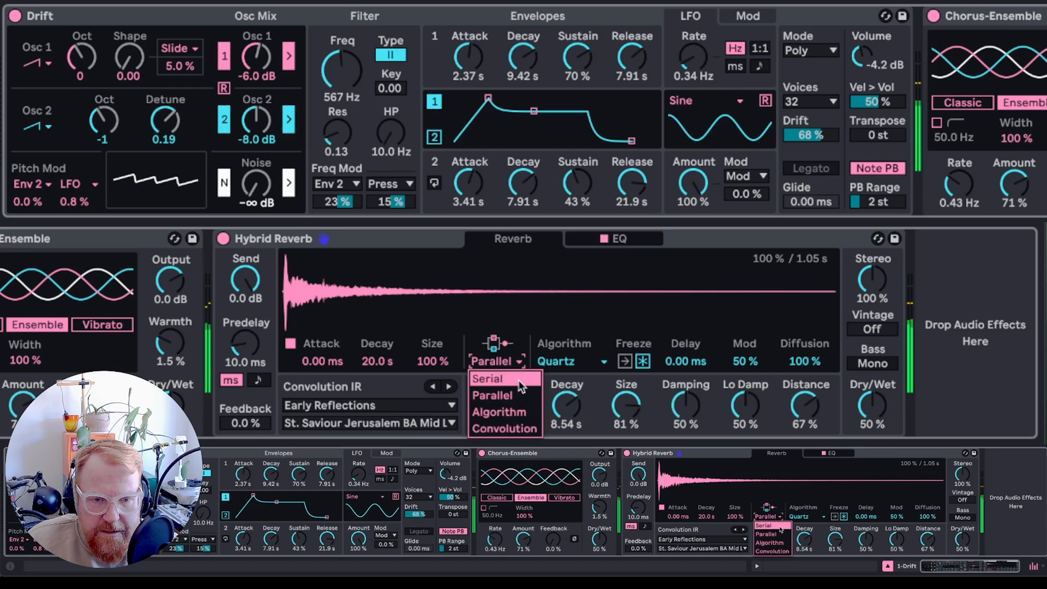
click(498, 377)
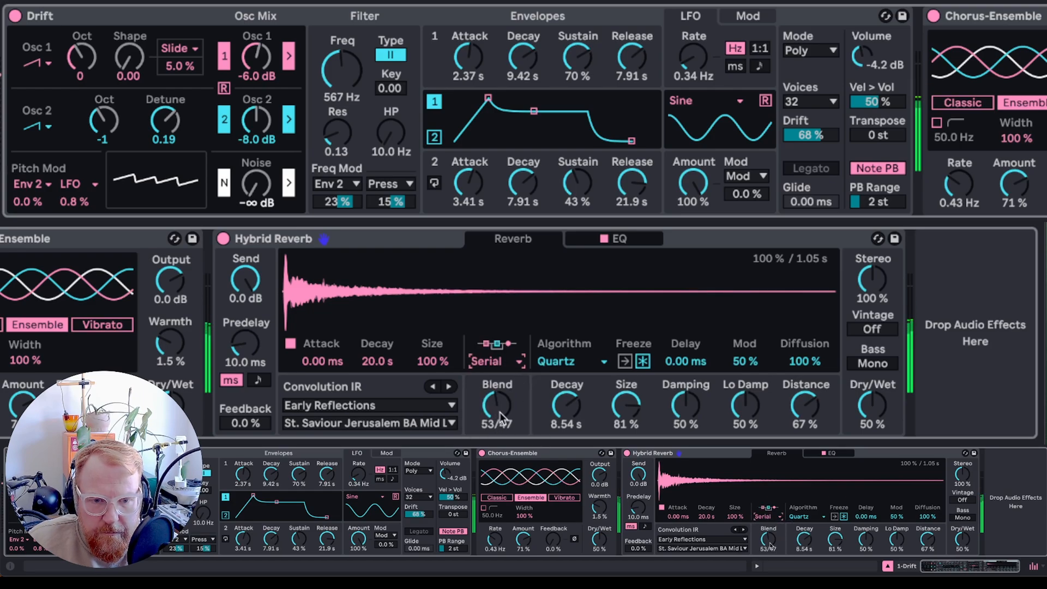
drag(500, 413, 496, 408)
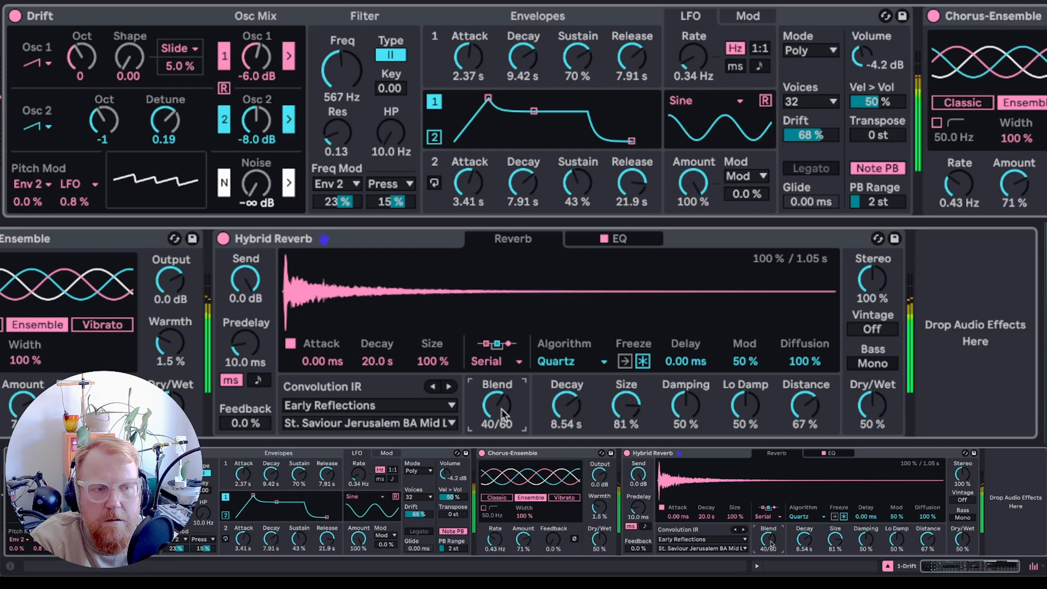
- Raise Envelope 1's sustain to 77 % and set Envelope 2's sustain to 55 %
drag(577, 58, 577, 52)
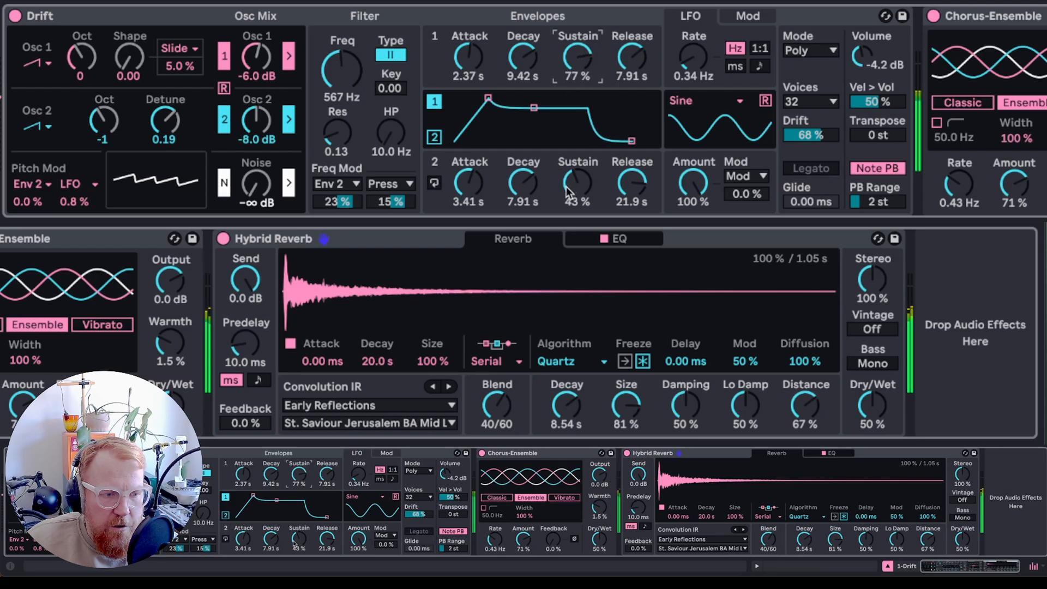
drag(568, 192, 567, 185)
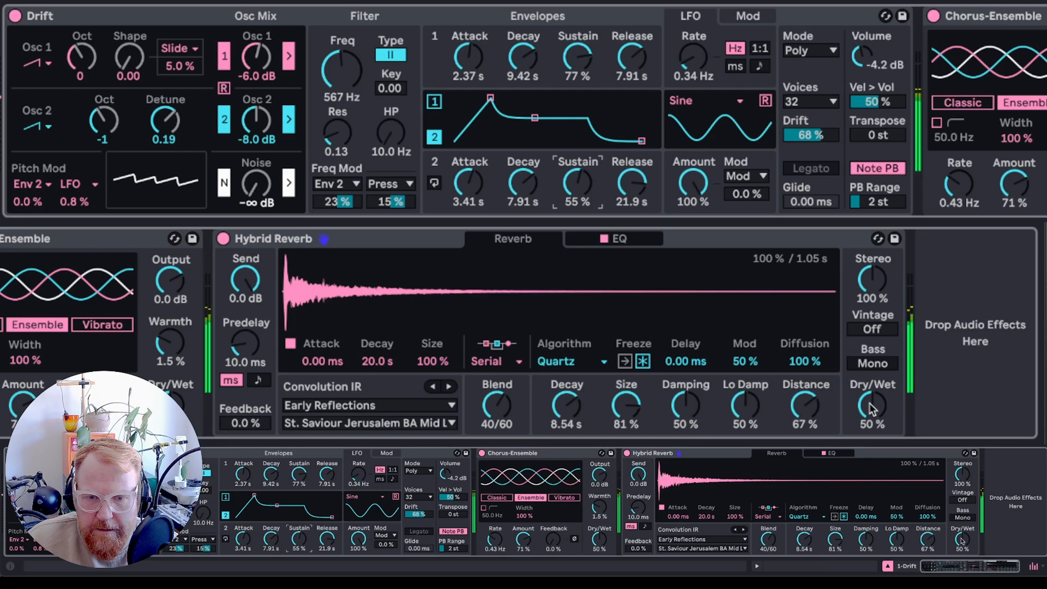
- Set the reverb's dry/wet to 61 % and its stereo width to 140 %
drag(871, 406, 871, 400)
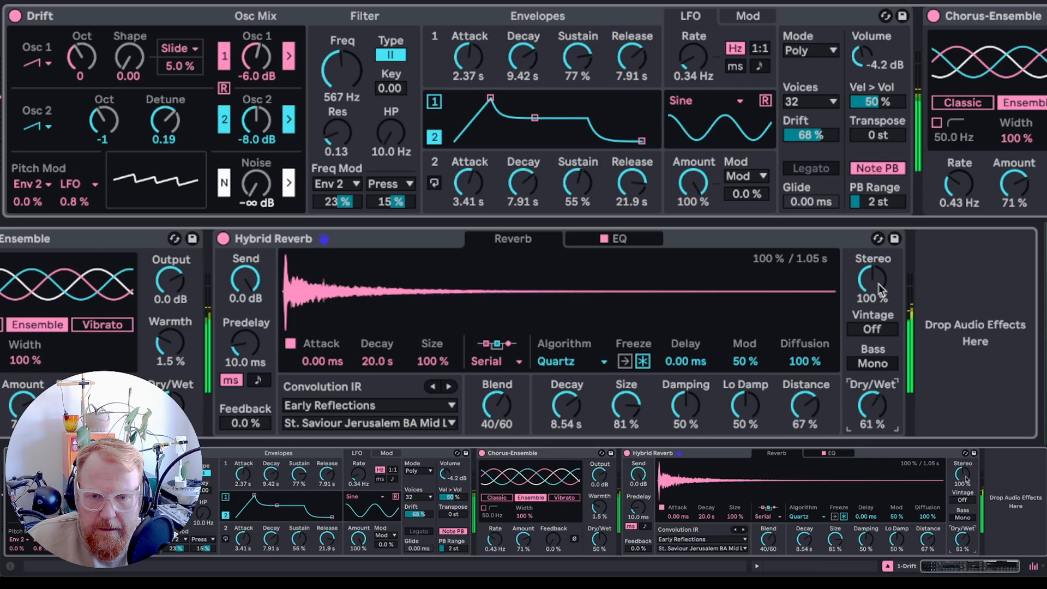
drag(874, 283, 874, 272)
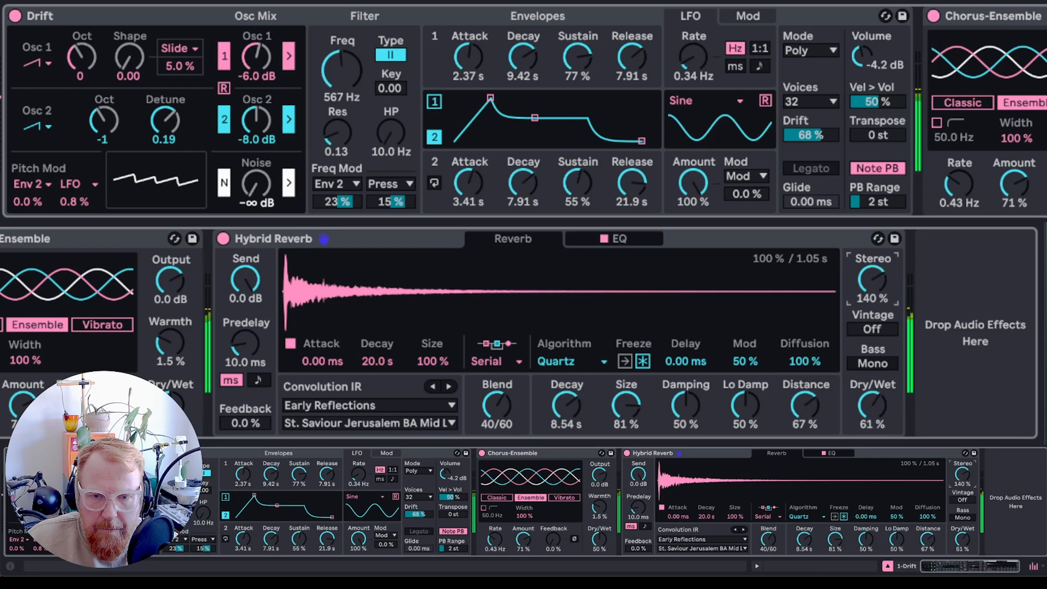
drag(872, 332, 873, 322)
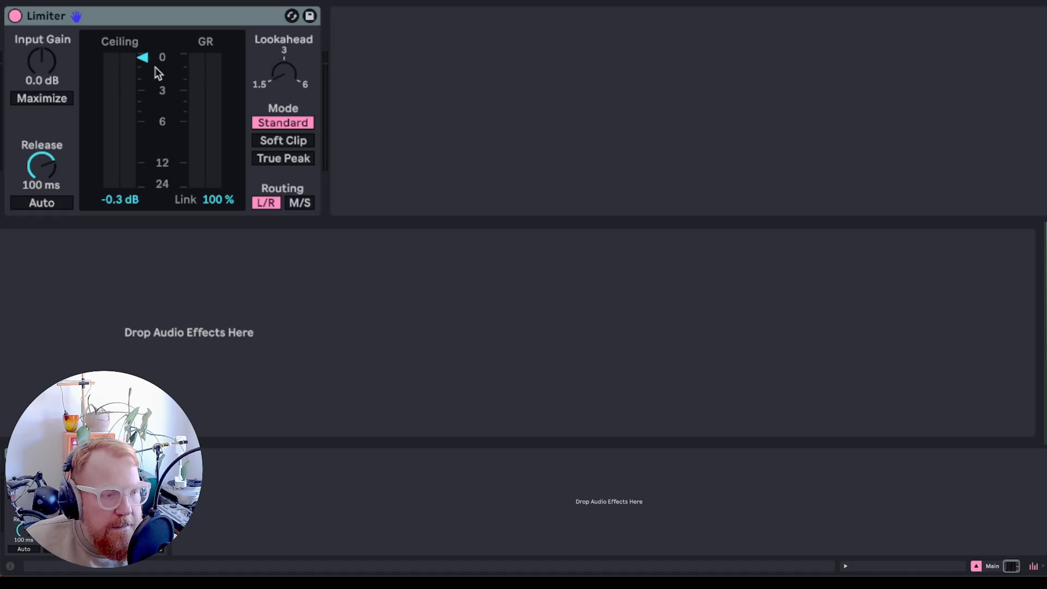
- Set the master limiter's ceiling to -1 dB in True Peak mode and play the pad
click(125, 202)
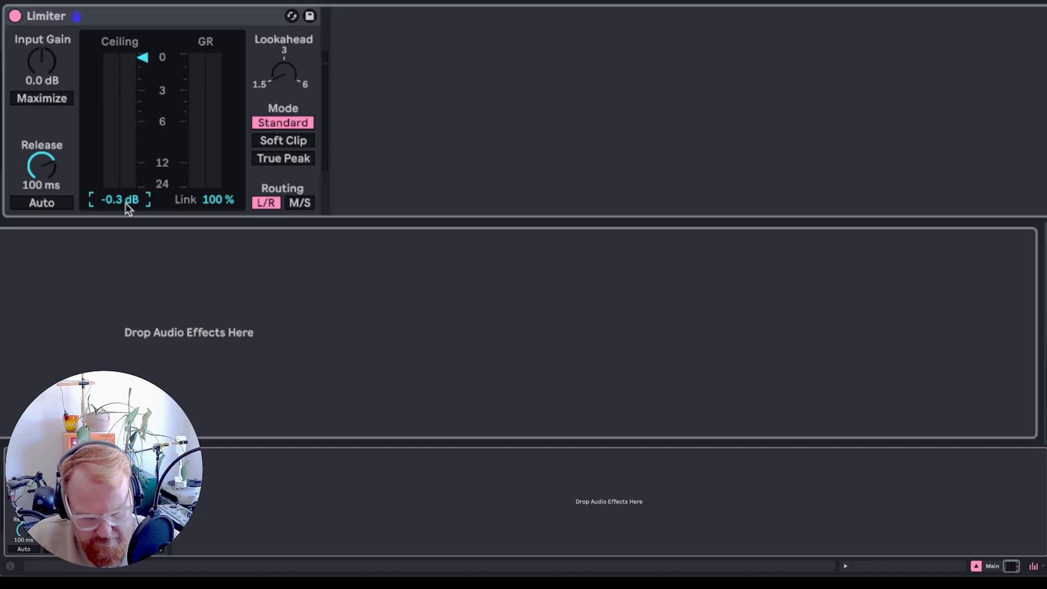
text(-1)
key(Return)
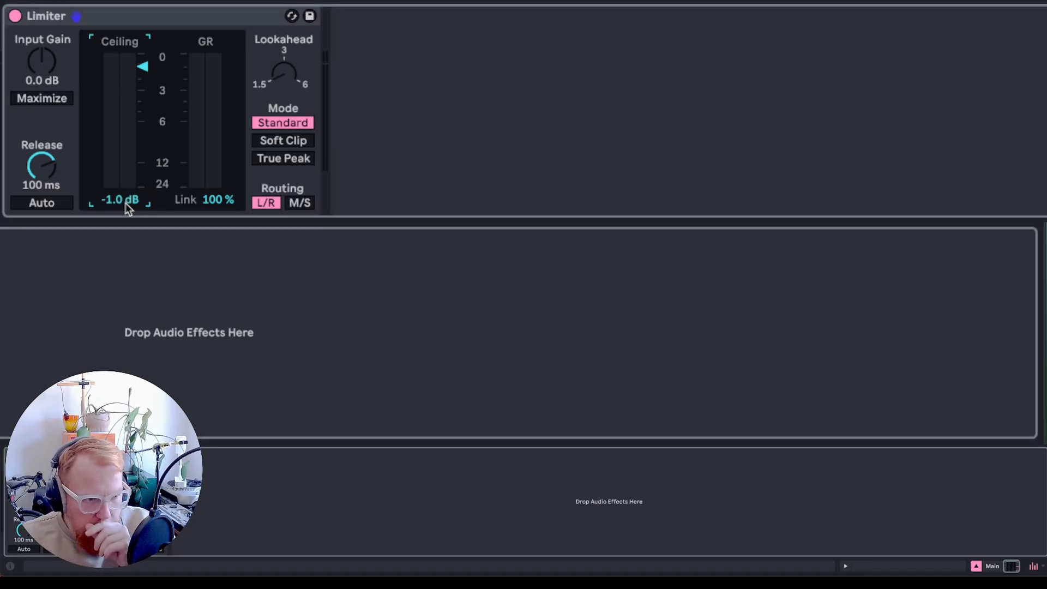
click(295, 160)
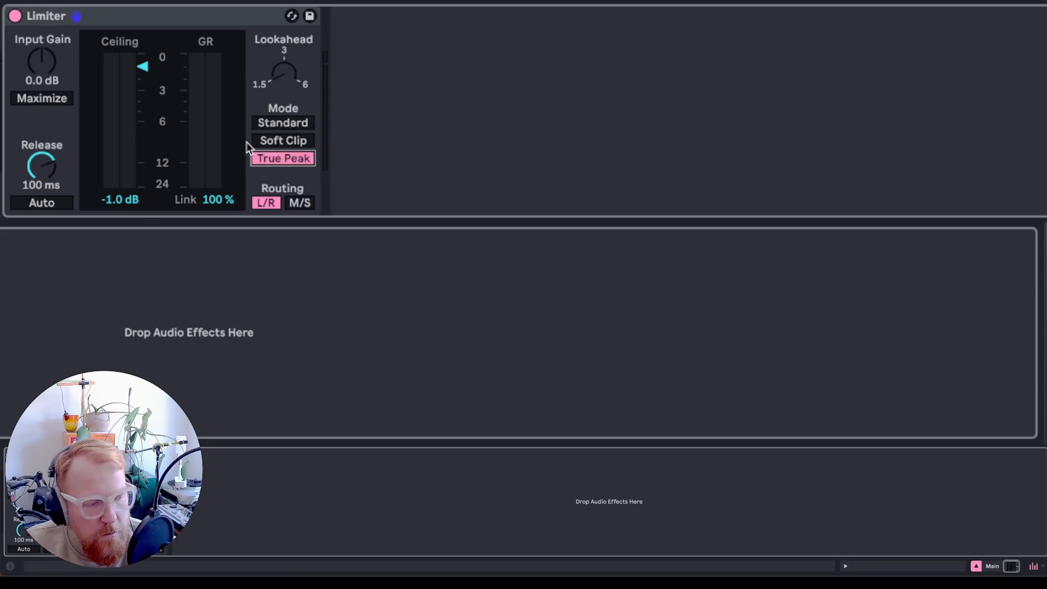
key(space)
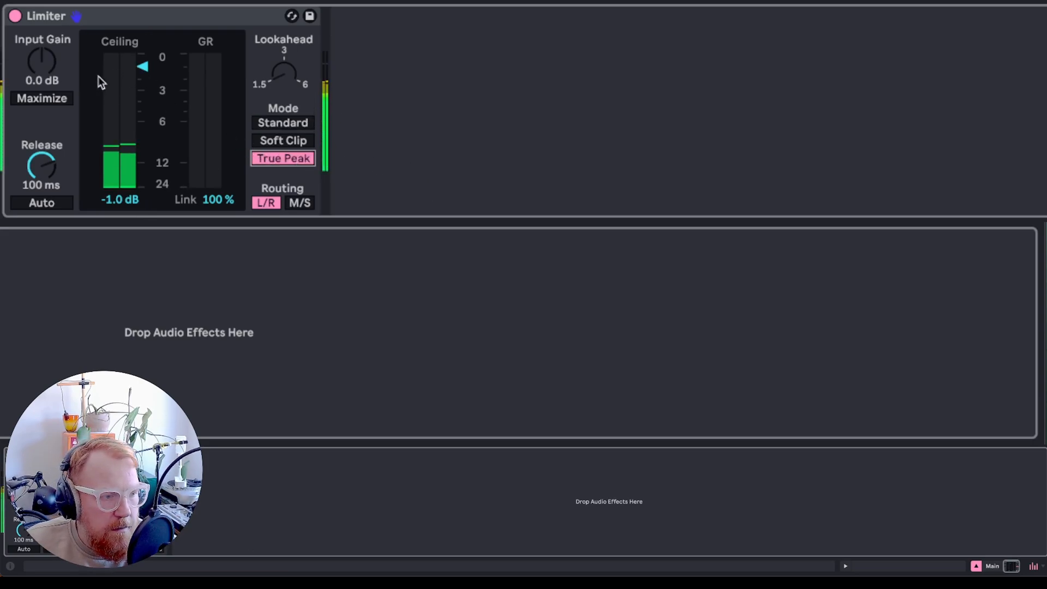
- Set both Drift oscillators to triangle waveforms
mouse_move(38, 69)
mouse_down()
mouse_move(38, 35)
mouse_move(38, 80)
mouse_move(43, 73)
mouse_up()
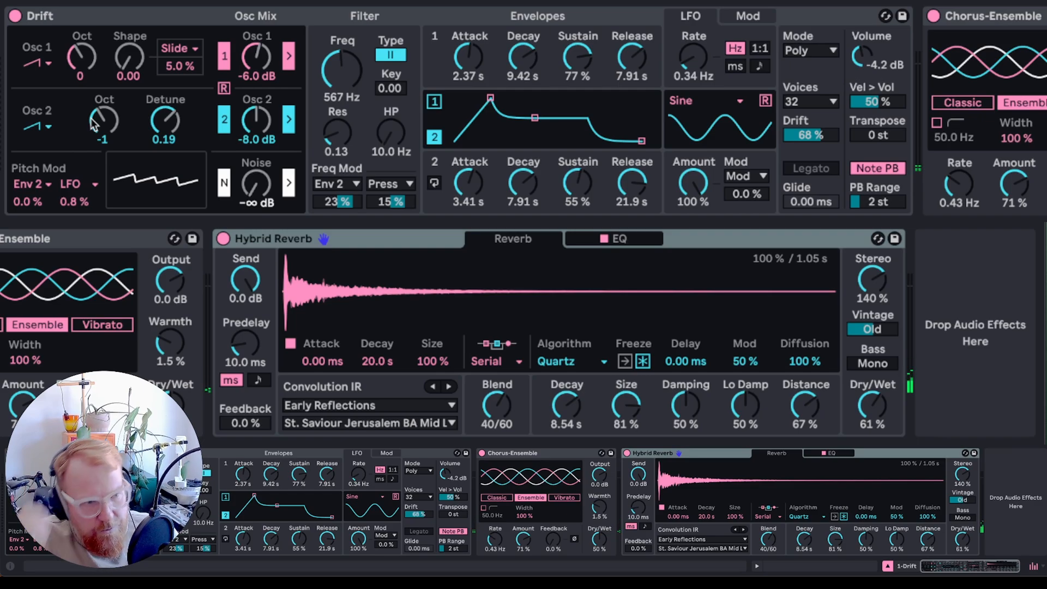
click(36, 63)
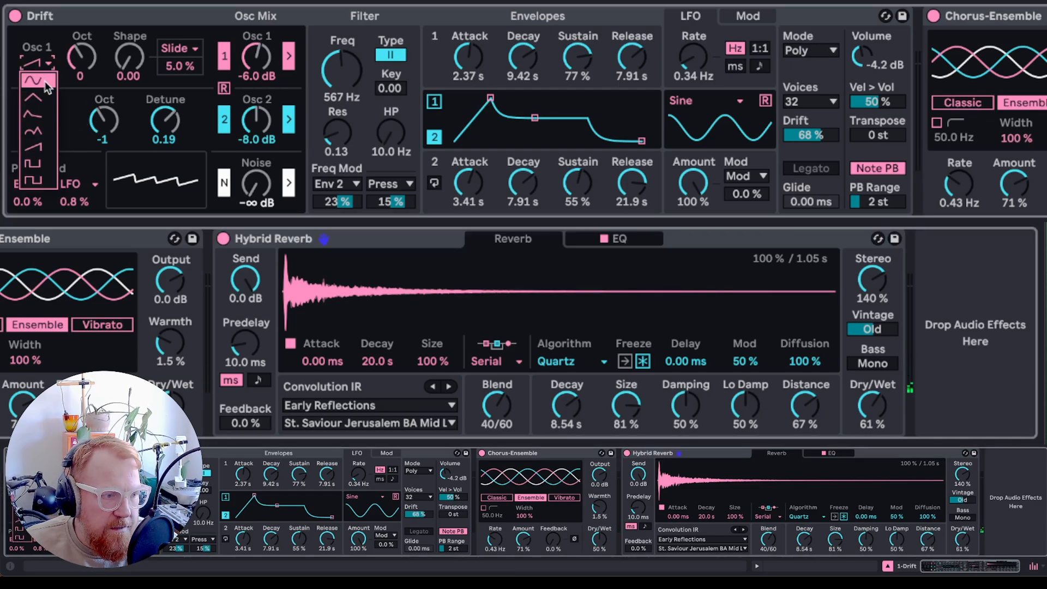
click(40, 99)
click(34, 126)
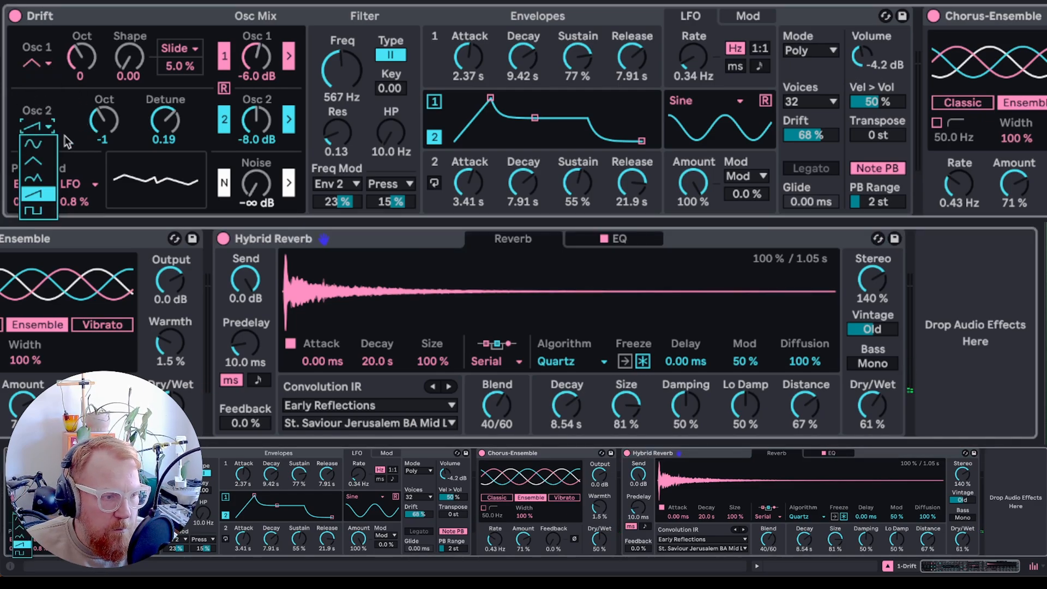
click(39, 163)
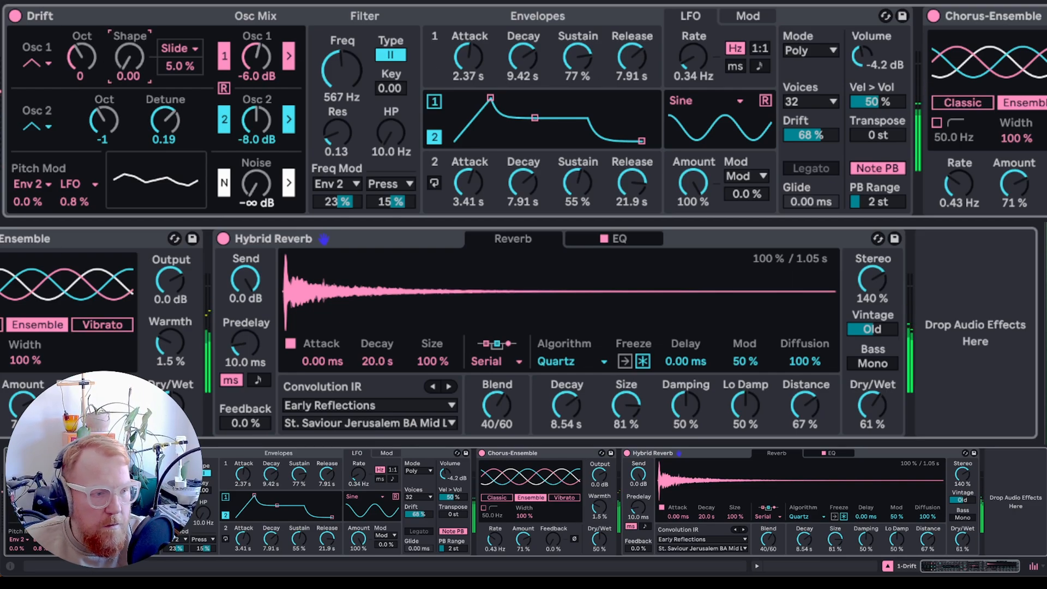
- Examine the LFO's modulation target options and the routings in the Mod matrix
mouse_move(129, 57)
mouse_down()
mouse_move(129, 38)
mouse_move(130, 56)
mouse_up()
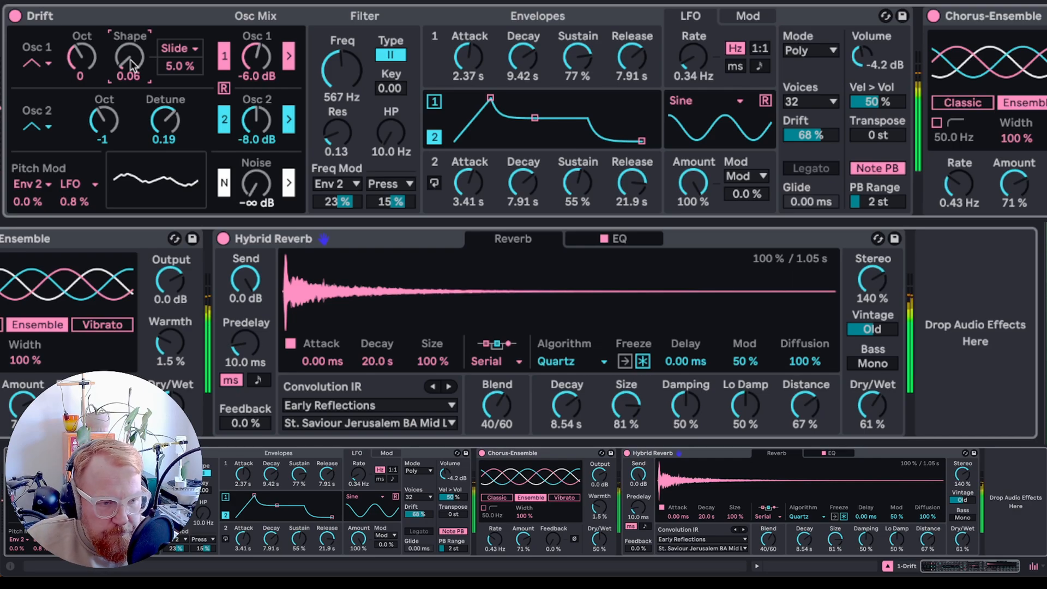
click(742, 176)
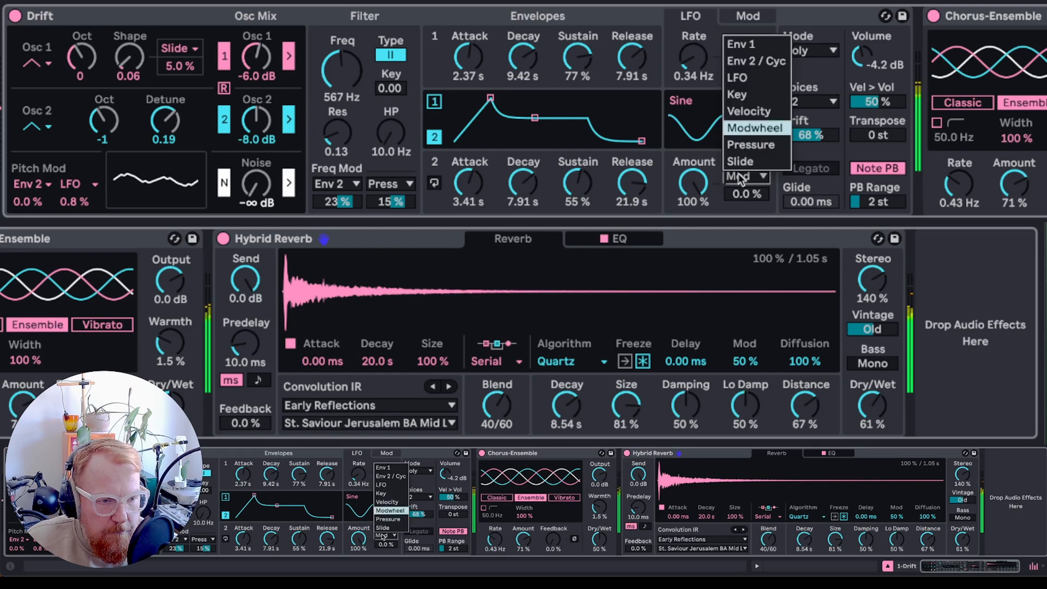
click(742, 176)
click(741, 177)
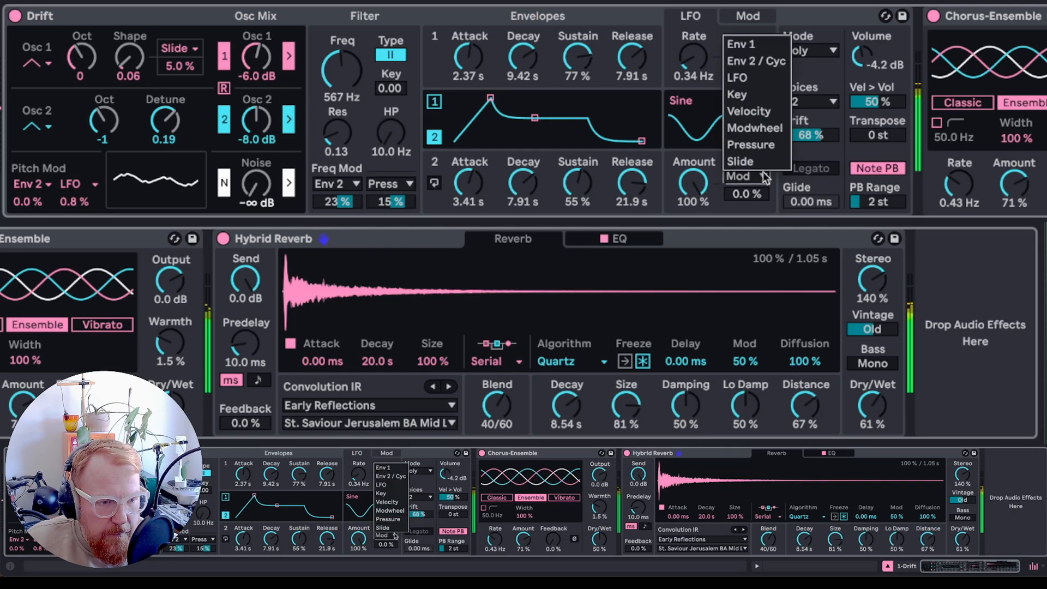
click(708, 211)
click(751, 17)
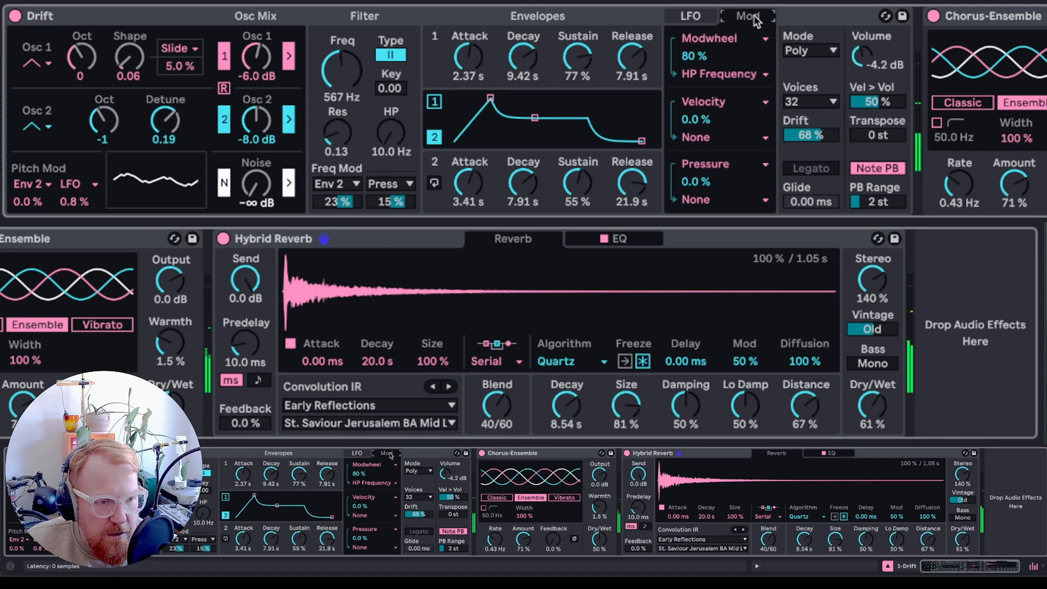
click(690, 17)
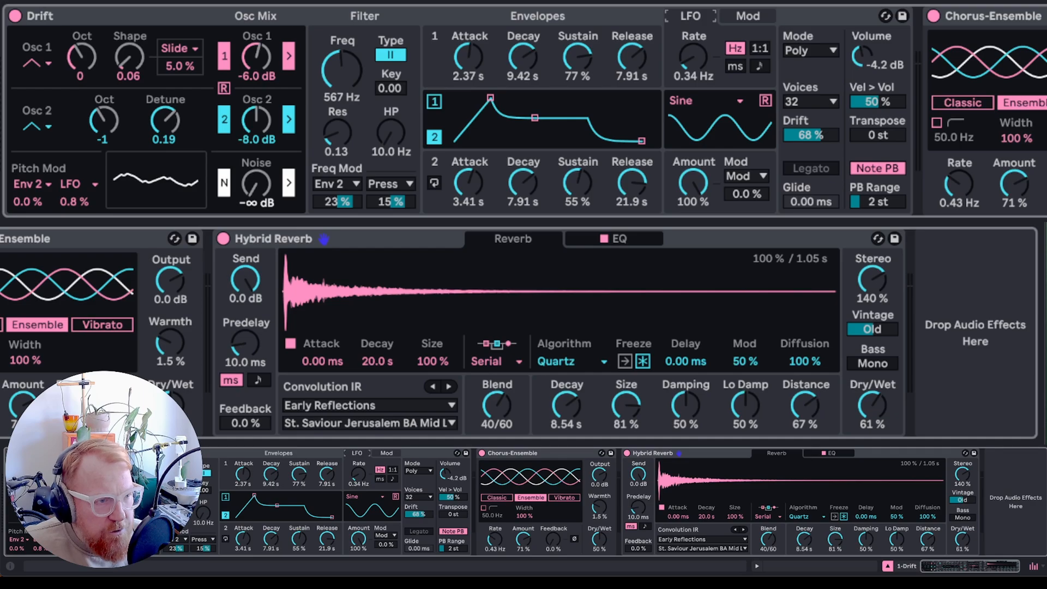
- Add an LFO device, map it to Osc 1 Shape at 34 % range, and set Osc 1's shape to 0.35
drag(974, 11, 924, 117)
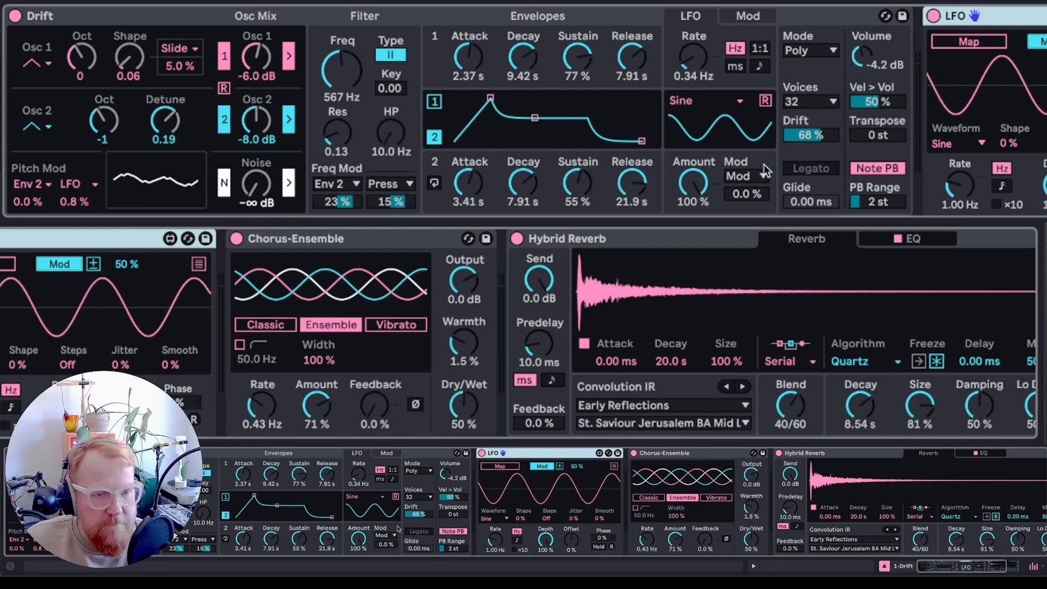
click(967, 44)
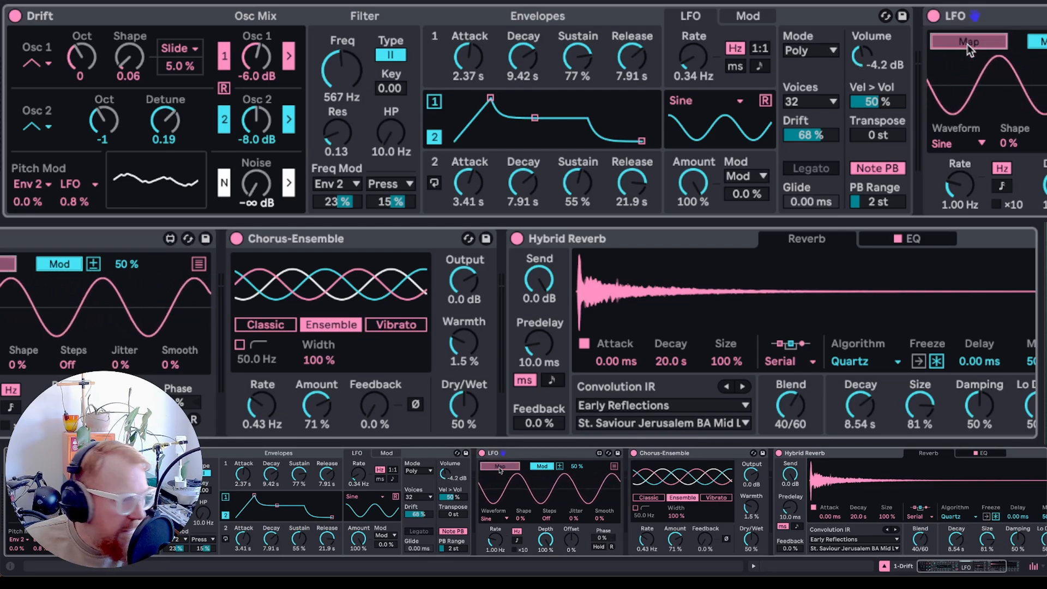
click(129, 56)
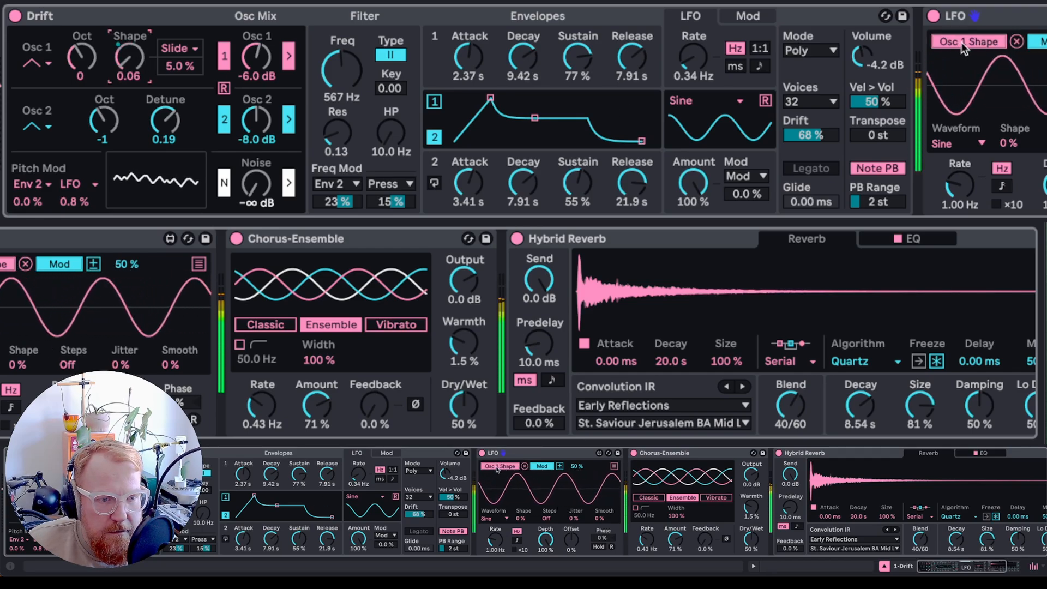
click(199, 265)
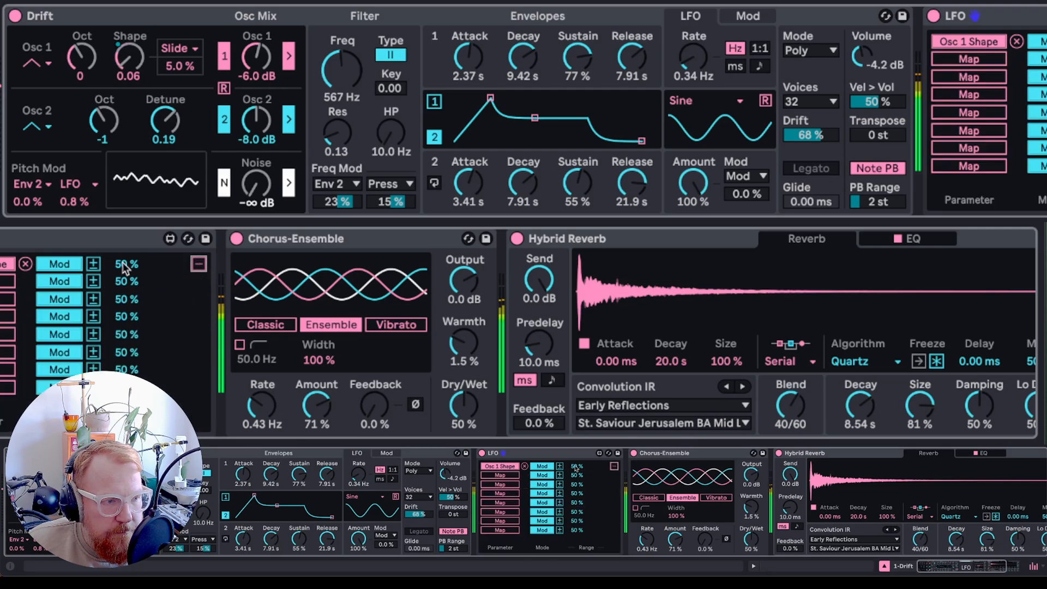
mouse_move(125, 267)
mouse_down()
mouse_move(124, 332)
mouse_move(124, 278)
mouse_up()
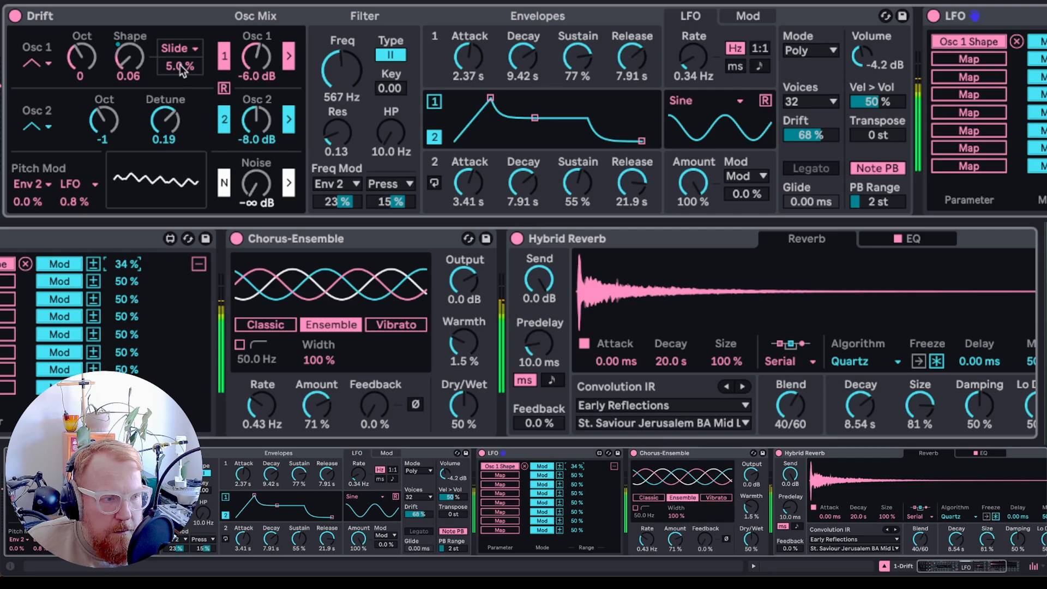
drag(131, 61, 130, 48)
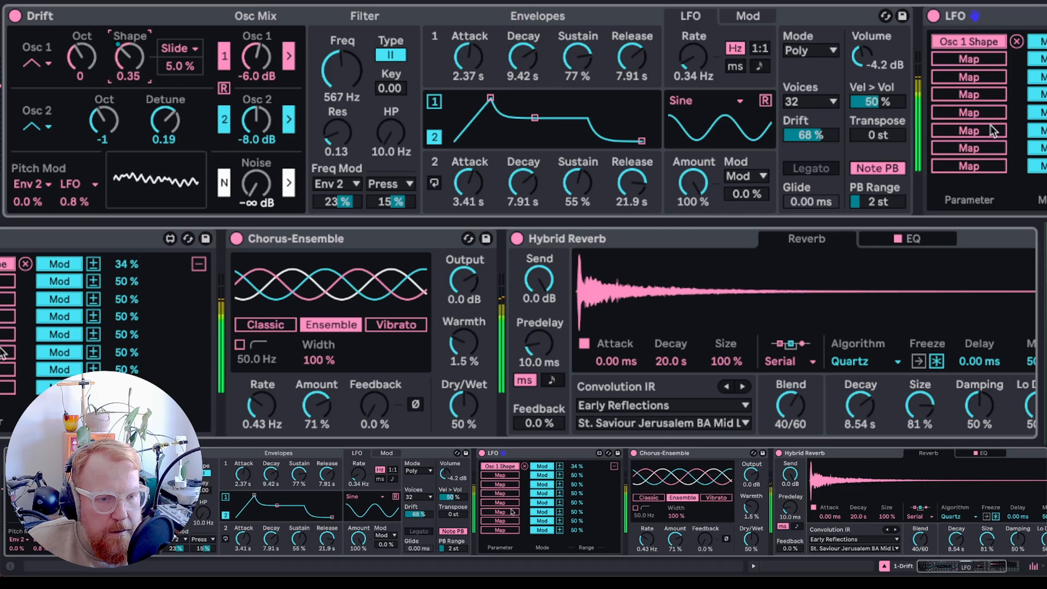
- Set the LFO device's depth to 29.9 % and its rate to 0.03 Hz
click(198, 264)
drag(545, 539, 546, 579)
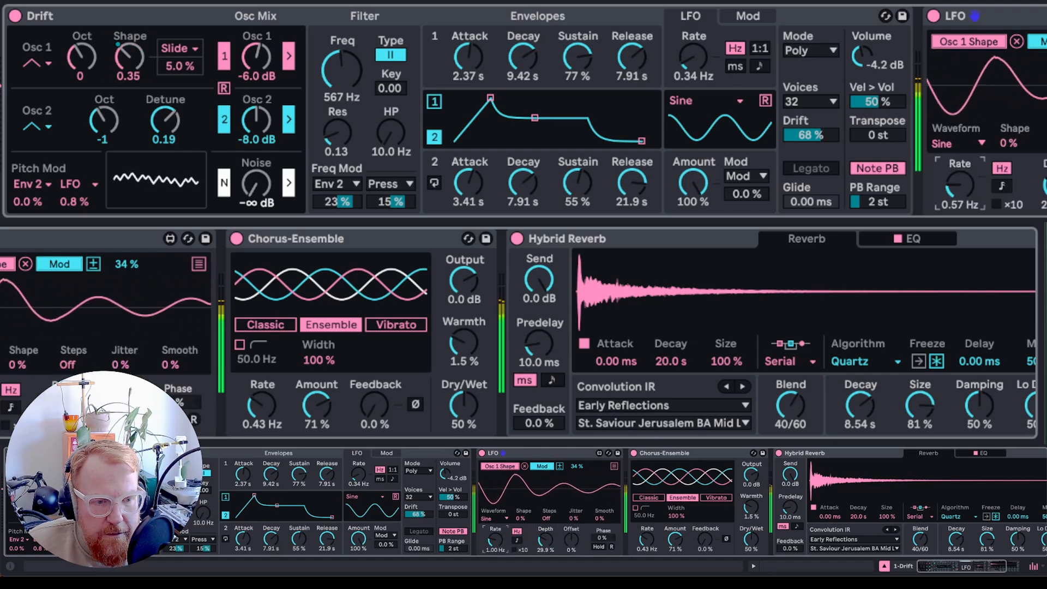
drag(496, 540, 496, 556)
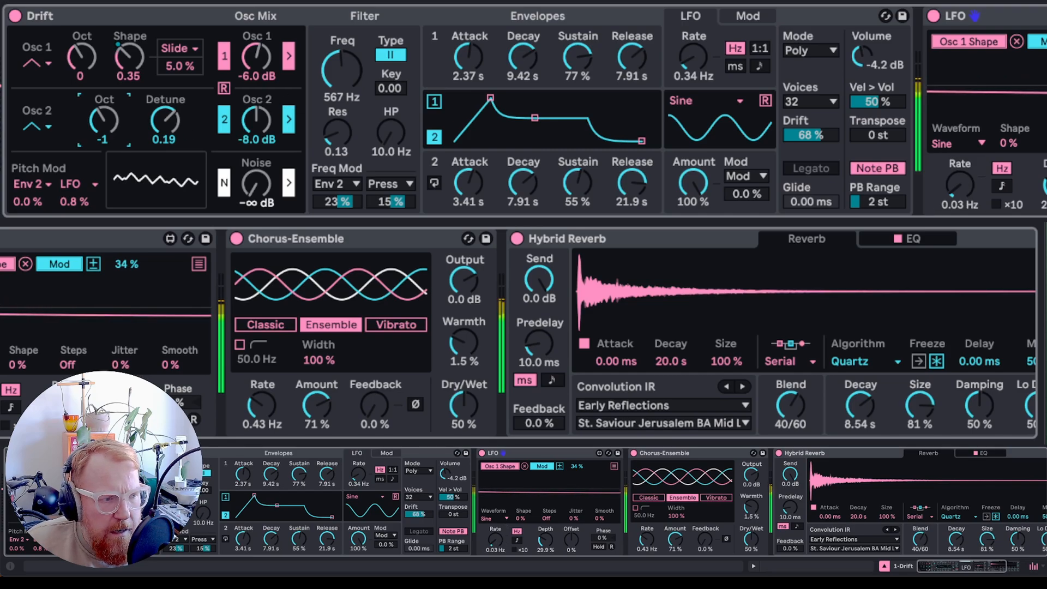
- Raise Osc 2's octave to 0
drag(103, 113, 105, 108)
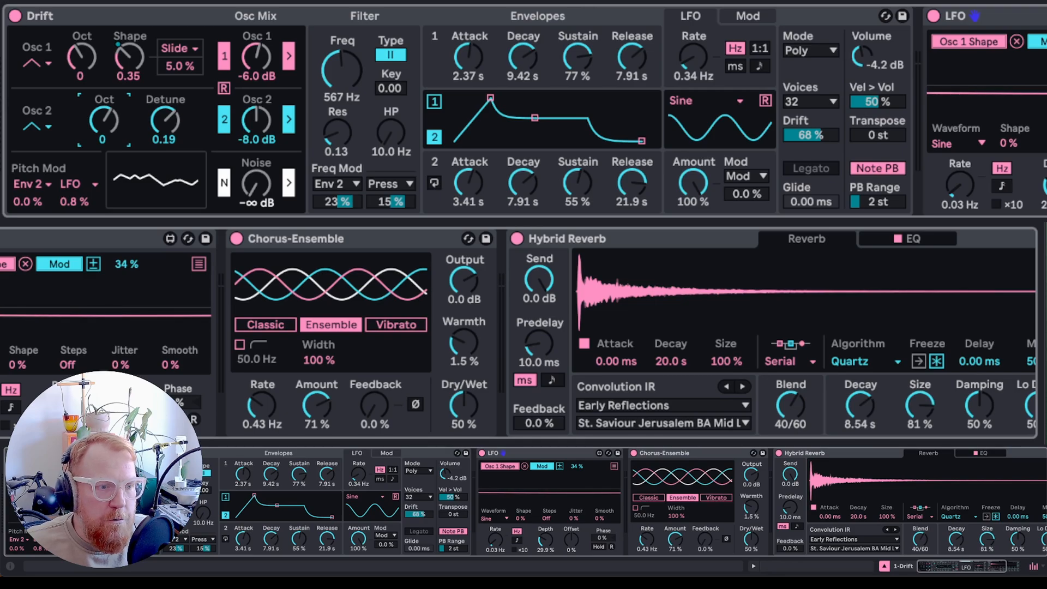
- Switch to the Meld instrument track and disable engine B
key(Right)
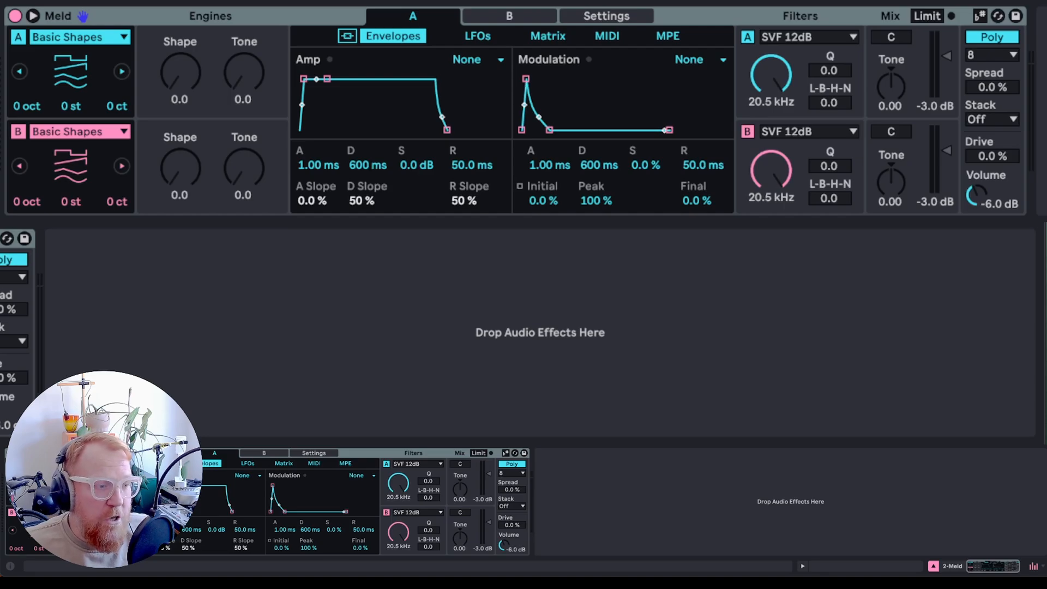
click(103, 37)
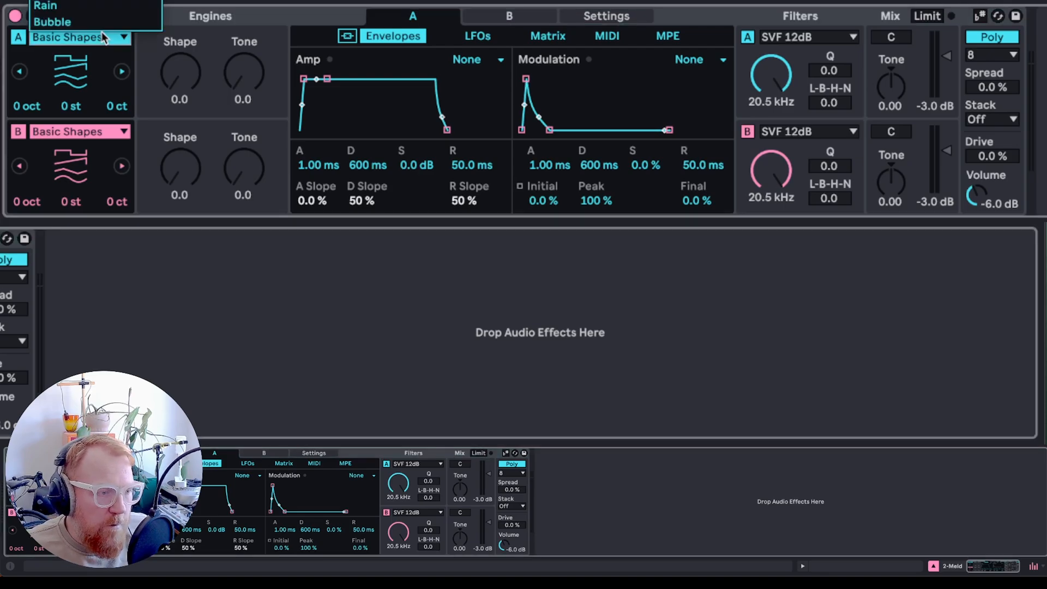
click(103, 41)
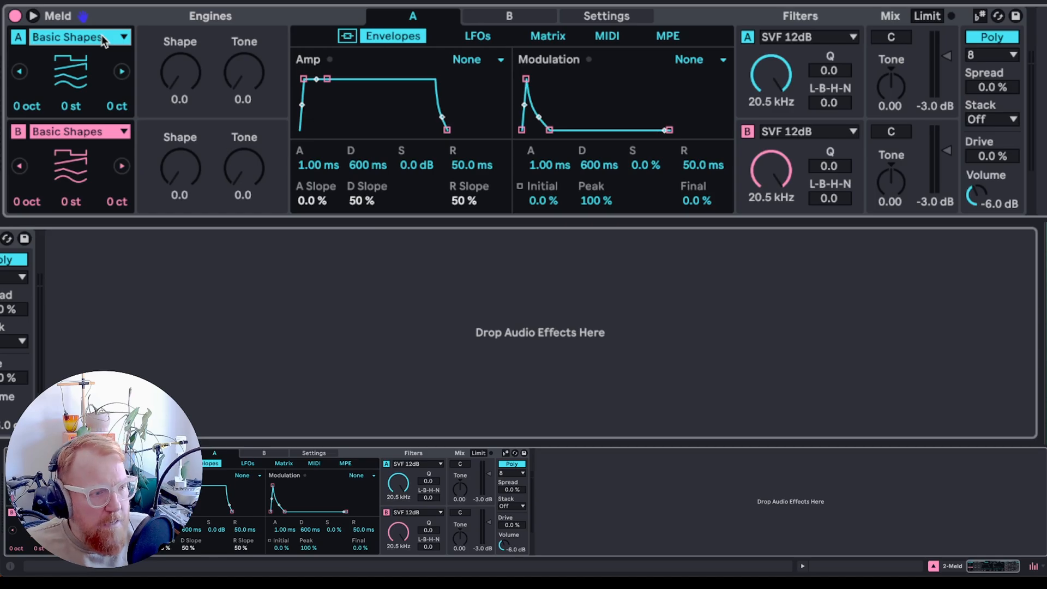
click(104, 39)
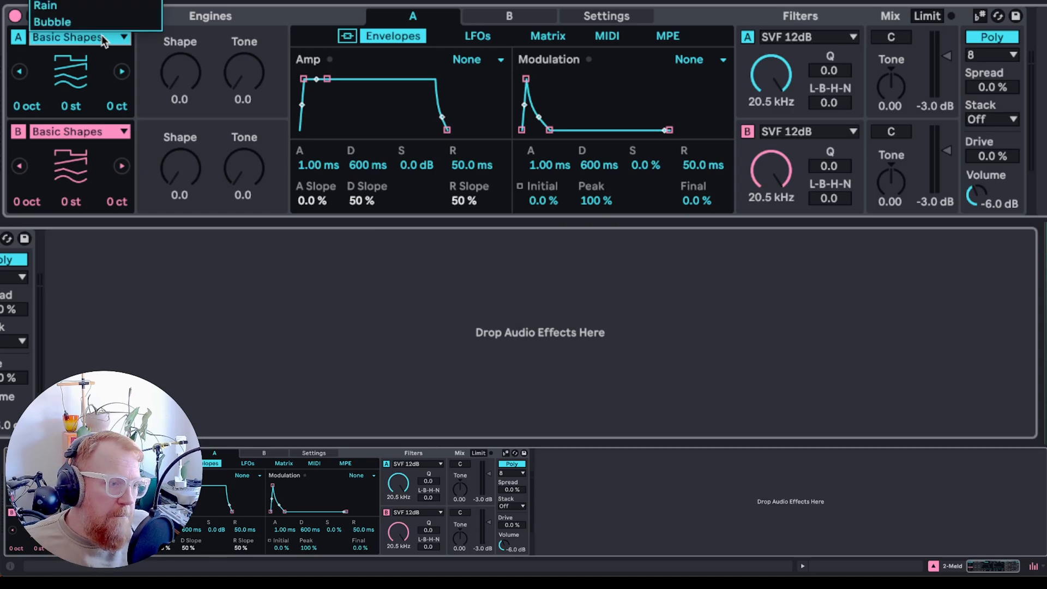
click(98, 39)
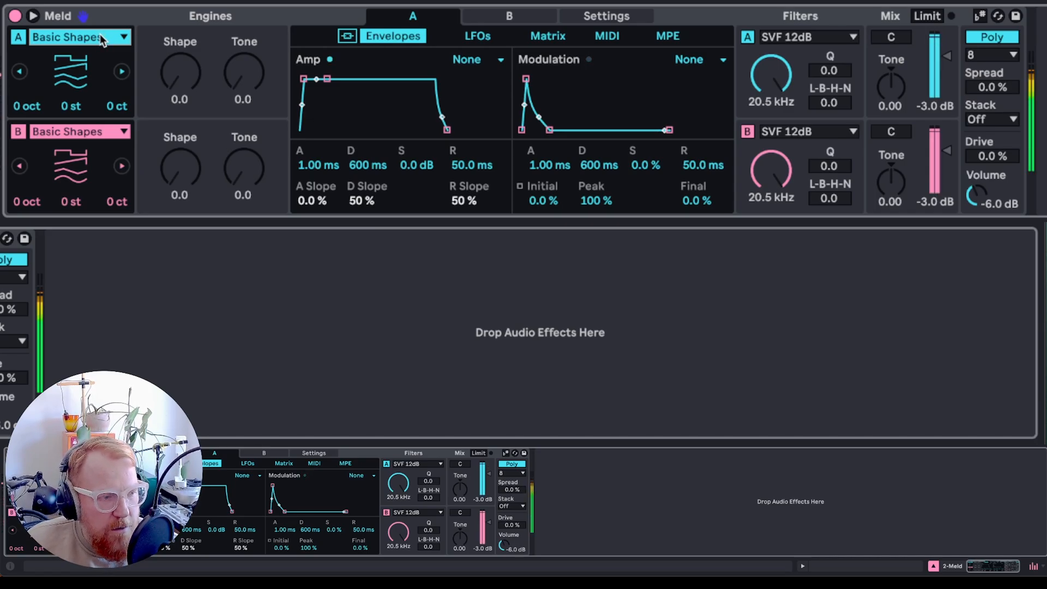
click(100, 34)
click(94, 37)
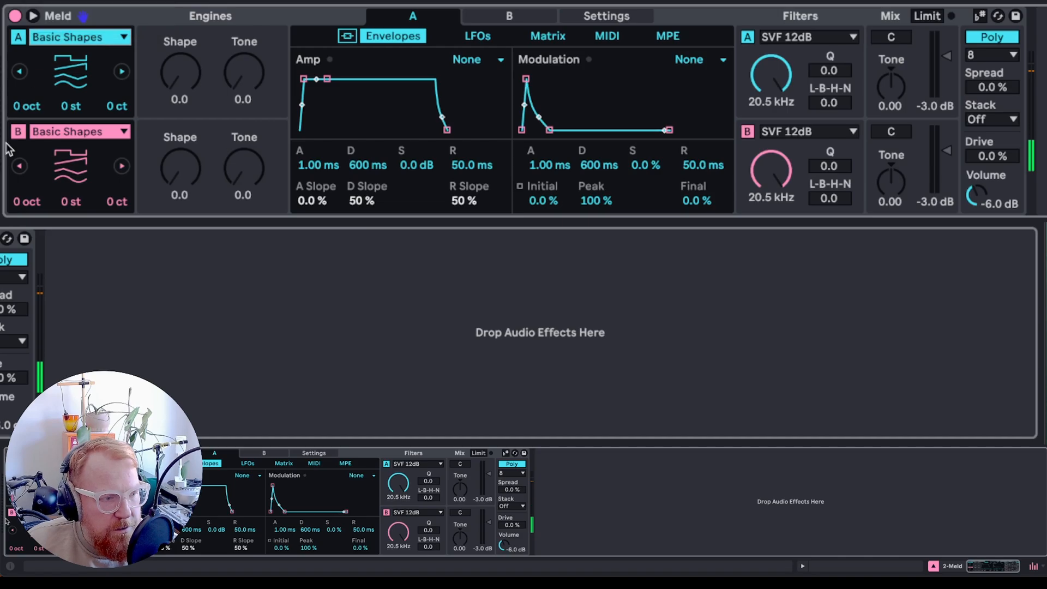
click(18, 132)
- Set engine A to Swarm Saw and its Motion to 34.1
click(65, 42)
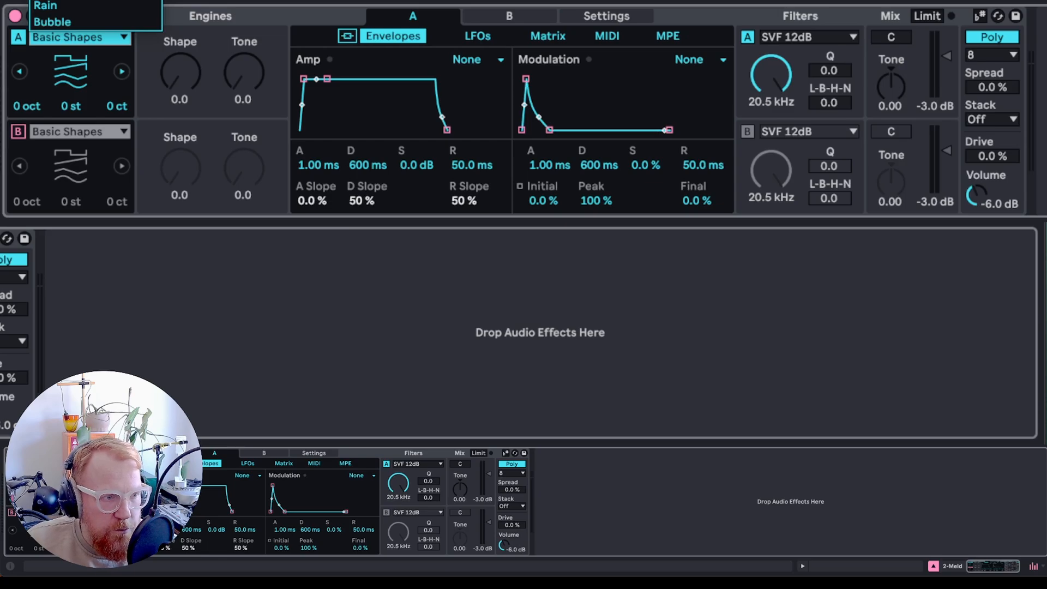
click(65, 0)
mouse_move(254, 79)
mouse_down()
mouse_move(243, 34)
mouse_move(243, 80)
mouse_up()
mouse_move(180, 74)
mouse_down()
mouse_move(180, 31)
mouse_move(180, 55)
mouse_up()
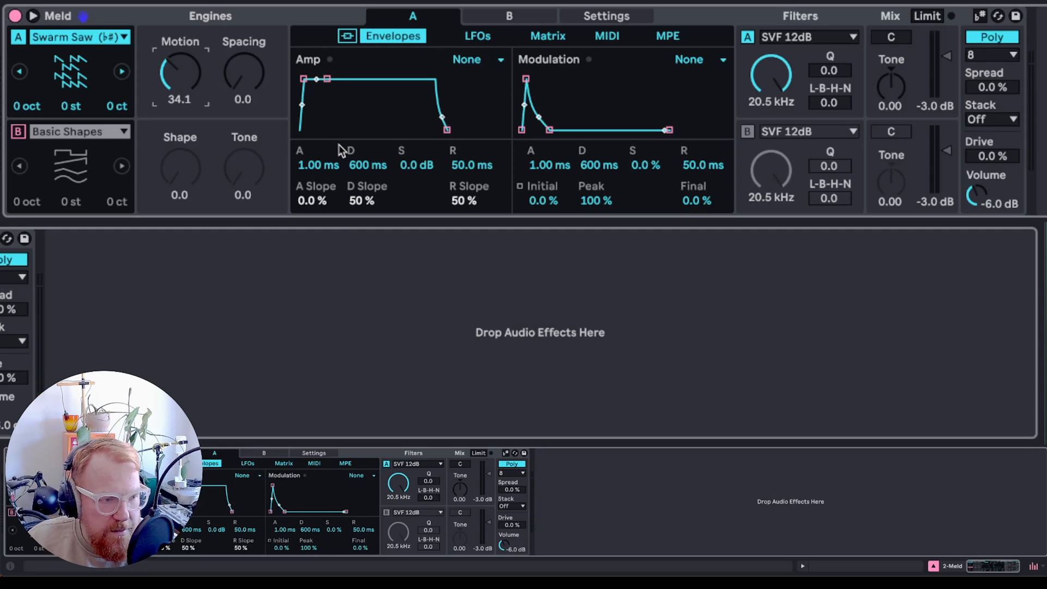
- Shape the amp envelope with 3.58 s attack, 10.2 s decay, -1.7 dB sustain and 2.83 s release
drag(314, 162, 314, 111)
drag(363, 166, 363, 117)
drag(384, 173, 472, 128)
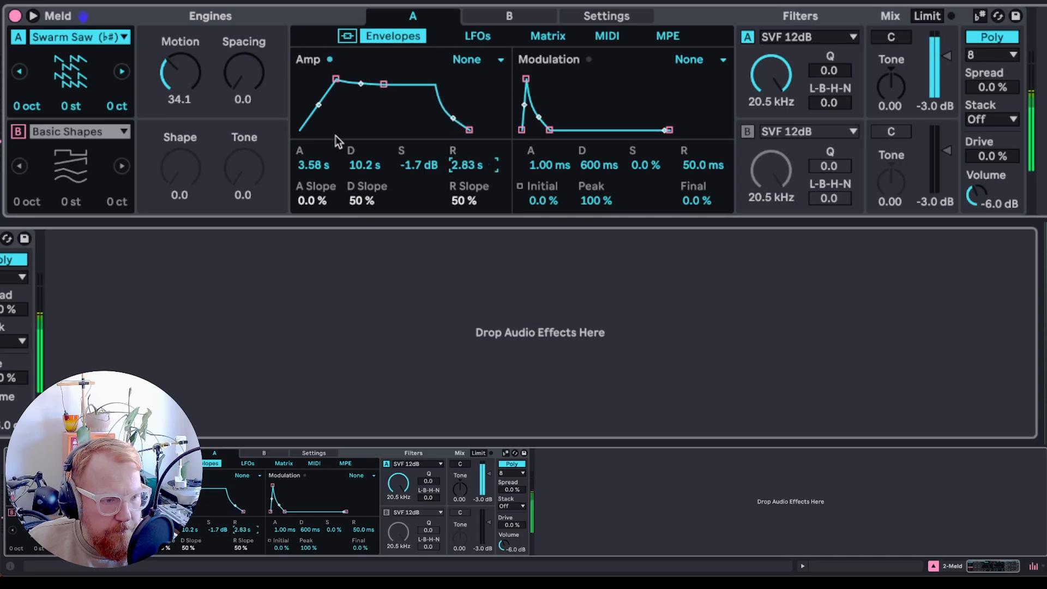
- Set the amp envelope's decay slope to 22 %, release slope to 0 % and attack slope to -4.7 %
drag(321, 203, 362, 215)
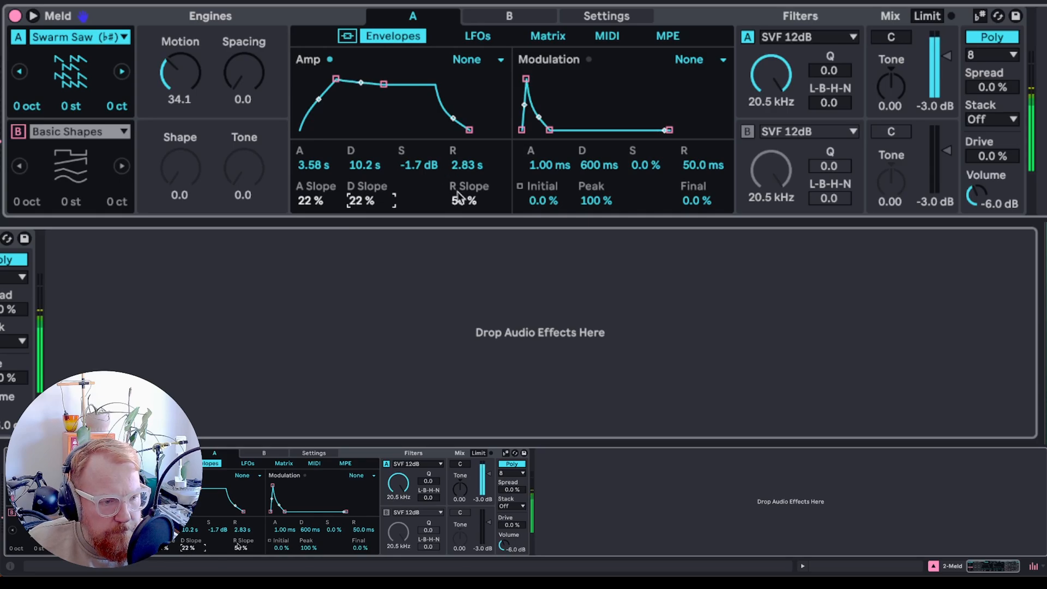
drag(460, 206, 460, 221)
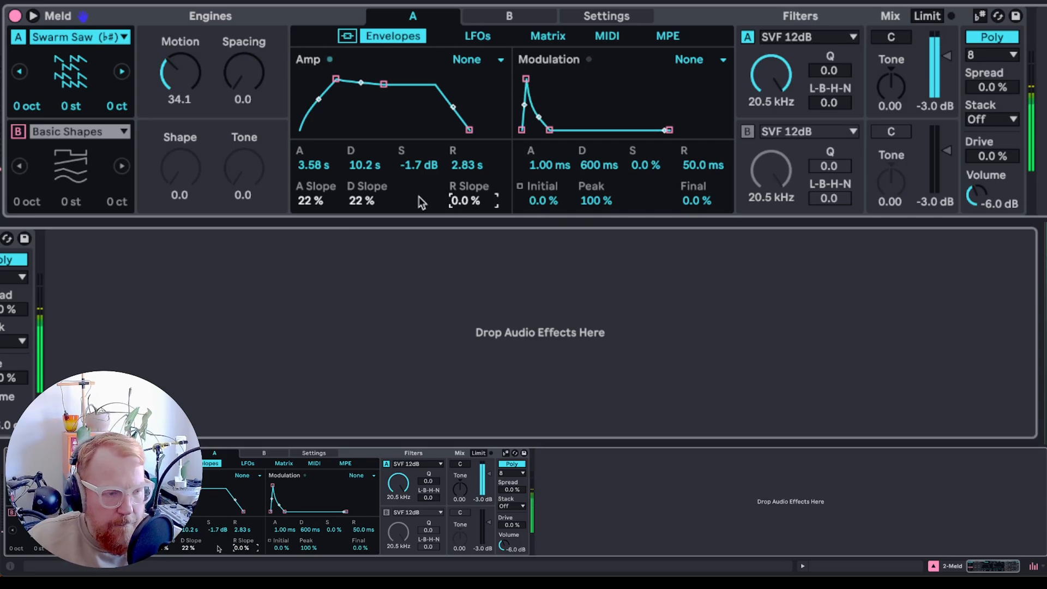
mouse_move(311, 201)
mouse_down()
mouse_move(310, 218)
mouse_move(308, 206)
mouse_up()
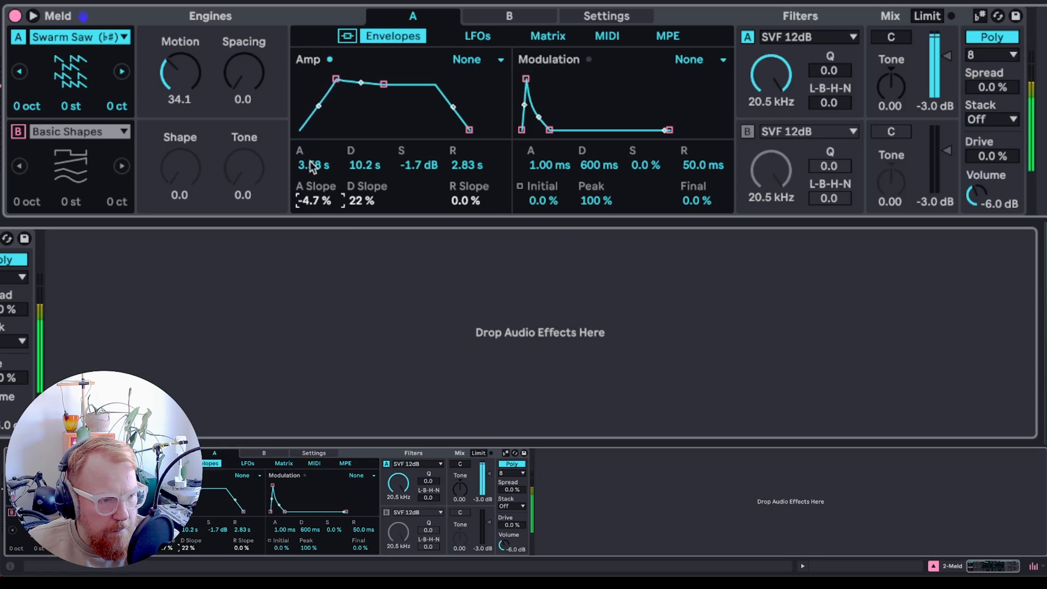
- Set the amp envelope's attack to 4.47 s and decay to 9.35 s
drag(310, 165, 310, 158)
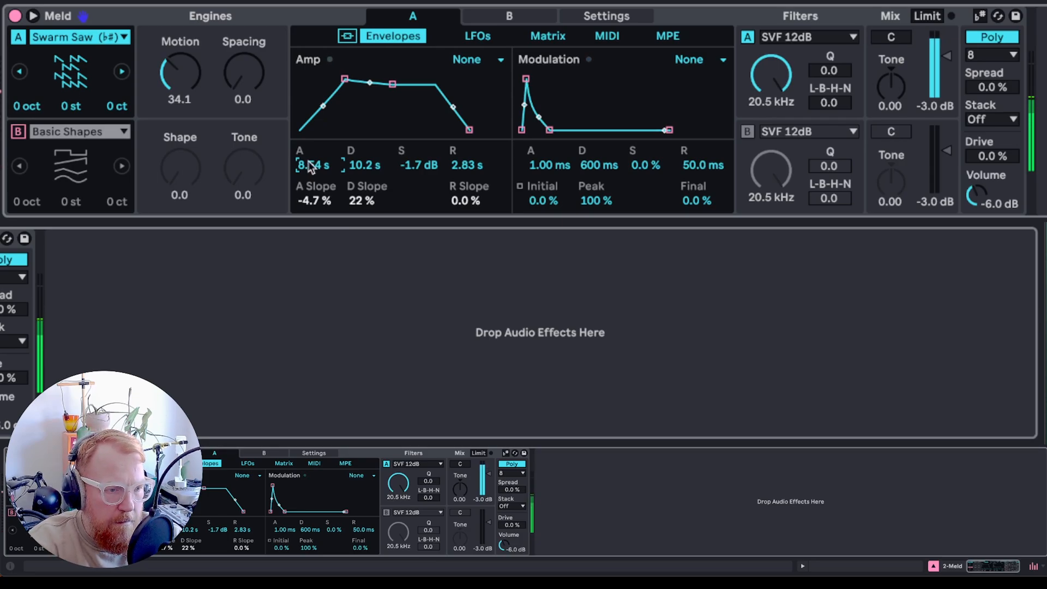
drag(310, 165, 360, 166)
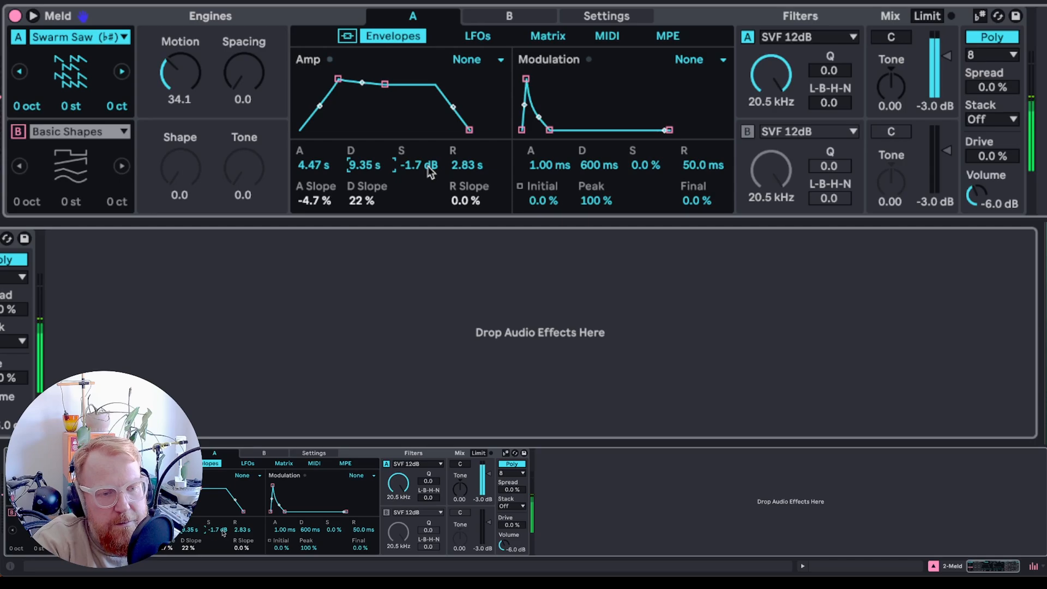
- Switch engine A to Fold Fm and set its Amount to 50.0
click(95, 36)
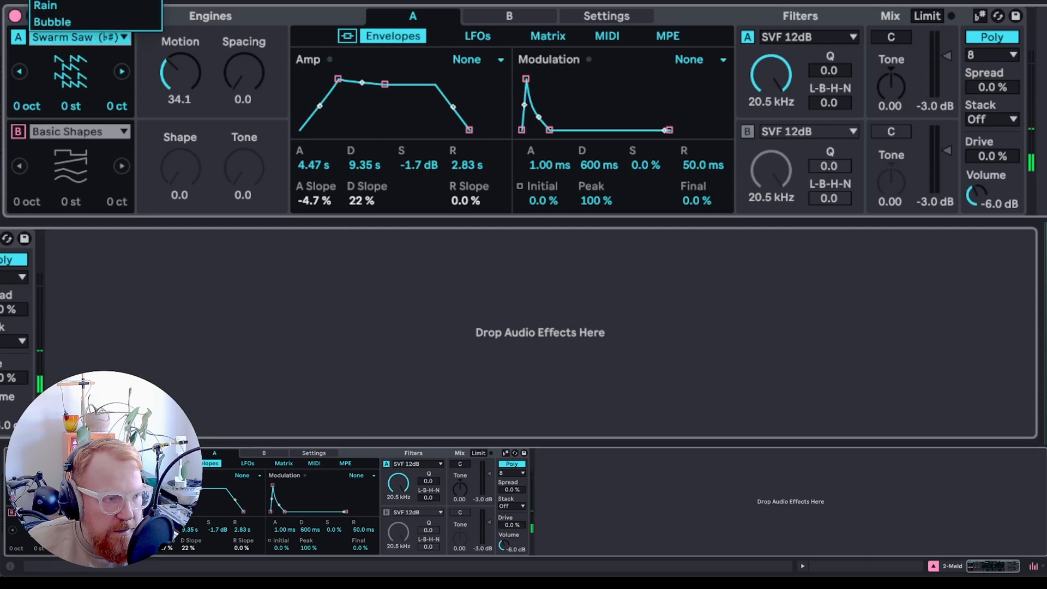
click(82, 1)
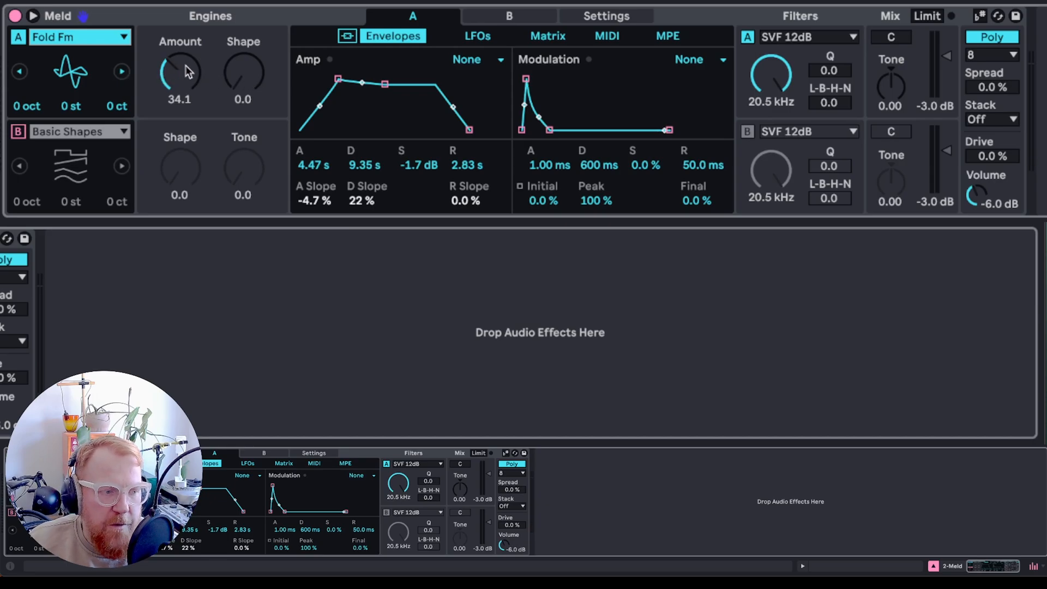
mouse_move(181, 72)
mouse_down()
mouse_move(181, 30)
mouse_move(182, 62)
mouse_up()
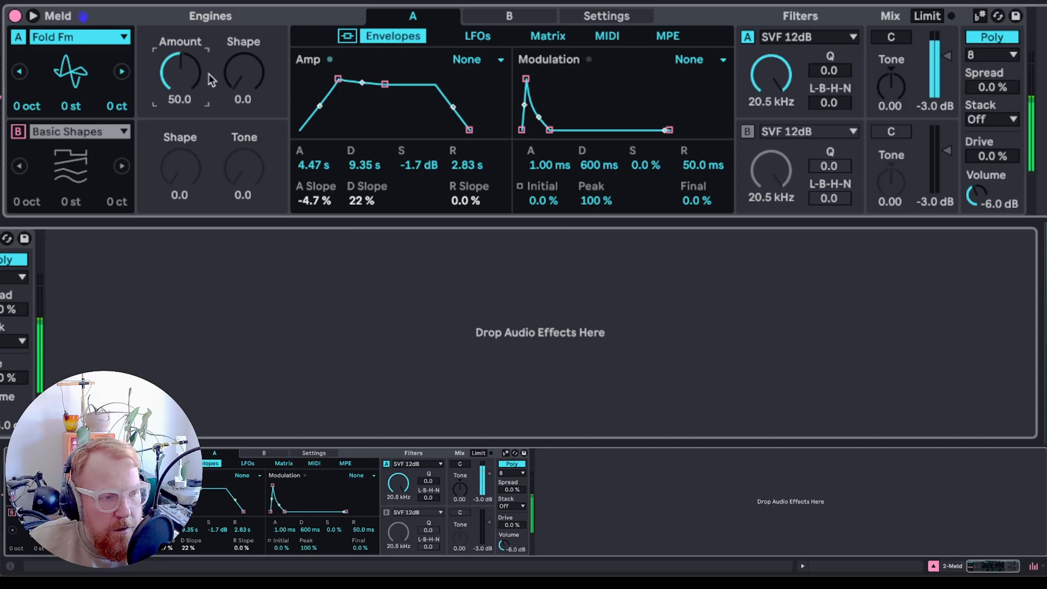
- Try Fold Fm with Shape 23.8, and engine A's Squelch oscillator with Amount 69.0 and Feedback 42.1
mouse_move(252, 79)
mouse_down()
mouse_move(252, 33)
mouse_move(252, 72)
mouse_up()
click(81, 39)
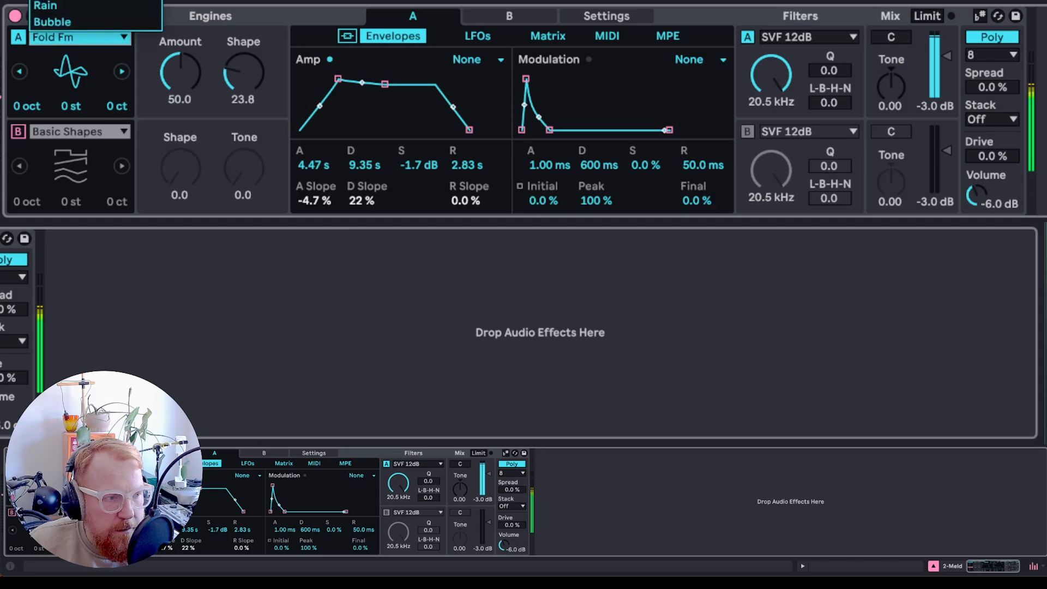
click(82, 1)
mouse_move(174, 75)
mouse_down()
mouse_move(174, 65)
mouse_move(173, 102)
mouse_move(174, 65)
mouse_up()
mouse_move(244, 73)
mouse_down()
mouse_move(244, 49)
mouse_move(243, 63)
mouse_up()
- Try engine A's Noisy Shapes oscillator with Shape 23.0 and Rough 38.9
click(65, 42)
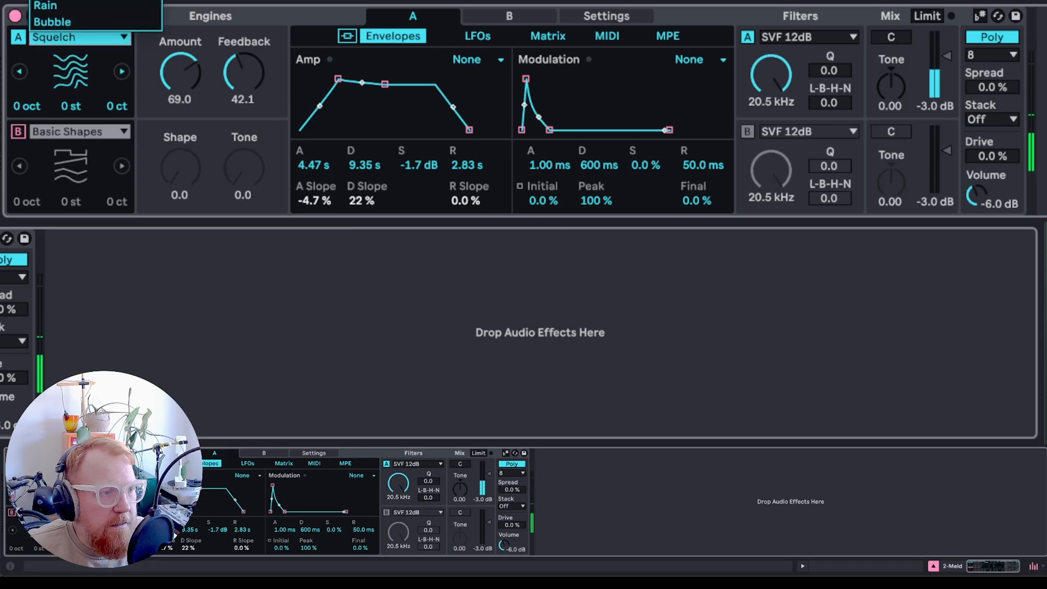
click(77, 2)
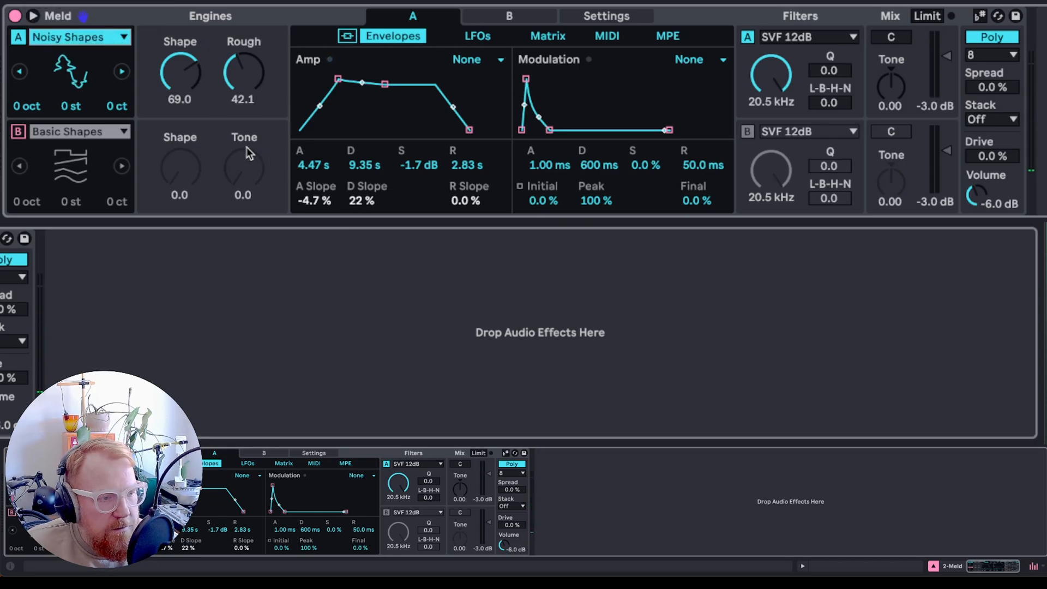
drag(180, 74, 180, 126)
drag(244, 70, 180, 85)
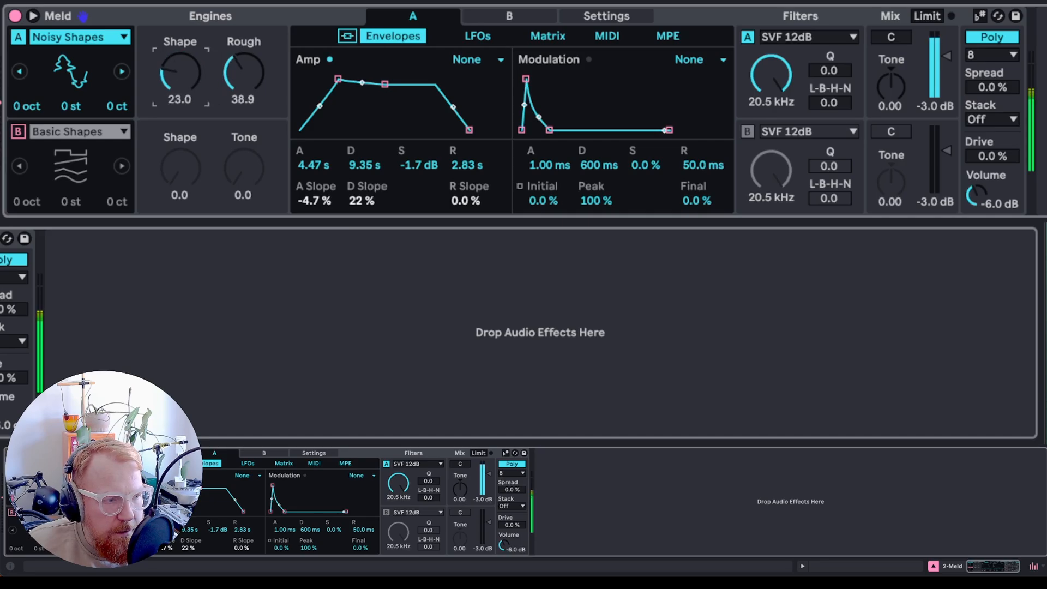
- Try engine A's Rain oscillator with Tone 92.1 and Rate 88.9
click(81, 42)
click(76, 6)
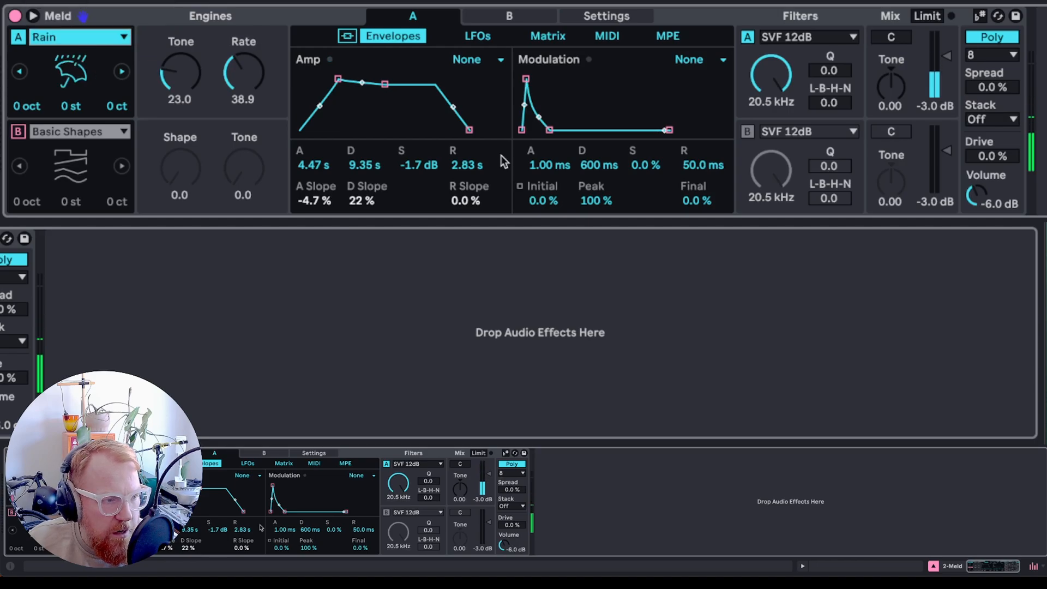
drag(181, 73, 181, 23)
drag(243, 72, 244, 52)
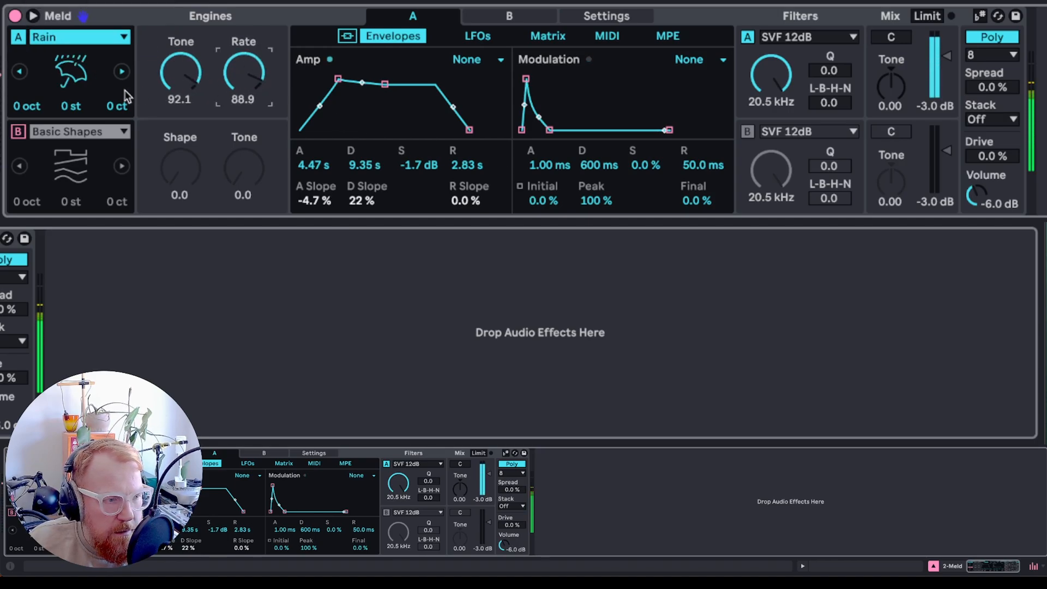
- Try engine A's Bubble oscillator with Density 84.1 and Spread 69.0
click(77, 38)
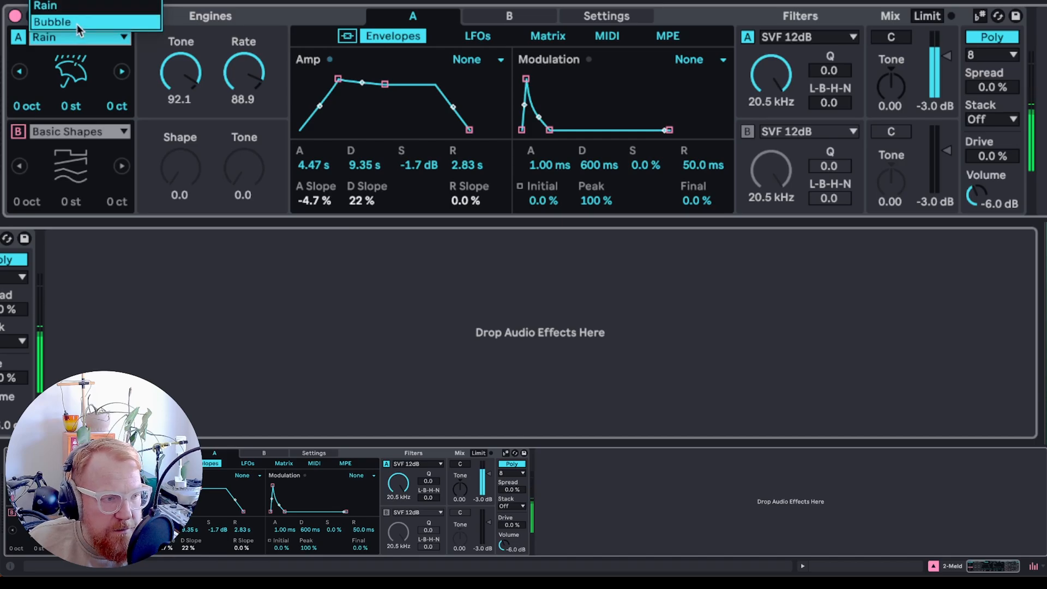
click(76, 24)
mouse_move(180, 73)
mouse_down()
mouse_move(181, 138)
mouse_move(180, 76)
mouse_up()
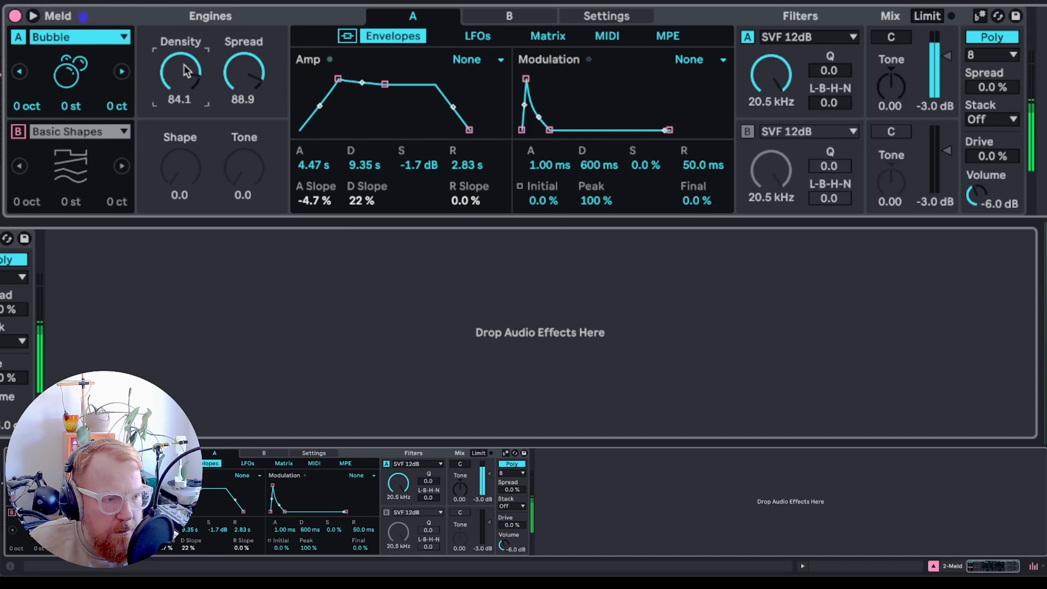
mouse_move(243, 73)
mouse_down()
mouse_move(244, 108)
mouse_move(244, 93)
mouse_up()
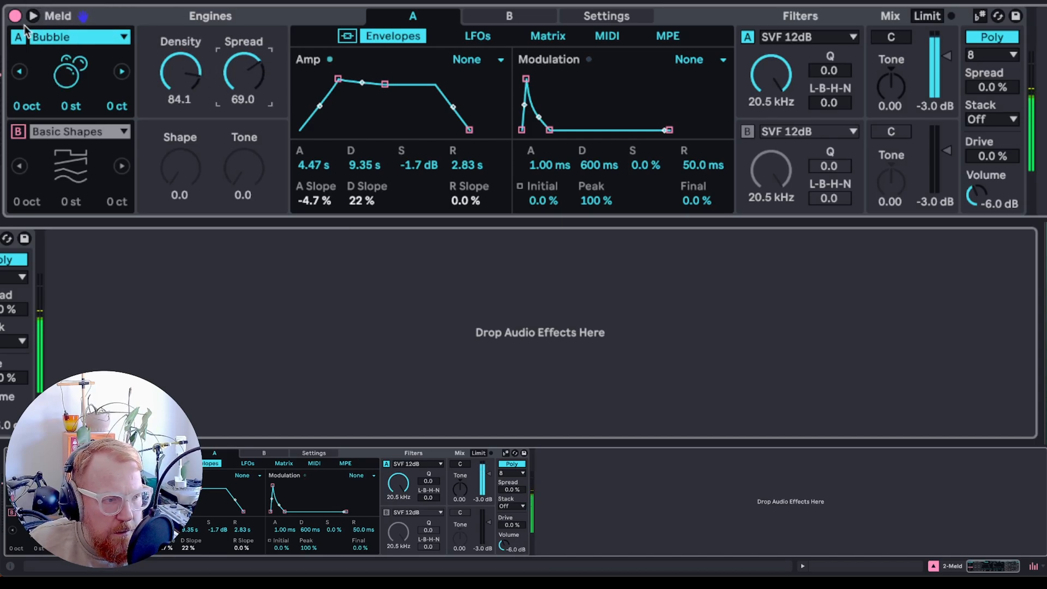
- Try engine A's Bitgrunge oscillator, adjusting Freq and Mult and resetting both to 0.0
click(72, 40)
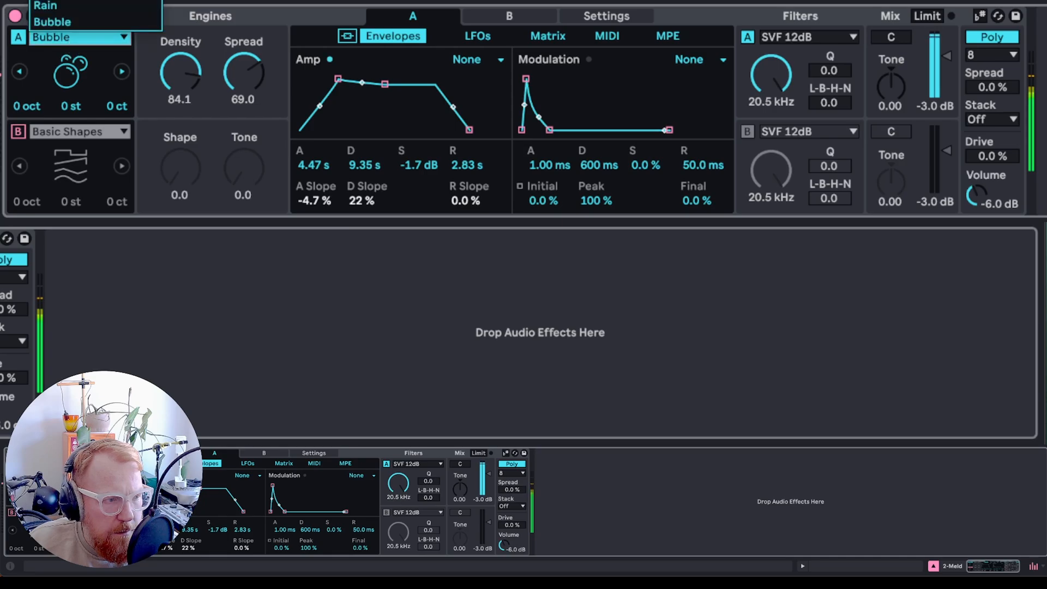
click(60, 0)
mouse_move(180, 71)
mouse_down()
mouse_move(181, 113)
mouse_move(181, 77)
mouse_up()
drag(252, 76, 253, 64)
mouse_move(181, 71)
mouse_down()
mouse_move(194, 69)
mouse_move(176, 74)
mouse_up()
key(Delete)
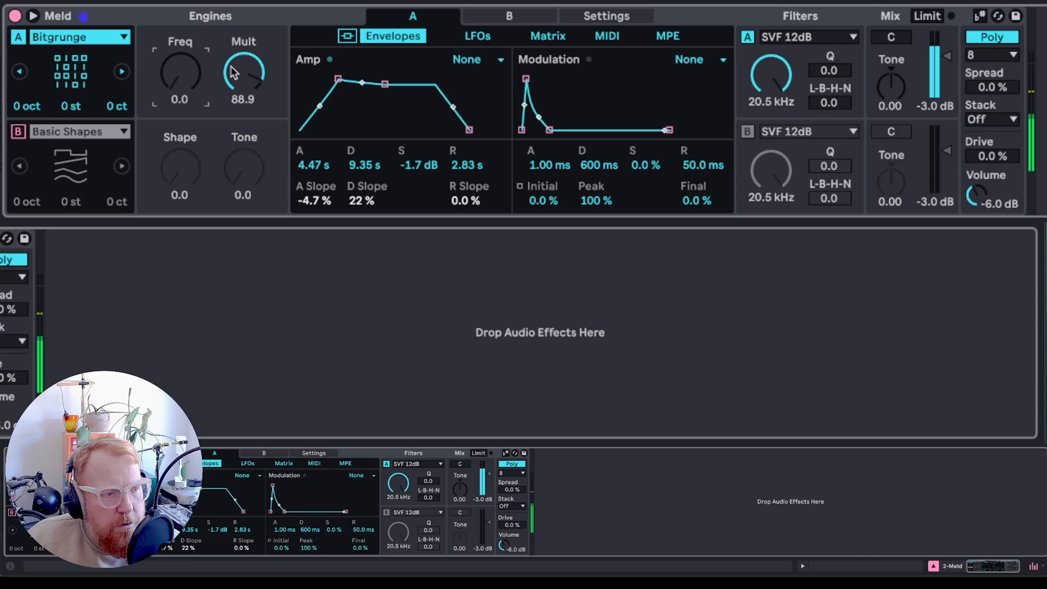
click(243, 72)
key(Delete)
- Switch engine A to Swarm Saw (♭#) with Motion 44.4 and Spacing 21.4
click(83, 39)
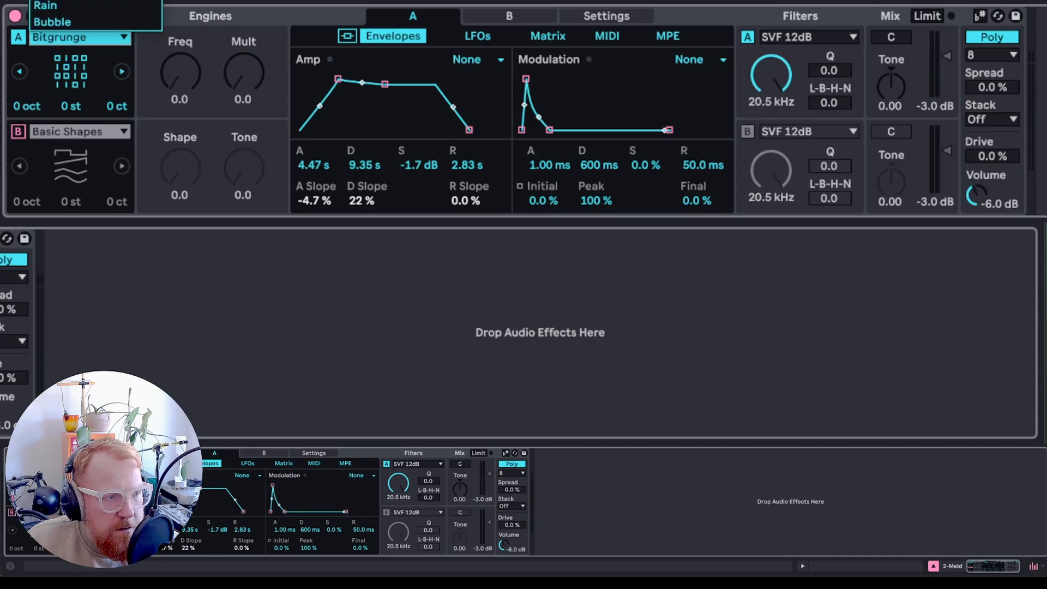
click(52, 2)
drag(196, 74, 196, 55)
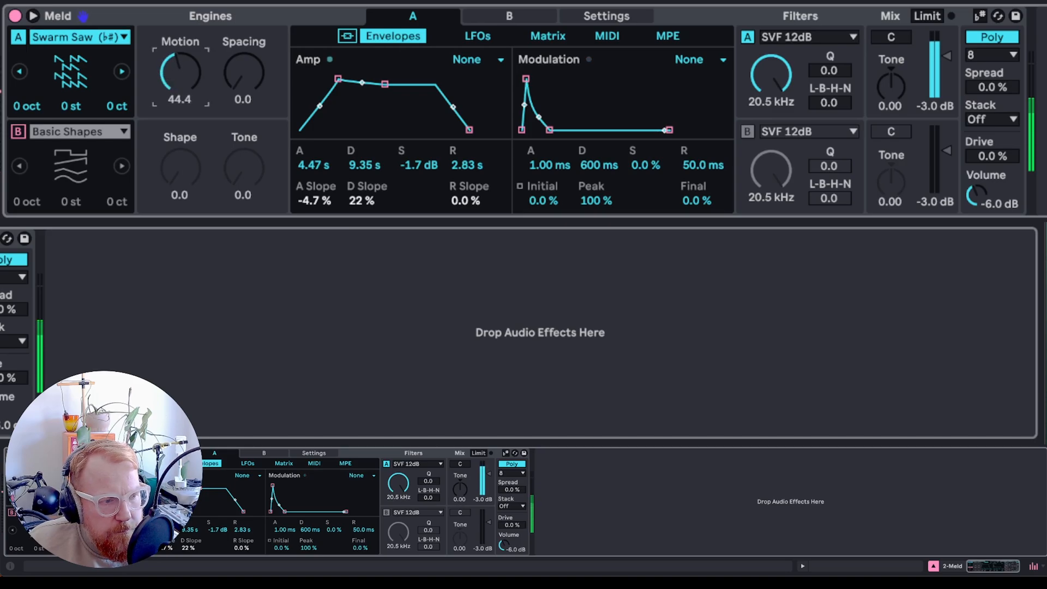
mouse_move(238, 93)
mouse_down()
mouse_move(238, 68)
mouse_move(238, 86)
mouse_up()
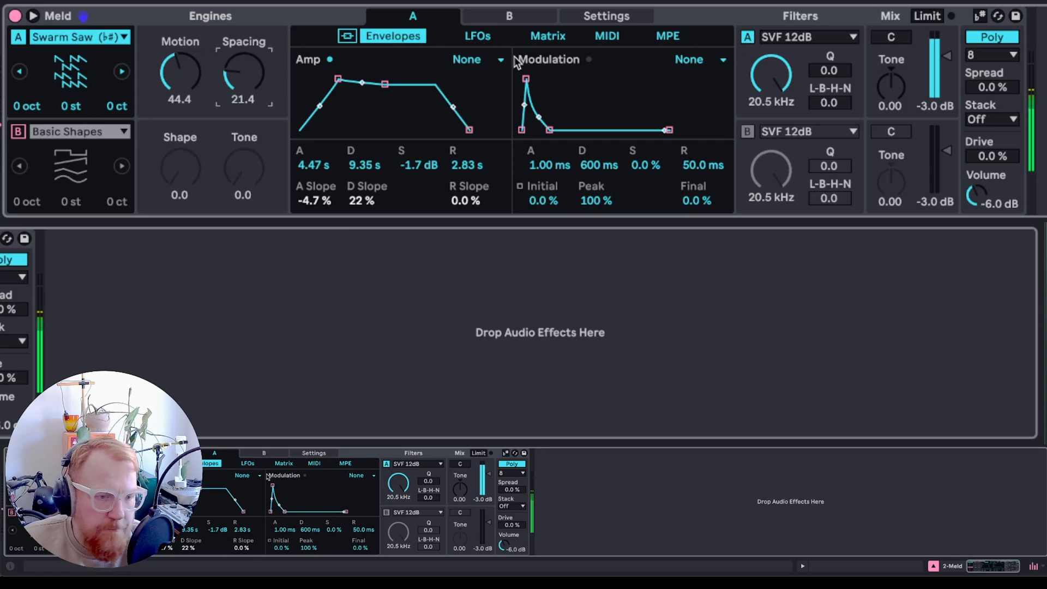
drag(948, 54, 947, 55)
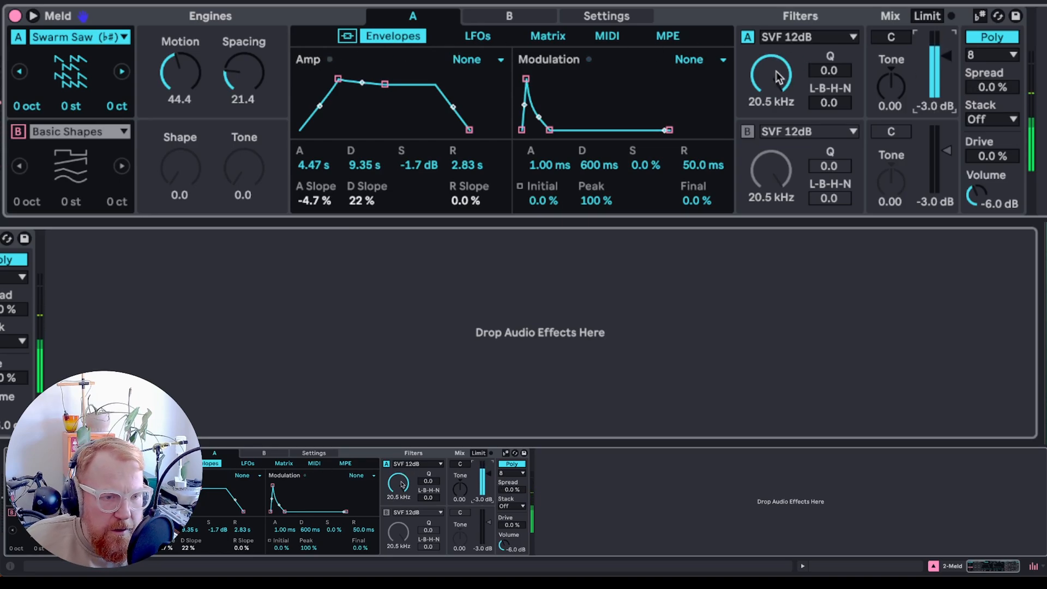
- Lower filter A's cutoff to 1.46 kHz and route the modulation envelope to Filter Freq at 45 in the matrix
drag(779, 76, 779, 109)
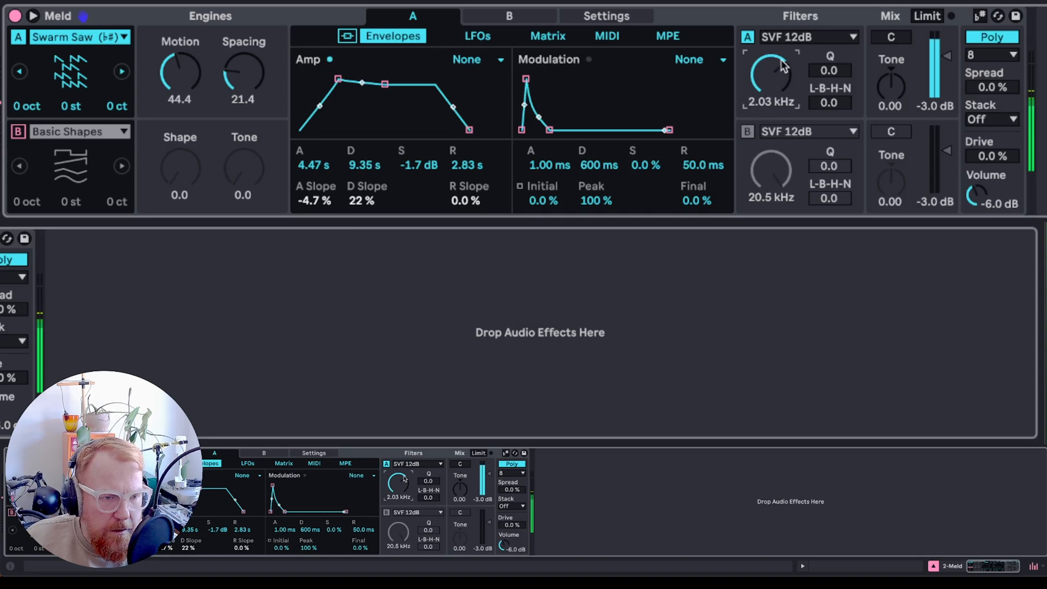
drag(780, 79, 780, 92)
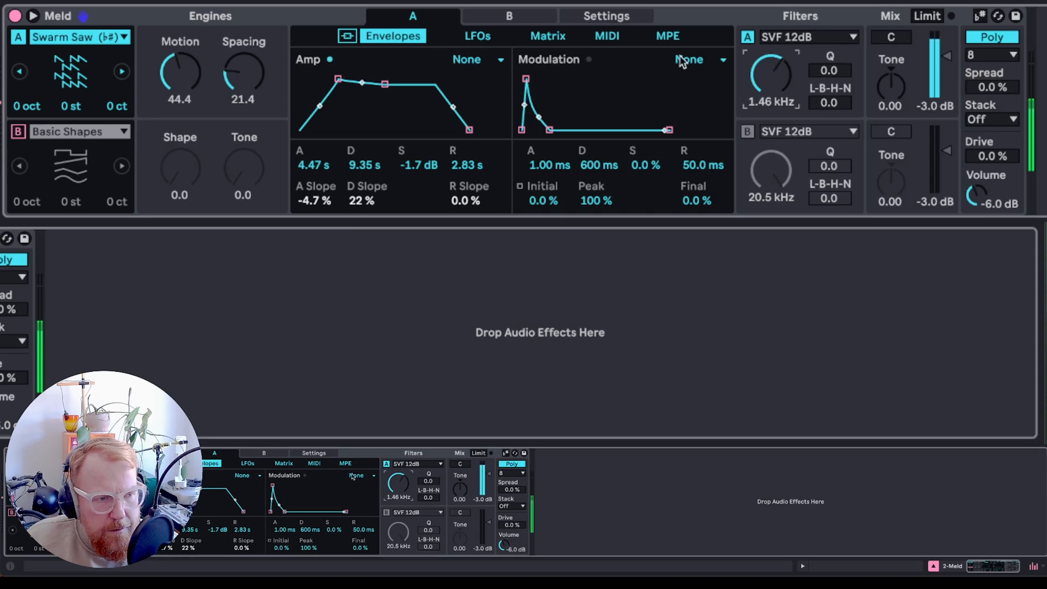
click(559, 34)
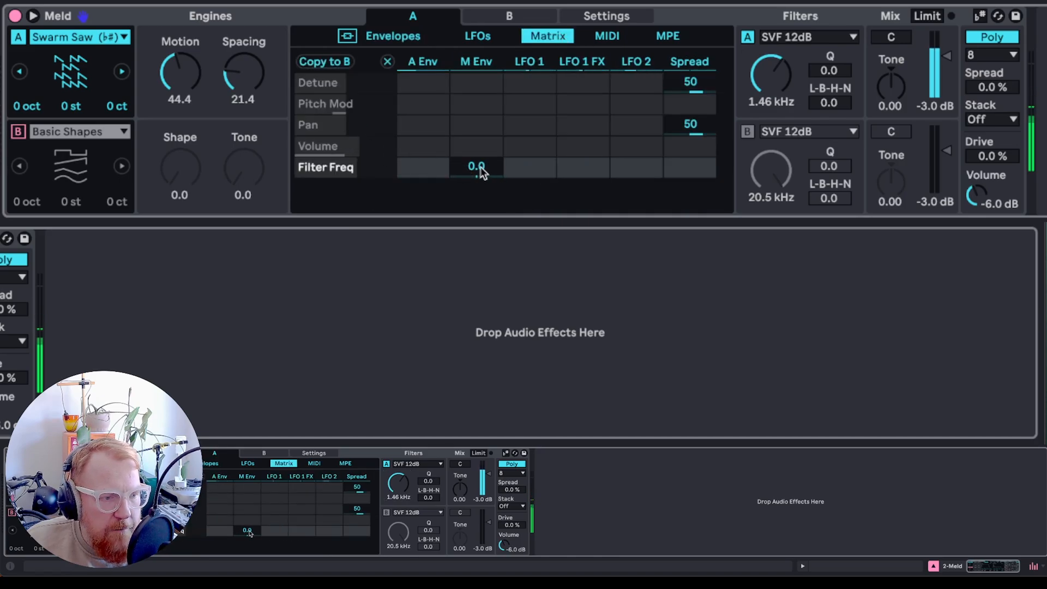
drag(480, 170, 480, 146)
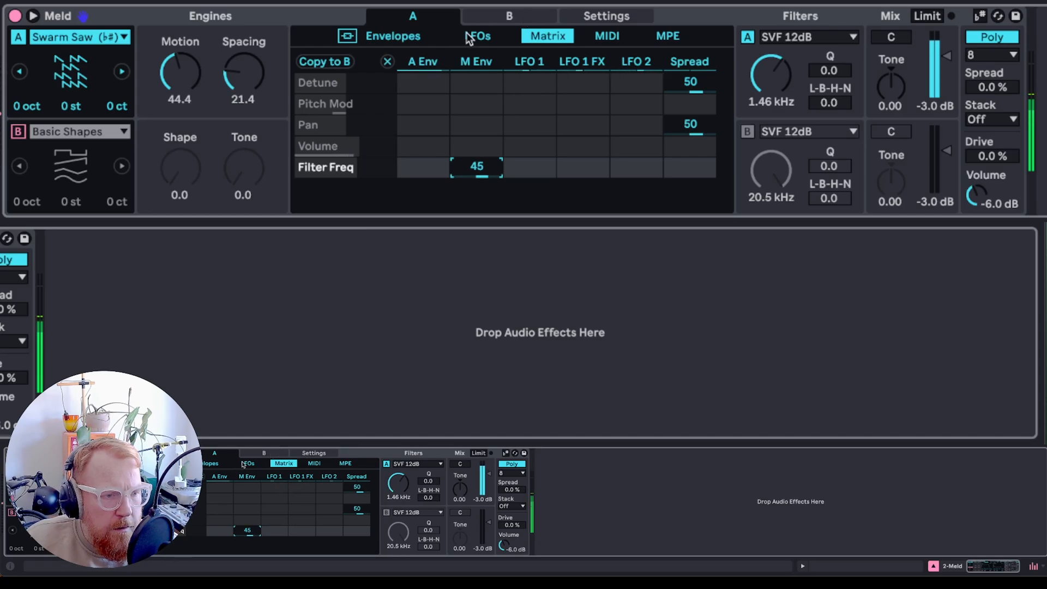
- Shape engine A's modulation envelope to 7.40 s attack, 7.40 s decay, 52 % sustain, 7.42 s release and 91 % peak
click(404, 37)
drag(536, 169, 535, 135)
drag(595, 165, 595, 139)
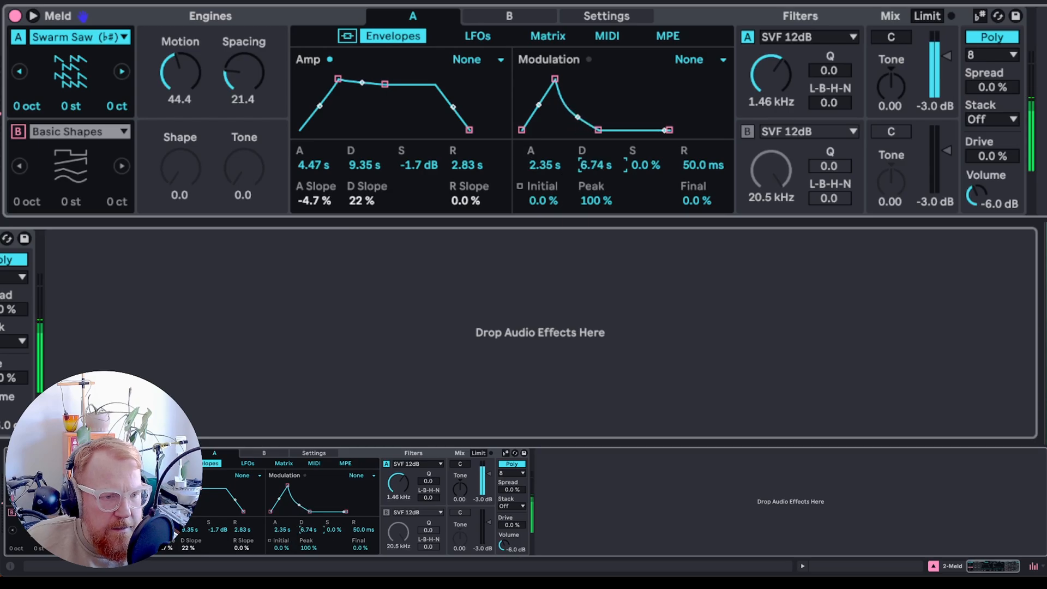
drag(645, 165, 644, 136)
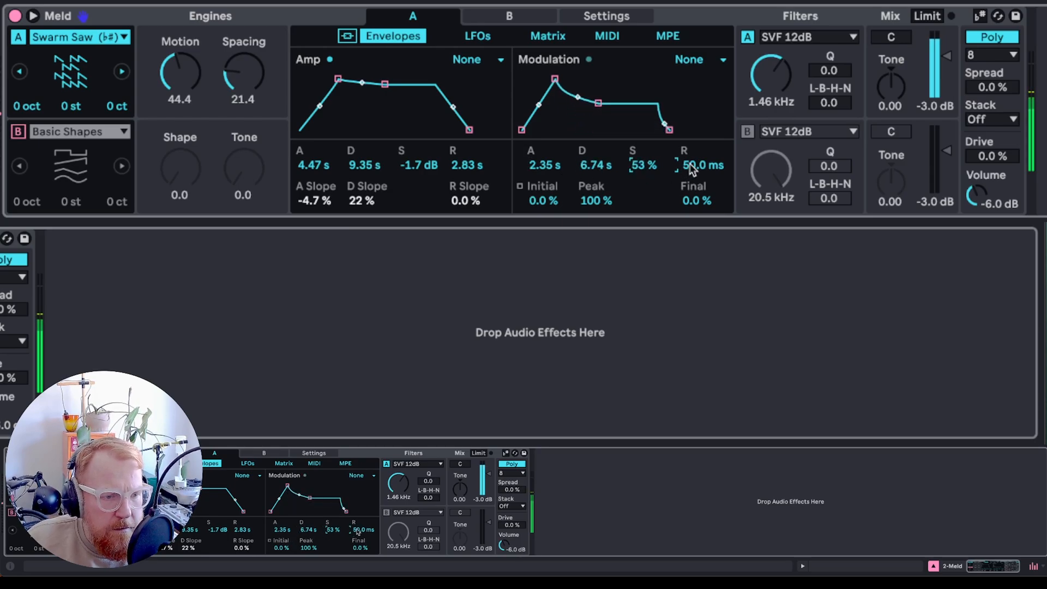
drag(689, 162, 690, 143)
drag(555, 80, 610, 103)
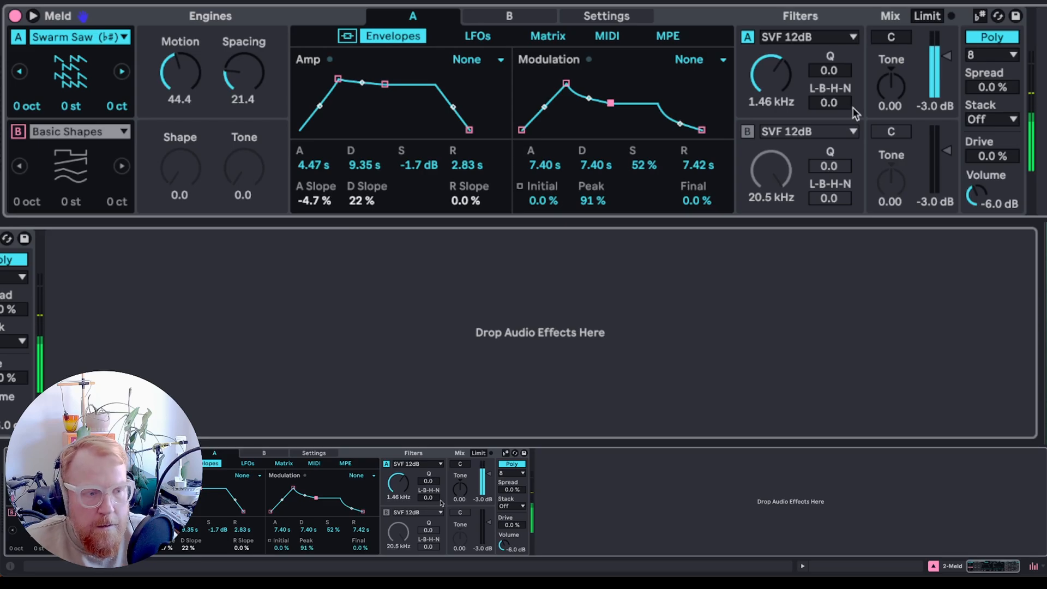
- Solo engine B and try its Tarp oscillator with Decay 61.9 and Tone 100.0
click(17, 133)
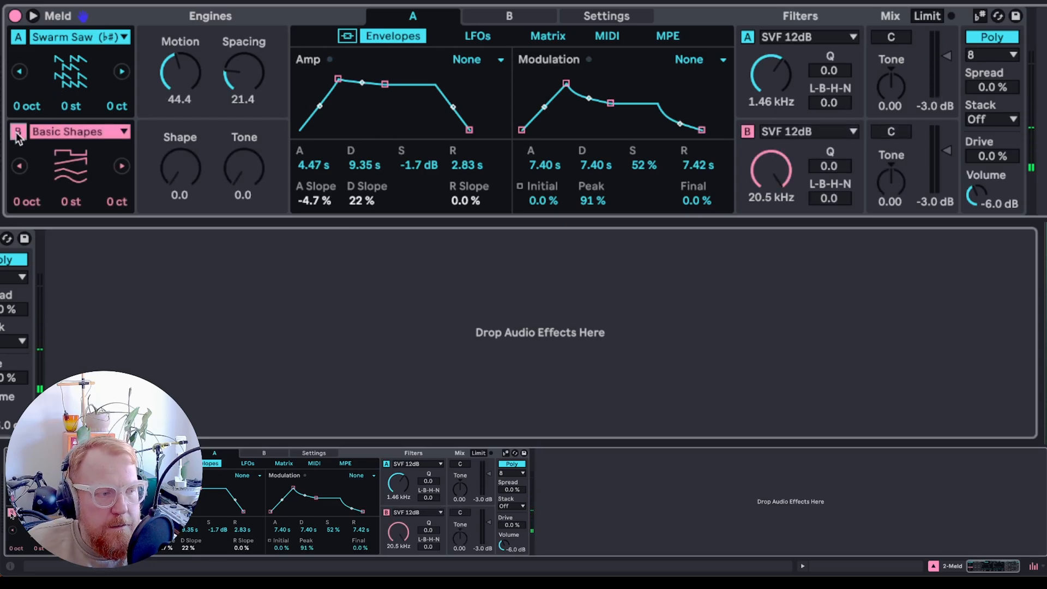
click(18, 37)
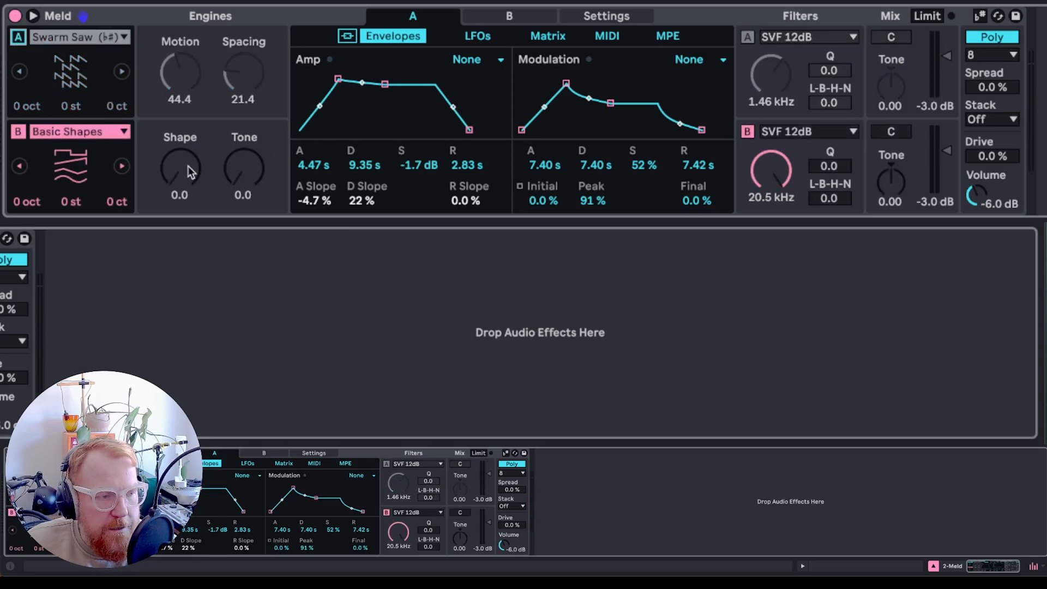
click(56, 134)
click(115, 2)
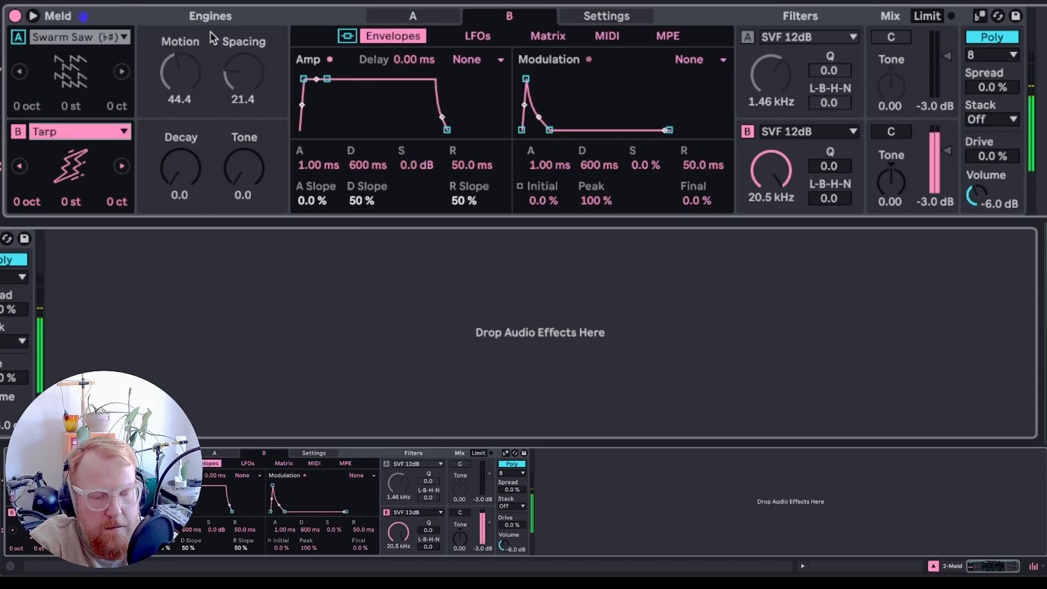
drag(180, 169, 180, 137)
drag(243, 170, 244, 130)
- Try engine B's Shepard's Pi oscillator with Rate 21.4 and Width 87.3
click(68, 132)
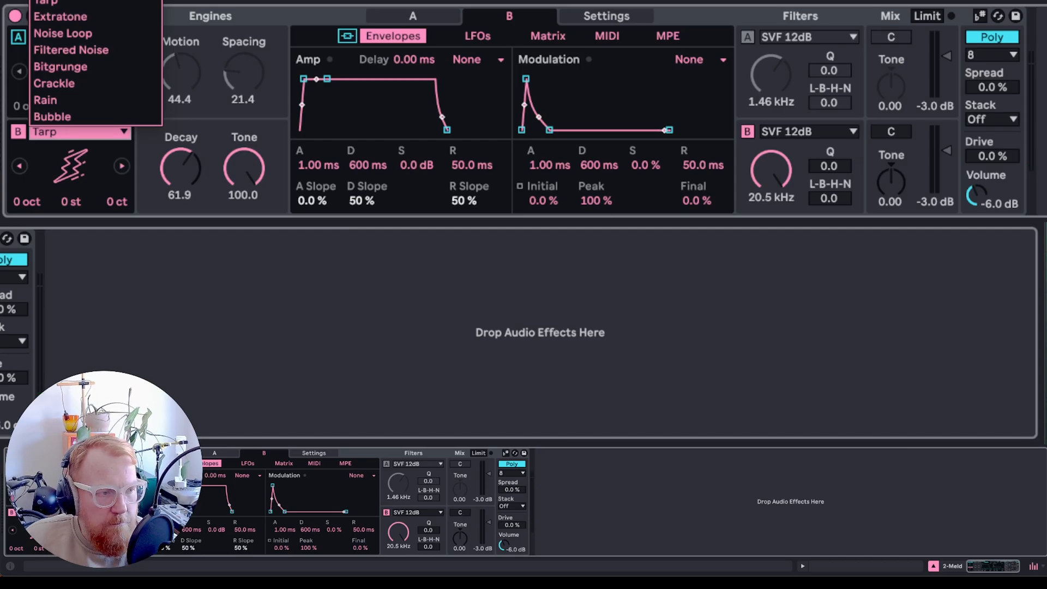
click(104, 2)
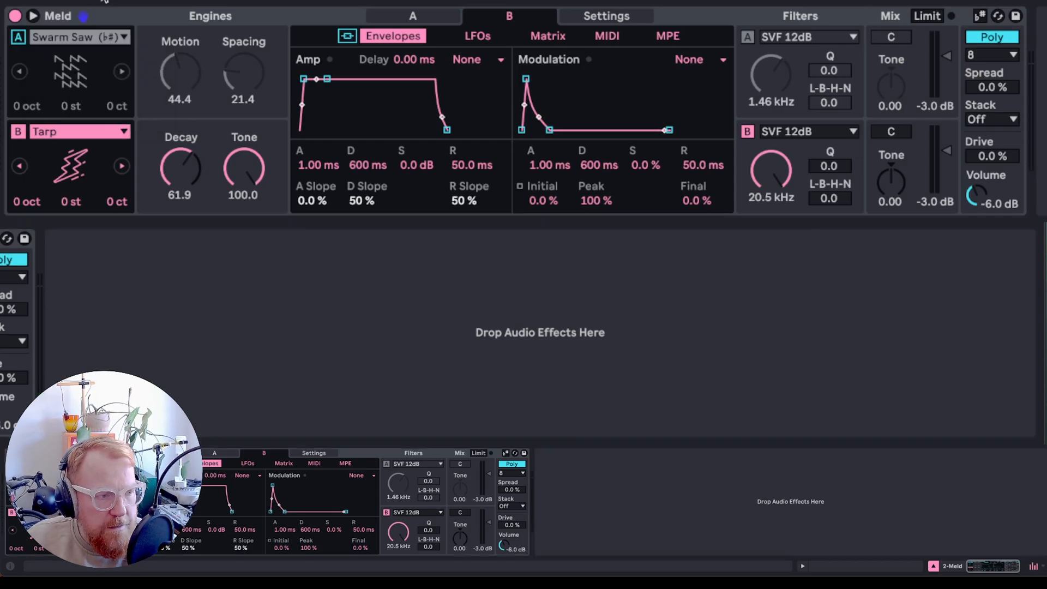
click(82, 136)
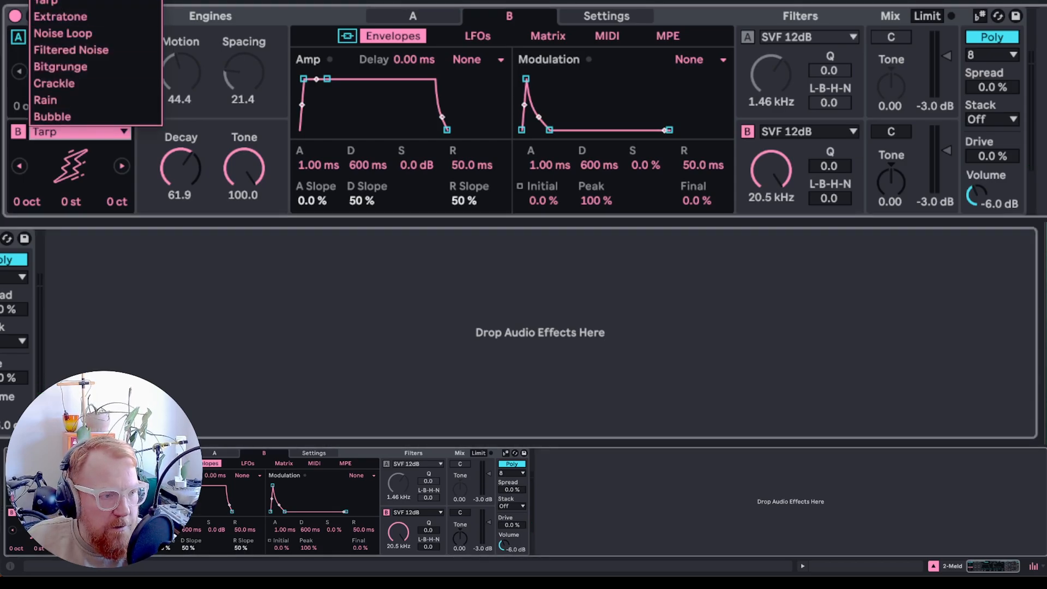
click(81, 1)
drag(179, 159, 179, 205)
mouse_move(247, 161)
mouse_down()
mouse_move(248, 212)
mouse_move(247, 174)
mouse_up()
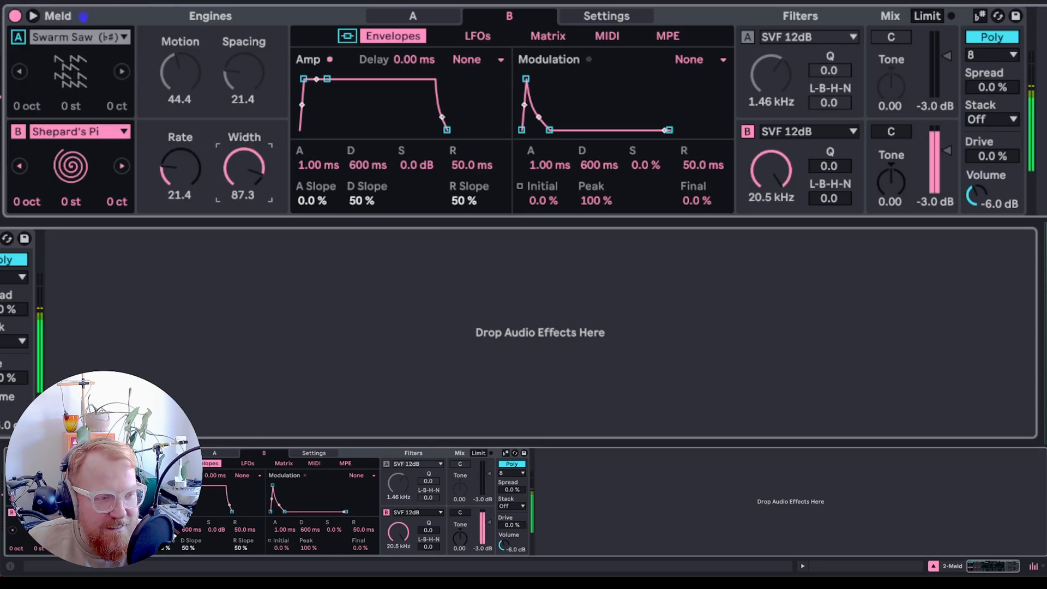
- Switch engine B to Noisy Shapes with Shape 15.9 and Rough 57.9
click(97, 131)
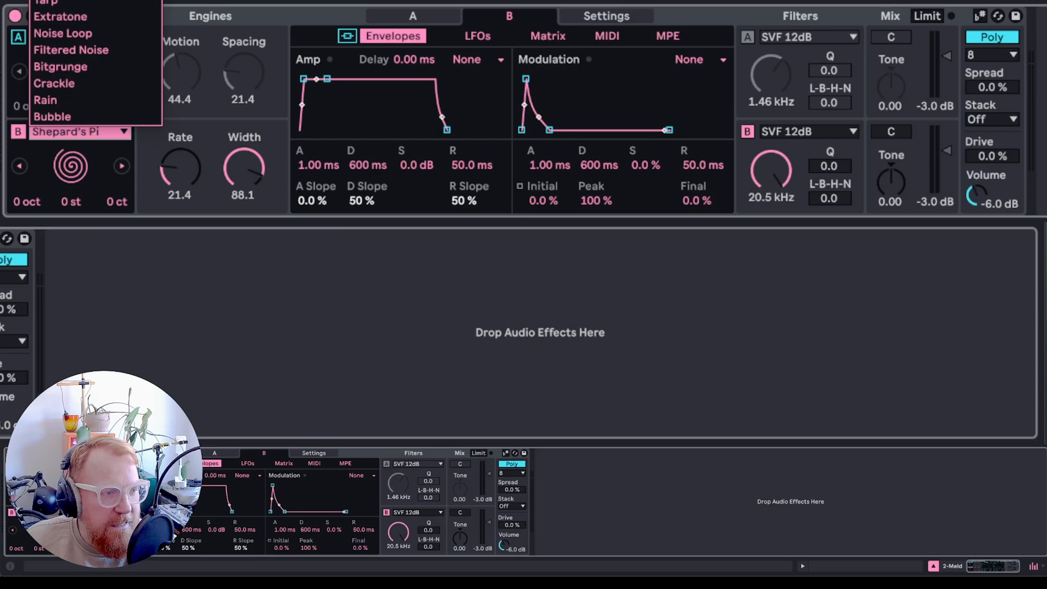
click(62, 1)
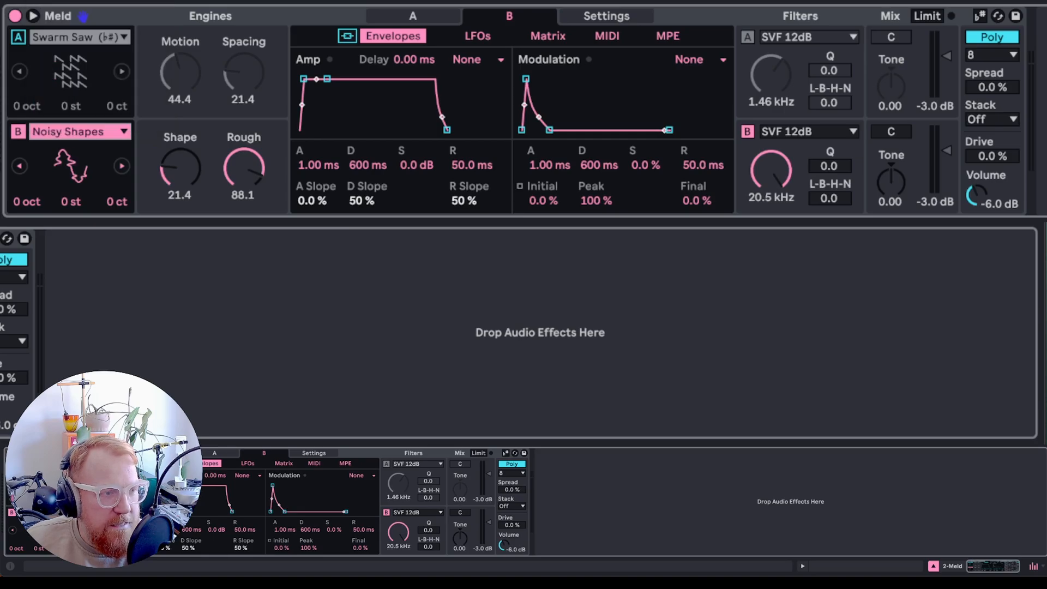
mouse_move(180, 169)
mouse_down()
mouse_move(180, 146)
mouse_move(180, 169)
mouse_up()
drag(244, 169, 244, 179)
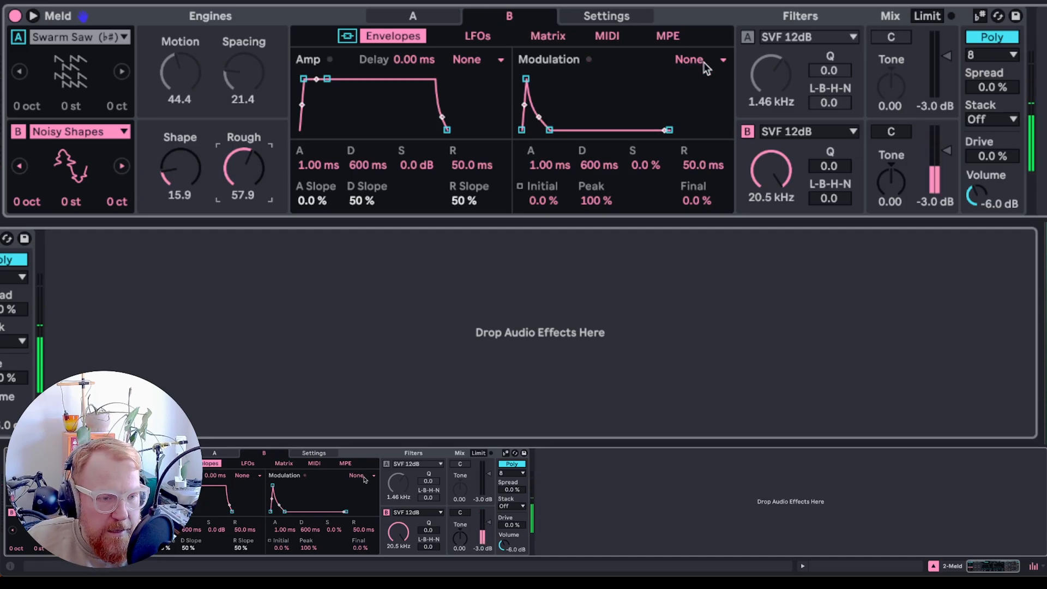
- In engine B's modulation matrix, route LFO 1 to Osc Macro 2 at 28 and LFO 2 to Osc Macro 1 at 30
click(532, 35)
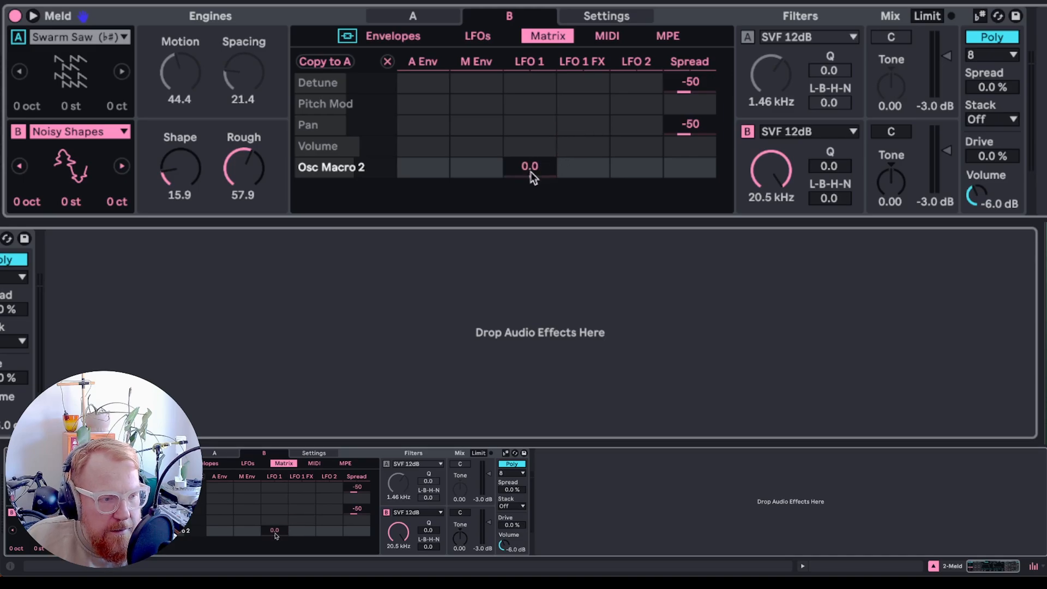
drag(531, 172, 531, 157)
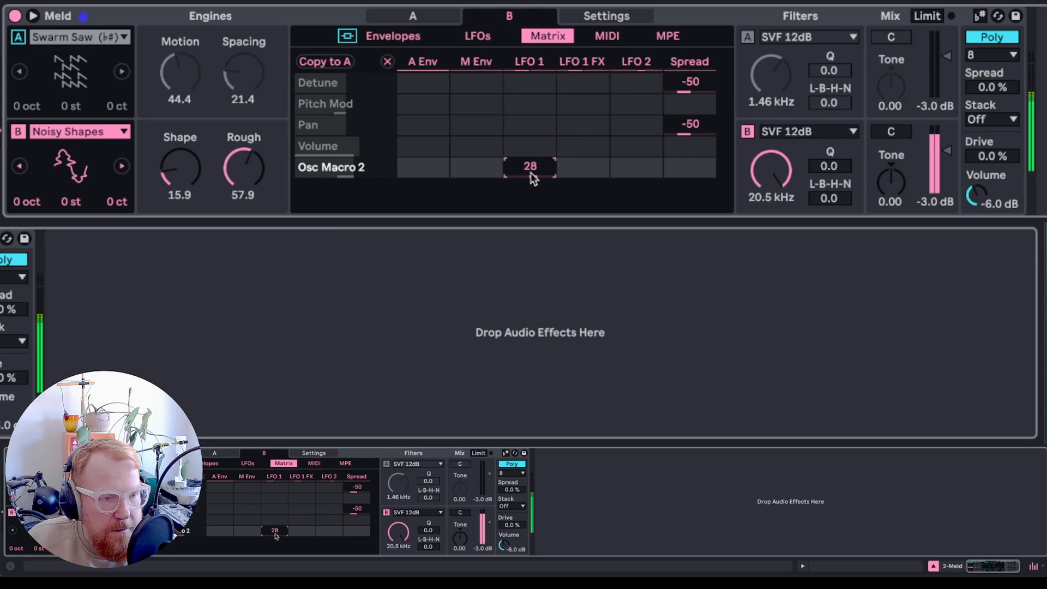
mouse_move(172, 173)
mouse_down()
mouse_move(172, 151)
mouse_move(172, 175)
mouse_up()
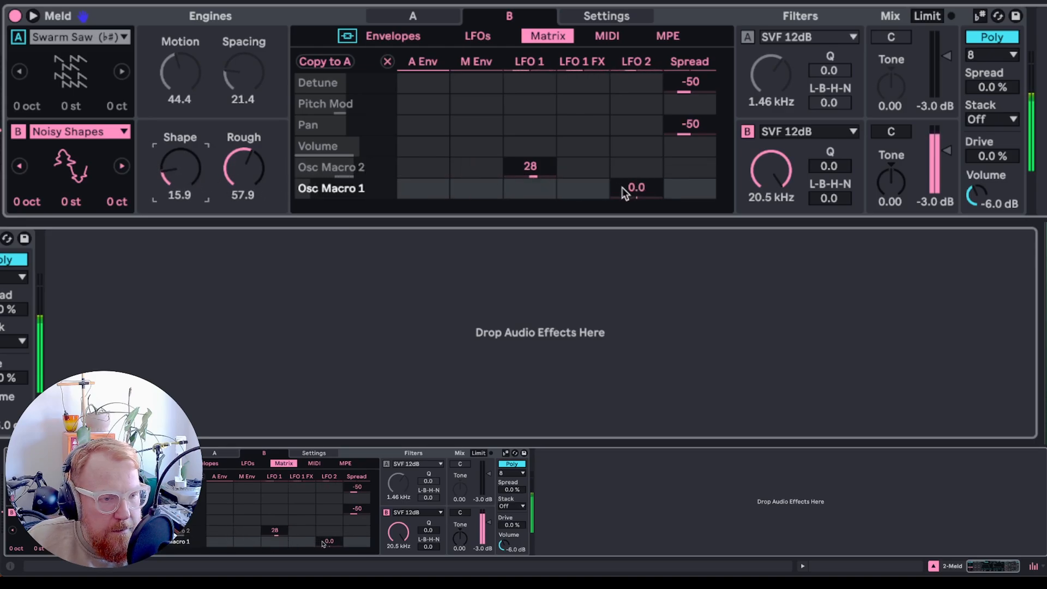
drag(623, 188, 623, 171)
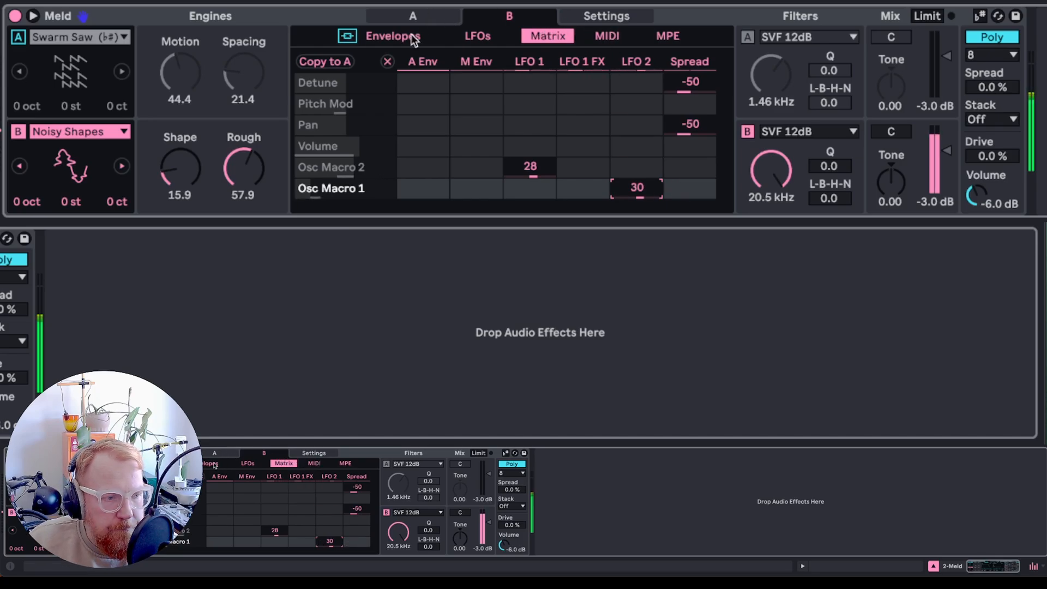
- Slow engine B's LFO 2 to 0.35 Hz and LFO 1 to 0.12 Hz, and lower filter B's cutoff to 4.90 kHz
click(479, 37)
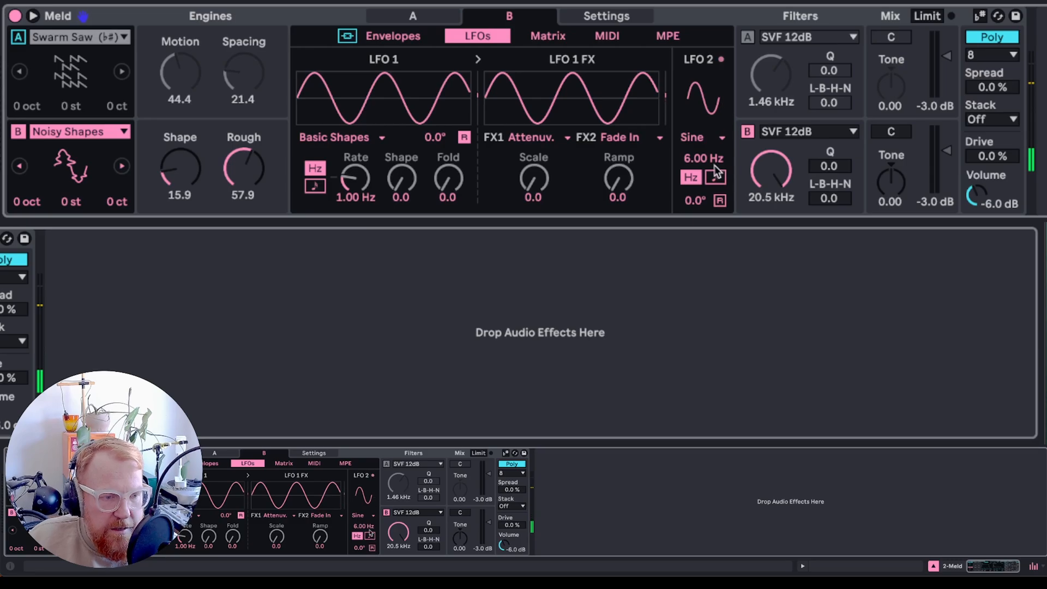
drag(704, 159, 703, 214)
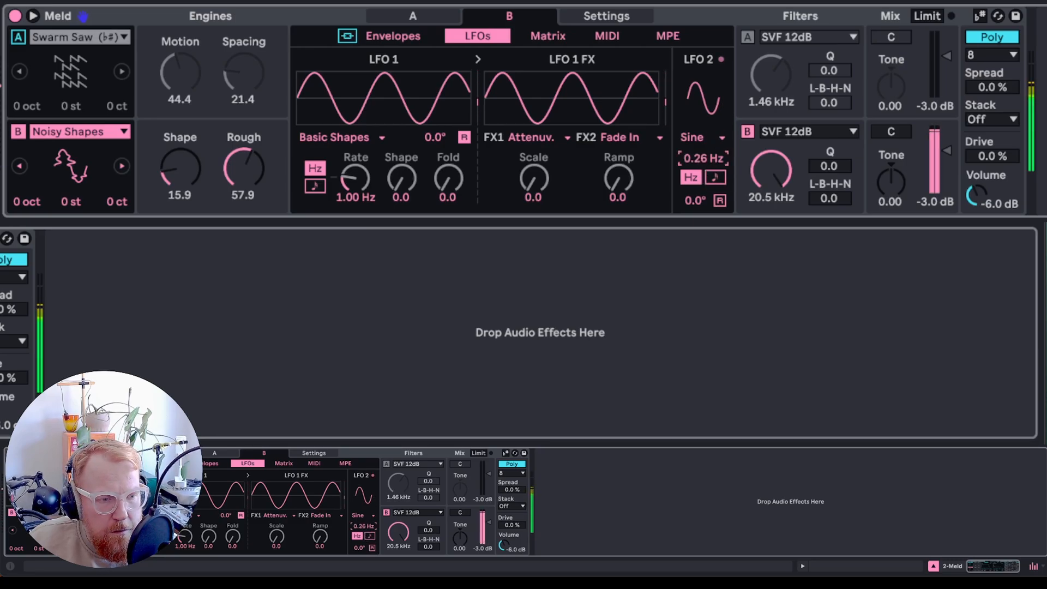
drag(352, 181, 352, 207)
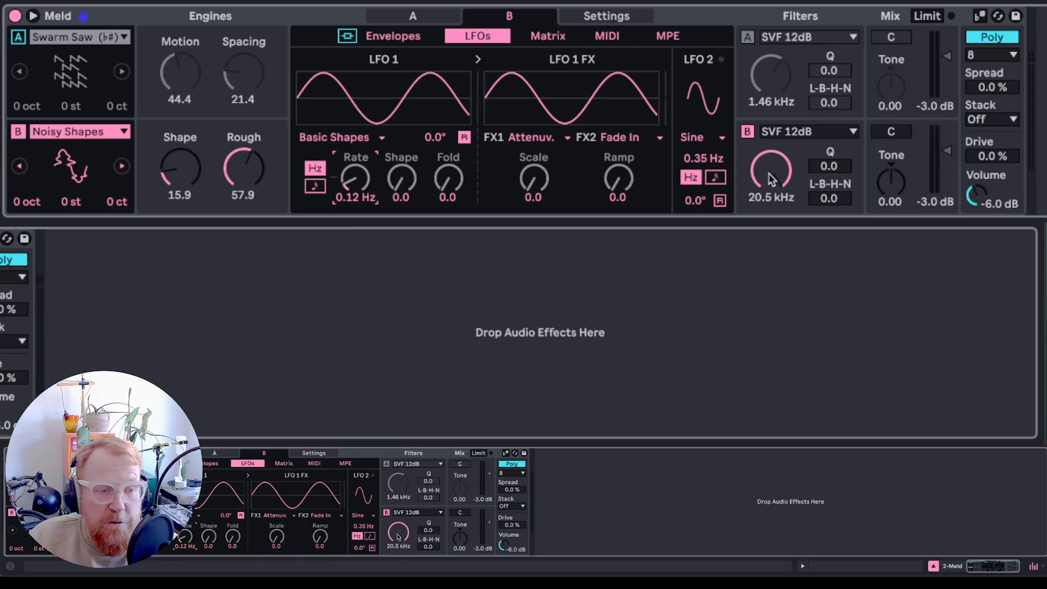
drag(771, 179, 772, 203)
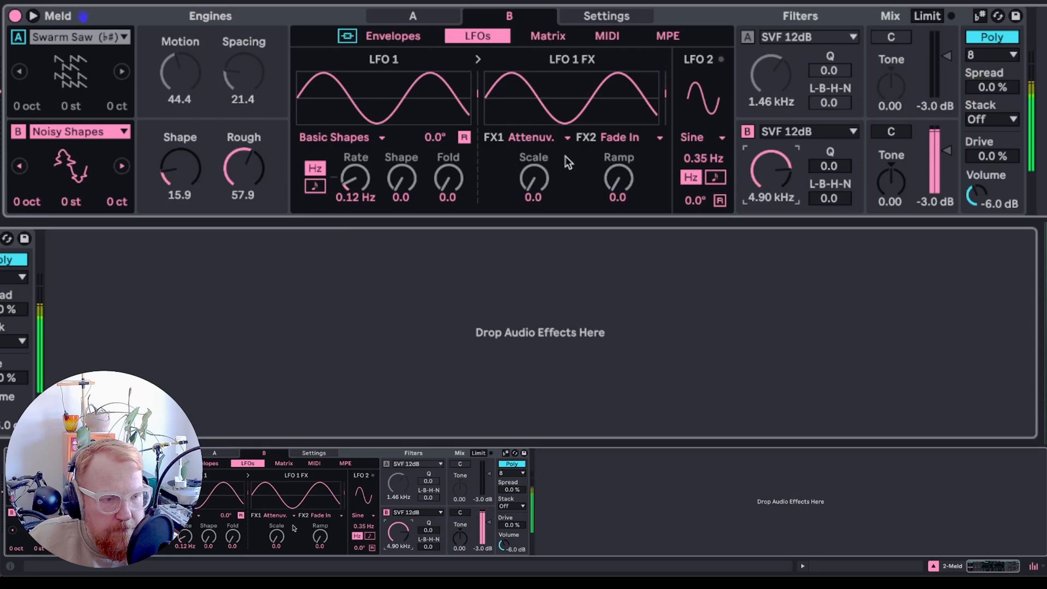
- Set LFO 1's first effect to Fade In with a Ramp of 52.4
click(540, 138)
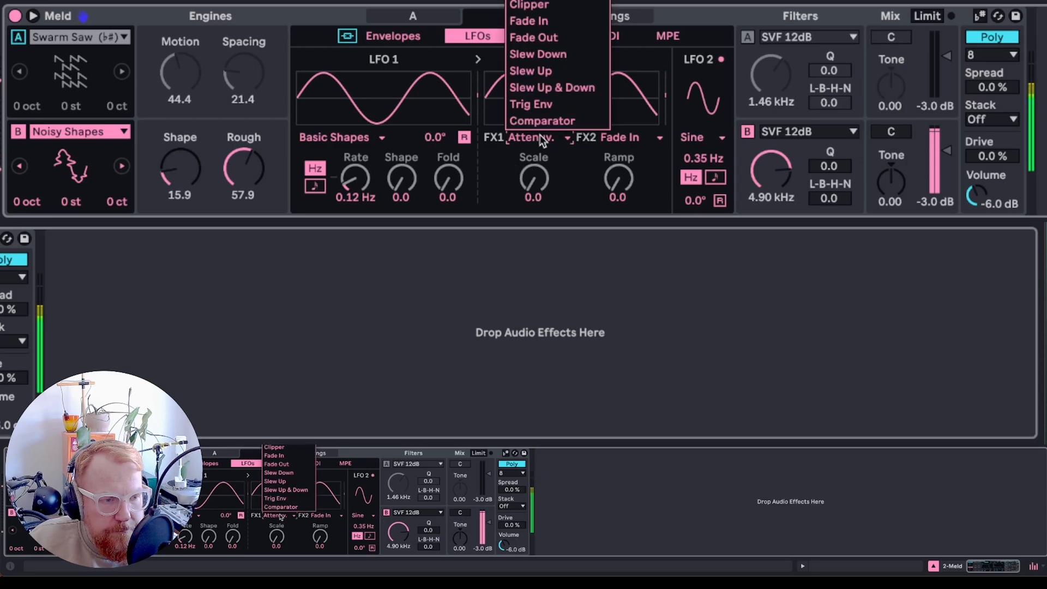
click(570, 21)
drag(533, 179, 534, 113)
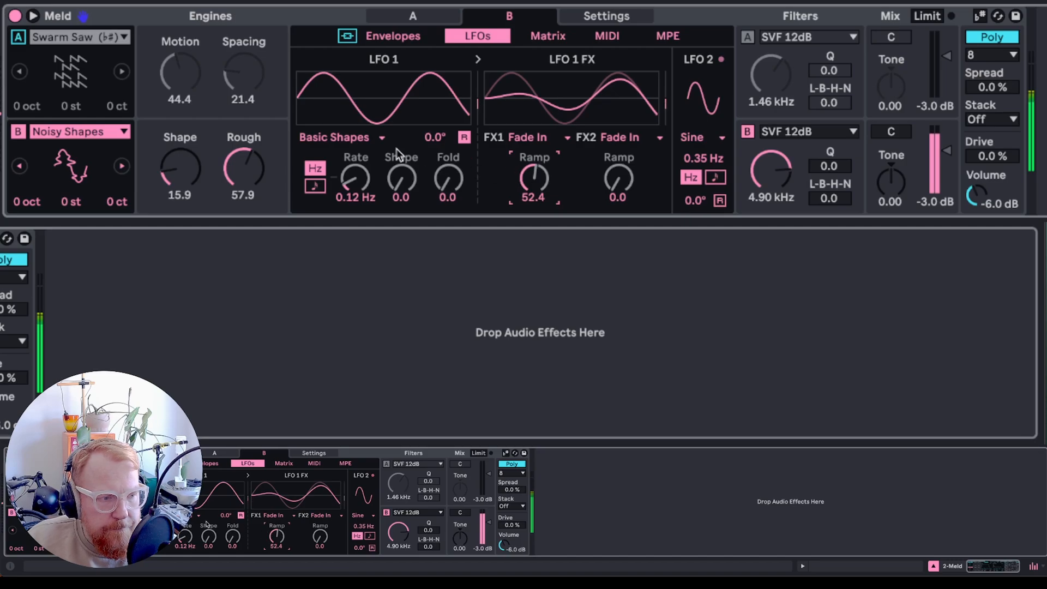
- Switch LFO 1's shape to Wander and set its Morph to 28.6
click(362, 142)
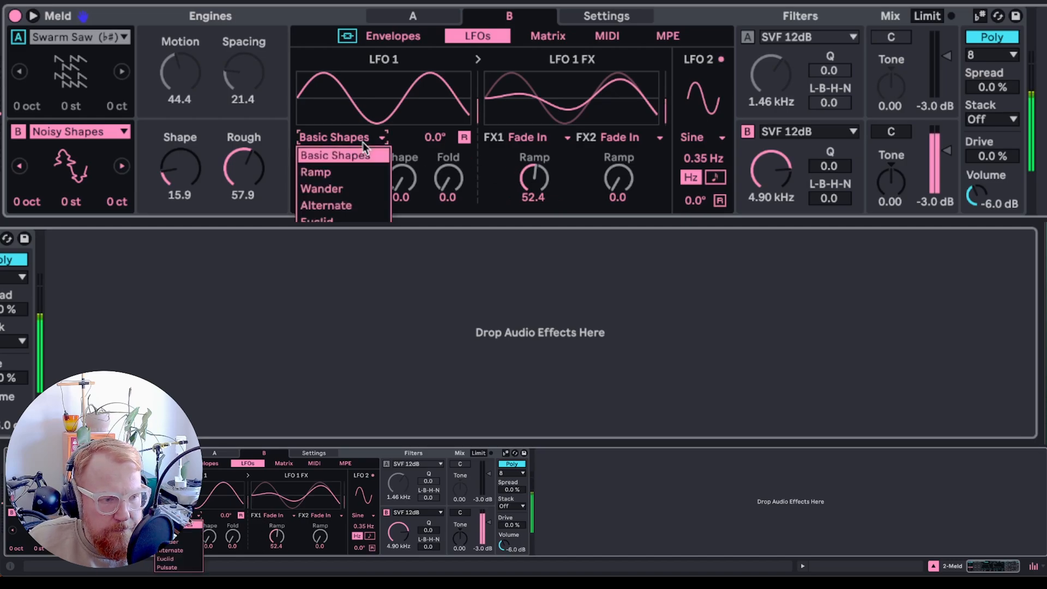
click(324, 187)
drag(401, 179, 401, 148)
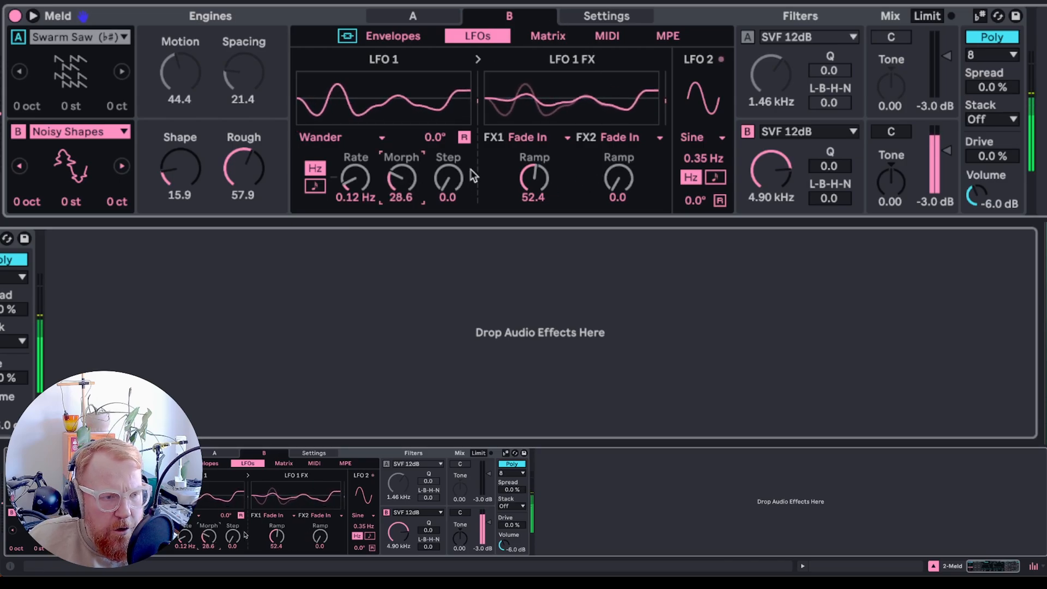
- Route LFO 2 to LFO 1 Macro 1 at 58 in the modulation matrix
click(549, 37)
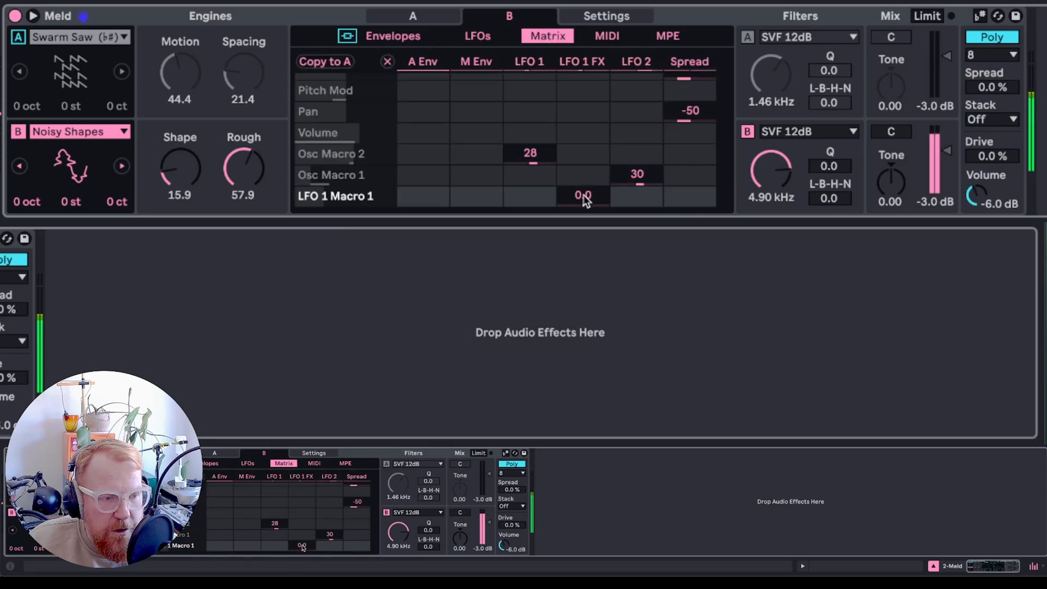
mouse_move(635, 197)
mouse_down()
mouse_move(636, 173)
mouse_move(635, 183)
mouse_up()
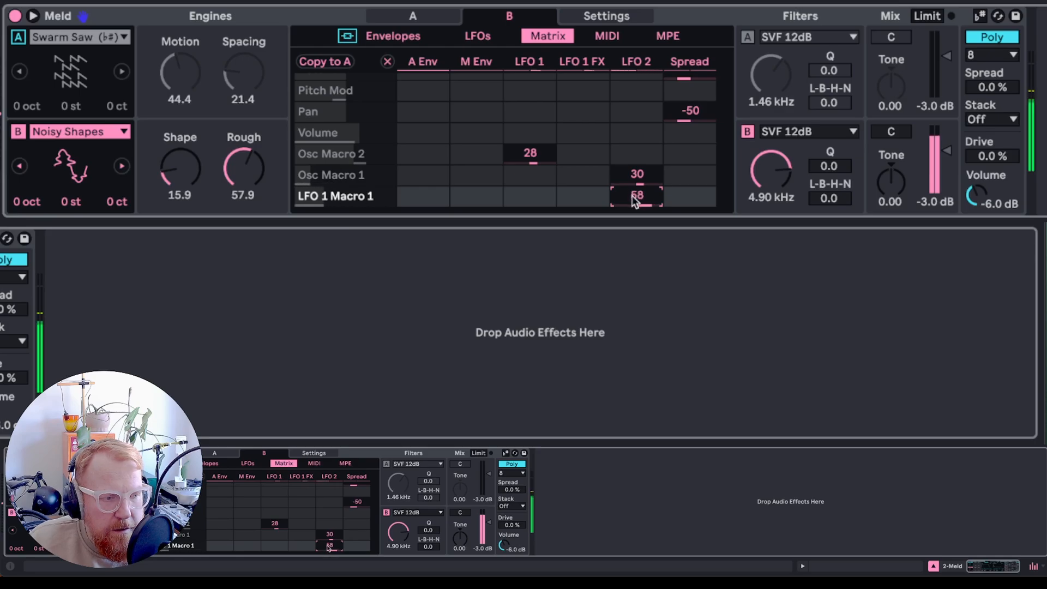
- Slow LFO 2's rate to 0.15 Hz
click(470, 36)
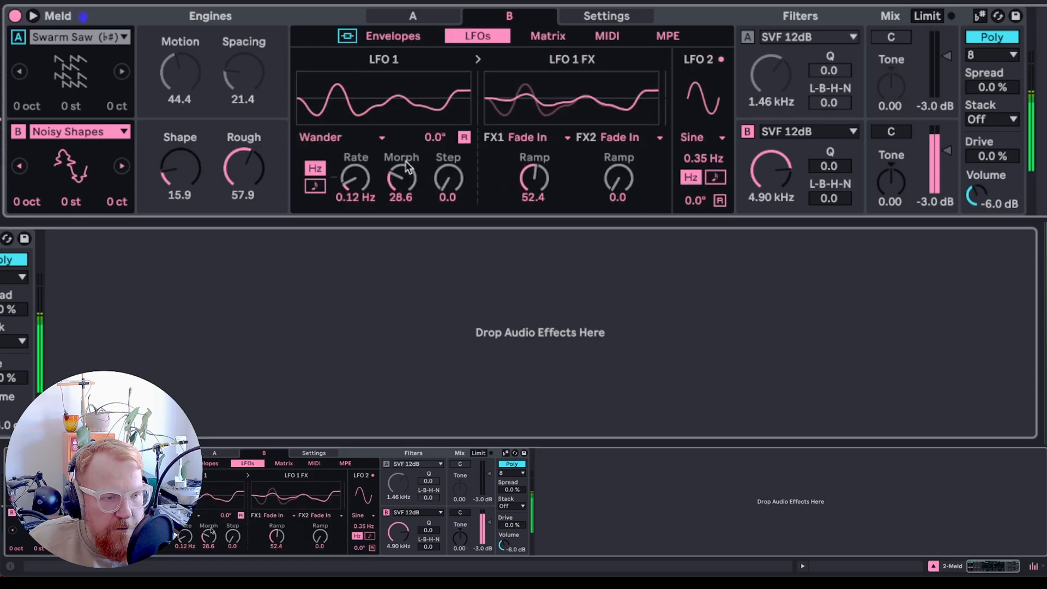
click(554, 36)
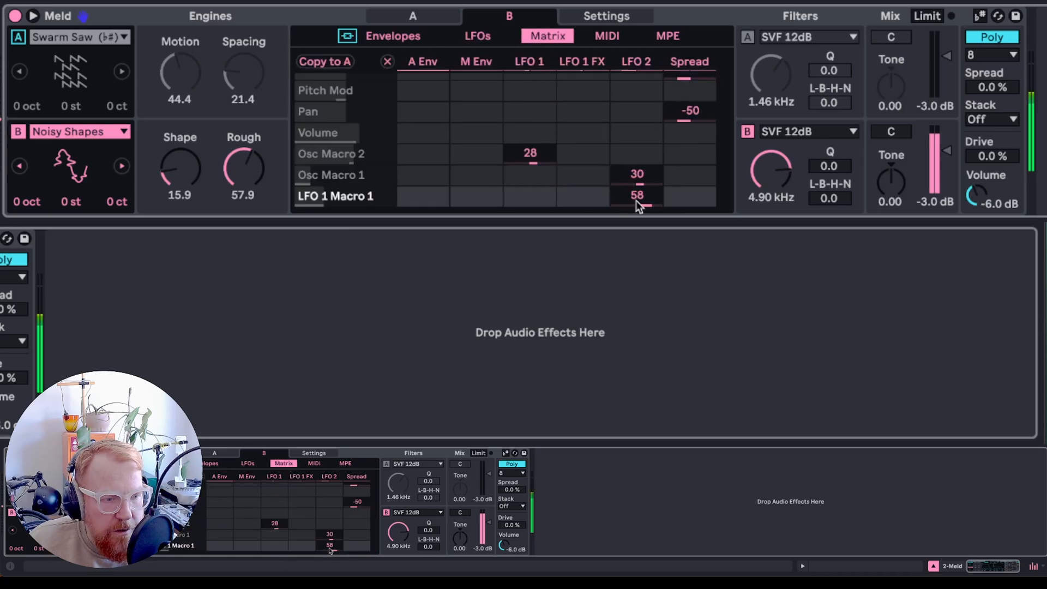
click(479, 37)
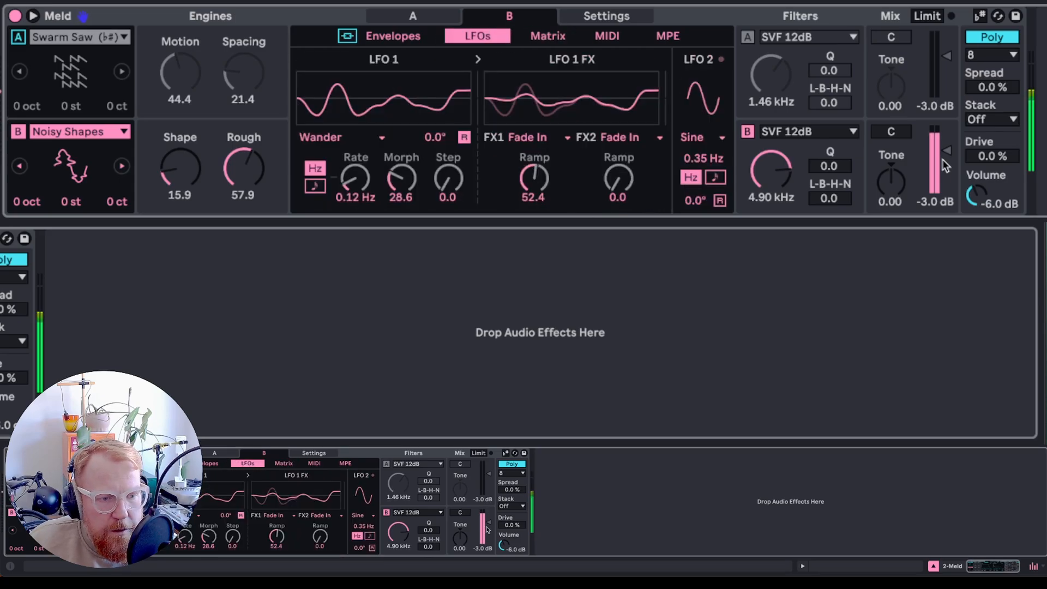
drag(704, 158, 703, 190)
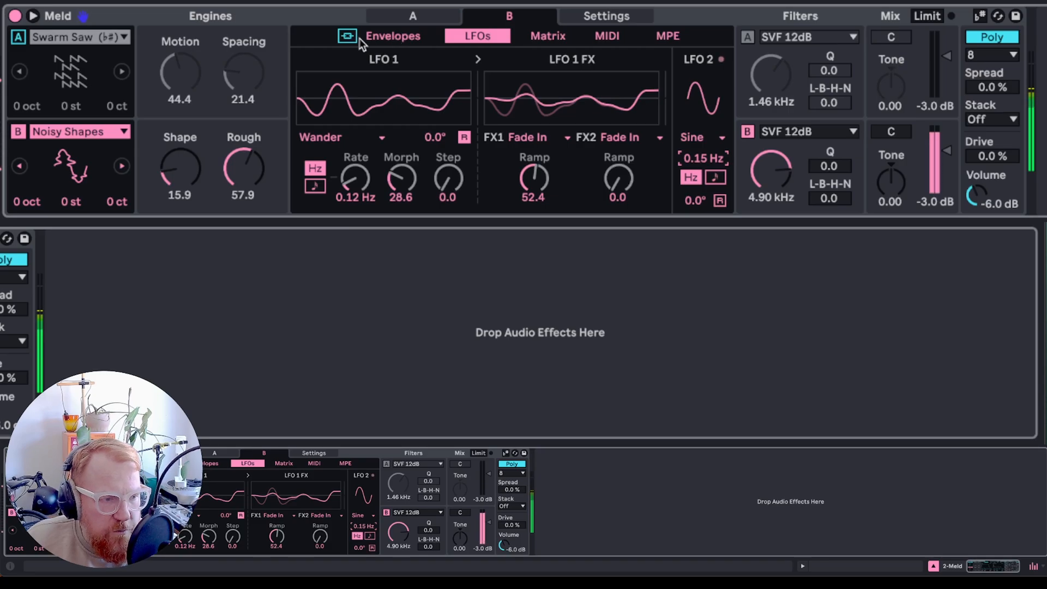
- Shape engine B's amp envelope to 3.43 s attack, 4.85 s decay, -2.9 dB sustain and 4.85 s release
click(376, 36)
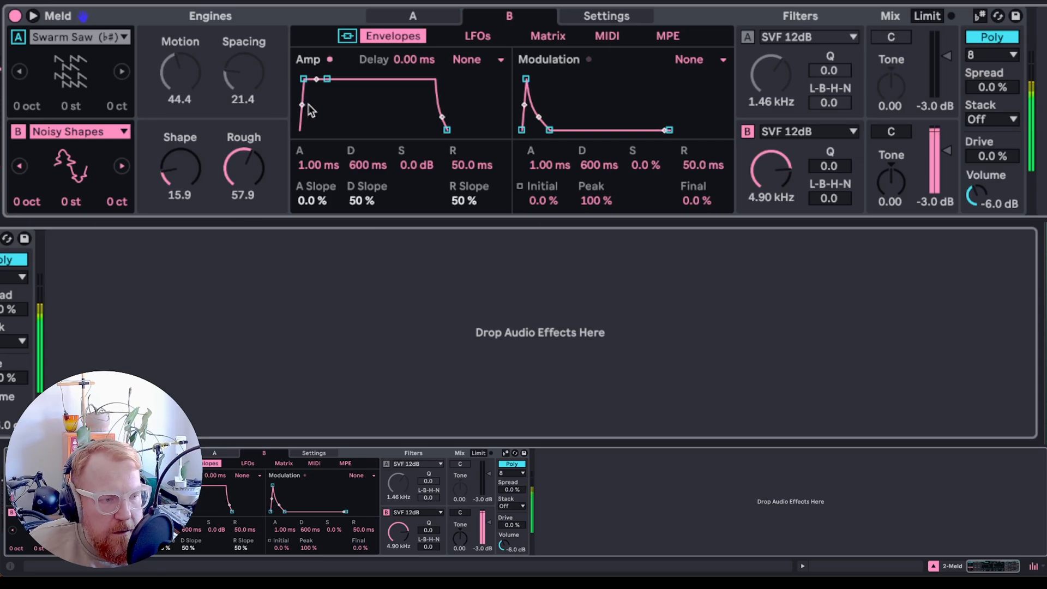
drag(312, 81, 336, 79)
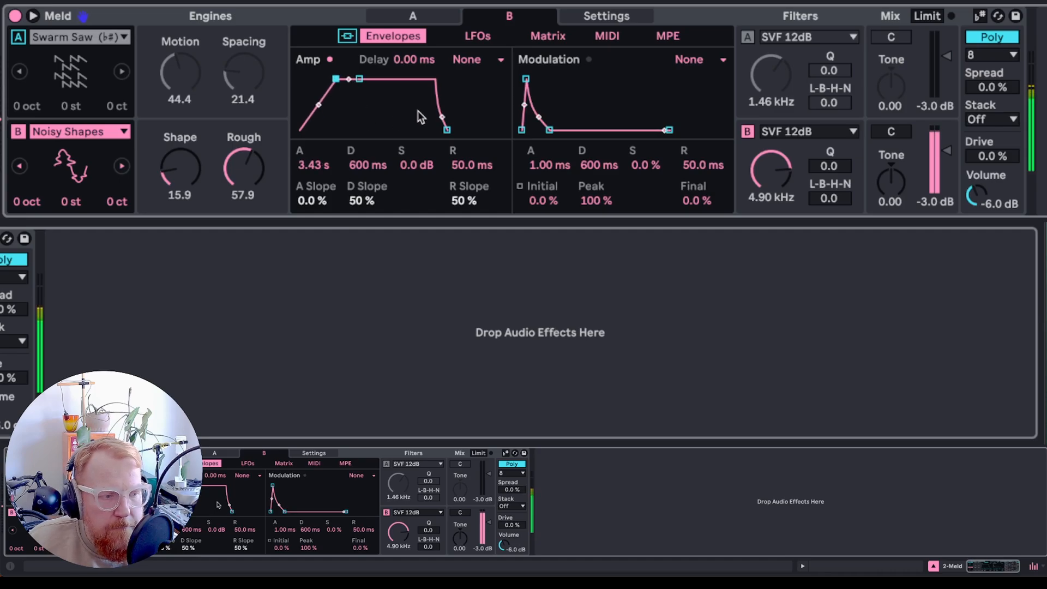
drag(447, 129, 474, 129)
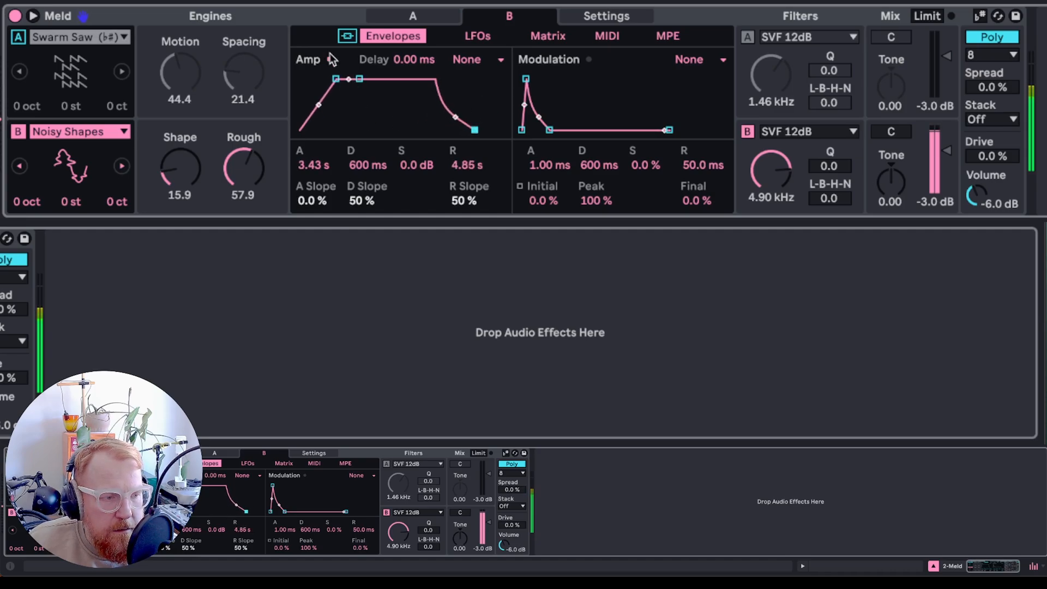
drag(359, 80, 376, 86)
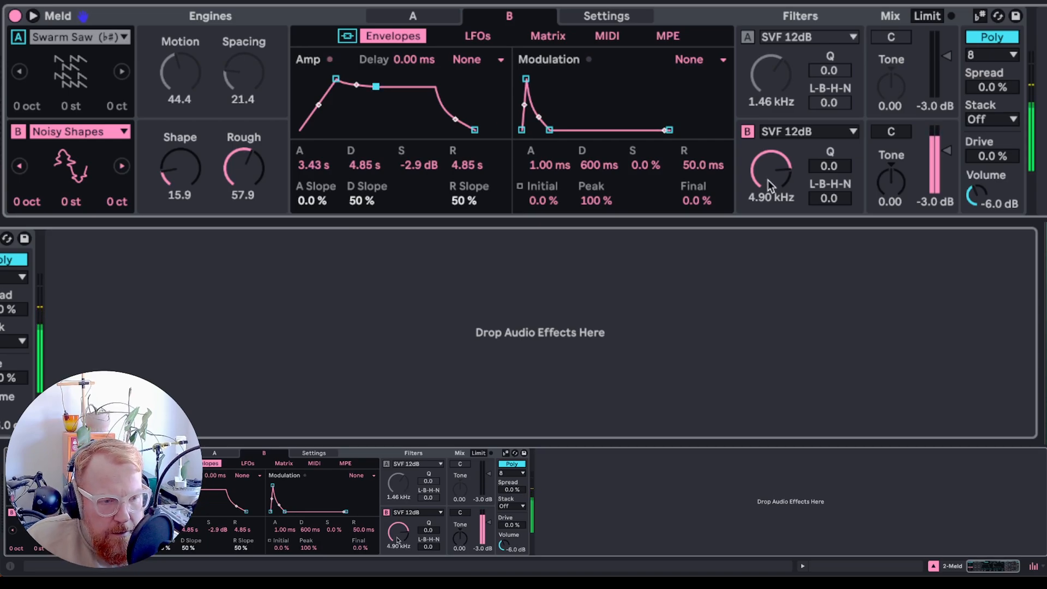
- Lower filter B's cutoff to 1.11 kHz and try the Redux and Phaser filter types
drag(768, 176, 768, 210)
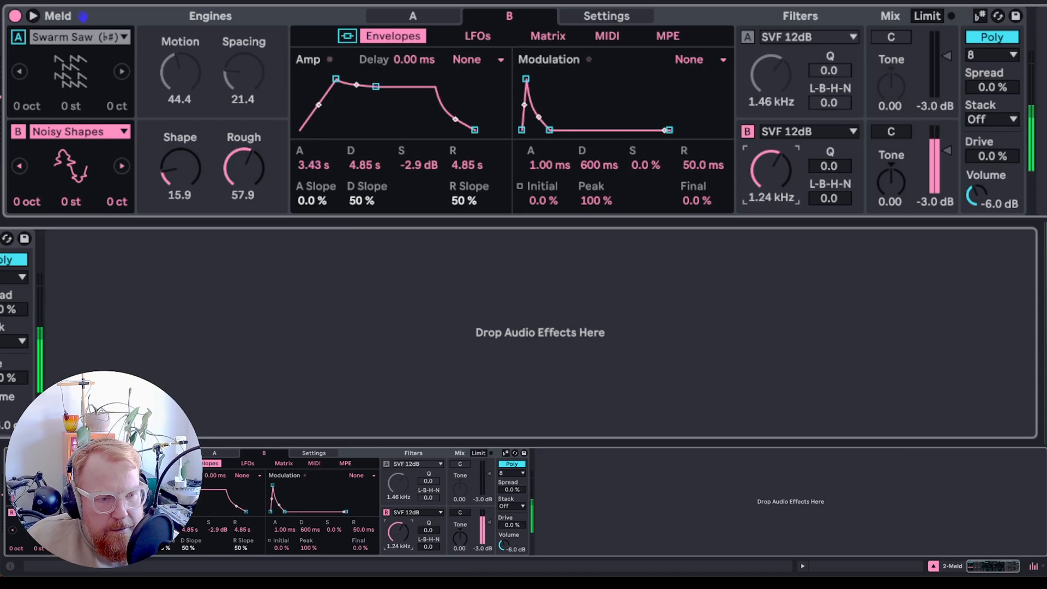
click(802, 133)
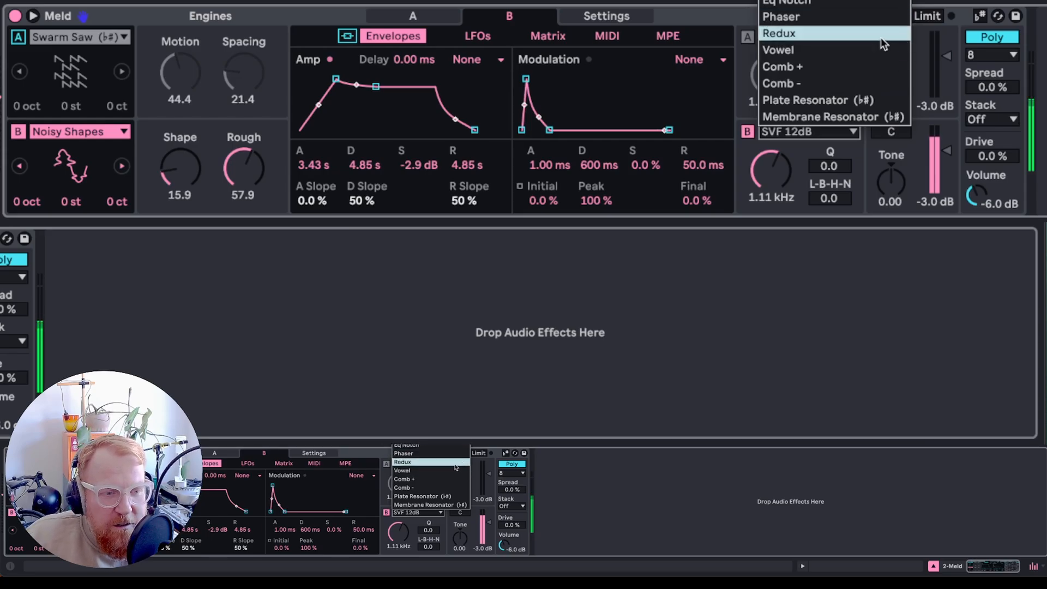
click(821, 34)
mouse_move(771, 169)
mouse_down()
mouse_move(771, 189)
mouse_move(771, 152)
mouse_move(770, 173)
mouse_up()
click(797, 132)
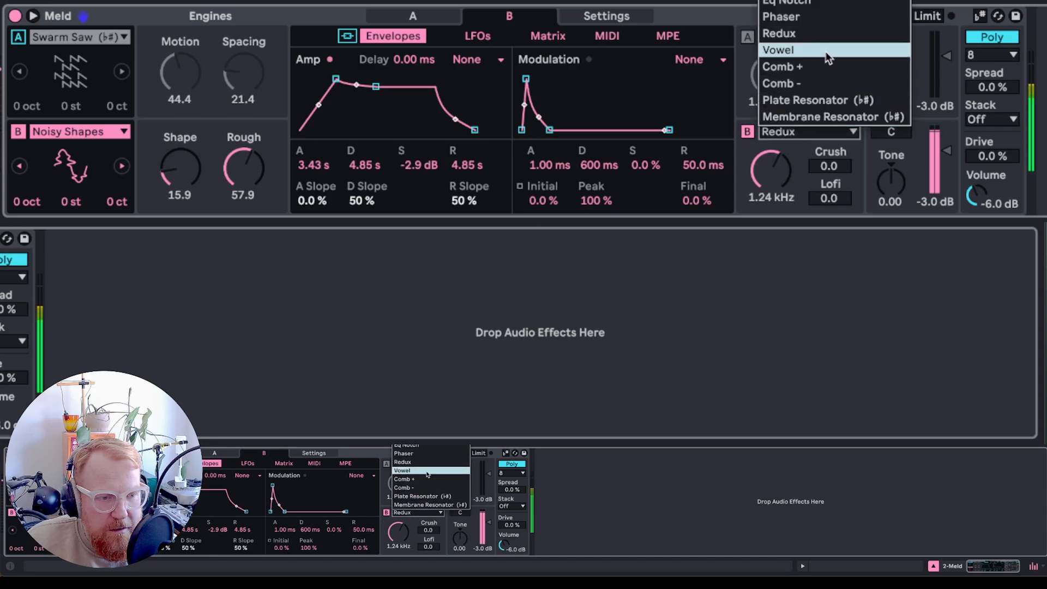
click(820, 16)
mouse_move(773, 186)
mouse_down()
mouse_move(773, 196)
mouse_move(774, 164)
mouse_move(771, 194)
mouse_move(770, 185)
mouse_up()
- Switch filter B to the Filther type with a 390 Hz cutoff and Q of 16.4
click(796, 132)
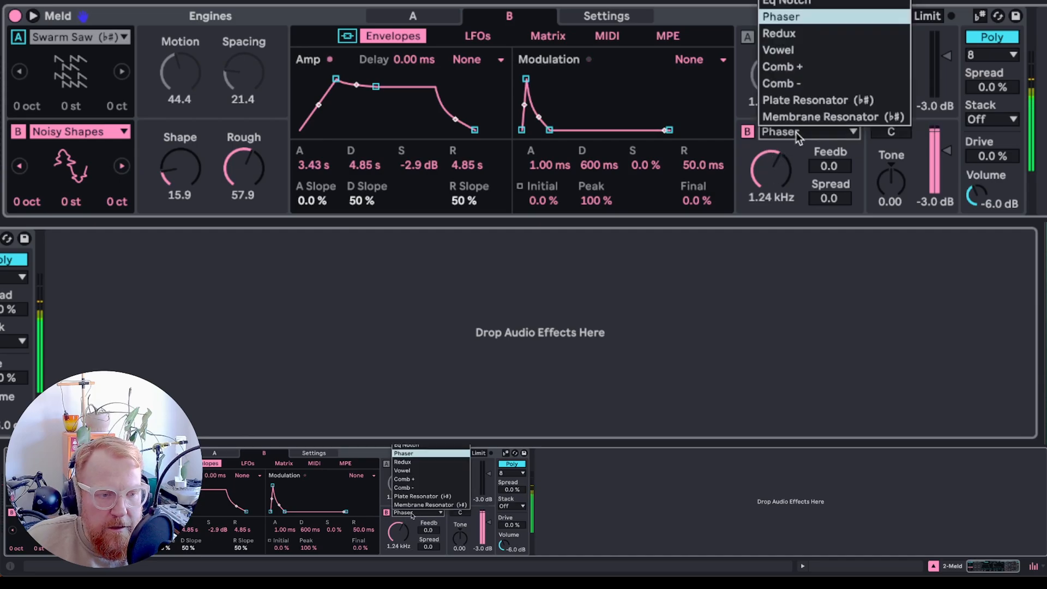
click(818, 118)
mouse_move(783, 143)
mouse_down()
mouse_move(783, 156)
mouse_move(783, 131)
mouse_move(783, 143)
mouse_up()
click(796, 132)
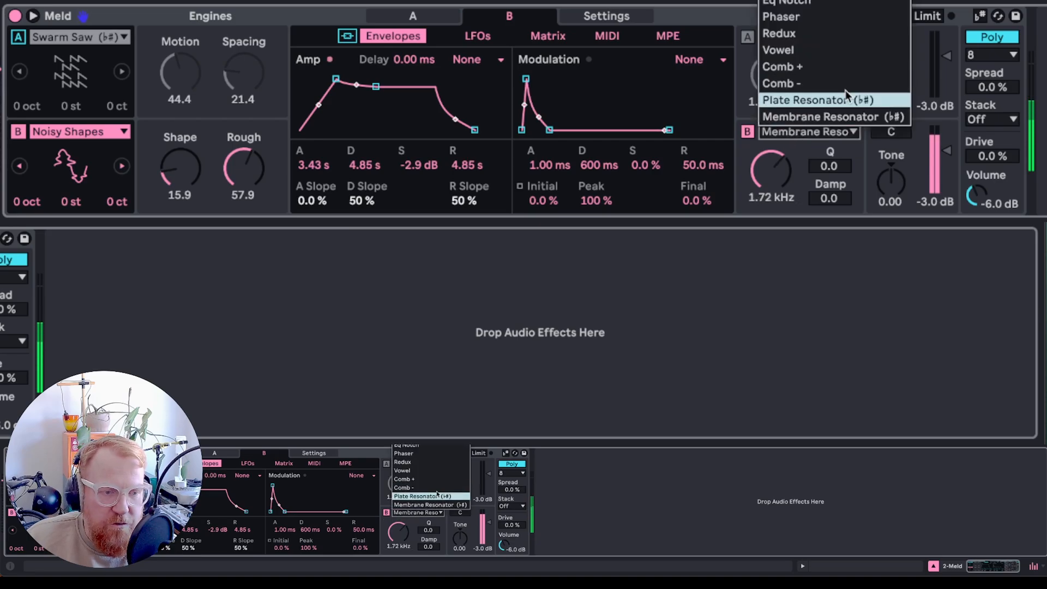
click(791, 1)
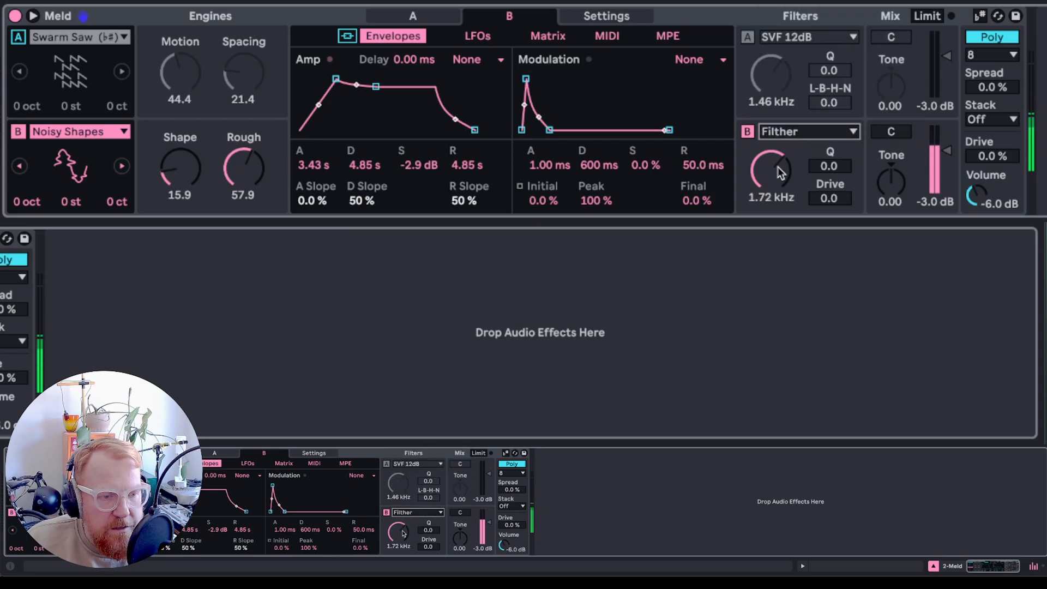
drag(779, 171, 790, 190)
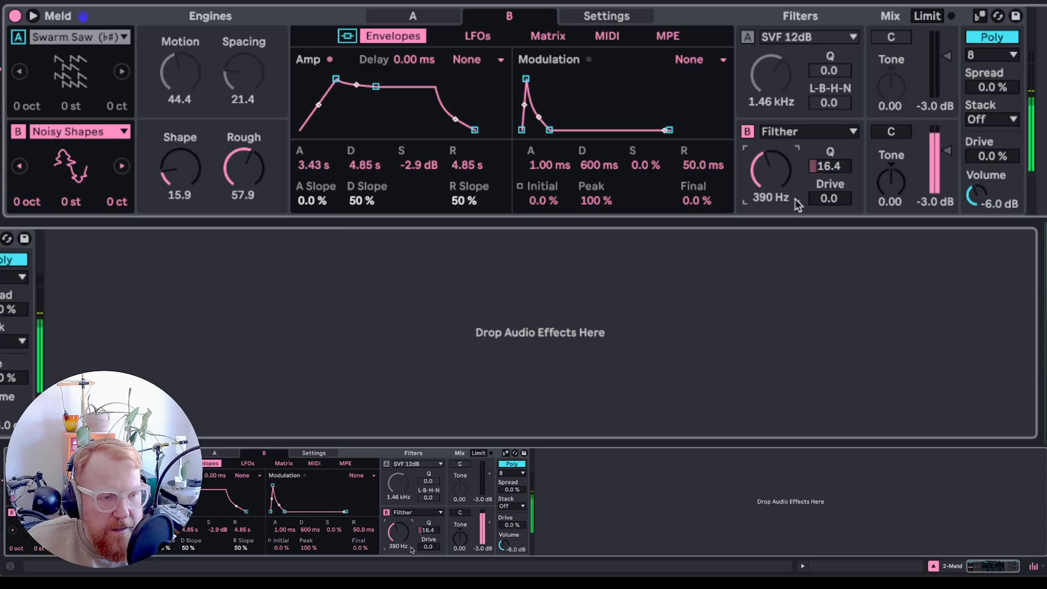
- Route the modulation envelope to Filter Freq at 53 in the matrix
click(545, 36)
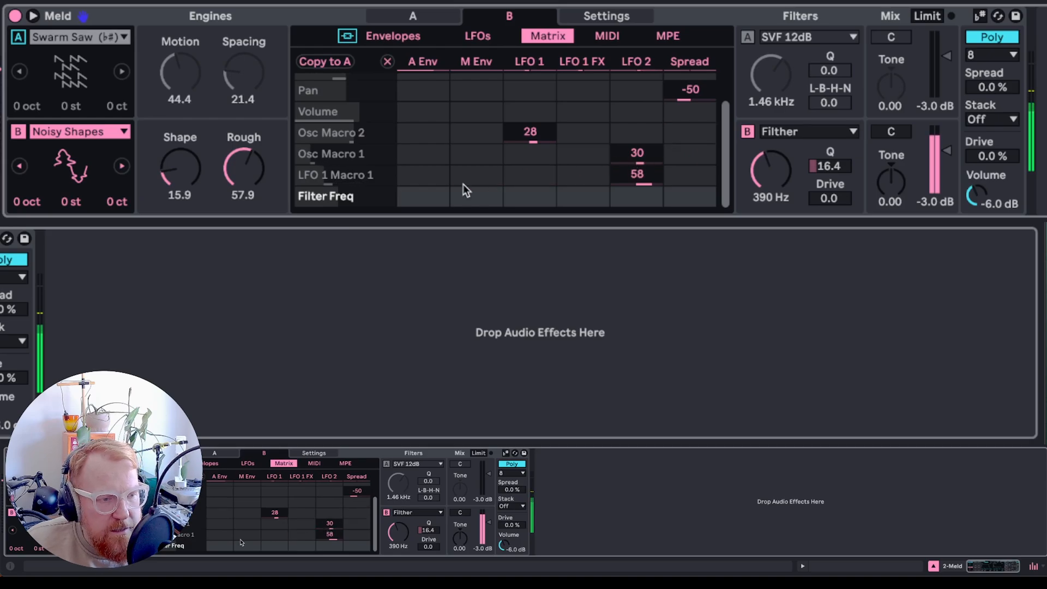
drag(460, 197, 468, 191)
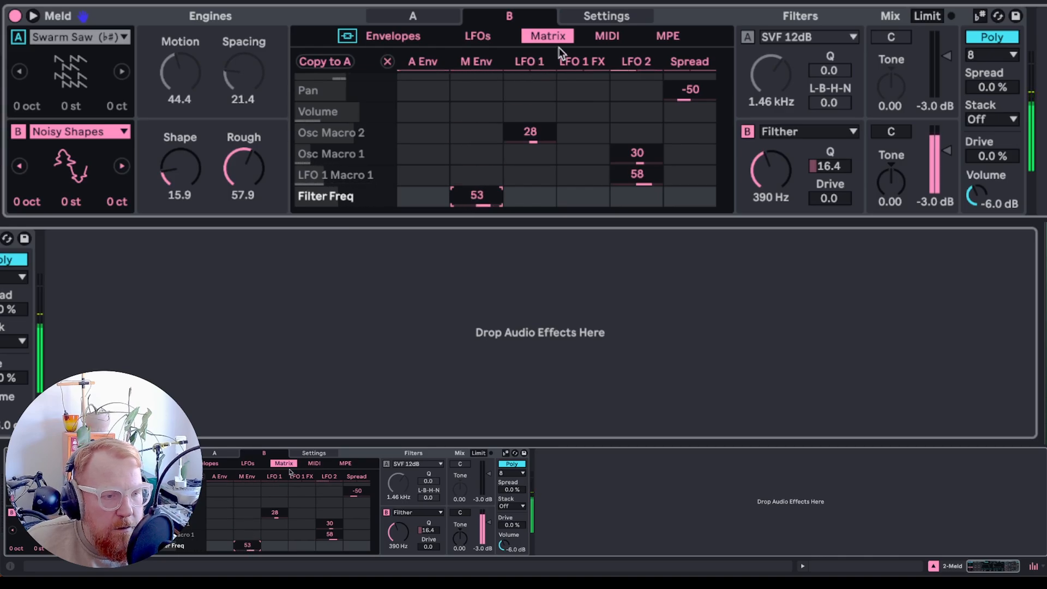
- Shape engine B's modulation envelope to 5.41 s attack, 85 % peak, 7.40 s decay, 50 % sustain and 9.88 s release
click(393, 36)
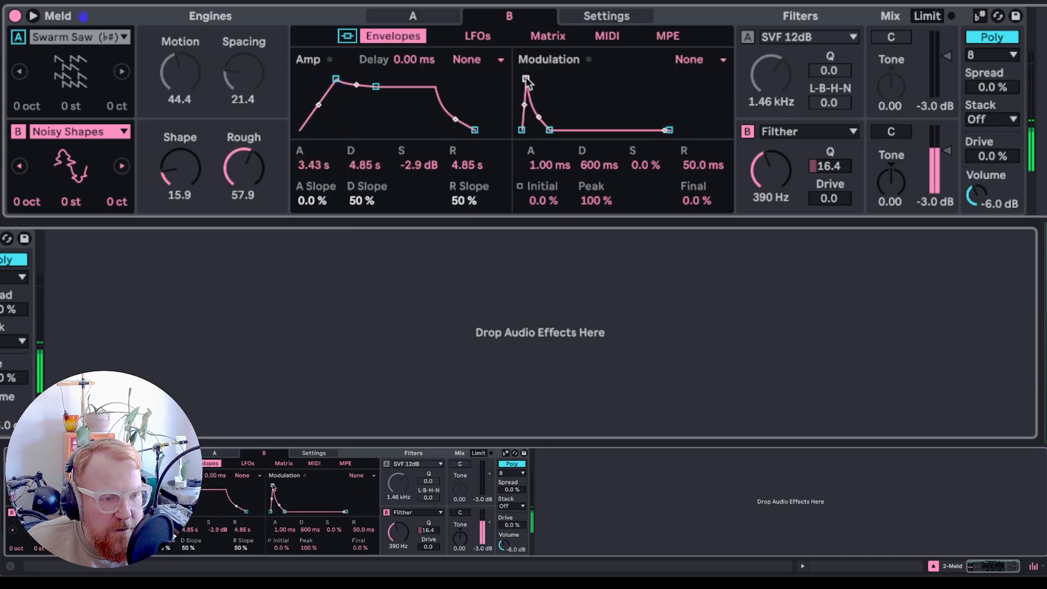
drag(526, 79, 562, 88)
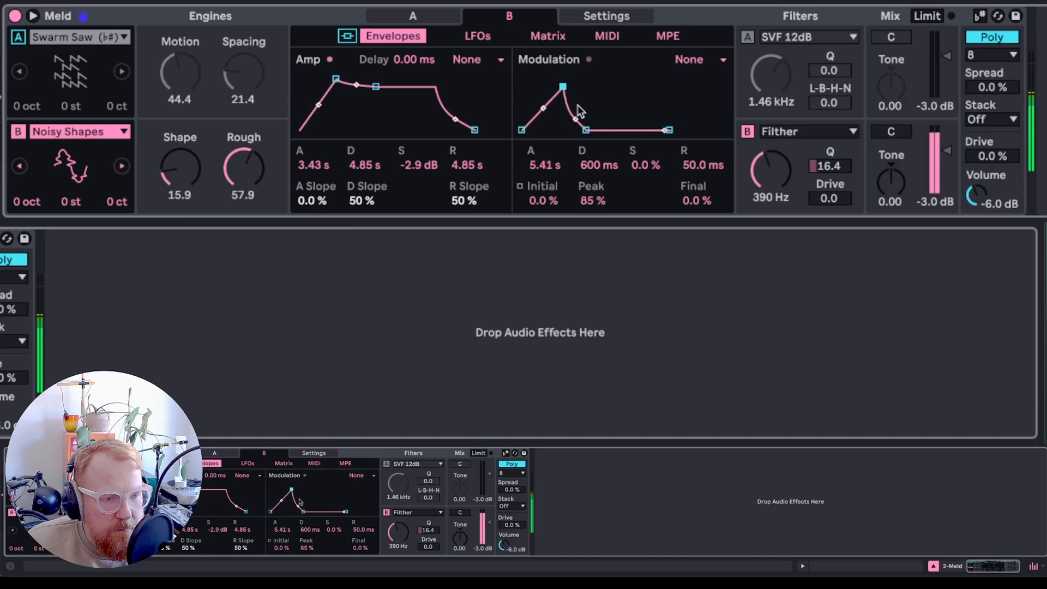
drag(586, 130, 607, 104)
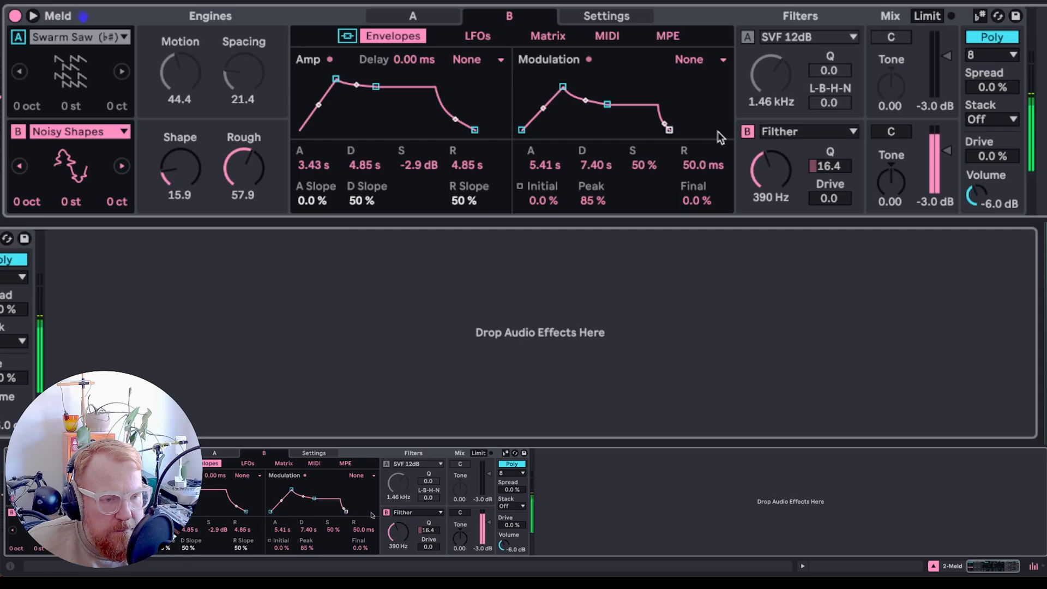
drag(669, 130, 705, 129)
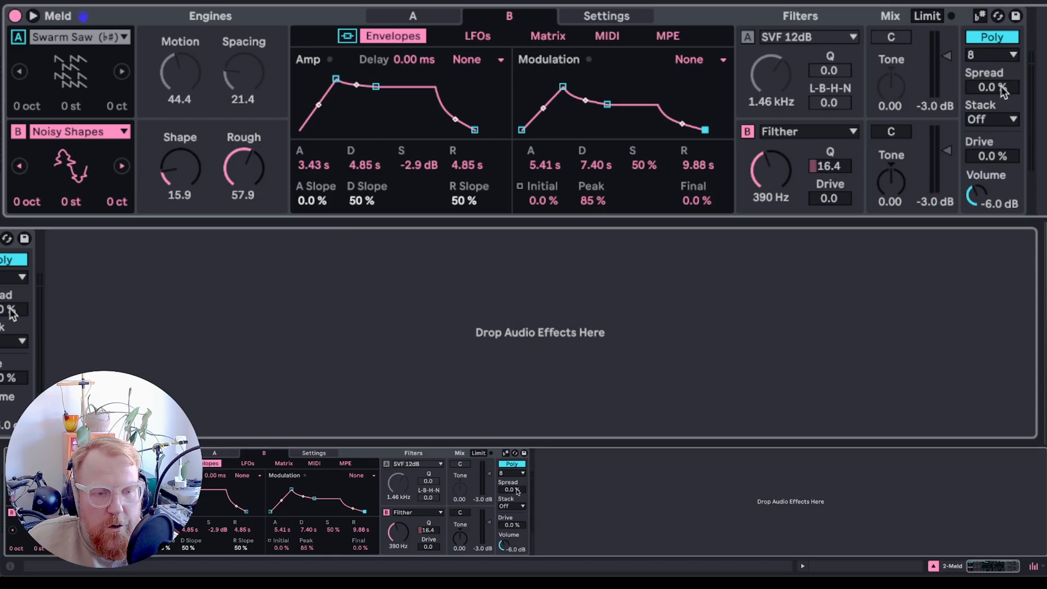
- Set the Poly voice count to 12 and spread to 77 %, trying Stack 2 before leaving Stack Off
click(1000, 55)
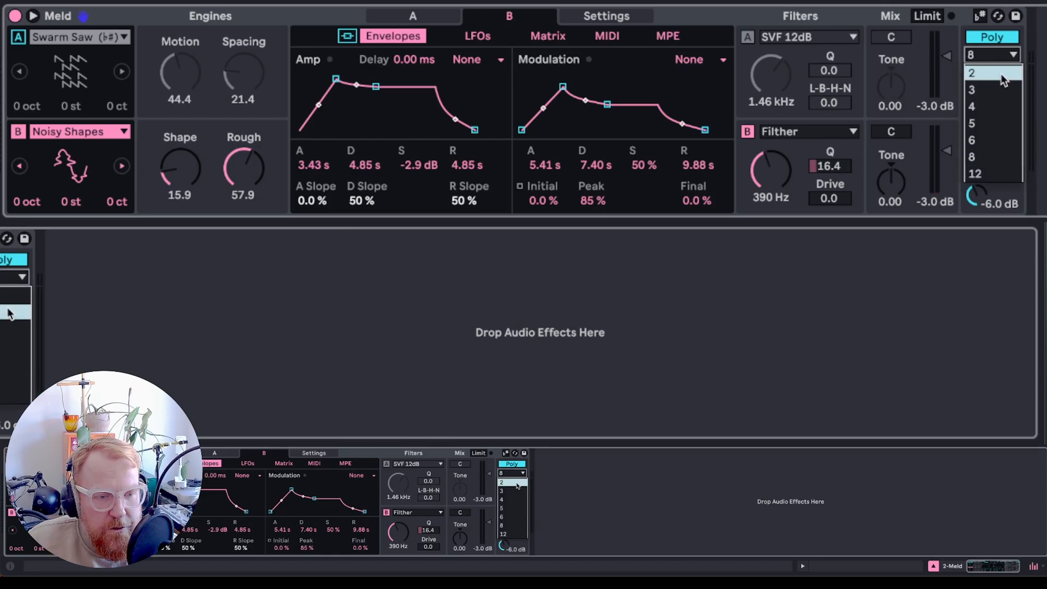
click(992, 172)
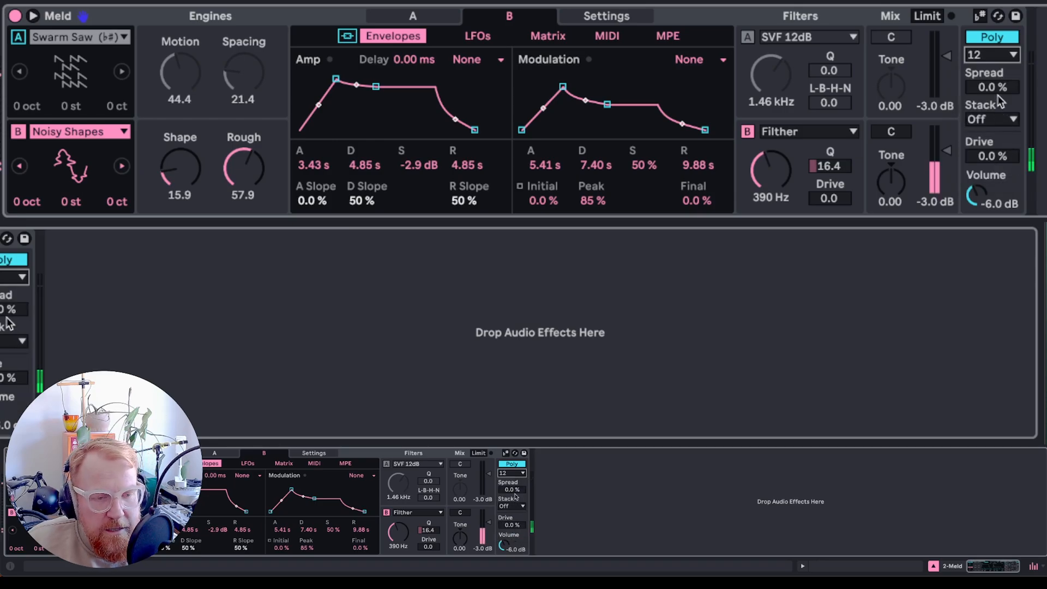
drag(1001, 87, 1001, 76)
click(999, 120)
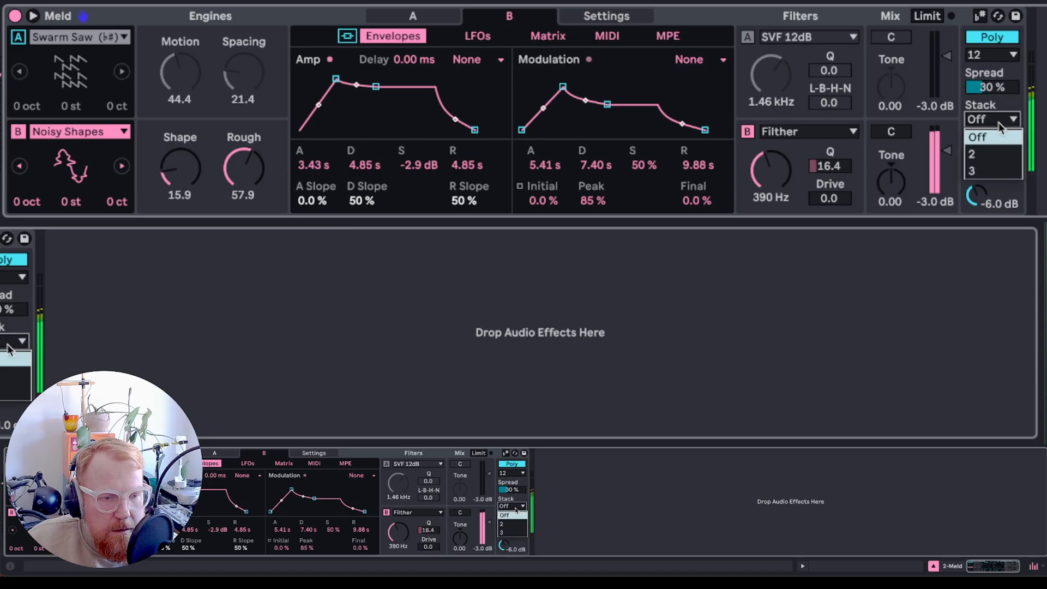
click(982, 155)
click(993, 119)
click(996, 139)
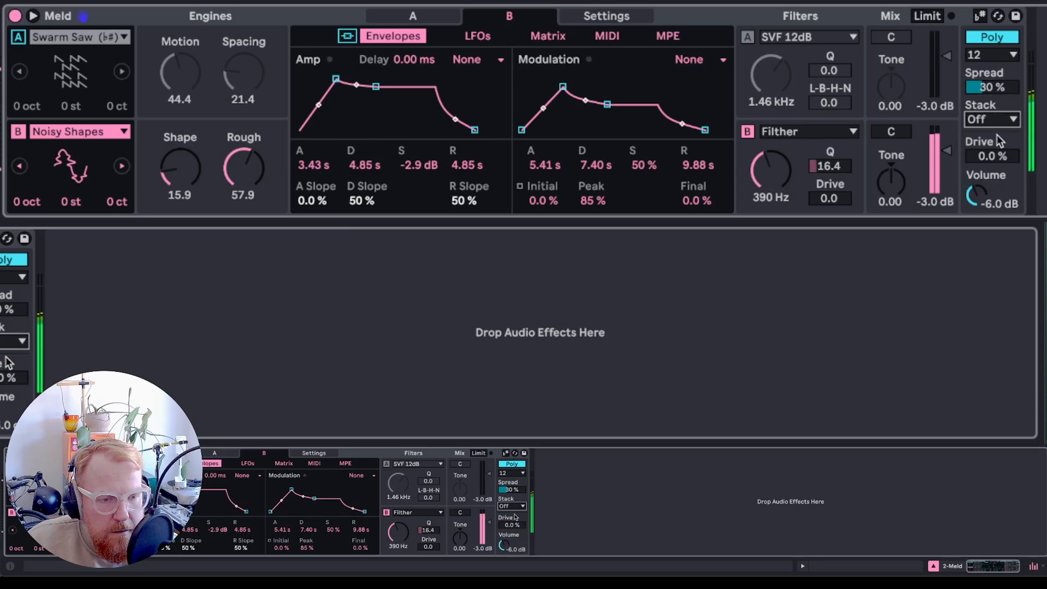
drag(990, 88, 989, 66)
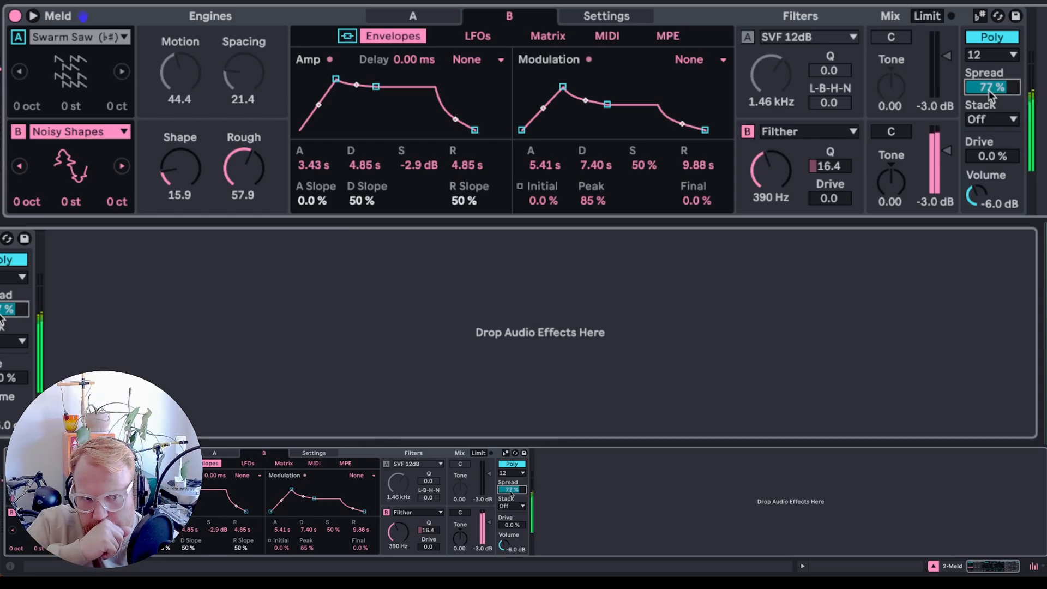
- Switch engine A on and set engine A's level to -11 dB and engine B's to -9.3 dB
click(17, 36)
mouse_move(935, 55)
mouse_down()
mouse_move(934, 81)
mouse_move(935, 61)
mouse_up()
drag(934, 140, 933, 145)
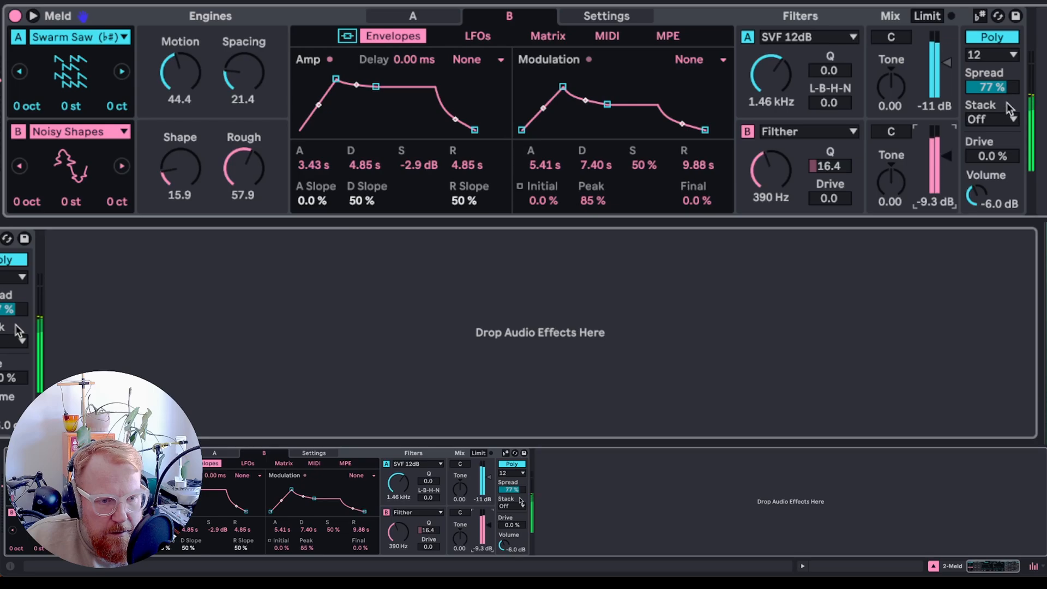
- Lower the spread to 68 %, engine A's Motion to 31.0 and engine B's level to -15 dB
drag(1001, 91, 968, 92)
drag(173, 84, 172, 98)
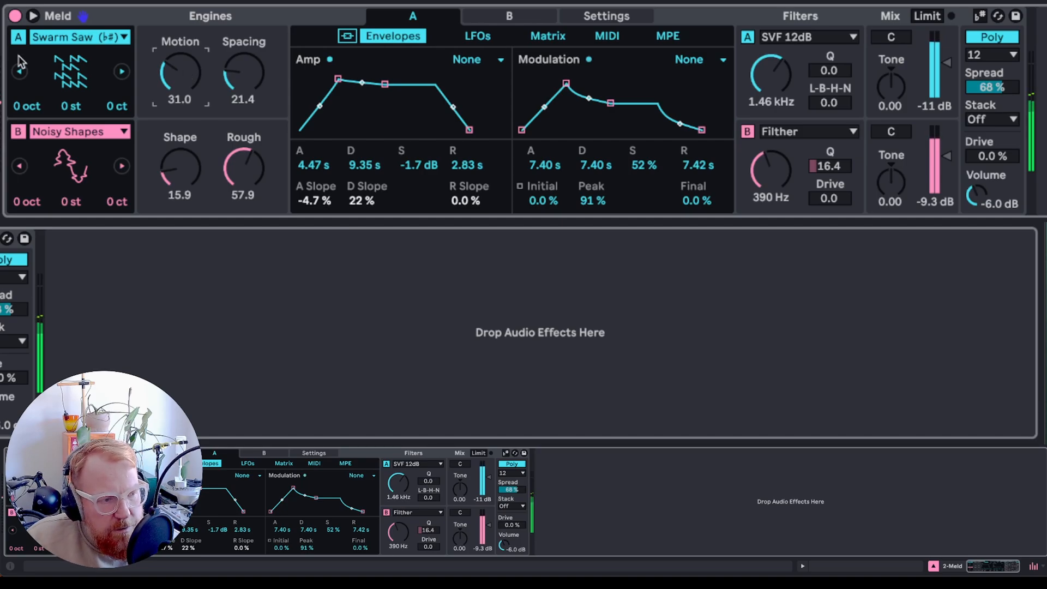
drag(949, 159, 949, 170)
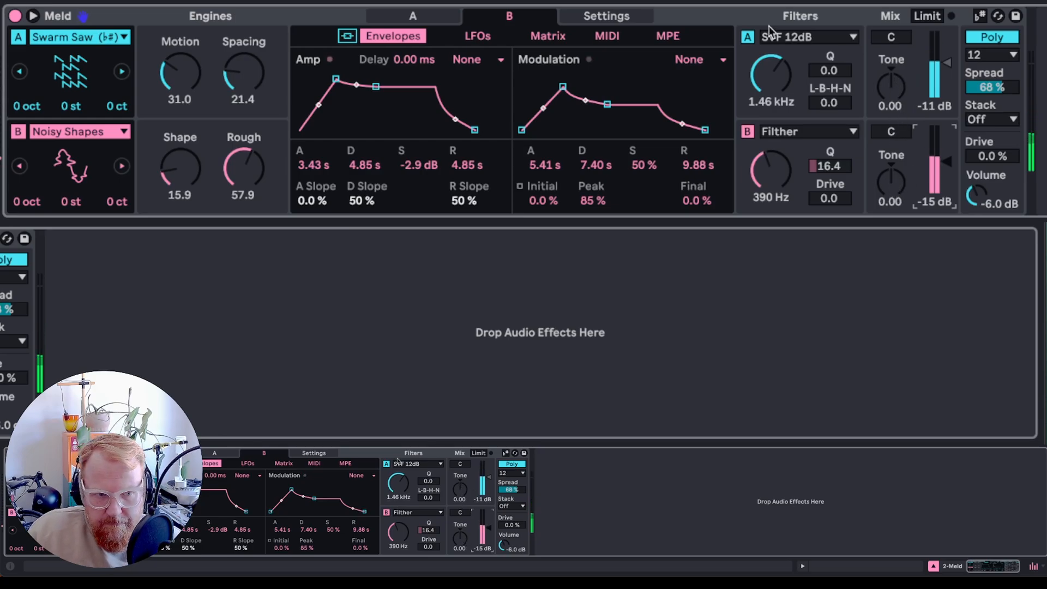
- Set engine A's tone to 0.25 and engine B's tone to -0.19, muting the other engine while adjusting each
click(19, 132)
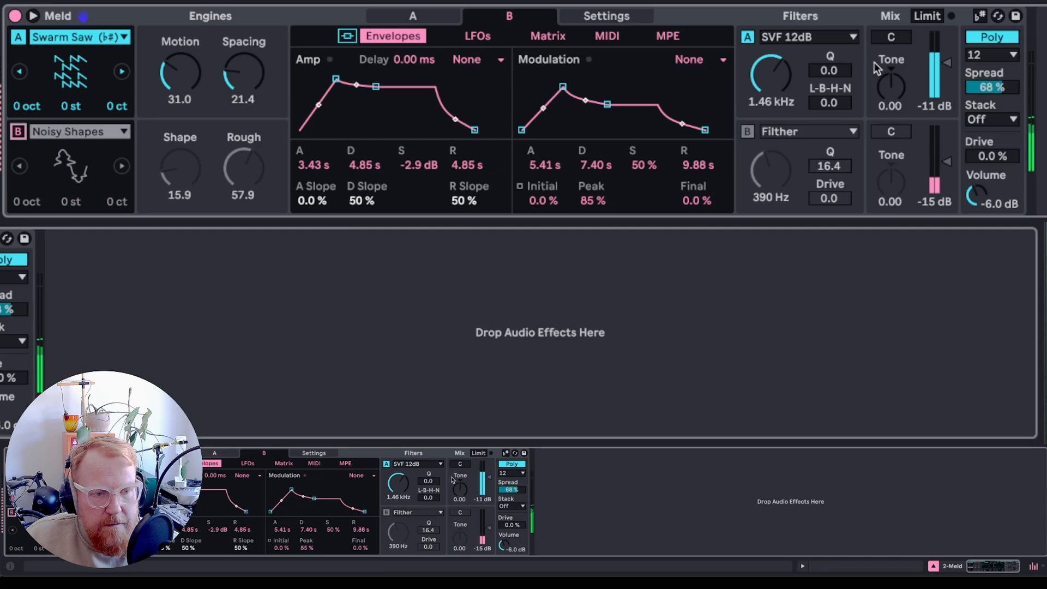
mouse_move(889, 89)
mouse_down()
mouse_move(889, 52)
mouse_move(889, 98)
mouse_move(889, 63)
mouse_move(889, 79)
mouse_up()
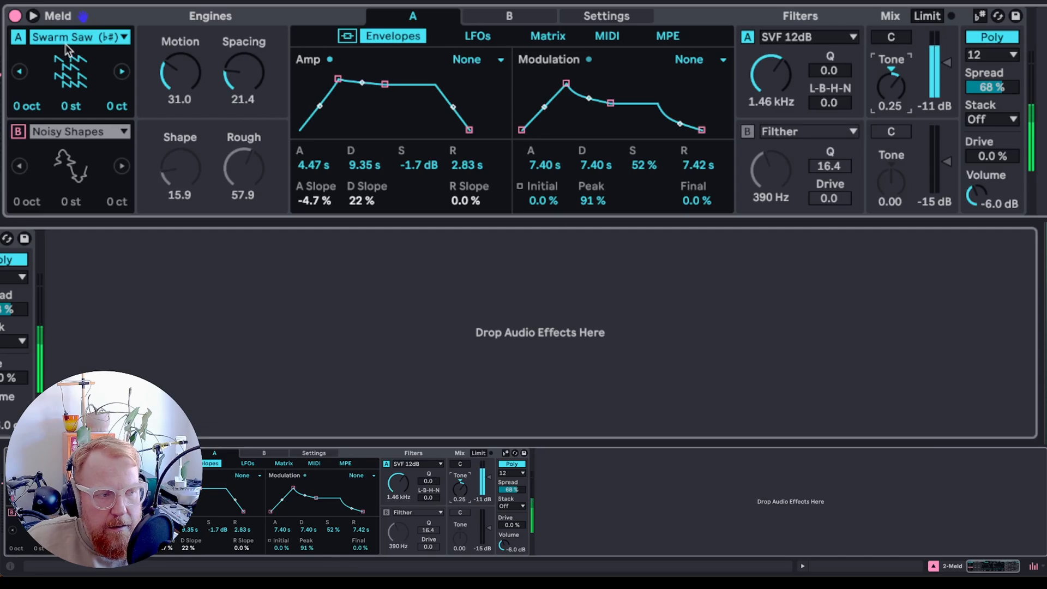
click(18, 132)
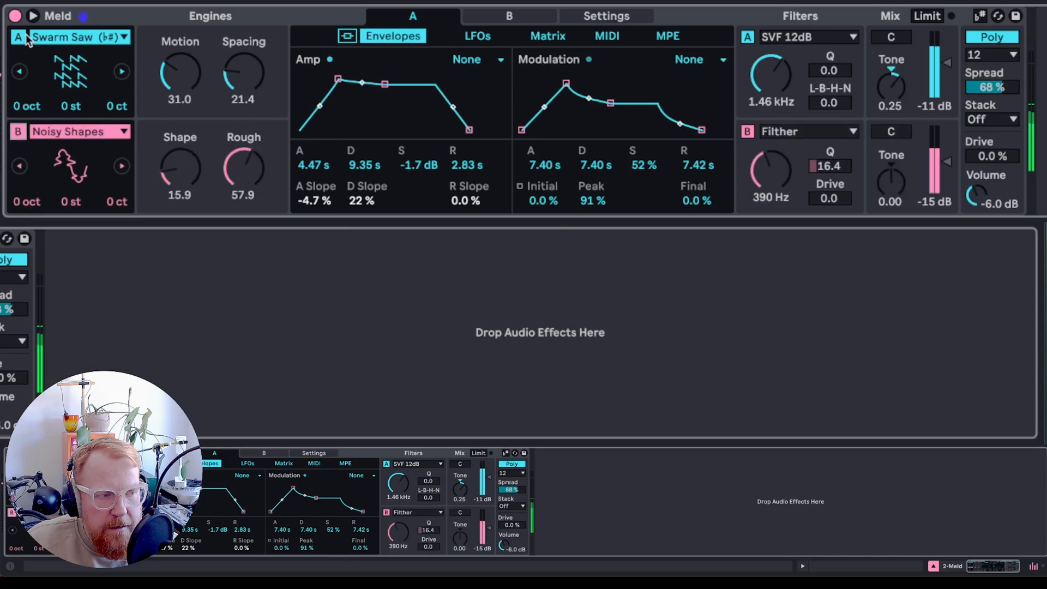
click(18, 38)
drag(891, 176, 891, 189)
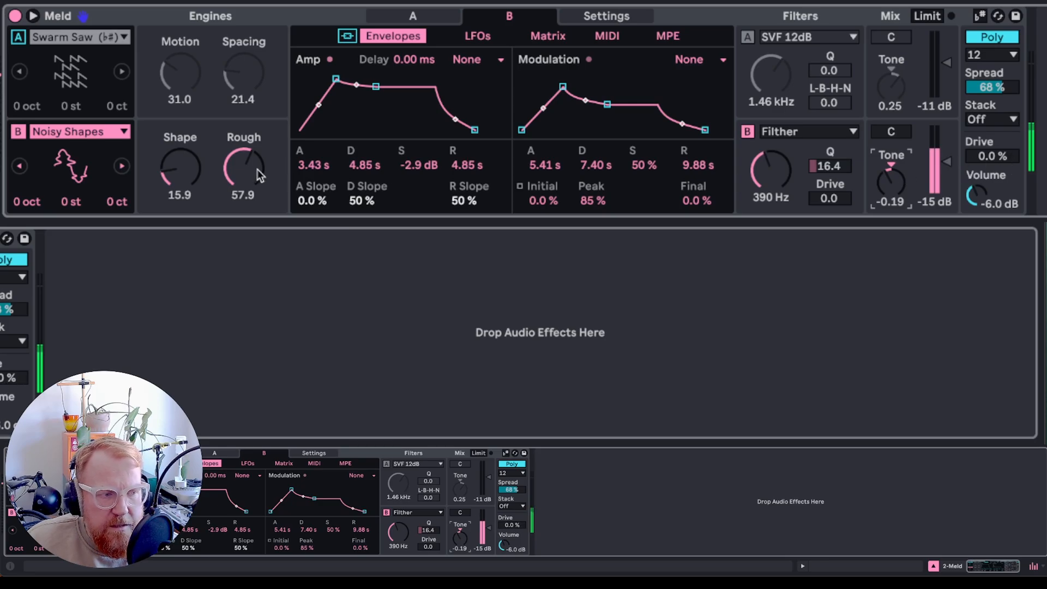
click(19, 37)
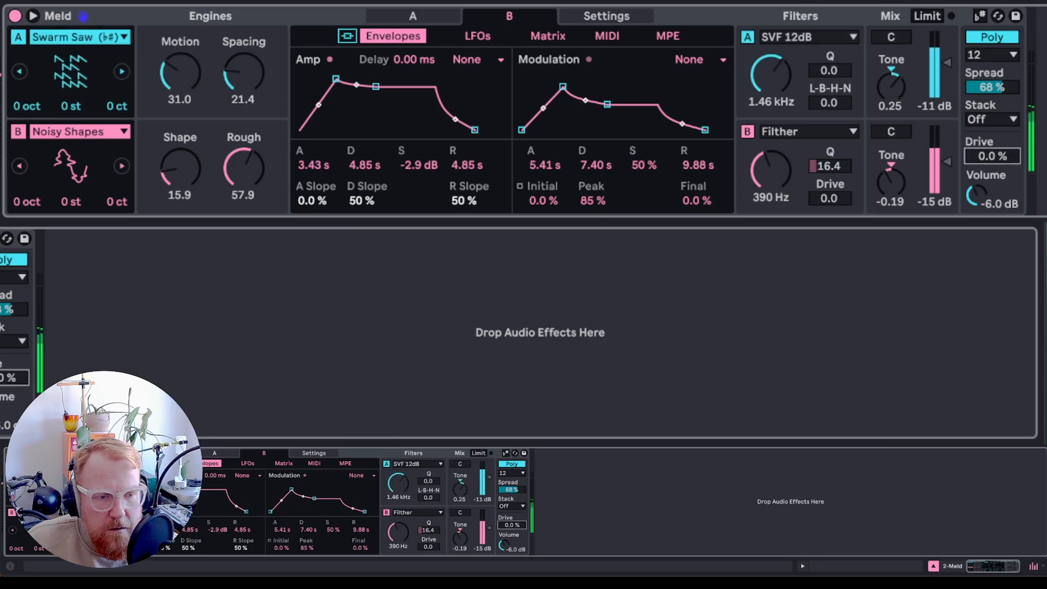
- Set the drive to 30 %, engine A's level to -16 dB and the output volume to -0.1 dB
drag(979, 160, 977, 152)
drag(939, 60, 940, 82)
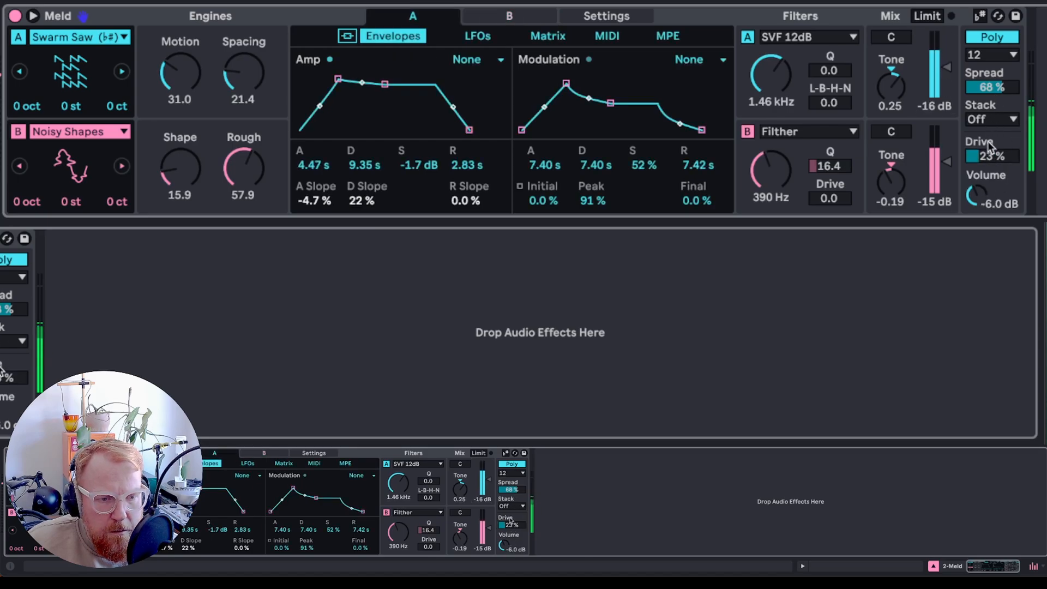
drag(990, 150, 990, 143)
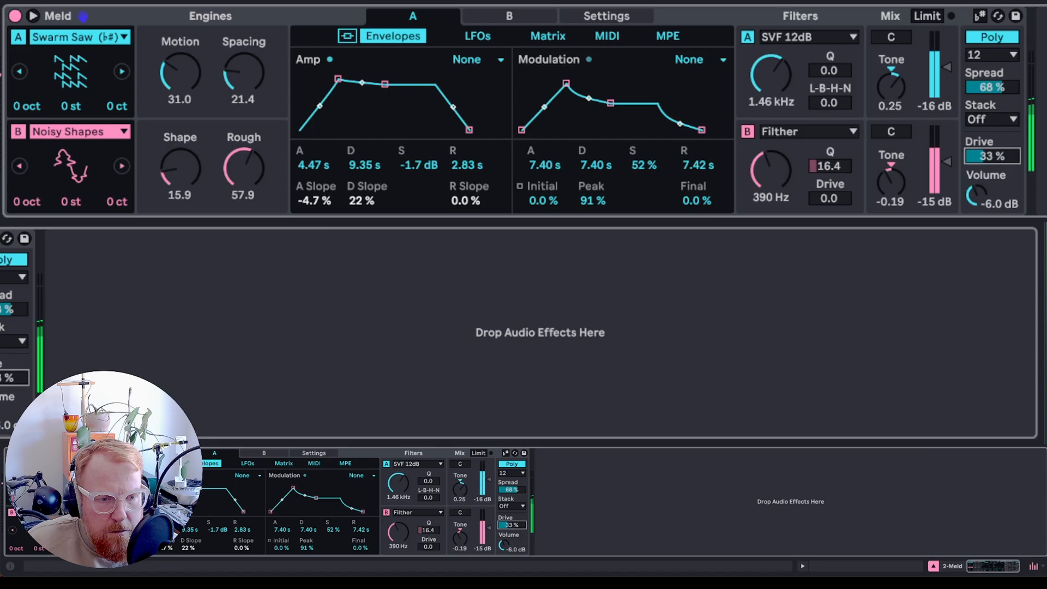
click(976, 196)
drag(977, 195, 976, 186)
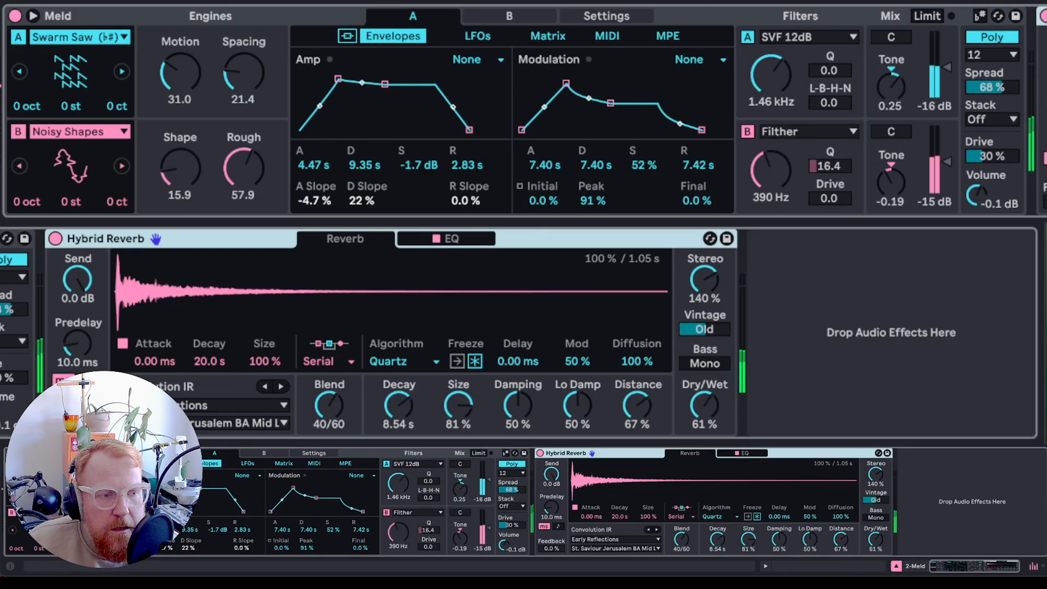
- Insert a Glue Compressor before the Hybrid Reverb with threshold at -21 dB and soft clipping on
click(703, 407)
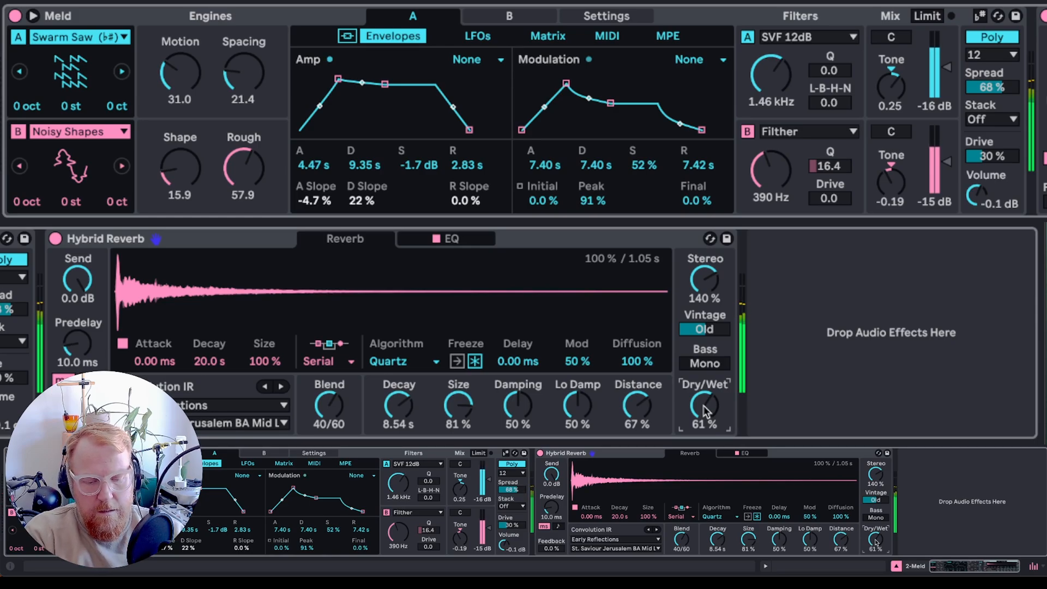
key(Escape)
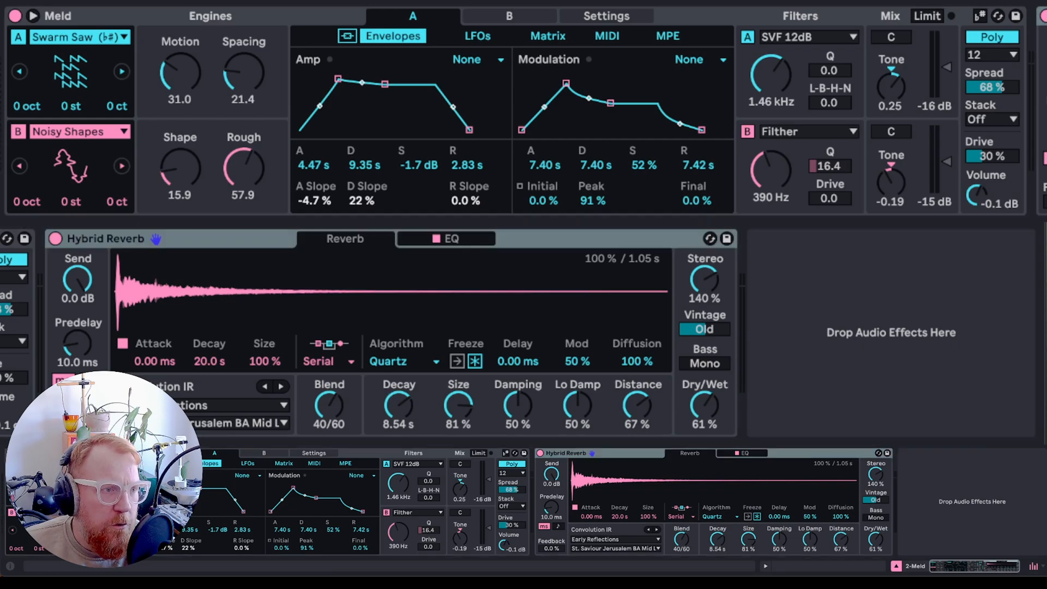
drag(57, 240, 55, 304)
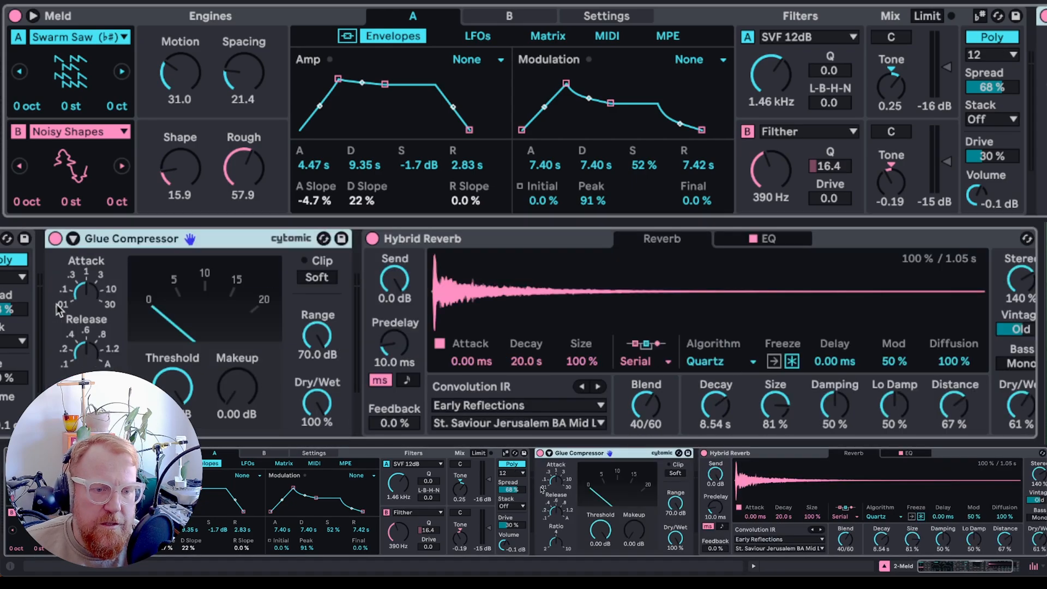
click(86, 292)
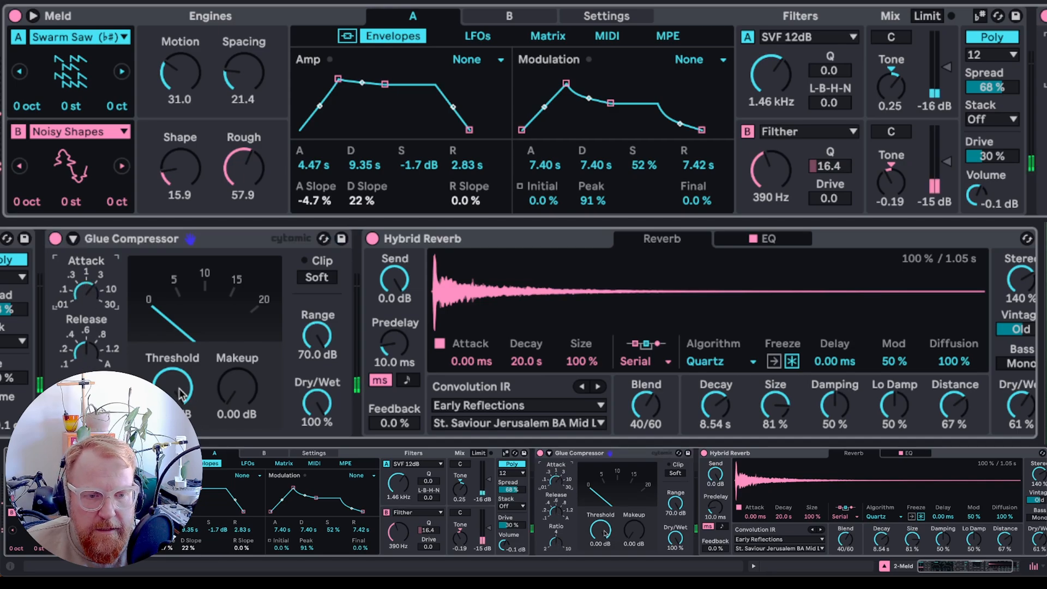
drag(604, 532, 633, 518)
click(676, 473)
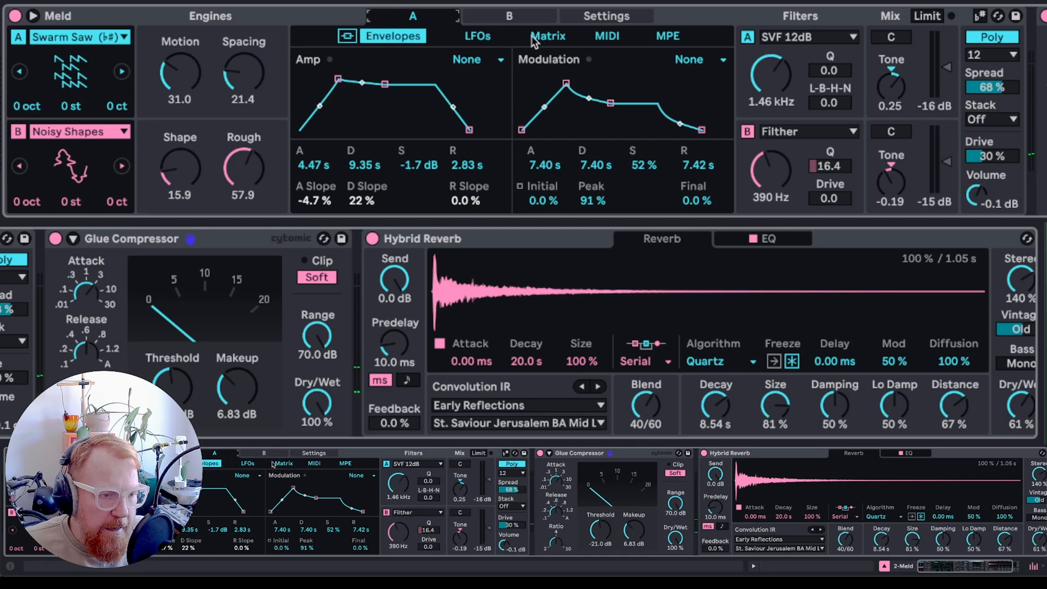
- Route LFO 1 to Osc Macro 2 (Spacing) at an amount of 22 in the matrix
click(550, 37)
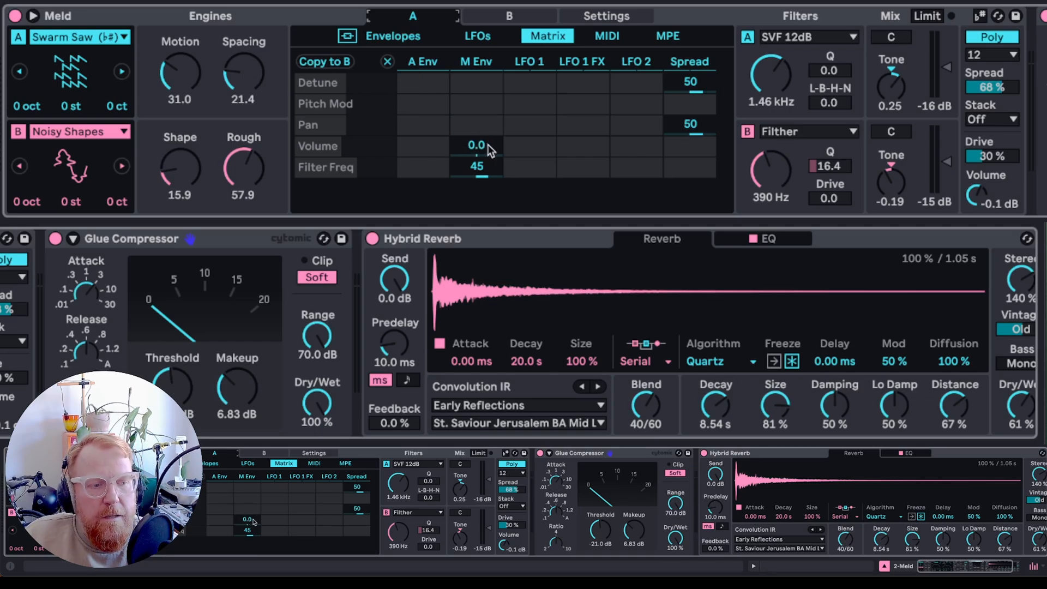
click(254, 74)
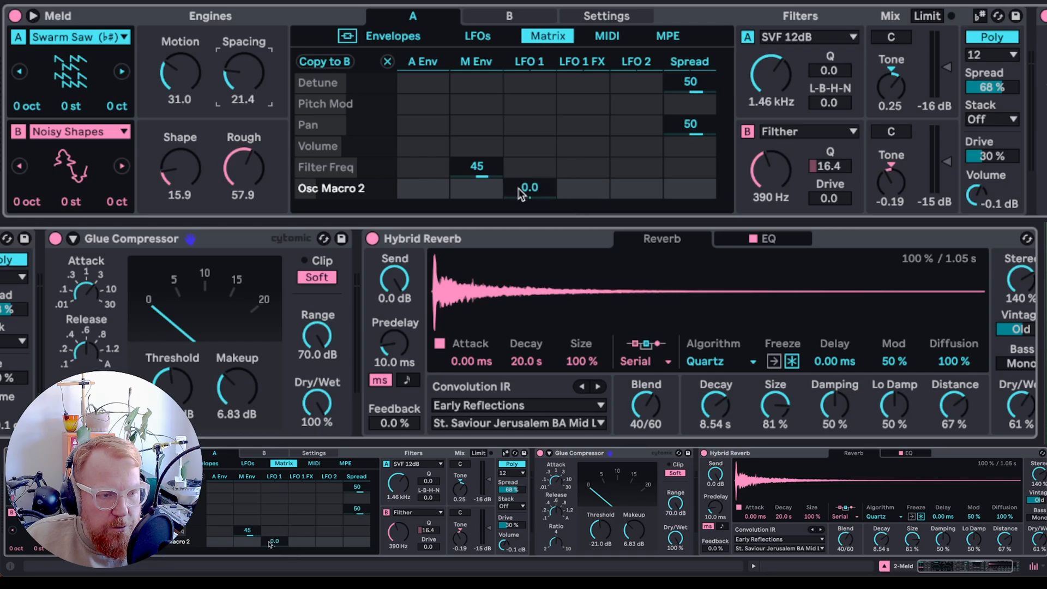
drag(529, 188, 529, 162)
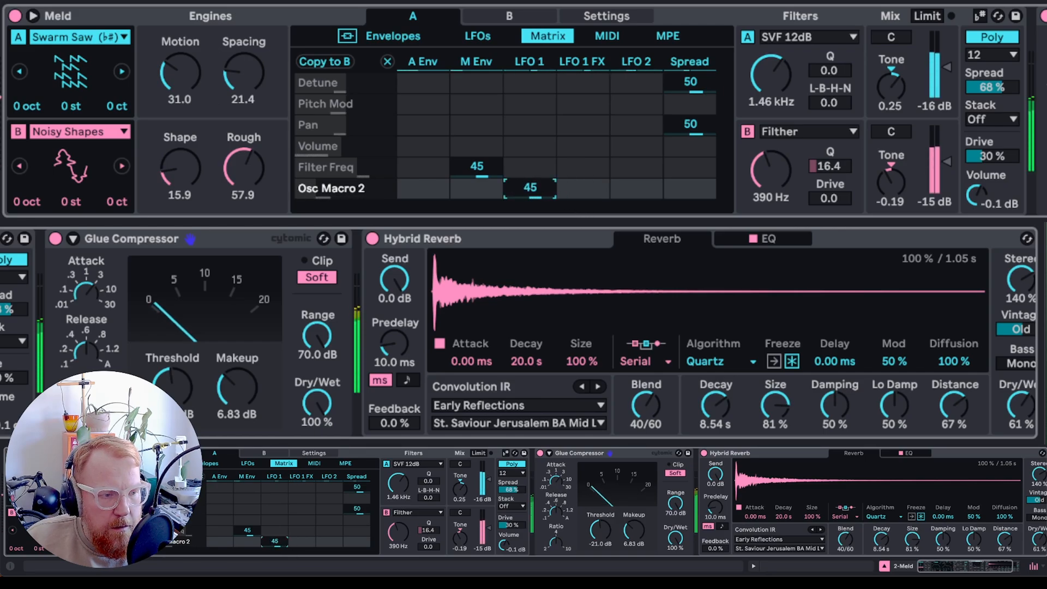
drag(530, 188, 530, 201)
- Set LFO 1's rate to 0.06 Hz and its FX1 to Fade In with a 40.5 ramp
click(472, 36)
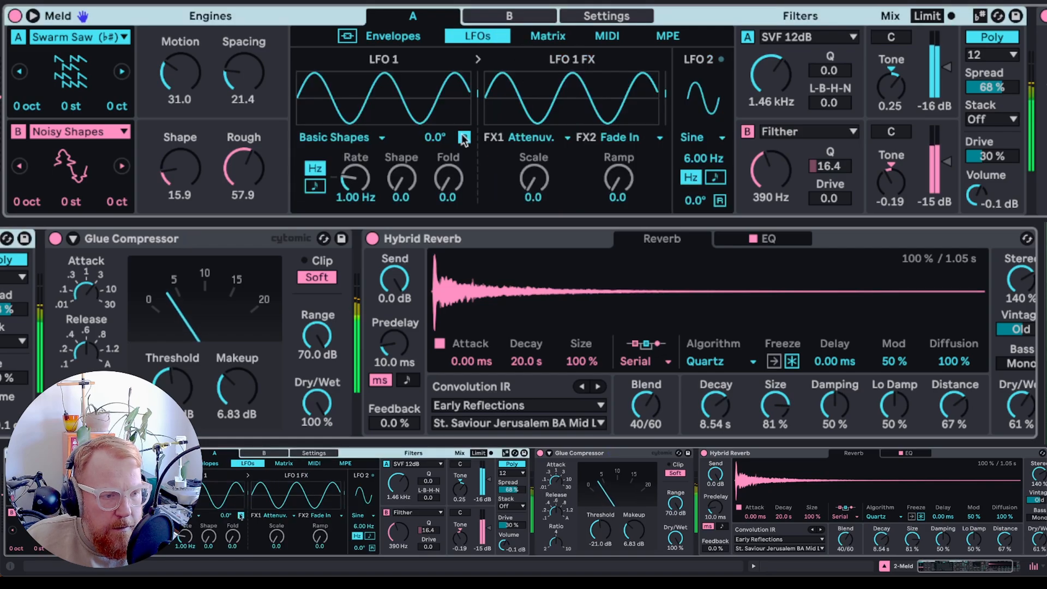
drag(355, 179, 355, 202)
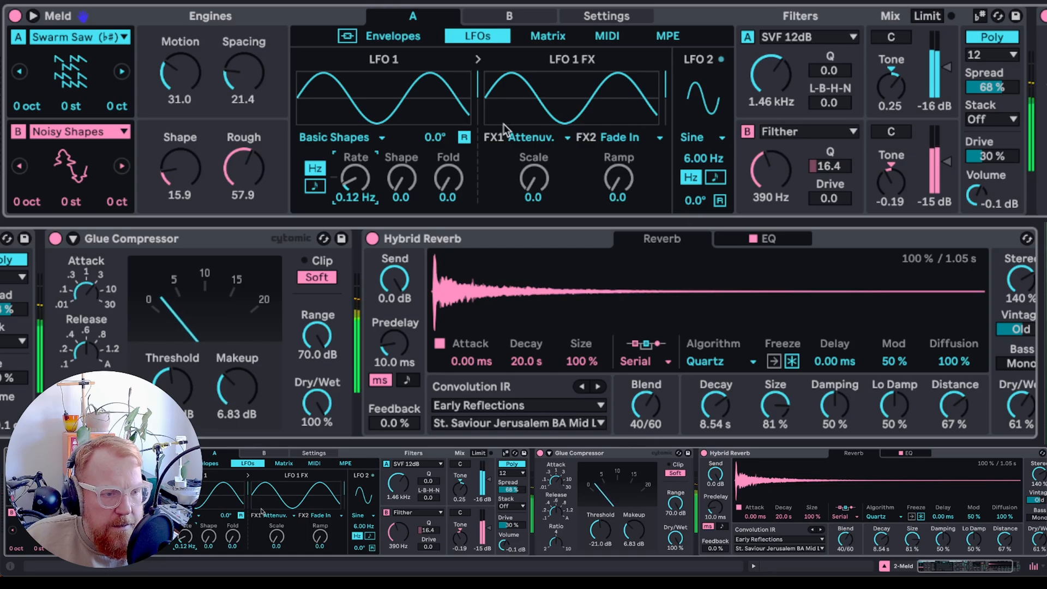
click(518, 137)
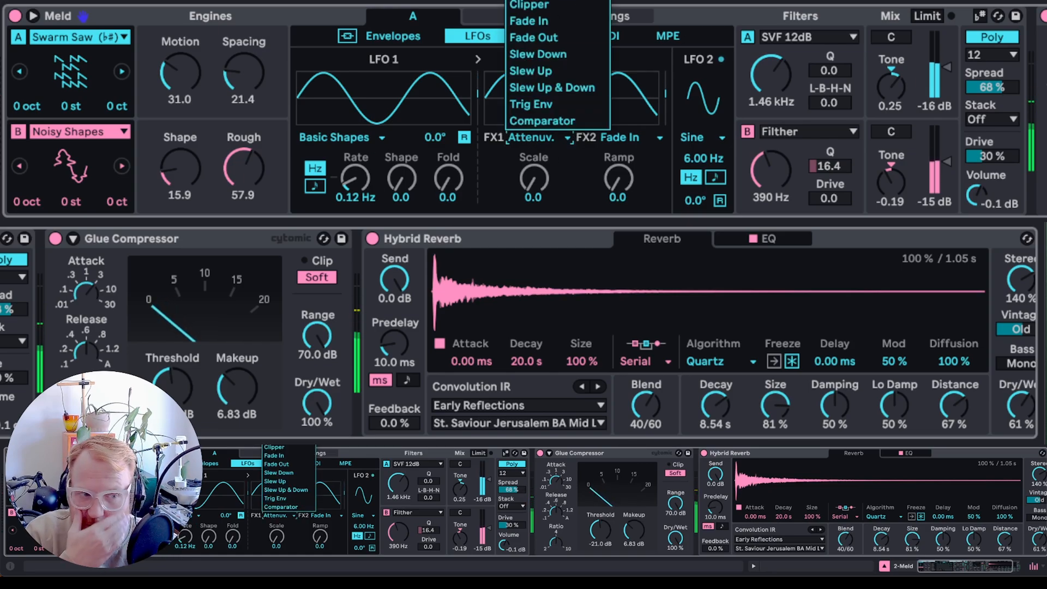
click(573, 21)
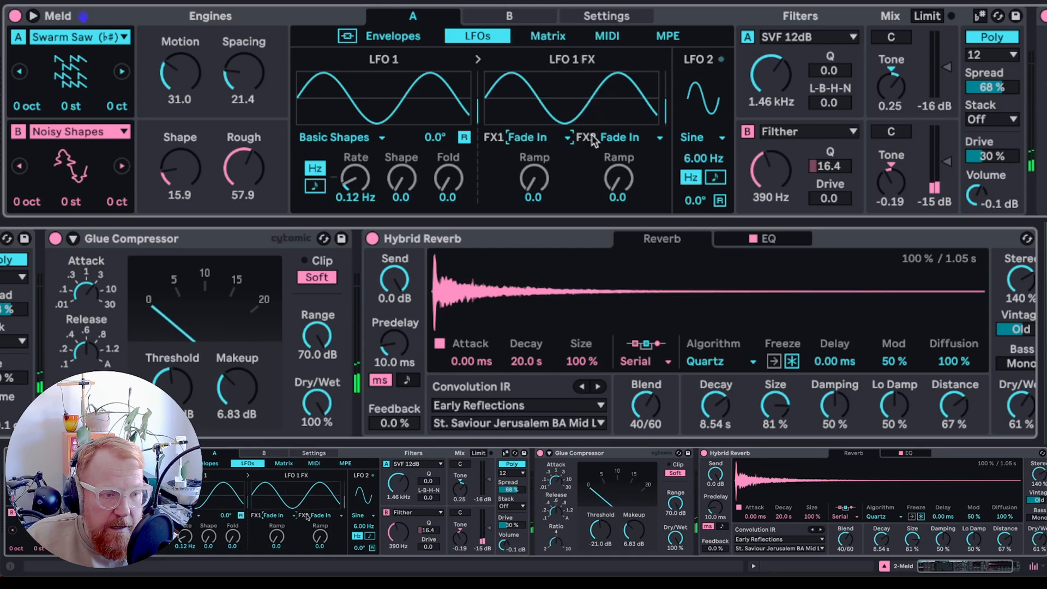
drag(534, 180, 534, 157)
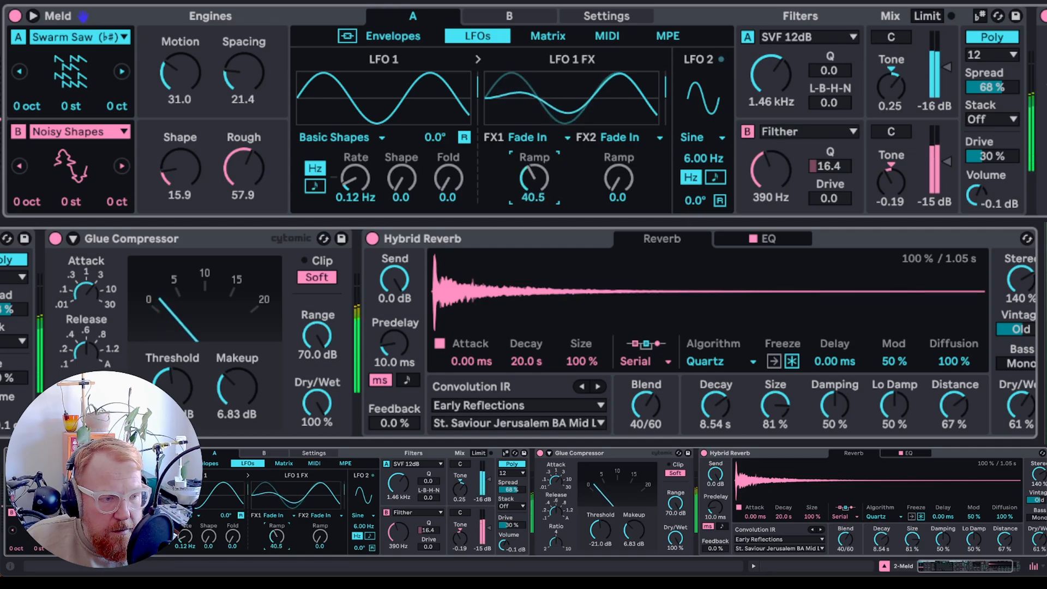
drag(355, 179, 355, 195)
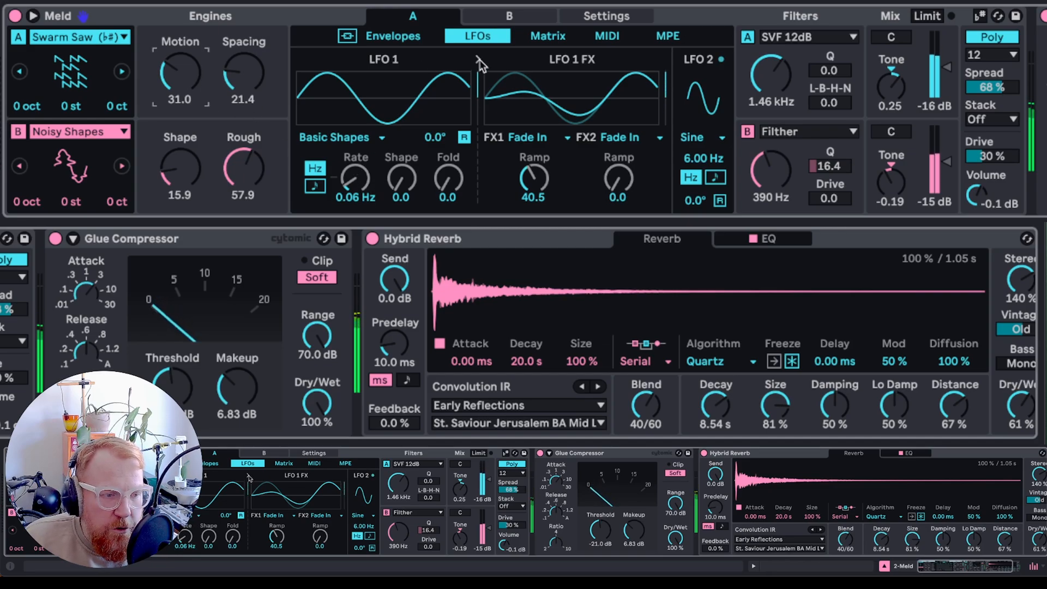
- Route LFO 2 to Osc Macro 1 (Motion) at an amount of 16 in the matrix
click(195, 91)
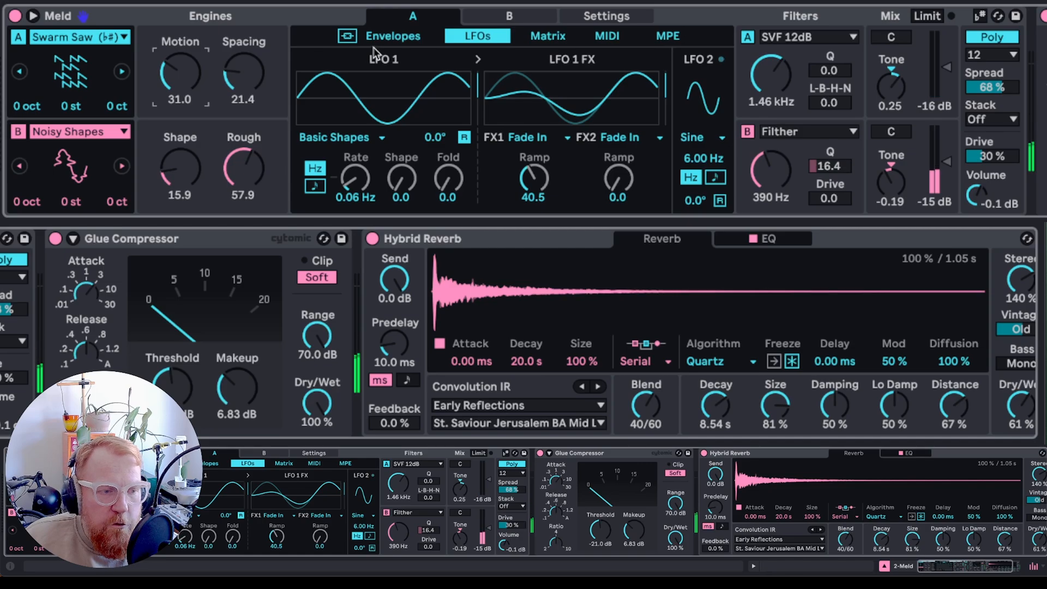
click(552, 35)
click(599, 200)
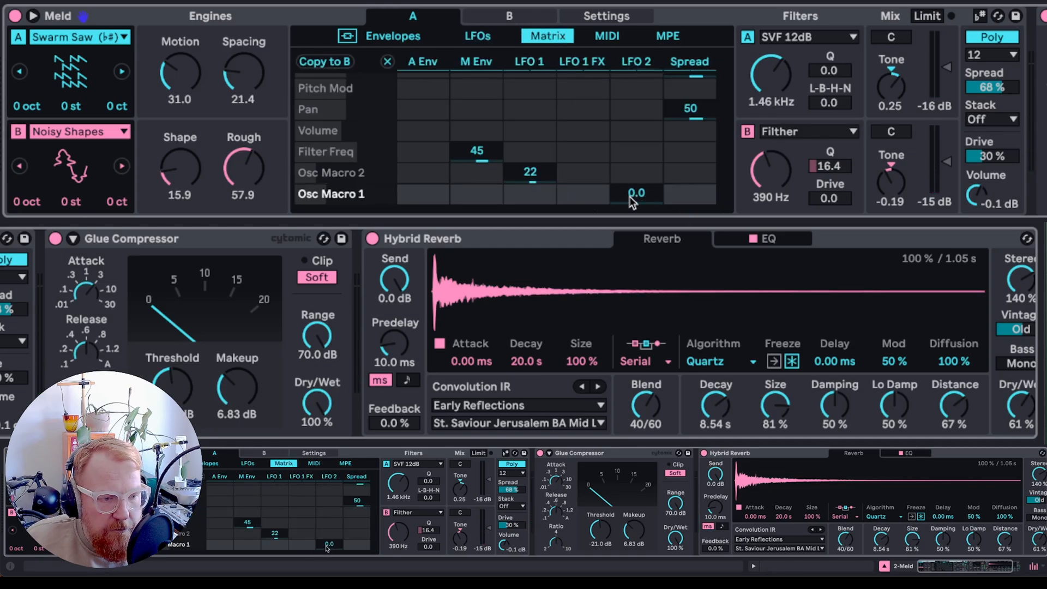
drag(629, 197, 629, 192)
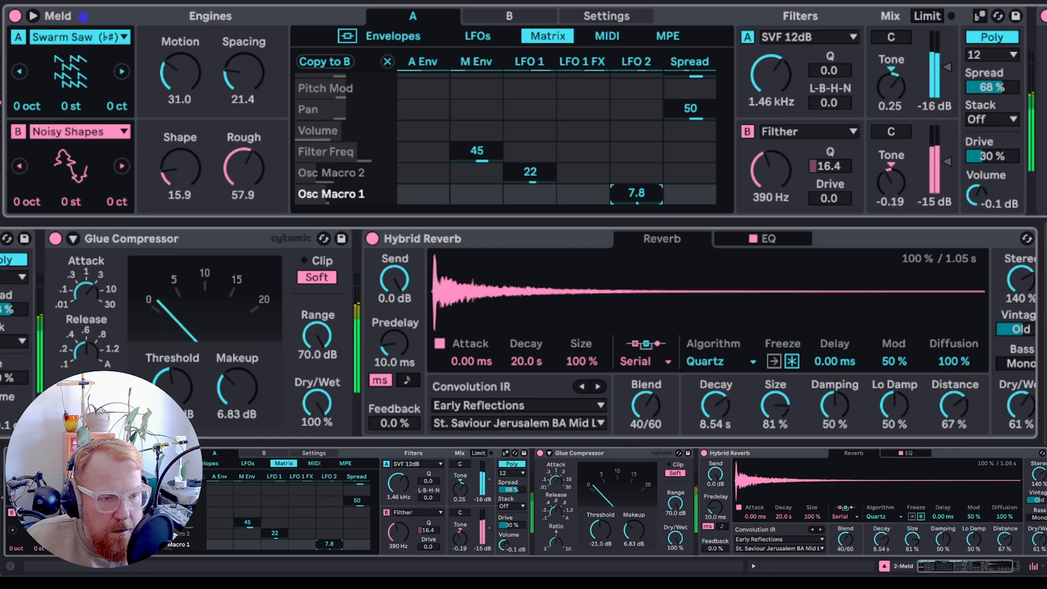
mouse_move(637, 193)
mouse_down()
mouse_move(636, 165)
mouse_move(636, 189)
mouse_up()
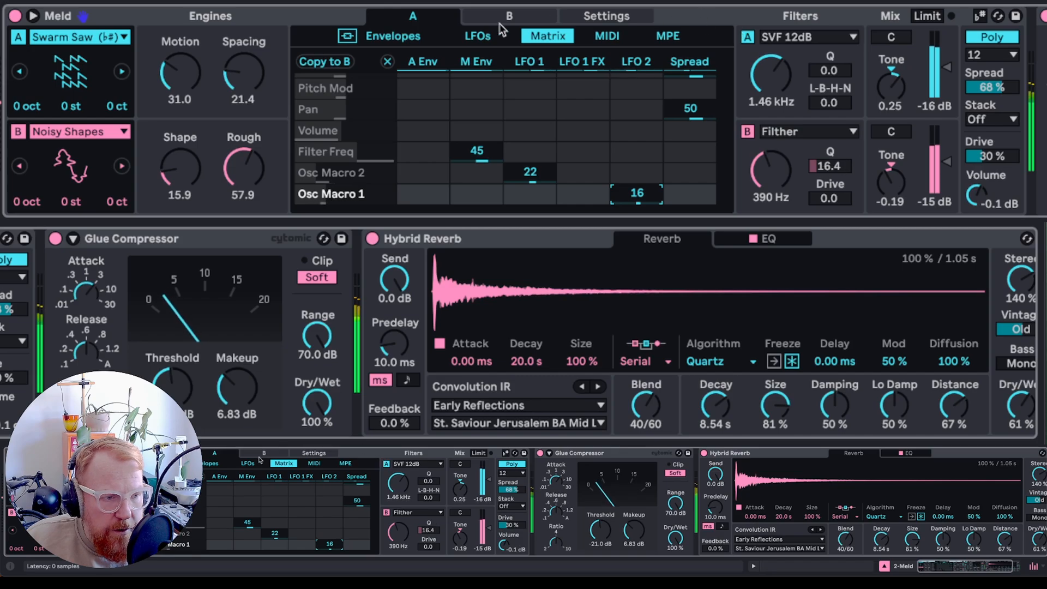
- Slow LFO 2's rate to 2.56 Hz
click(479, 37)
drag(704, 158, 703, 169)
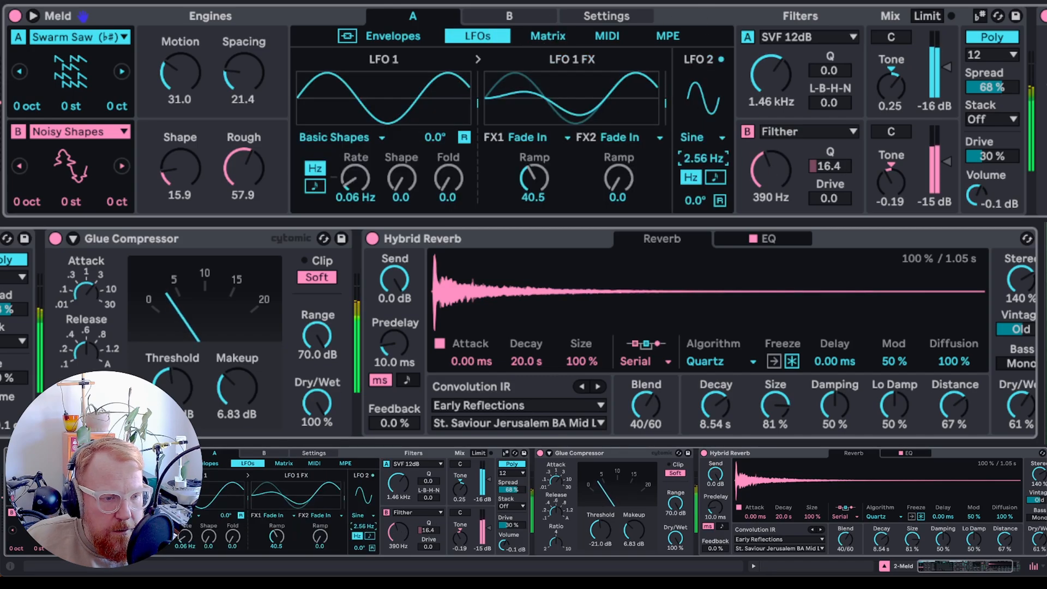
- Slow LFO 2's rate to 0.18 Hz, switching engine B and the Hybrid Reverb off while adjusting and back on afterwards
click(18, 132)
click(372, 238)
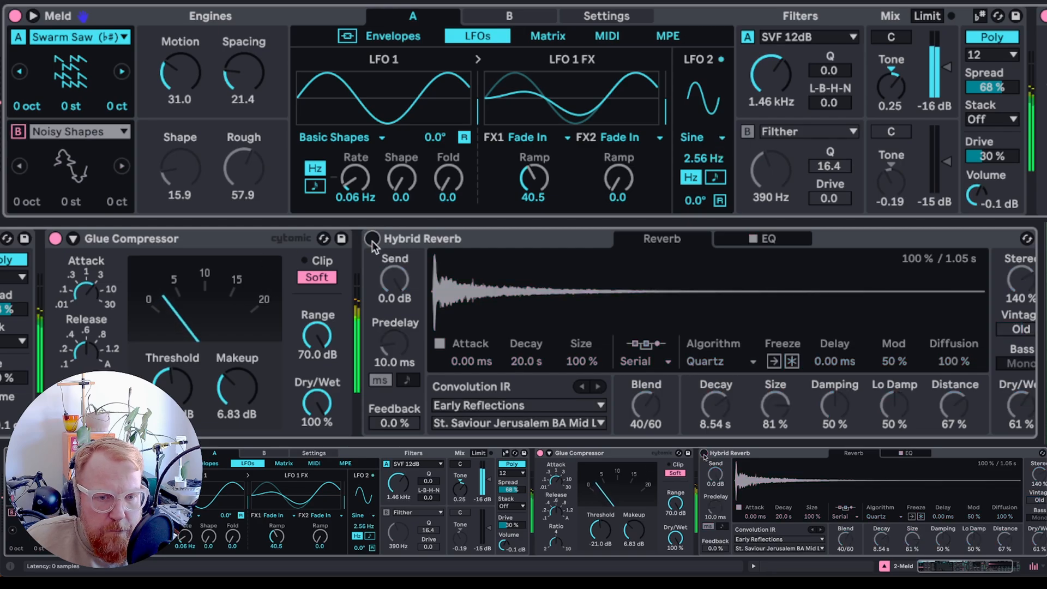
drag(704, 159, 704, 174)
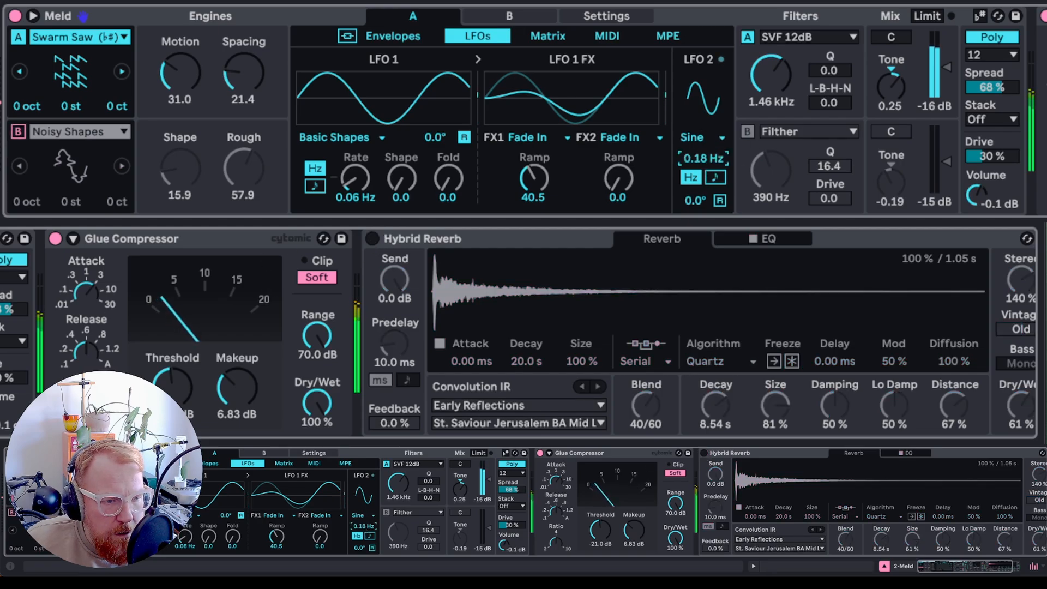
click(18, 131)
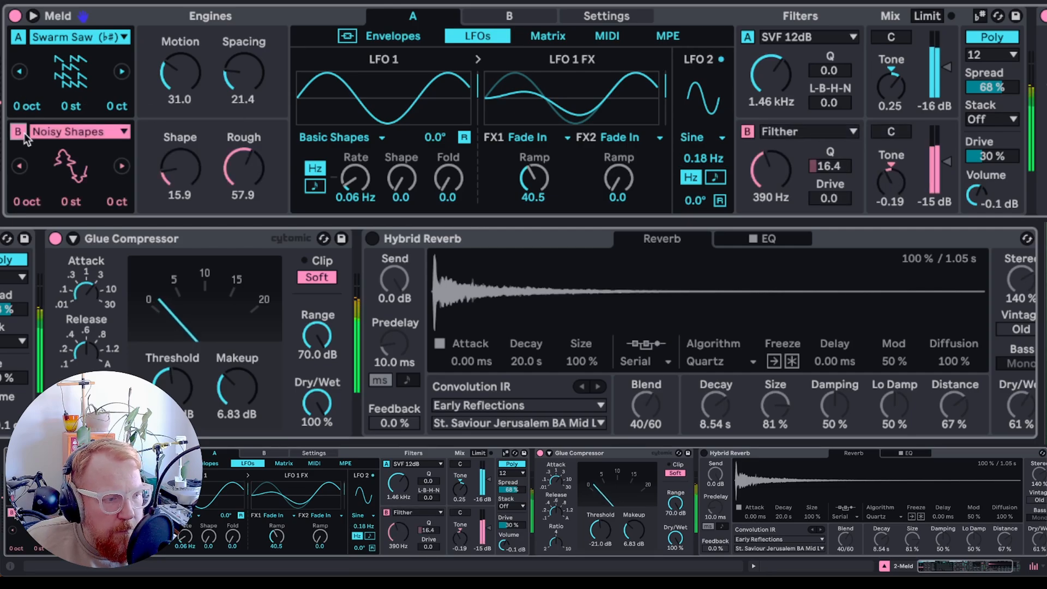
click(372, 238)
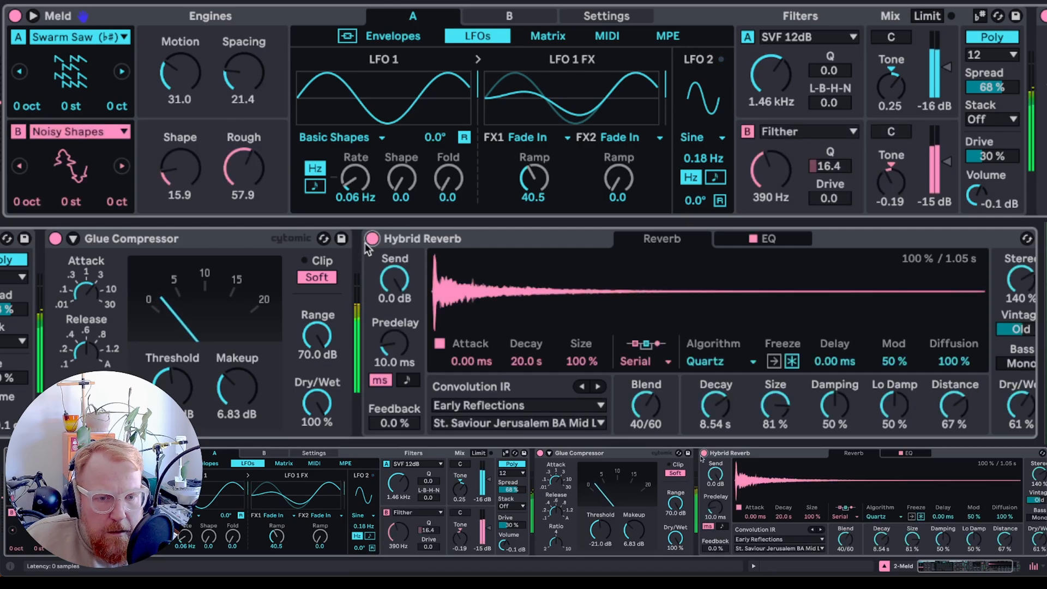
- Shorten the amp envelope attack to 1.27 s for engine A and to 1.57 s for engine B
scroll(562, 296, right, 3)
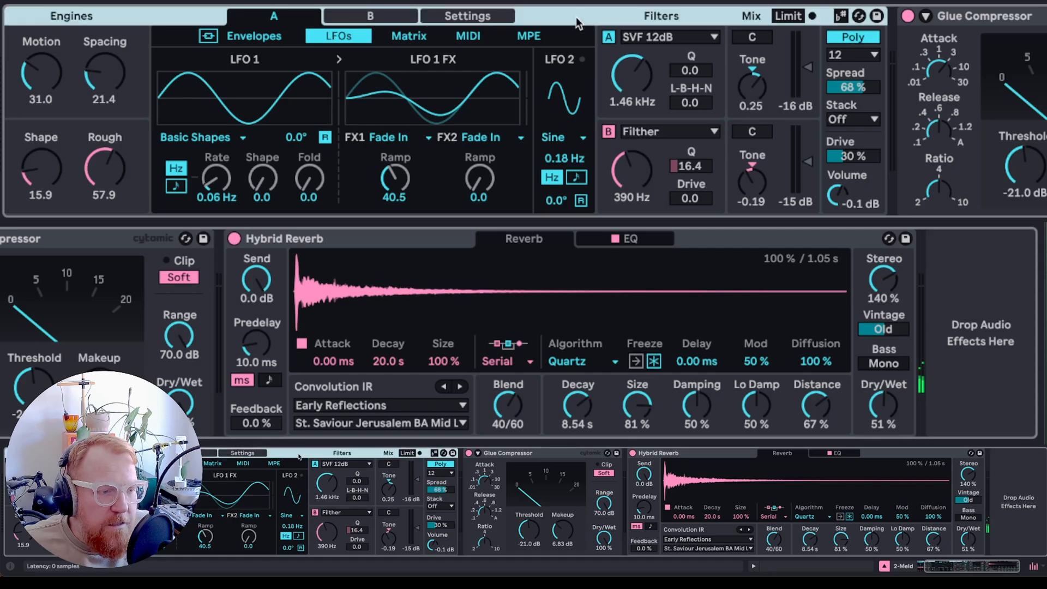
click(256, 37)
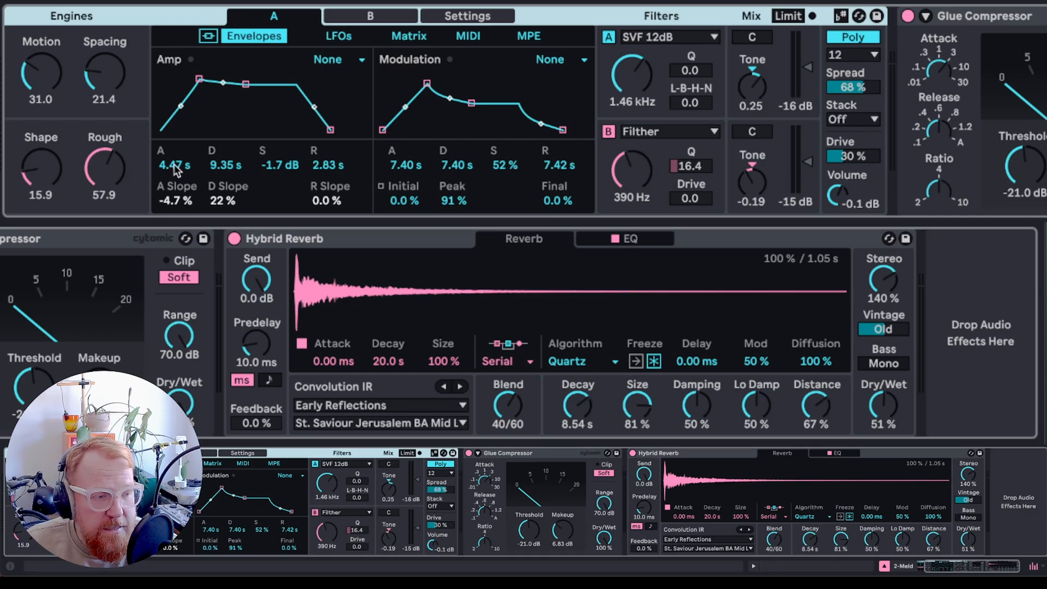
drag(176, 169, 176, 206)
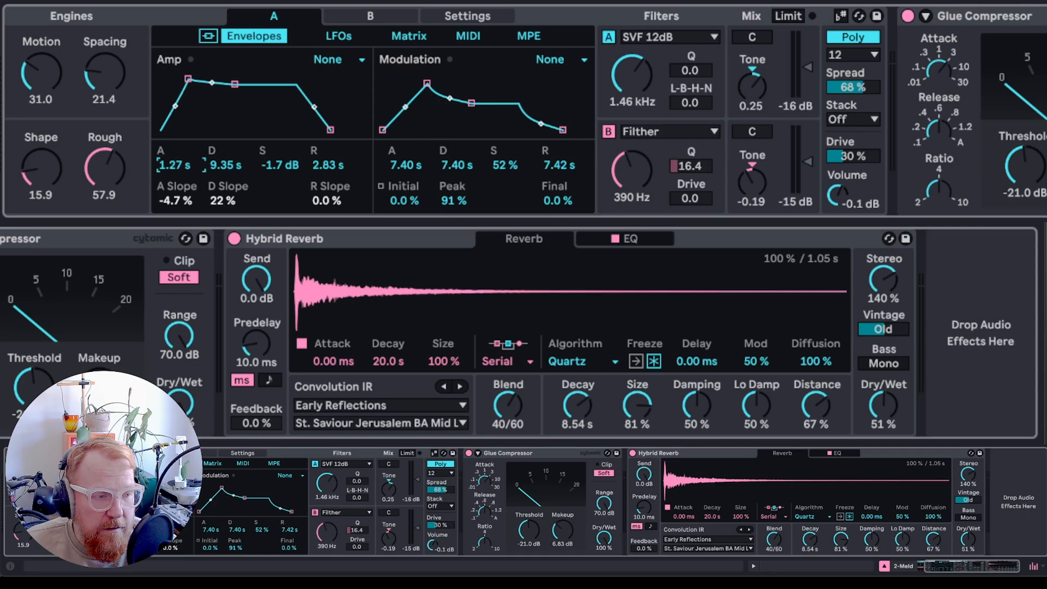
click(370, 15)
drag(173, 167, 173, 180)
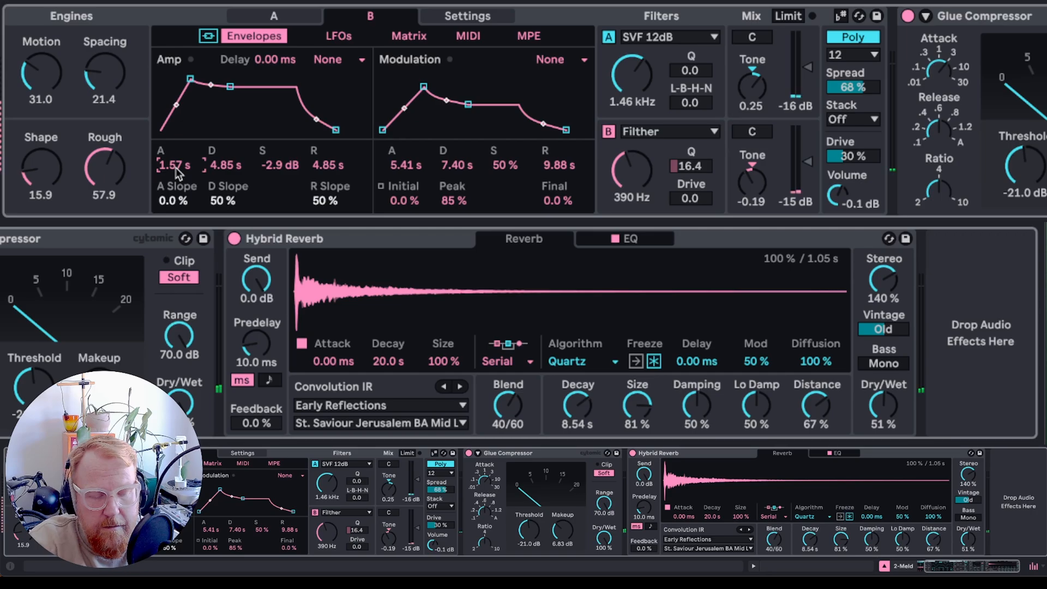
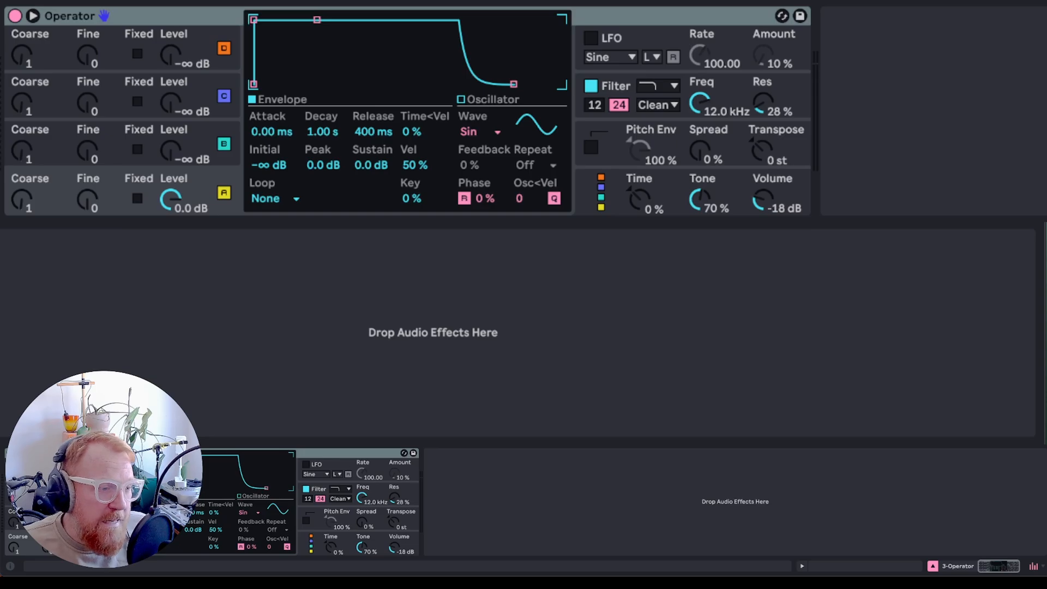
- Shape oscillator A's envelope to an attack of 4.65 s, decay 6.97 s, sustain -10 dB and release 6.19 s
click(186, 15)
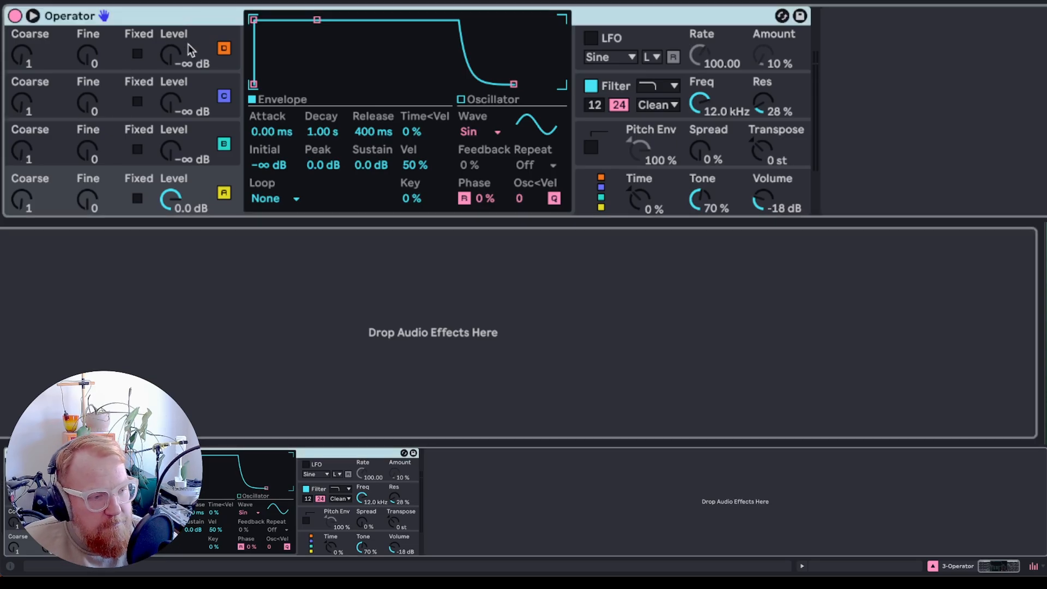
click(64, 198)
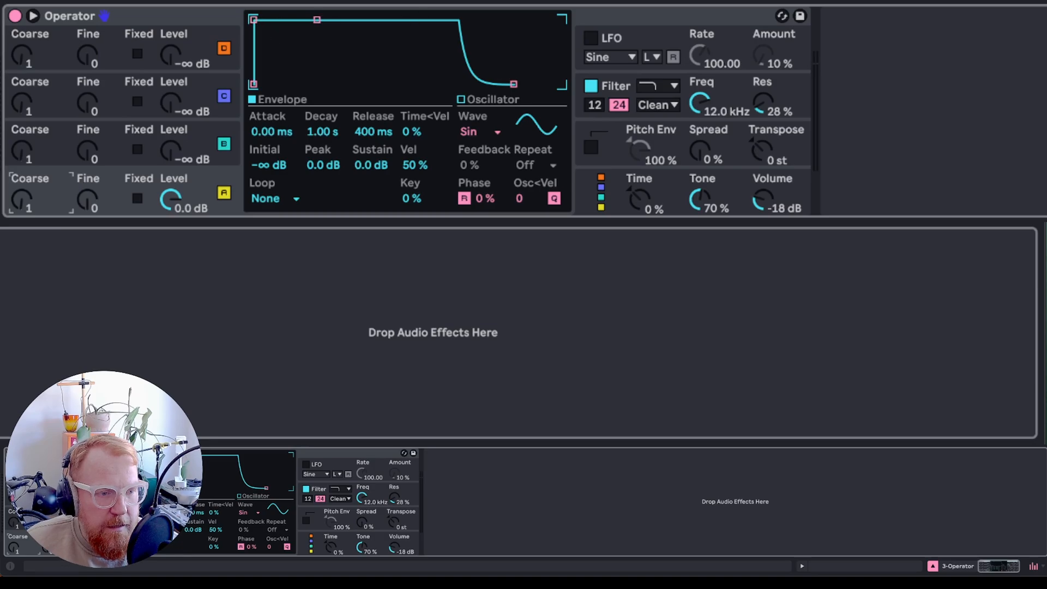
drag(253, 21, 279, 24)
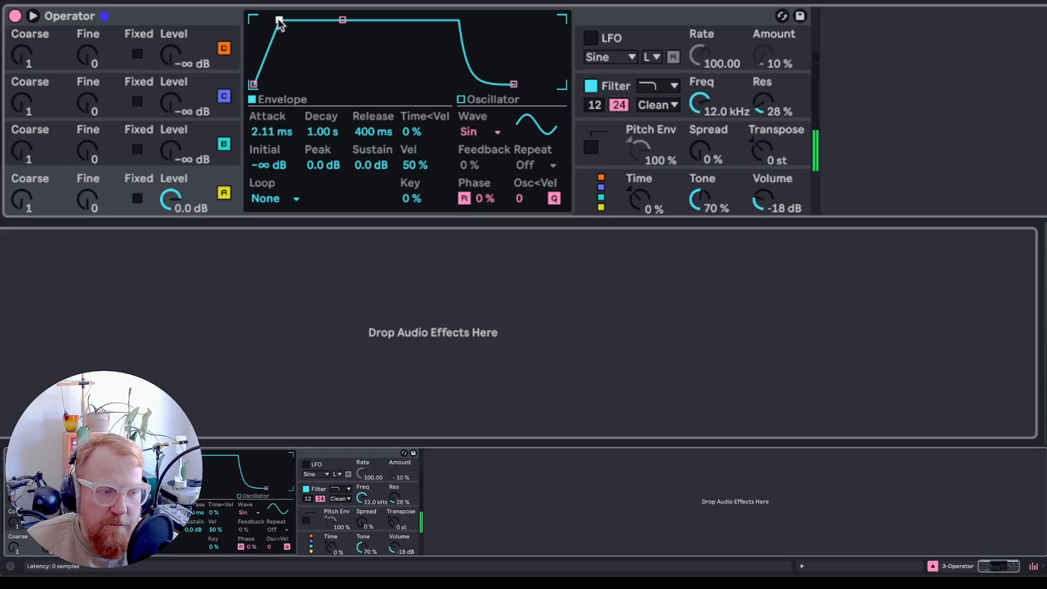
drag(279, 21, 284, 20)
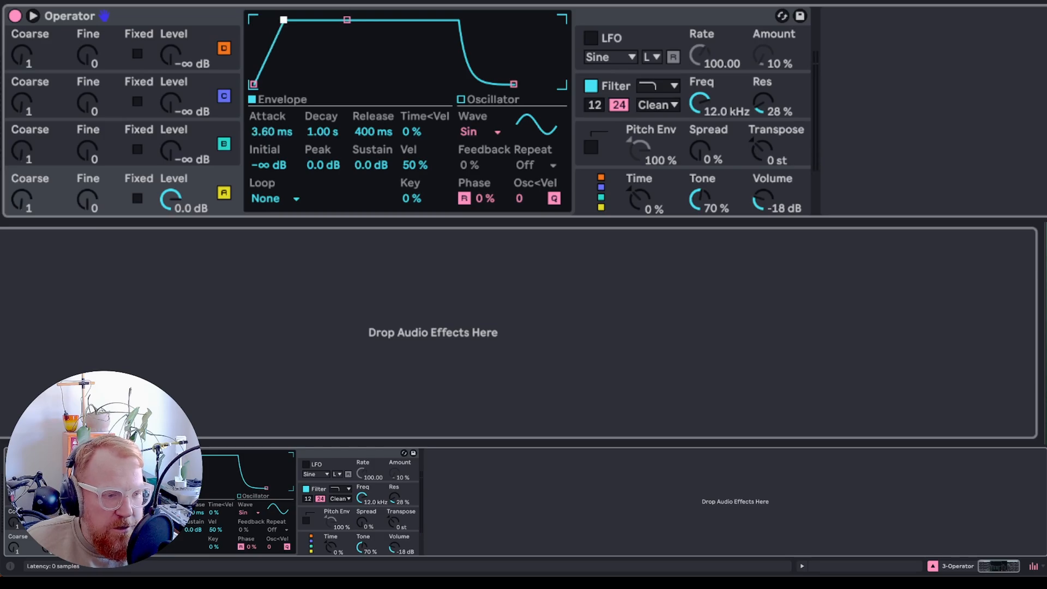
drag(347, 20, 383, 36)
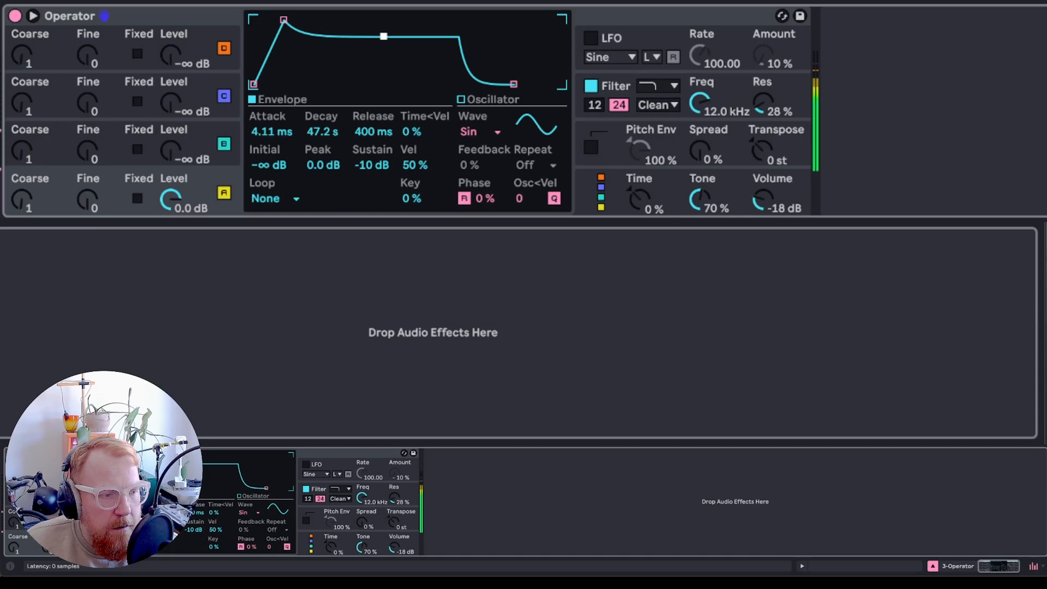
drag(383, 36, 385, 36)
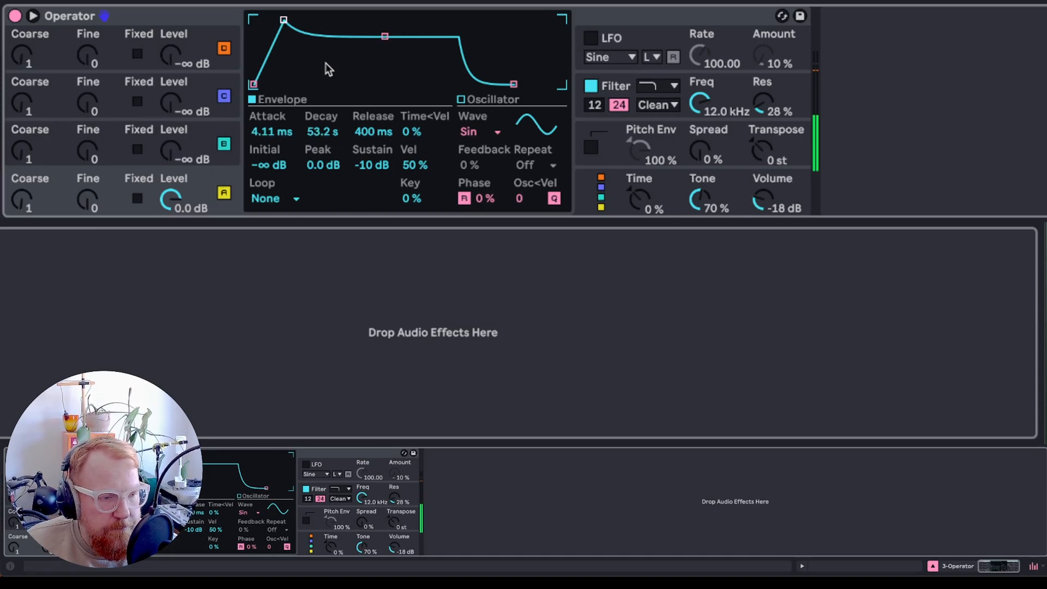
drag(283, 20, 343, 20)
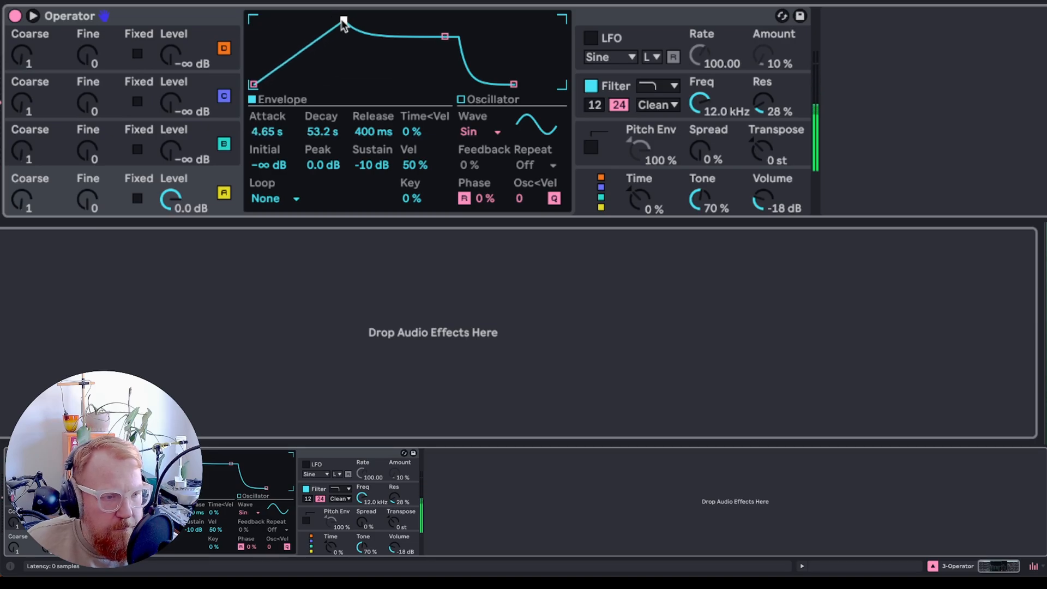
drag(446, 37, 424, 36)
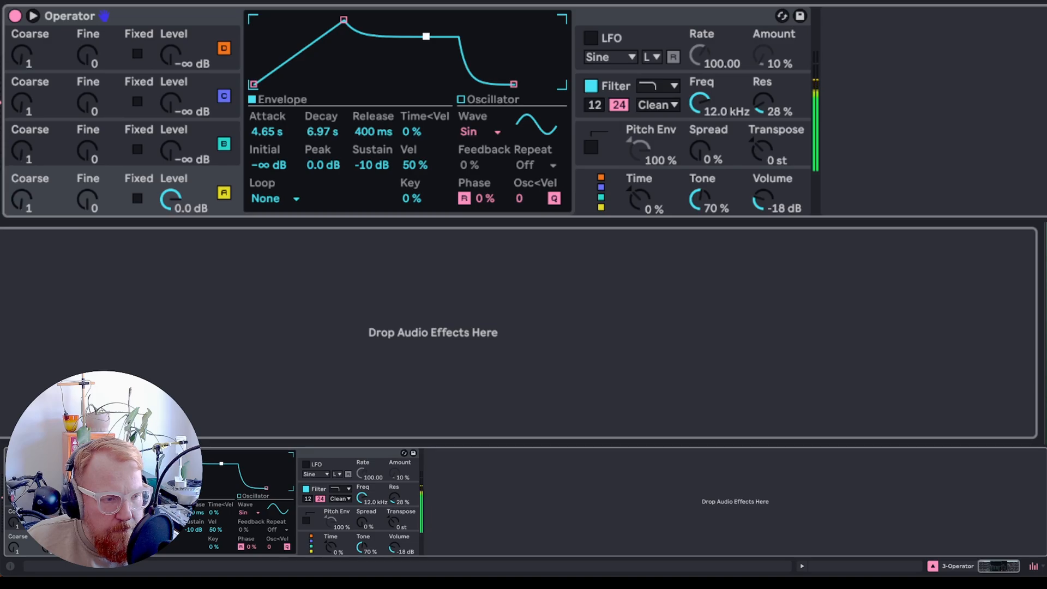
drag(514, 84, 539, 84)
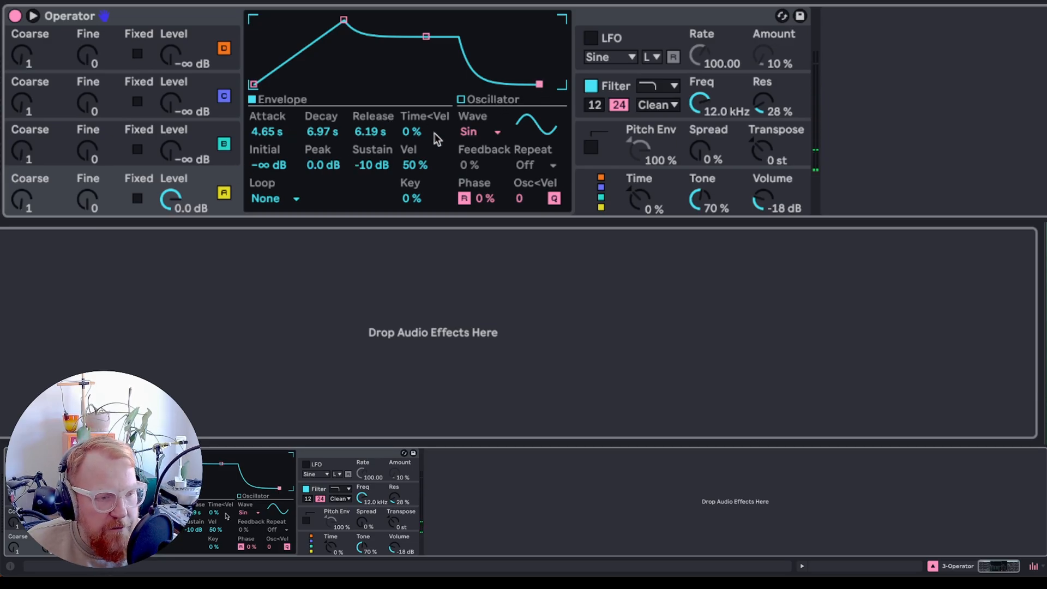
- Try a hand-drawn user waveform and the Sw16 and Sq6 waves on oscillator A before setting it back to Sin
click(537, 125)
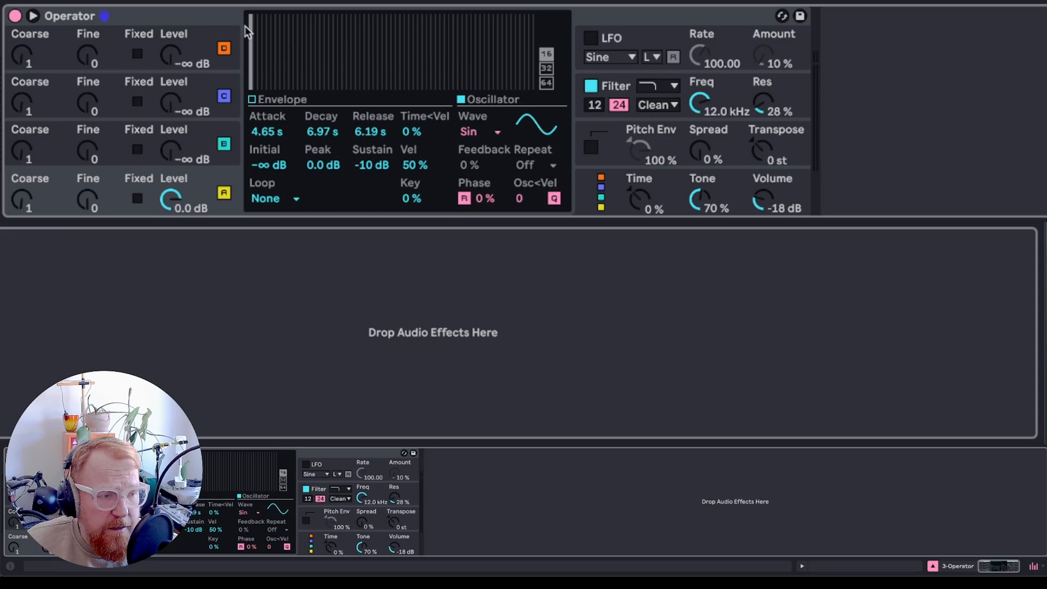
drag(271, 32, 493, 58)
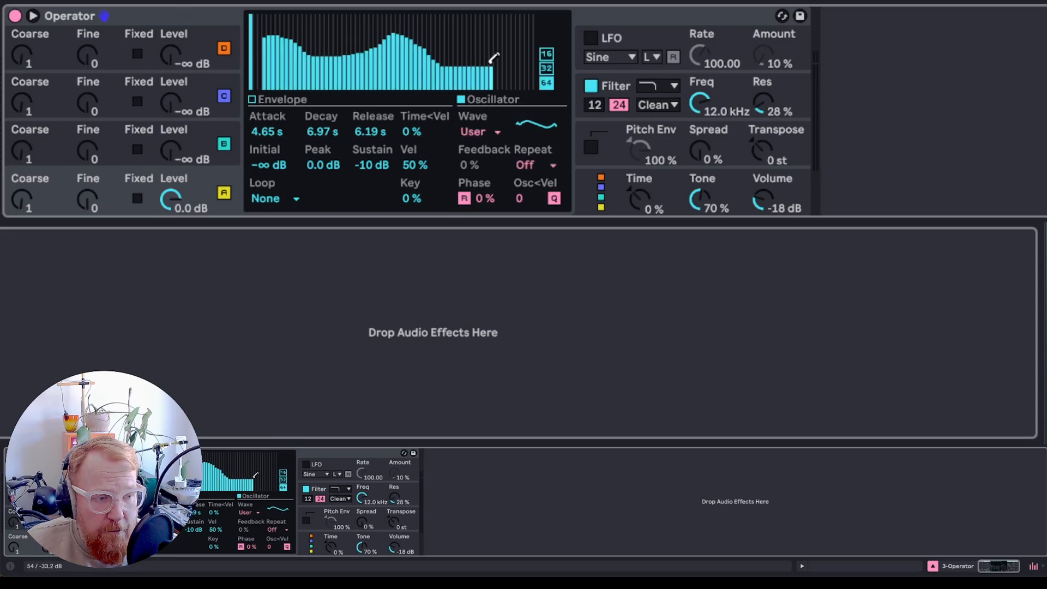
click(485, 130)
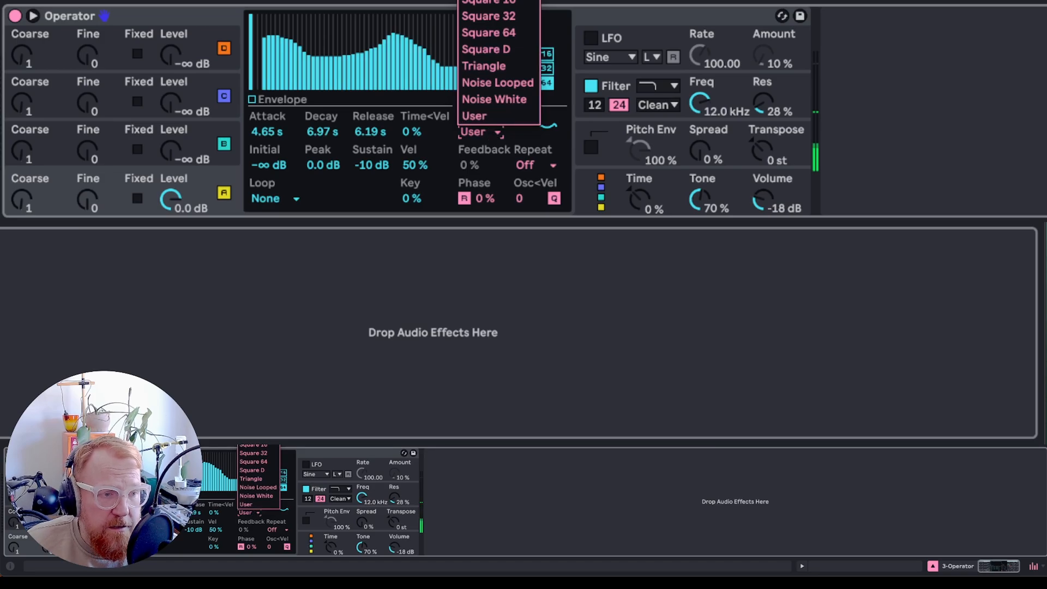
click(490, 134)
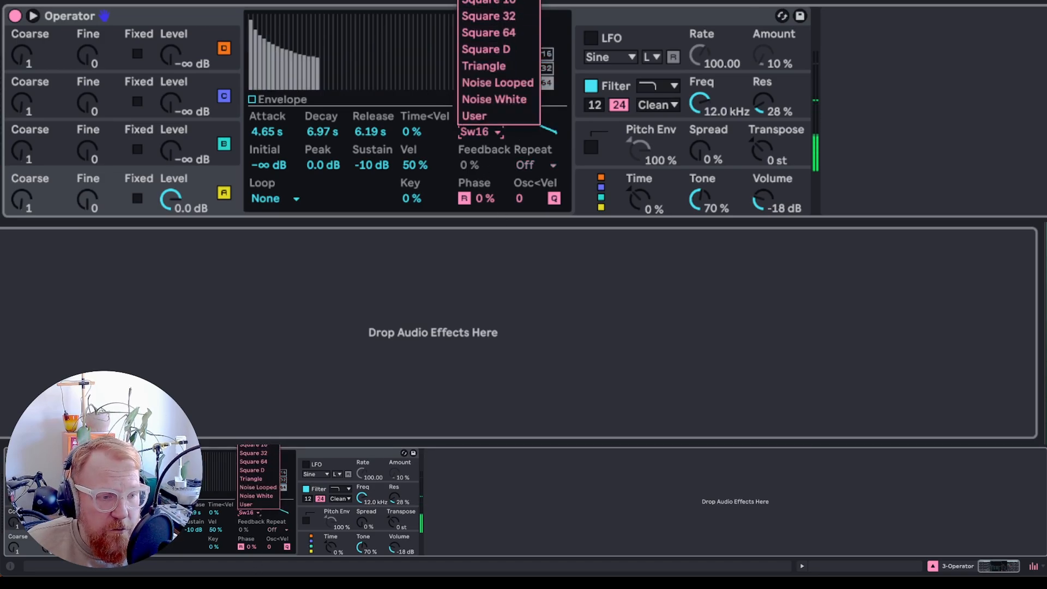
click(488, 0)
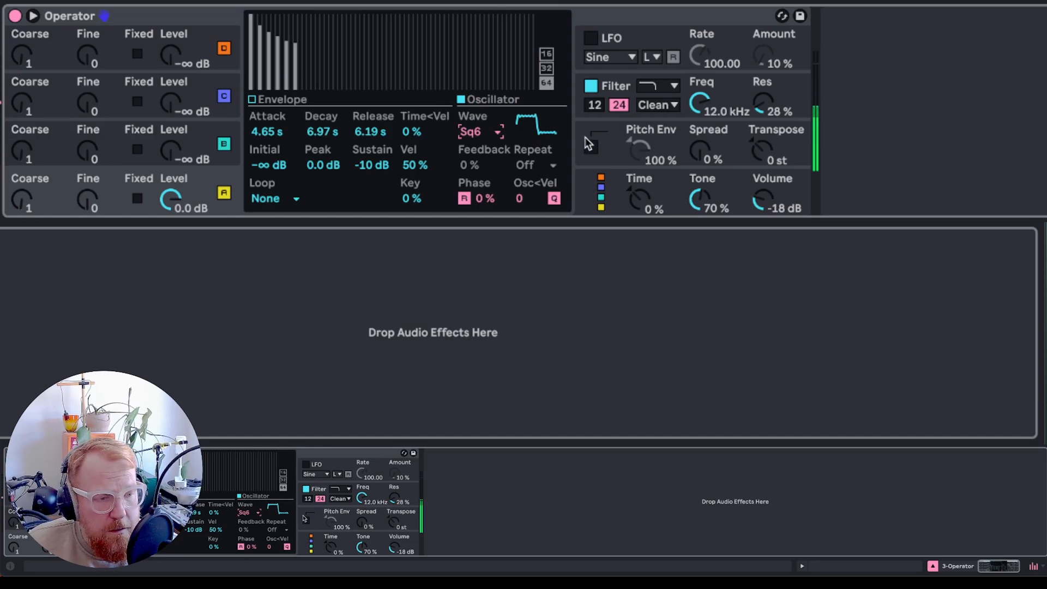
click(487, 132)
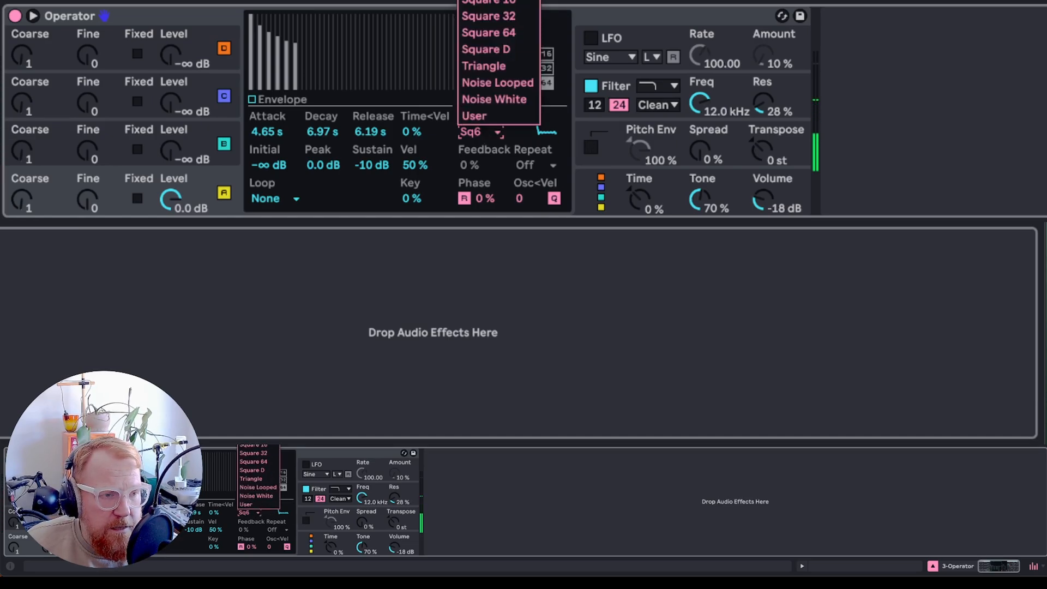
click(487, 0)
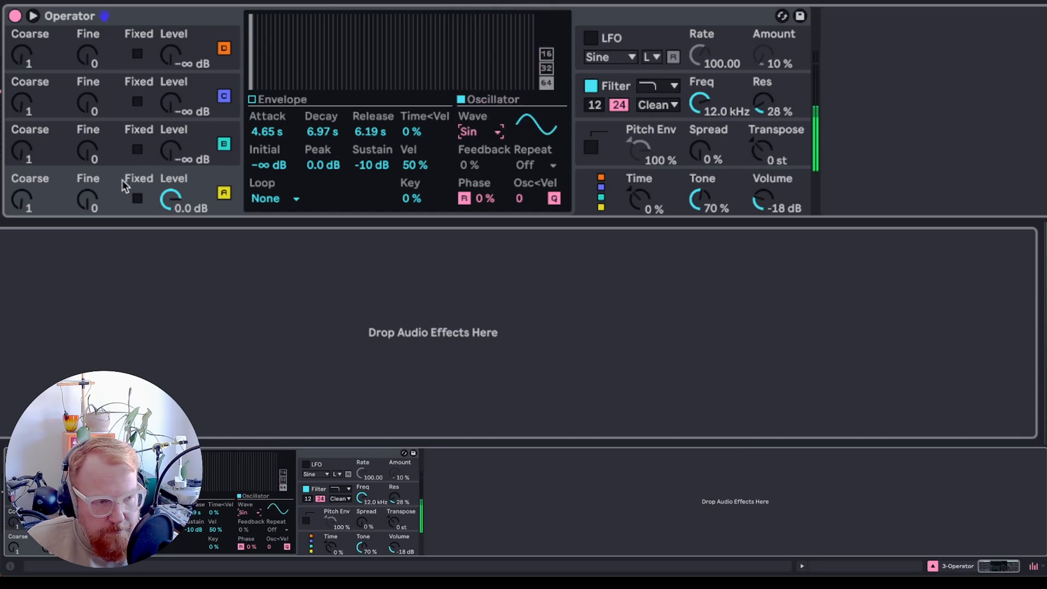
- Shape oscillator B's envelope to an attack of 9.02 s, peak -4.1 dB, decay 2.68 s, sustain -20 dB and release 7.86 s
click(110, 140)
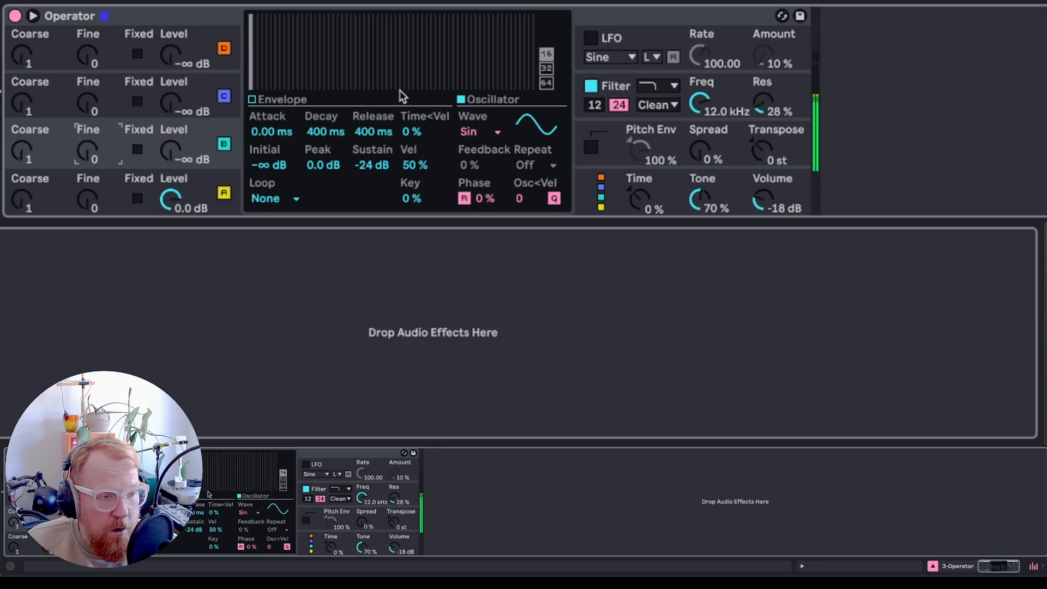
click(252, 101)
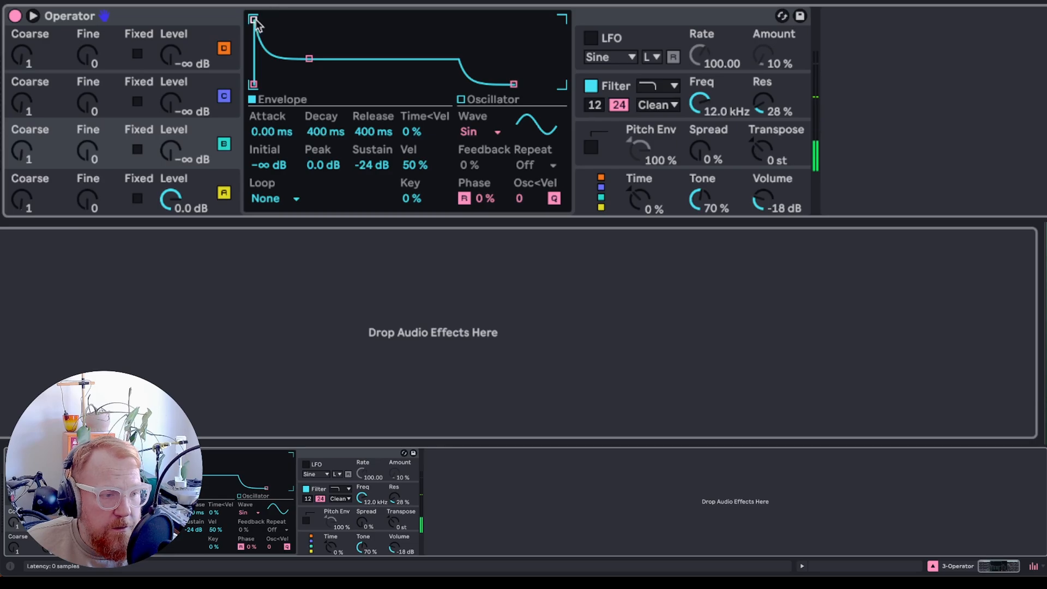
drag(254, 20, 349, 26)
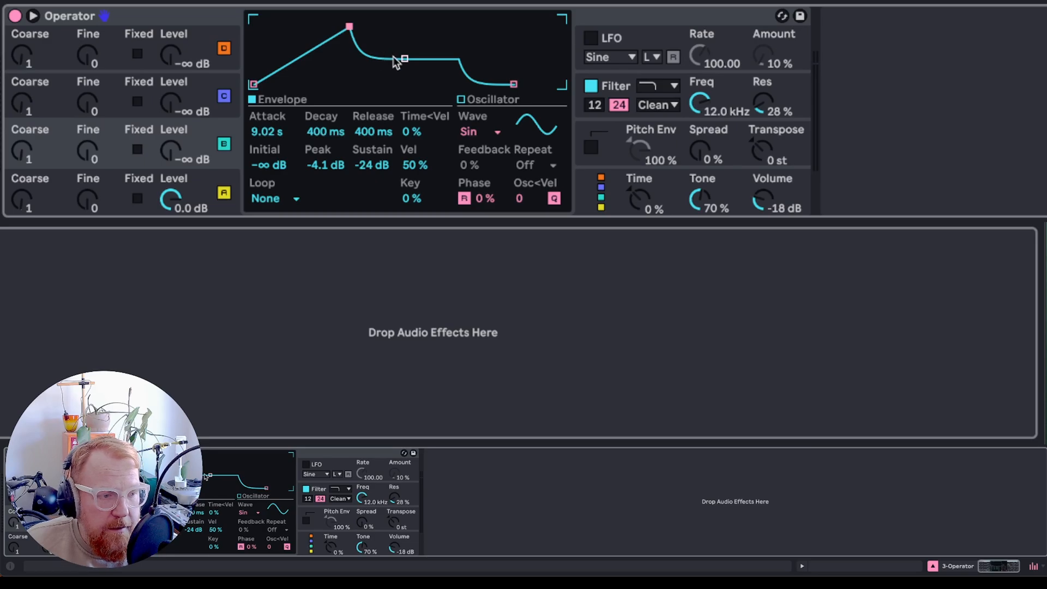
drag(405, 58, 422, 51)
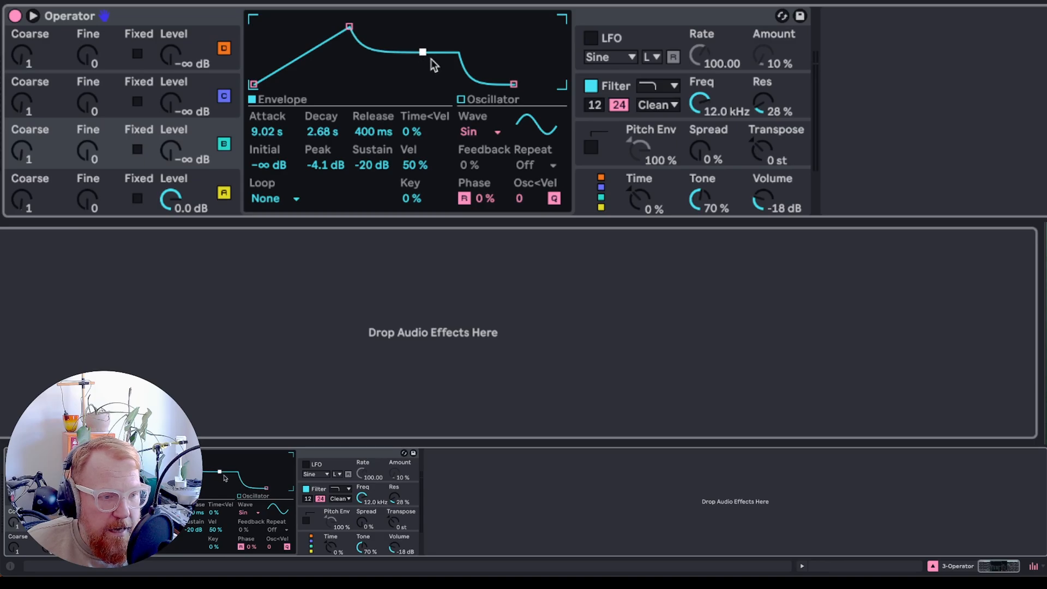
drag(515, 84, 541, 83)
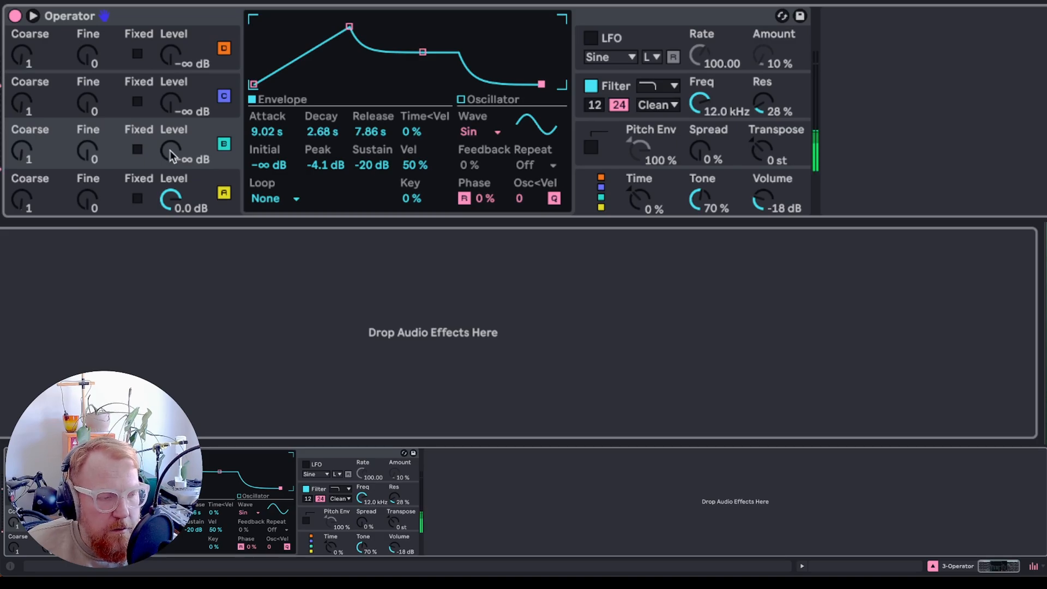
- Raise oscillator B's level to -7.3 dB
drag(171, 155, 171, 144)
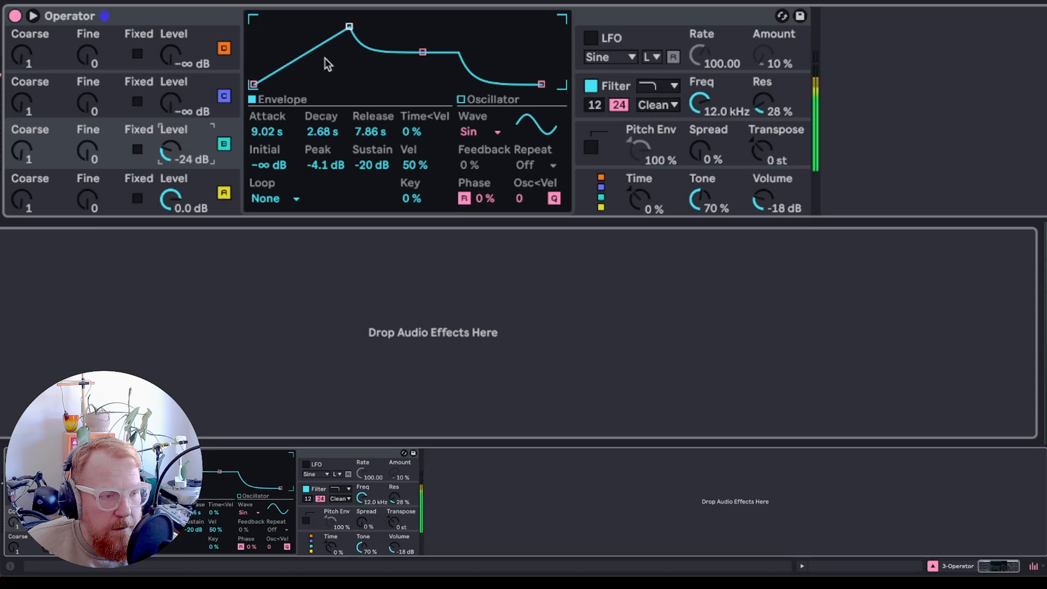
drag(167, 157, 170, 143)
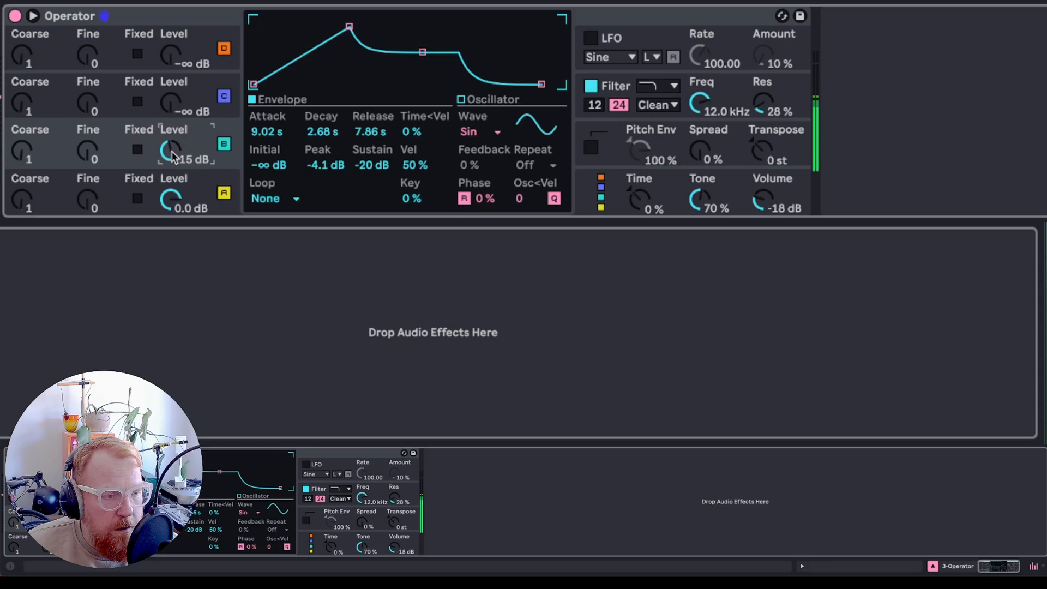
drag(170, 143, 170, 140)
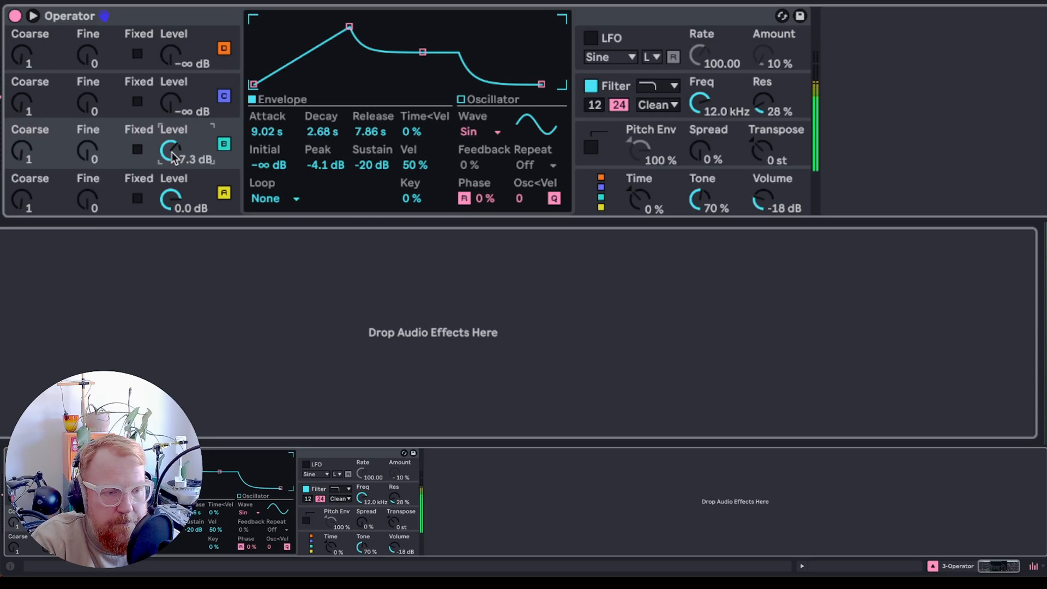
- Increase Operator's polyphony to 20 voices
click(668, 175)
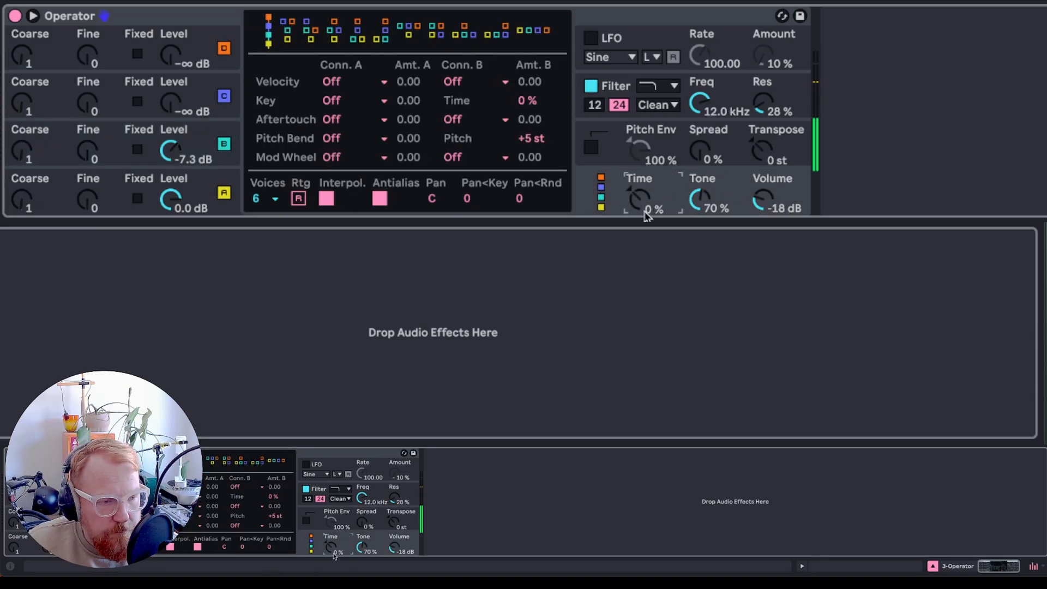
click(276, 199)
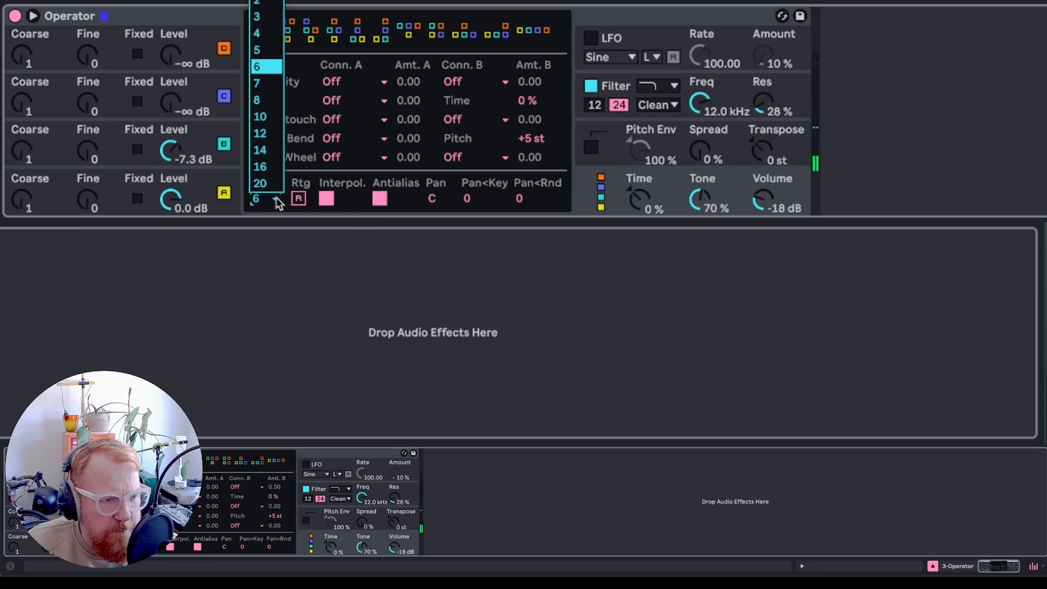
click(267, 184)
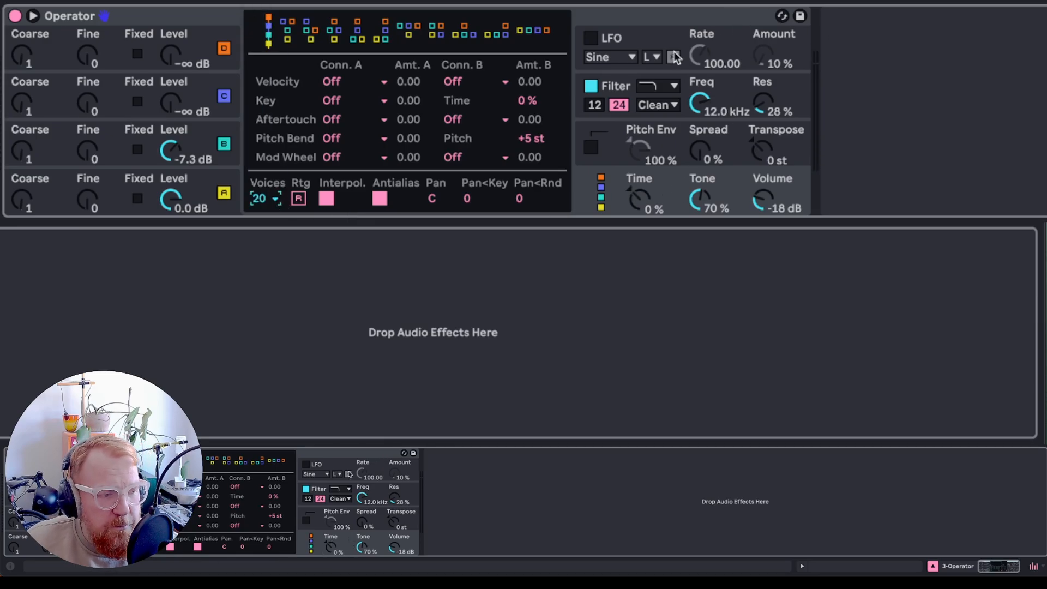
- Lengthen oscillator B's envelope release to 20.5 s
click(113, 155)
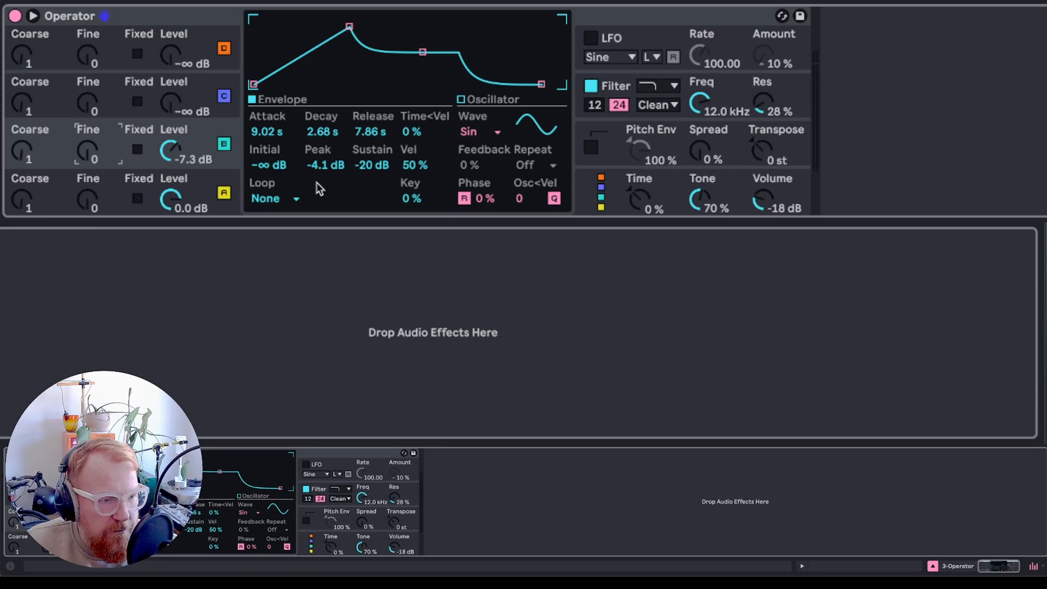
drag(544, 83, 550, 84)
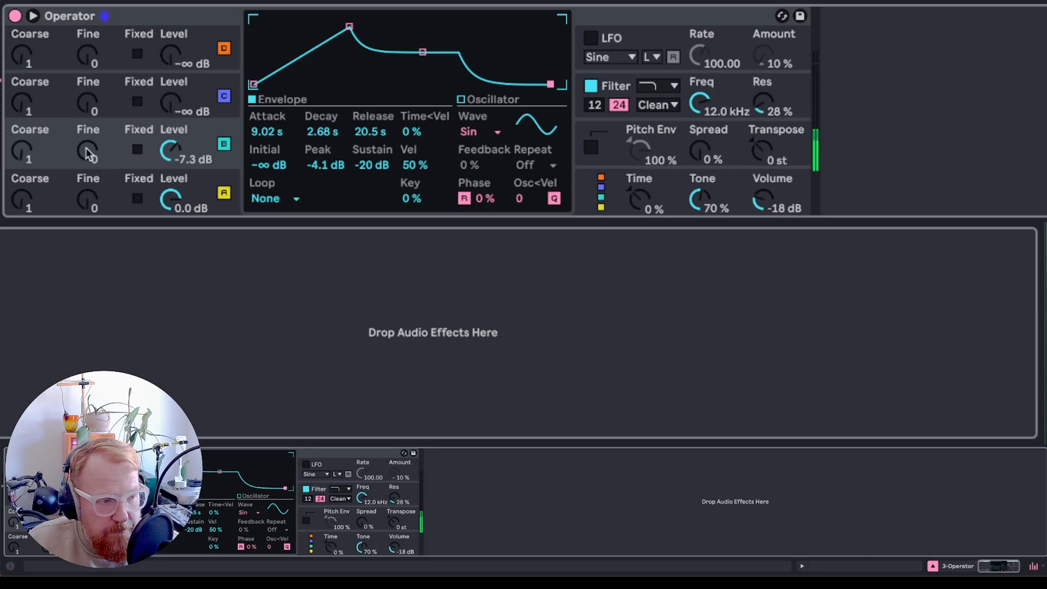
drag(88, 153, 88, 131)
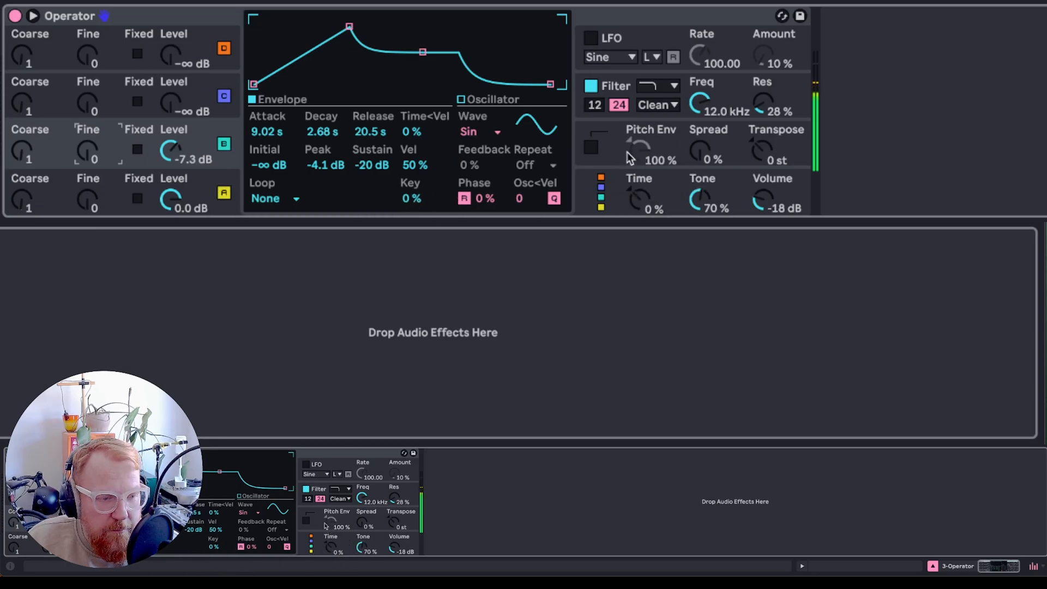
click(590, 148)
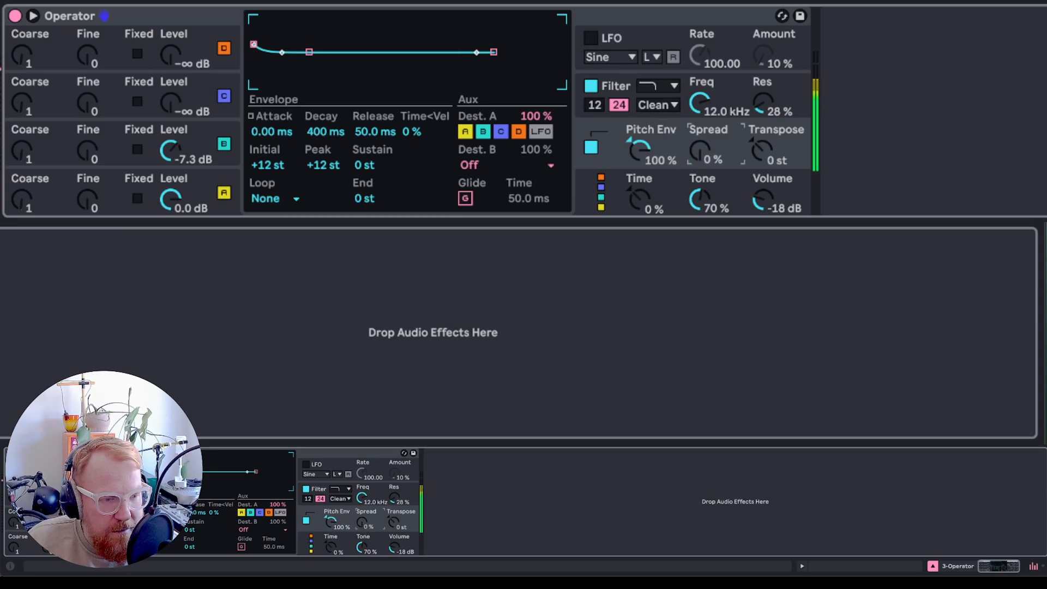
mouse_move(761, 158)
mouse_down()
mouse_move(761, 112)
mouse_move(762, 158)
mouse_up()
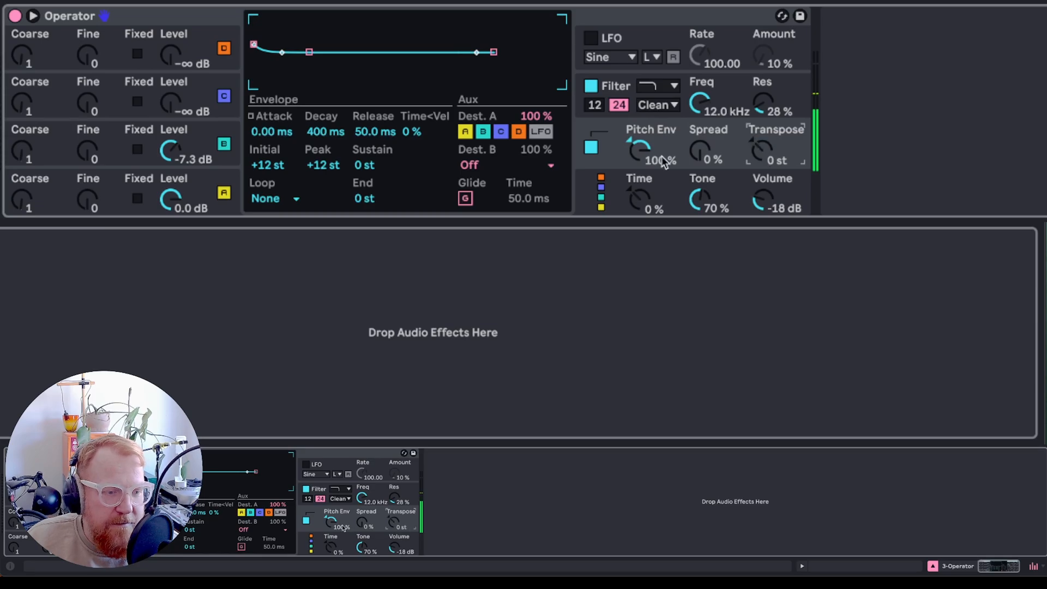
click(592, 152)
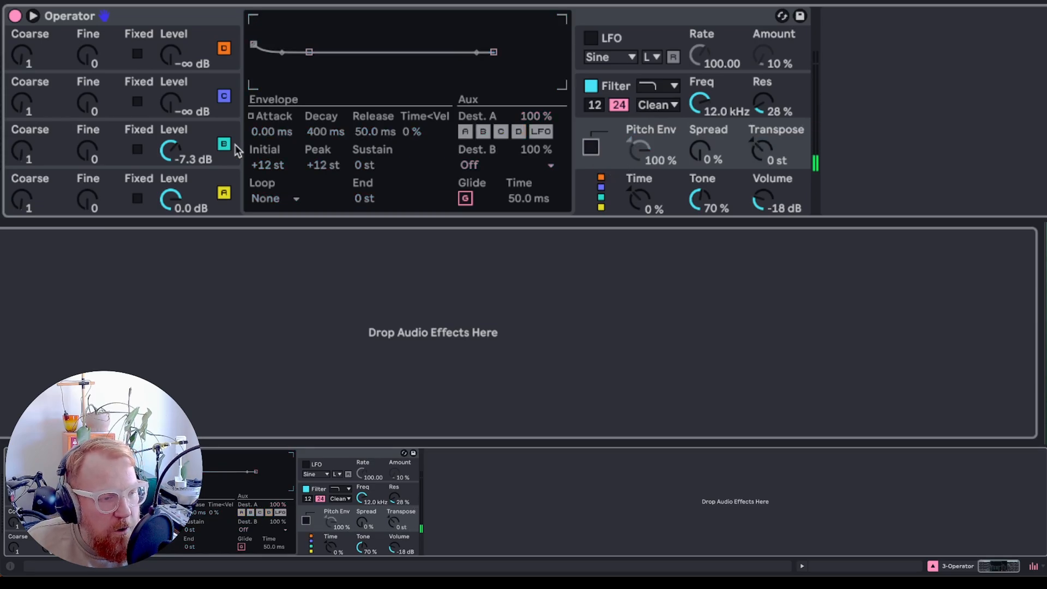
click(115, 134)
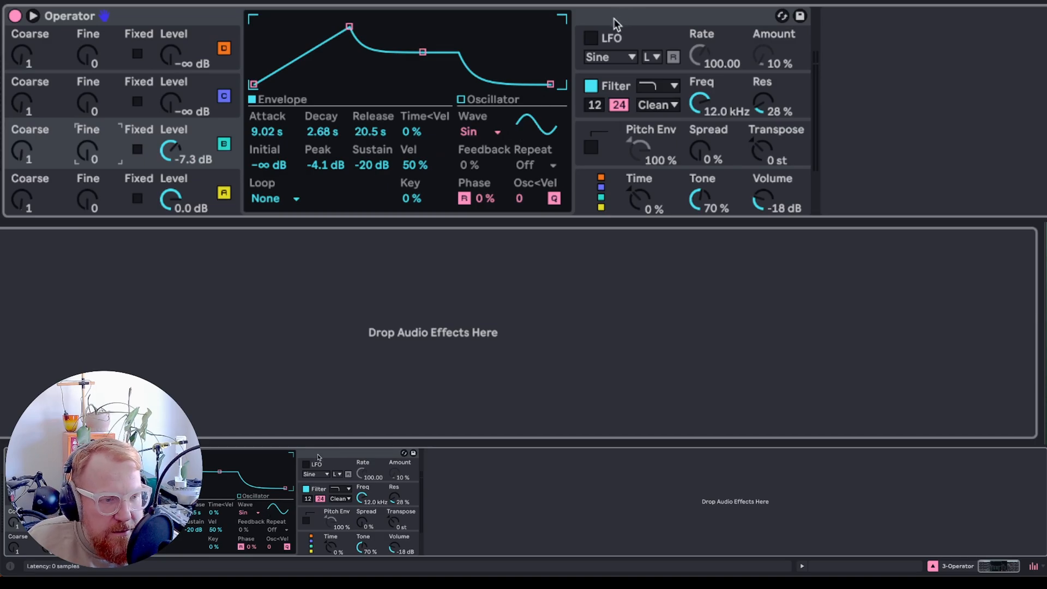
click(33, 16)
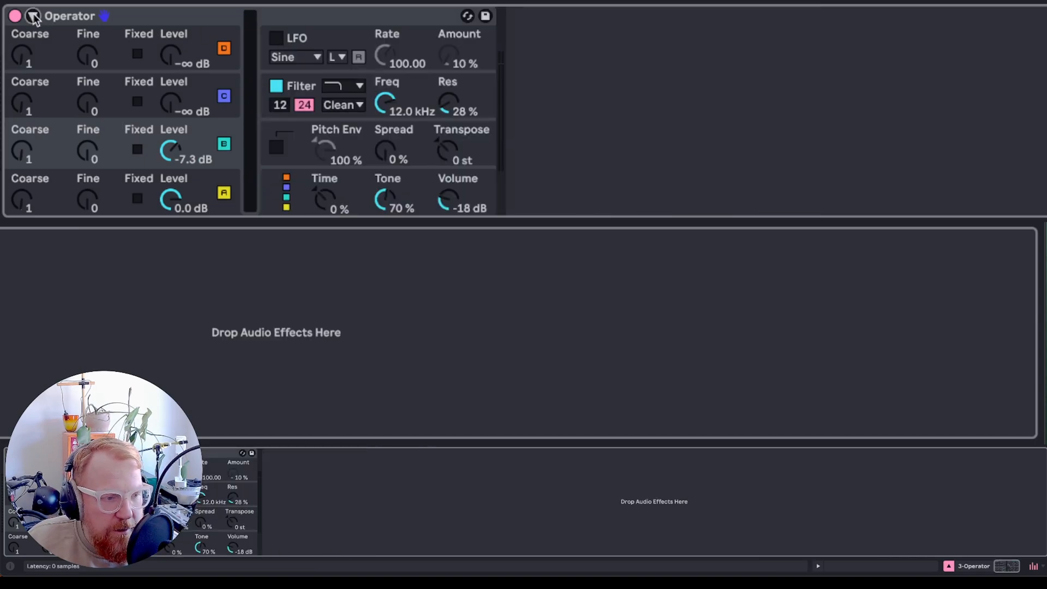
- Add an Envelope MIDI device before Operator and map it to oscillator B's Fine parameter
click(33, 16)
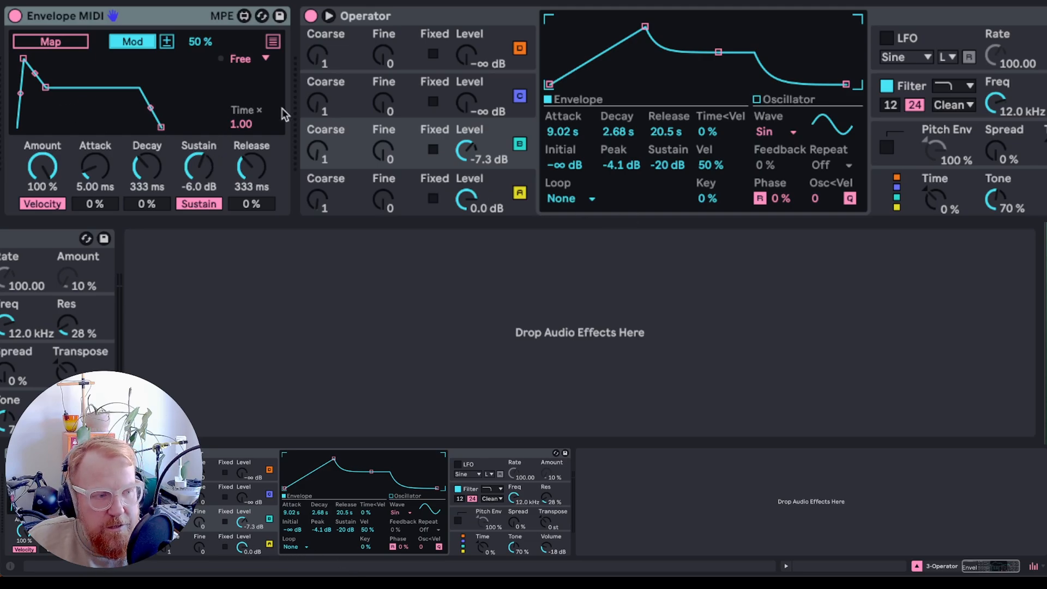
click(51, 42)
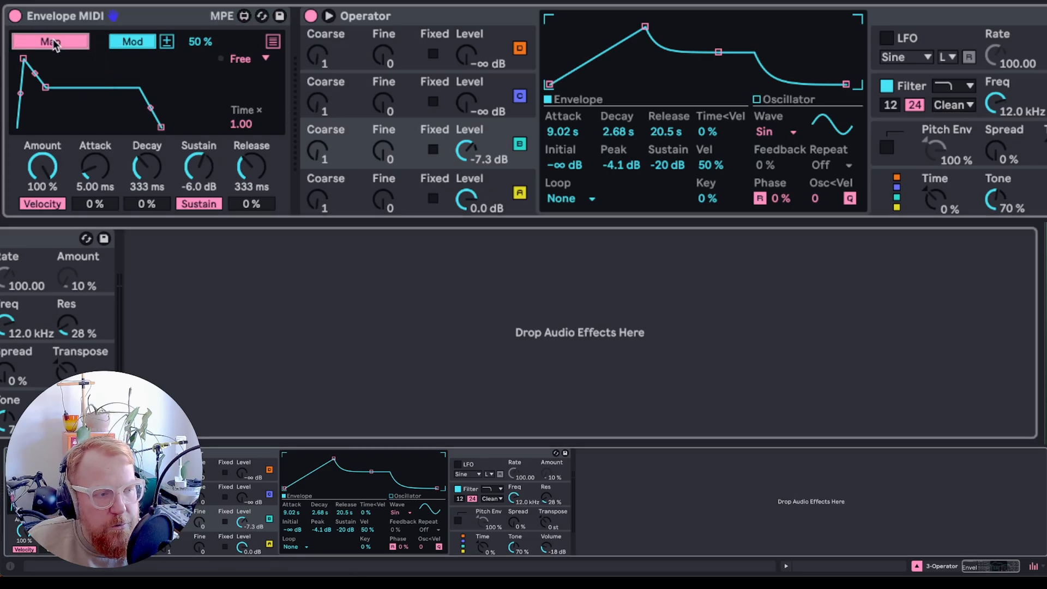
click(385, 150)
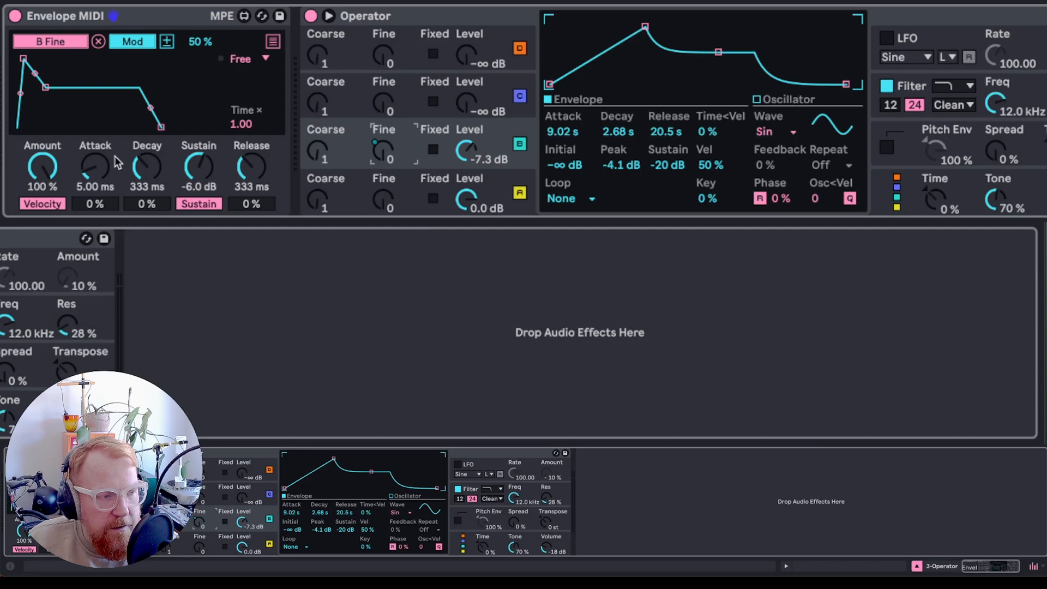
- Shape the Envelope MIDI curve to attack 3.09 s, decay 8.01 s, sustain 0.0 dB, and raise its modulation amount to 100%
drag(23, 58, 81, 129)
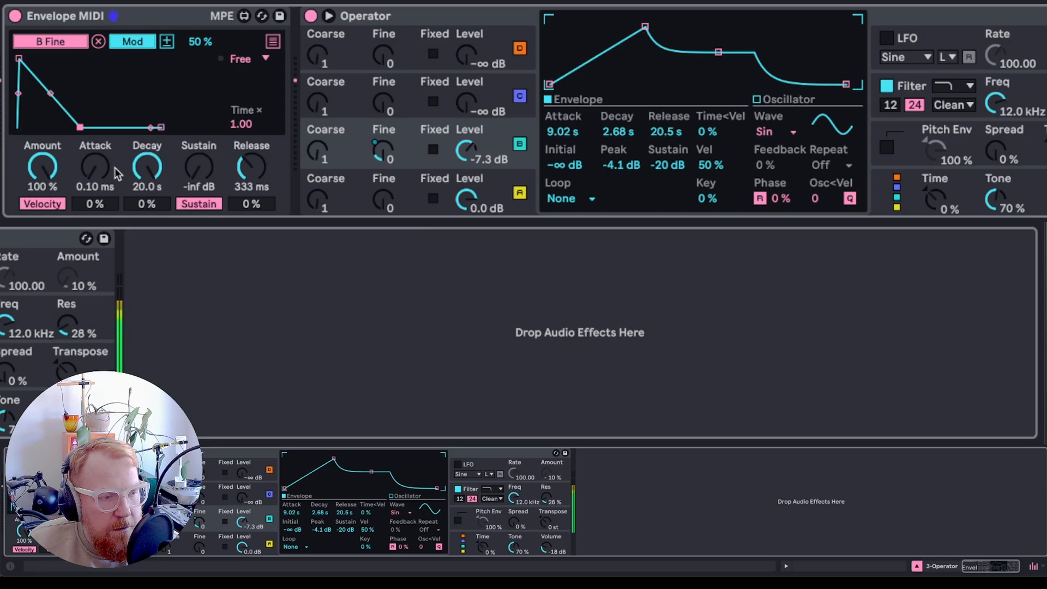
drag(80, 127, 58, 128)
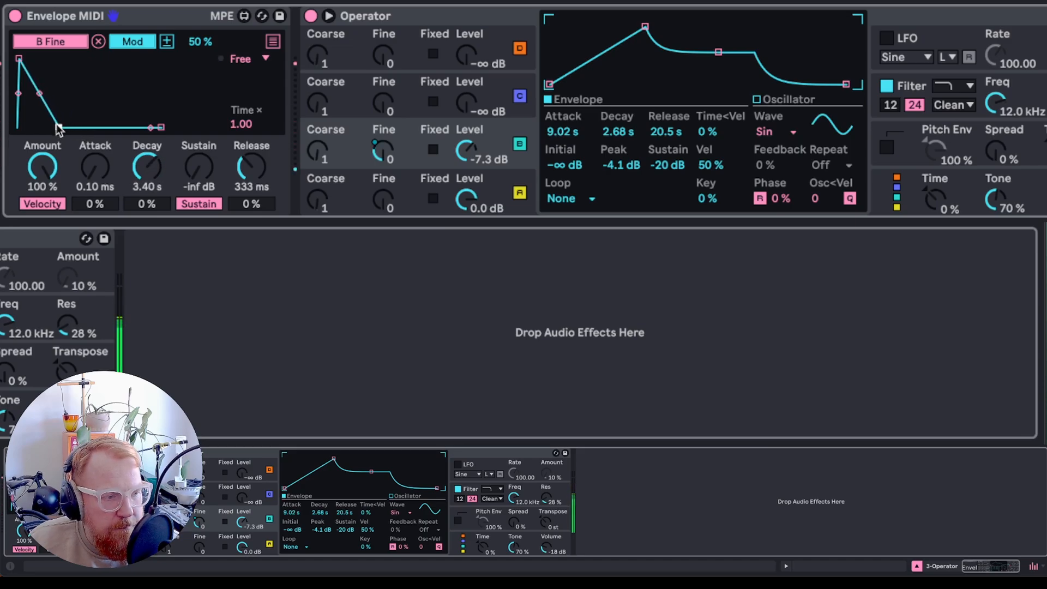
drag(59, 127, 48, 128)
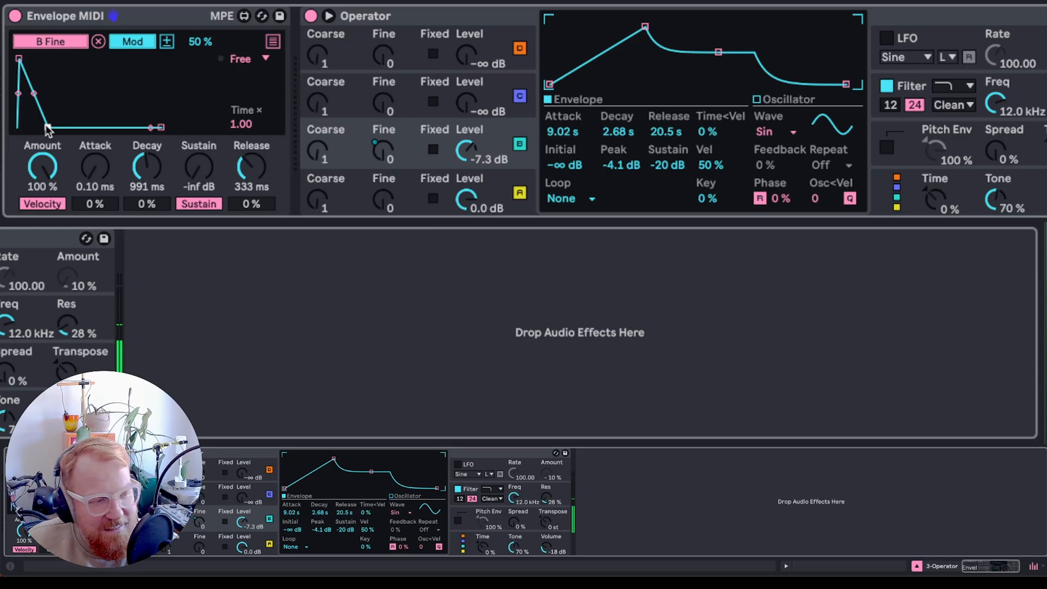
drag(18, 58, 54, 58)
drag(81, 127, 104, 54)
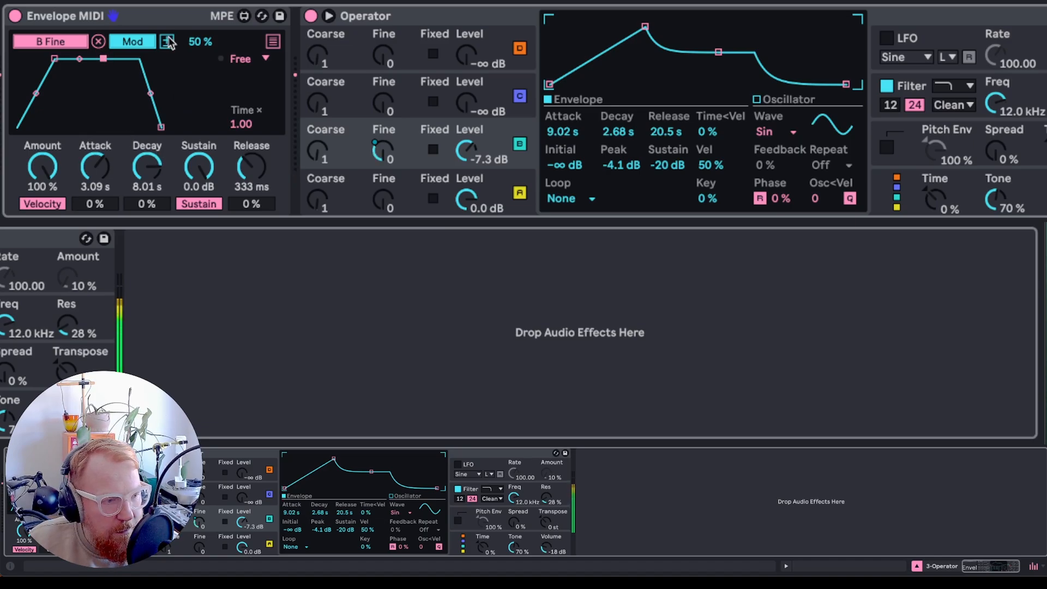
drag(212, 41, 212, 11)
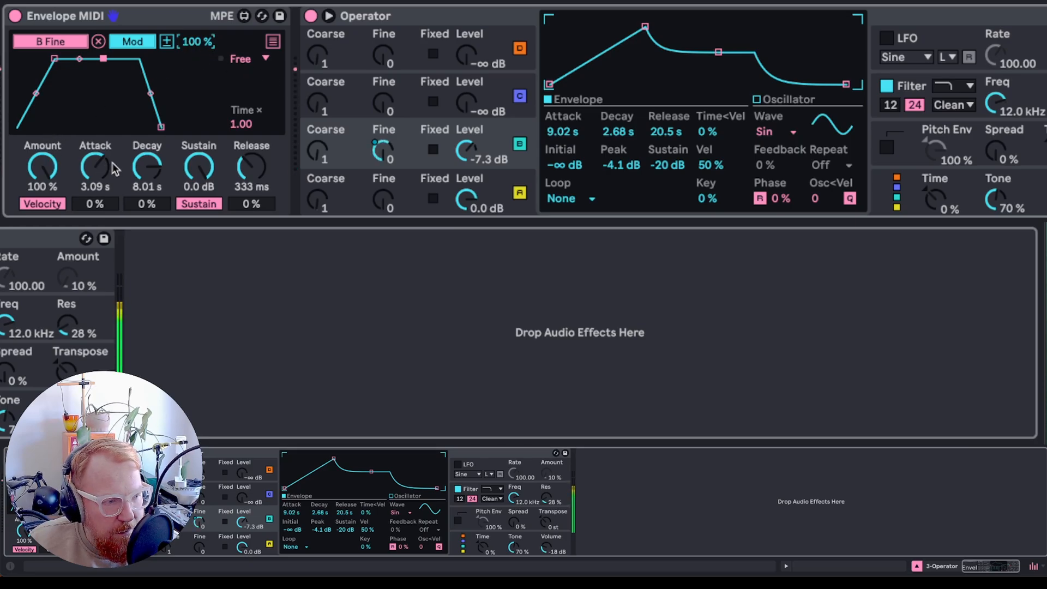
- Delete the Envelope MIDI device
click(170, 20)
key(Delete)
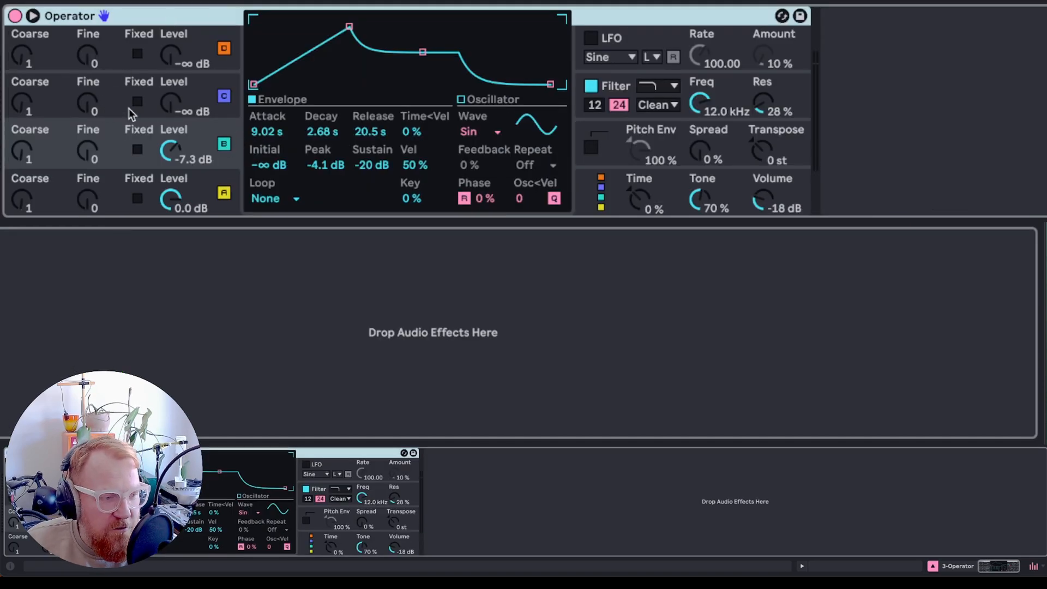
- Try fixed-frequency mode on oscillator B, adjusting its frequency and multiplier, then switch it back off
click(114, 87)
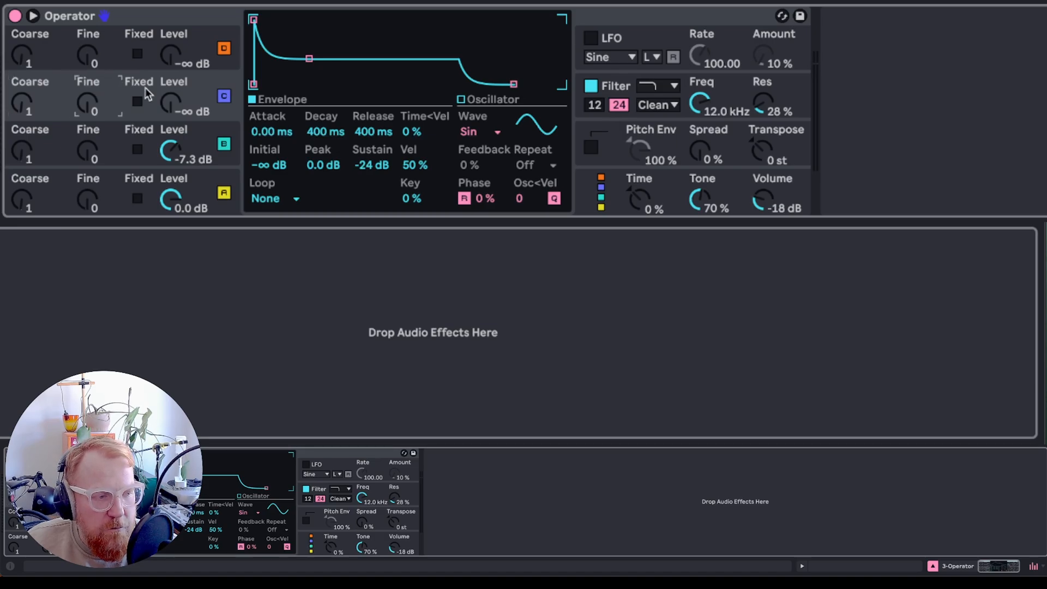
click(137, 150)
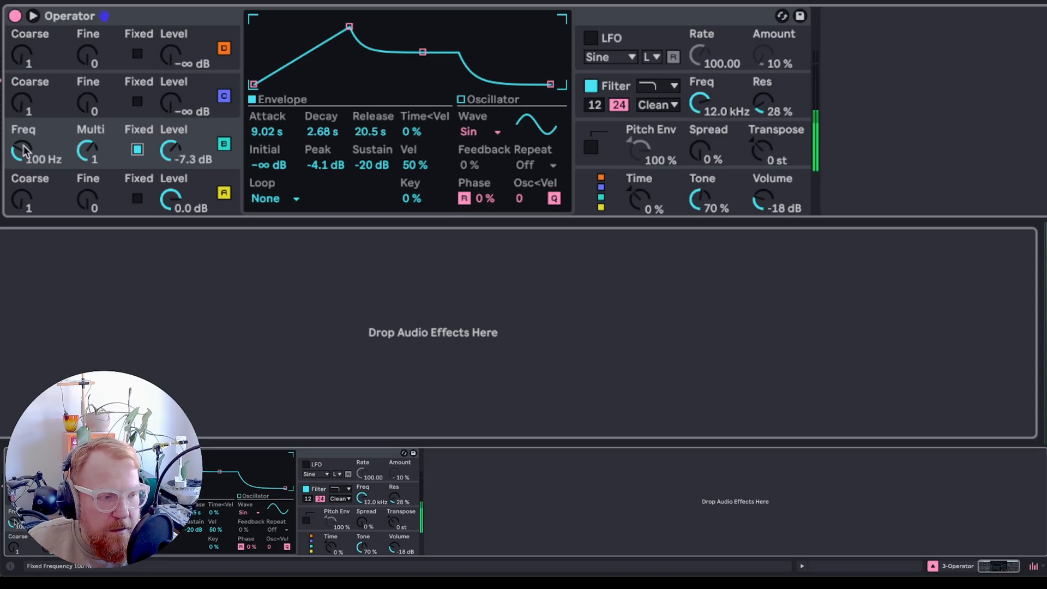
mouse_move(85, 150)
mouse_down()
mouse_move(85, 133)
mouse_move(85, 185)
mouse_move(84, 143)
mouse_move(84, 159)
mouse_up()
drag(20, 150, 20, 117)
click(137, 149)
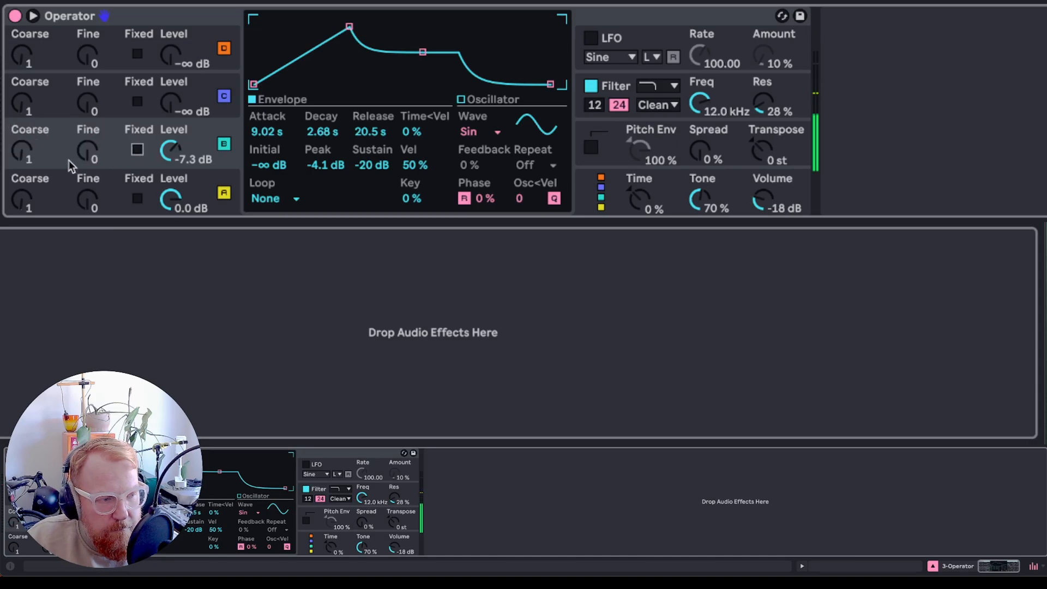
- Set oscillator B's coarse tuning to 4 and lower its level to -9.8 dB
click(29, 156)
mouse_move(28, 156)
mouse_down()
mouse_move(29, 137)
mouse_move(28, 154)
mouse_up()
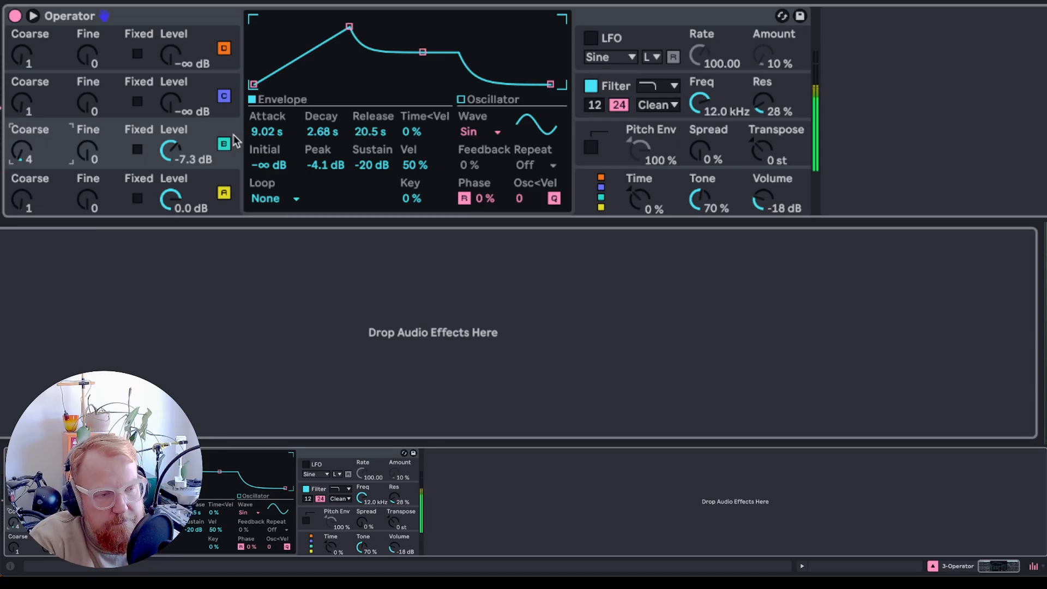
drag(170, 150, 170, 158)
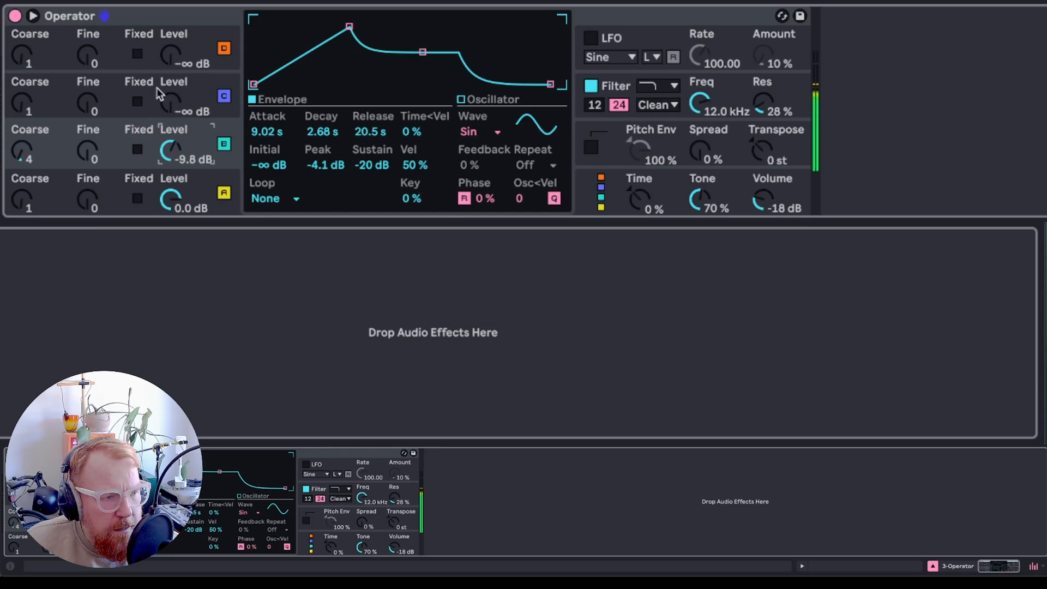
- Switch Operator to a different algorithm in the routing overview
click(209, 81)
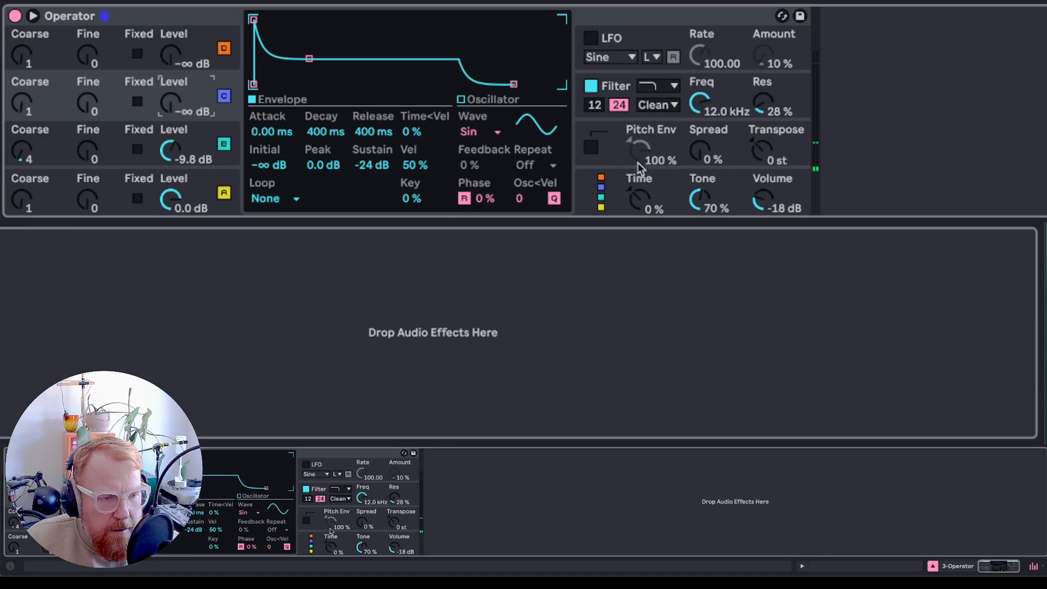
click(614, 195)
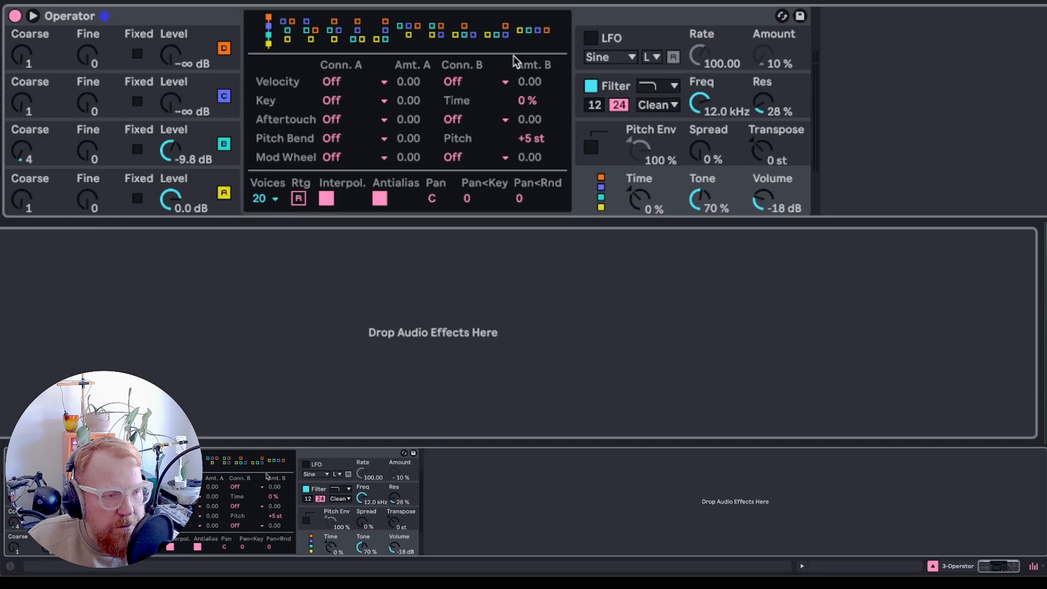
click(288, 34)
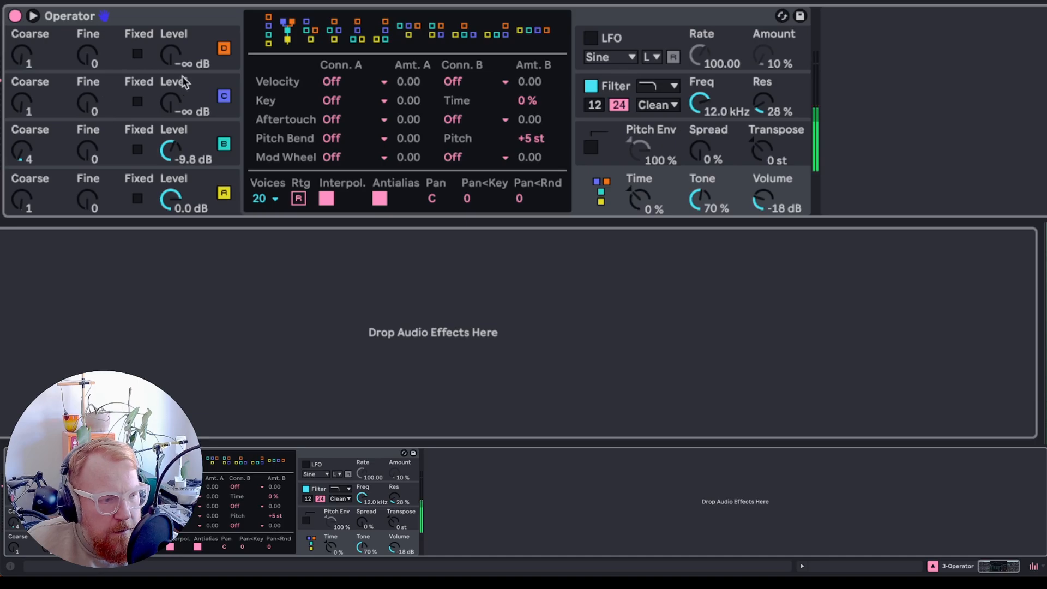
- Bring oscillator C up to -12 dB and set its coarse tuning to 16
drag(171, 103, 171, 84)
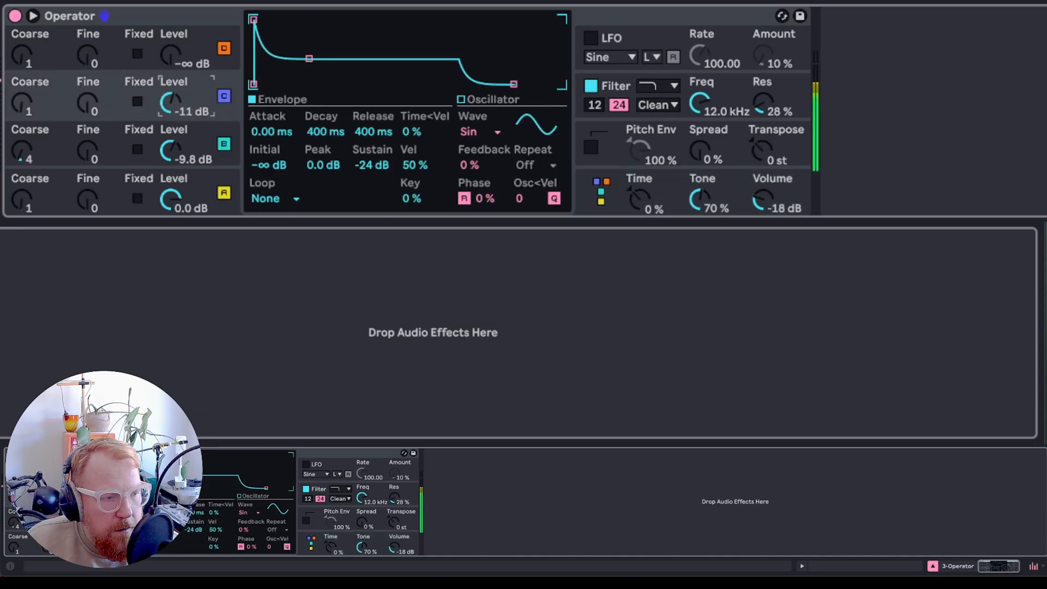
drag(22, 105, 22, 83)
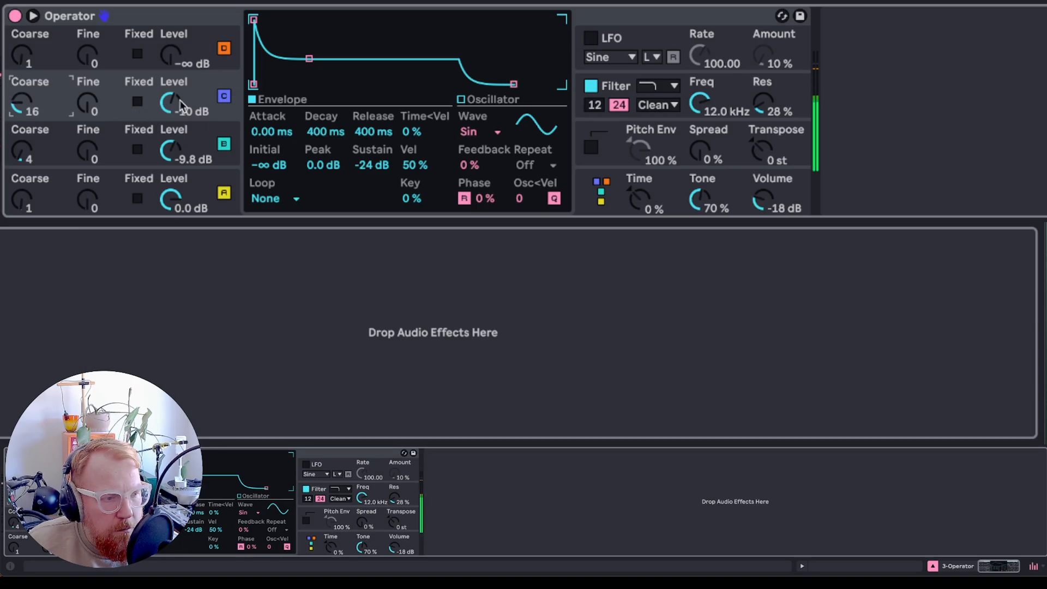
drag(170, 103, 170, 107)
drag(88, 103, 87, 70)
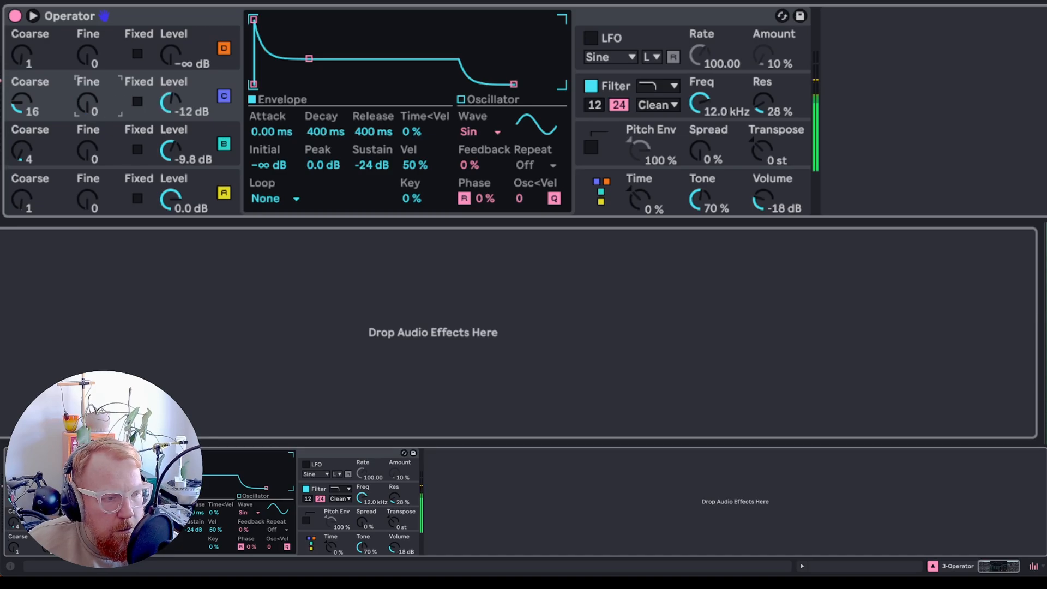
- Switch oscillator C to fixed frequency with a 0.01 multiplier and a frequency of 199 Hz
click(137, 101)
click(87, 103)
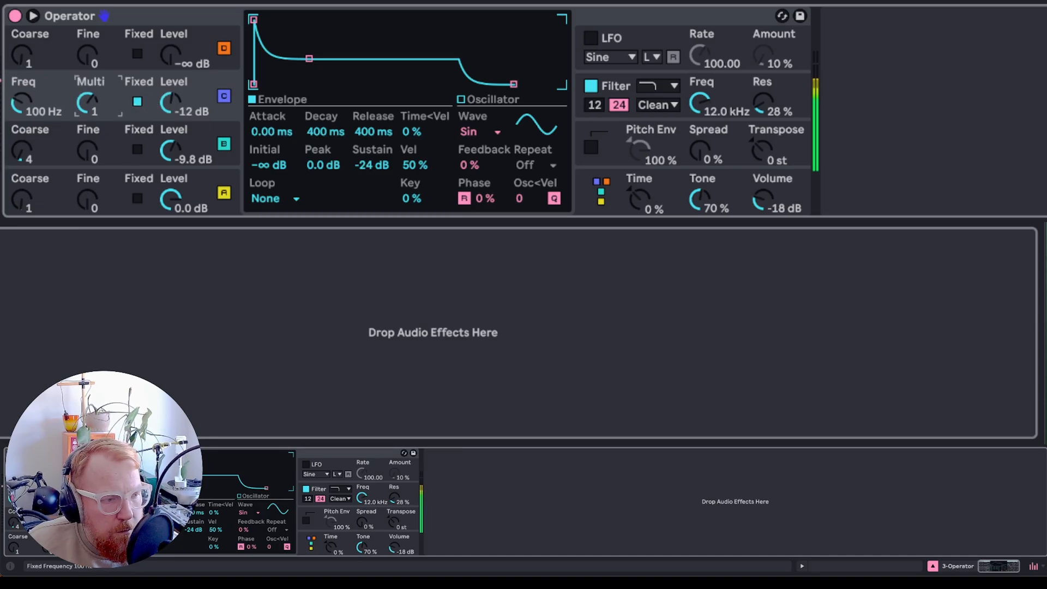
mouse_move(22, 102)
mouse_down()
mouse_move(22, 87)
mouse_move(22, 115)
mouse_up()
mouse_move(87, 104)
mouse_down()
mouse_move(87, 135)
mouse_move(88, 120)
mouse_up()
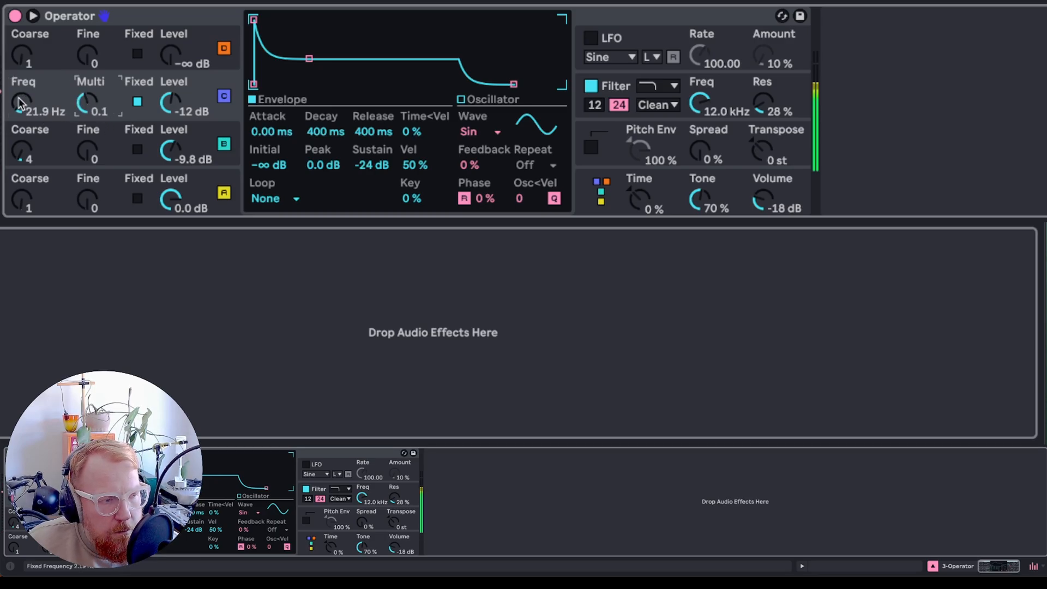
drag(20, 103, 20, 91)
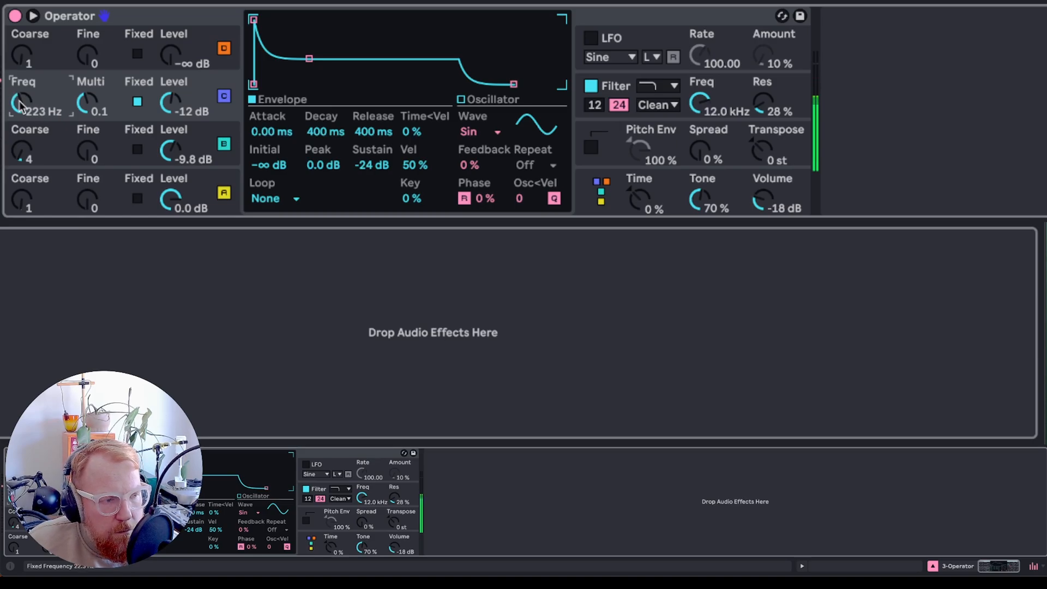
mouse_move(98, 106)
mouse_down()
mouse_move(99, 122)
mouse_move(92, 109)
mouse_up()
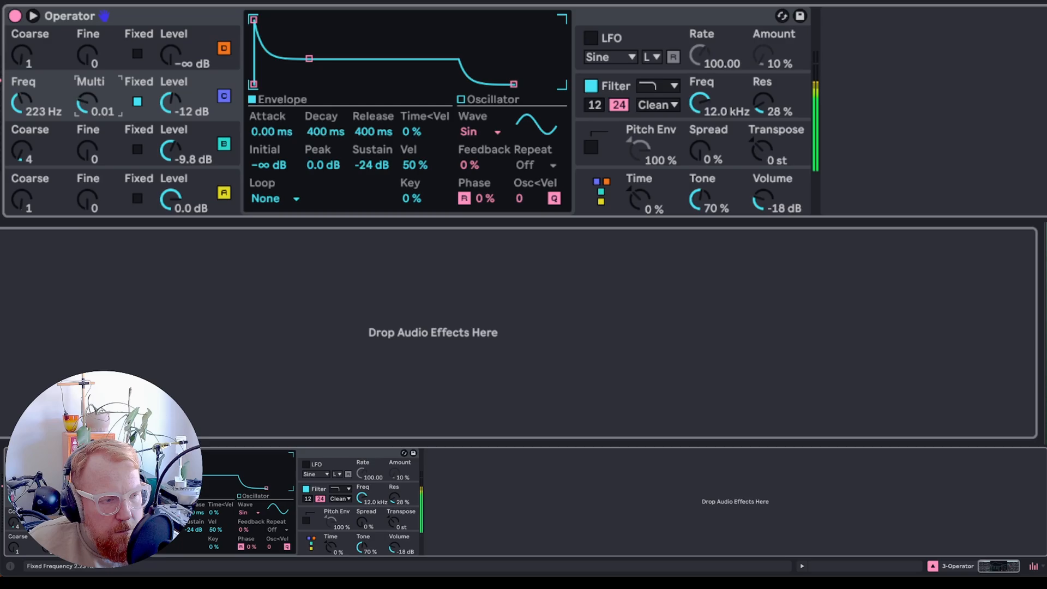
drag(18, 100, 20, 114)
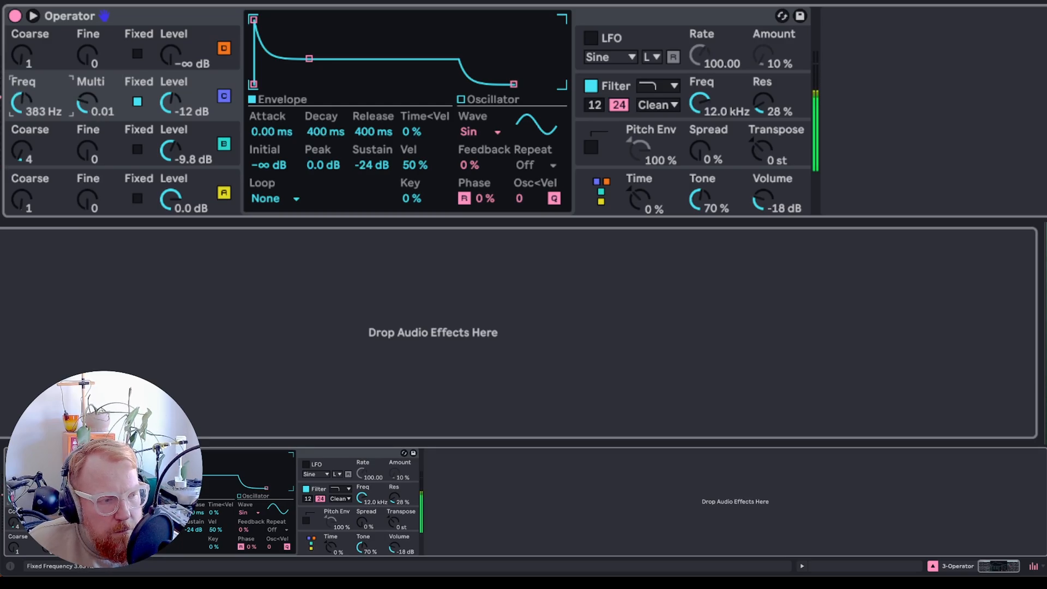
mouse_move(172, 105)
mouse_down()
mouse_move(172, 119)
mouse_move(172, 93)
mouse_up()
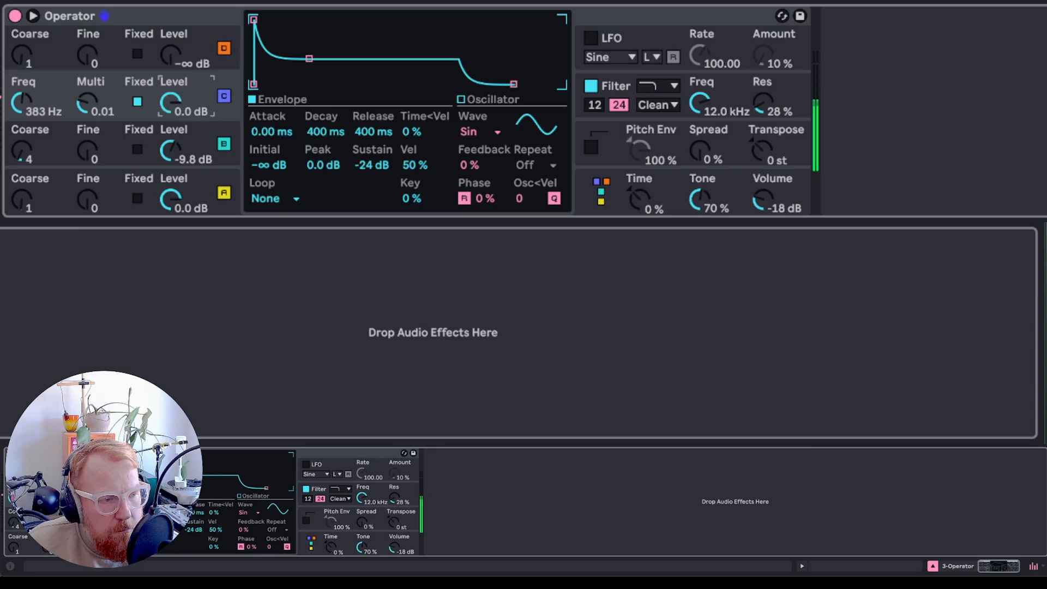
mouse_move(20, 100)
mouse_down()
mouse_move(21, 85)
mouse_move(20, 103)
mouse_up()
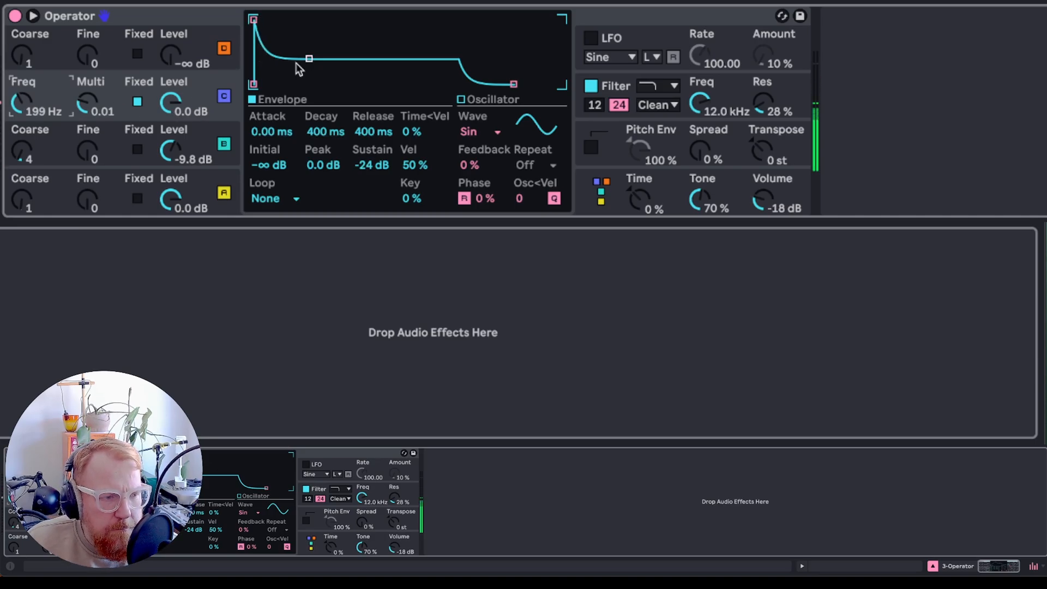
- Set oscillator C's sustain to 0.0 dB, level to -13 dB, attack to 7.90 s and release to 6.19 s
drag(309, 58, 309, 20)
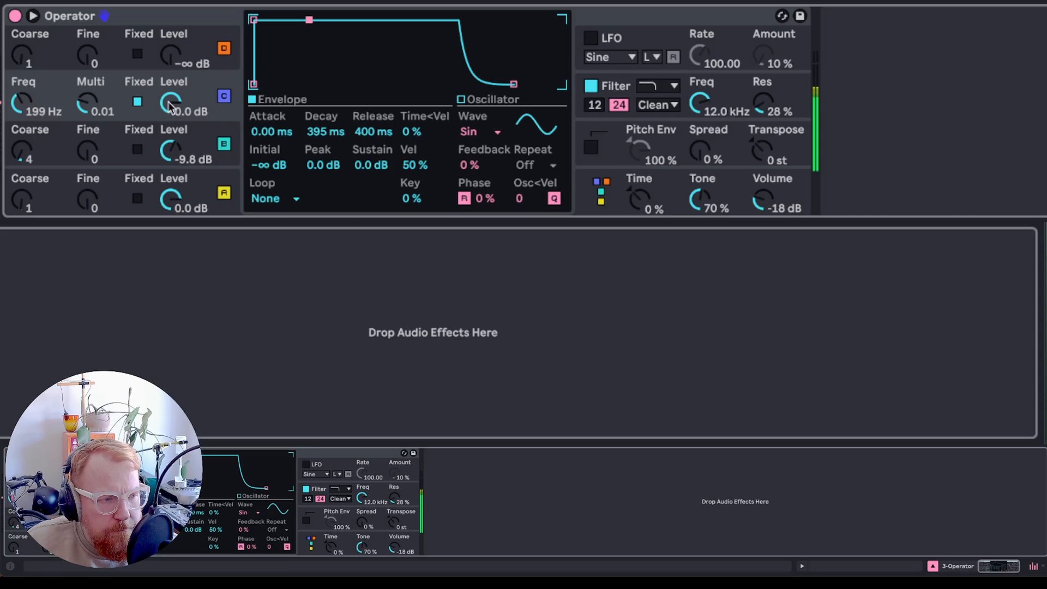
drag(170, 105, 170, 122)
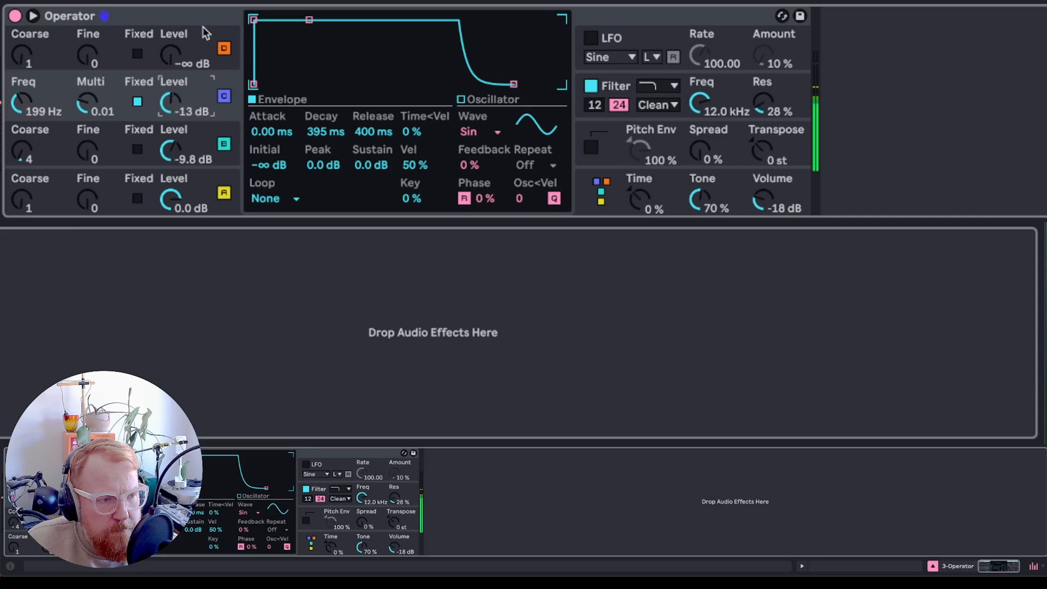
drag(253, 19, 348, 19)
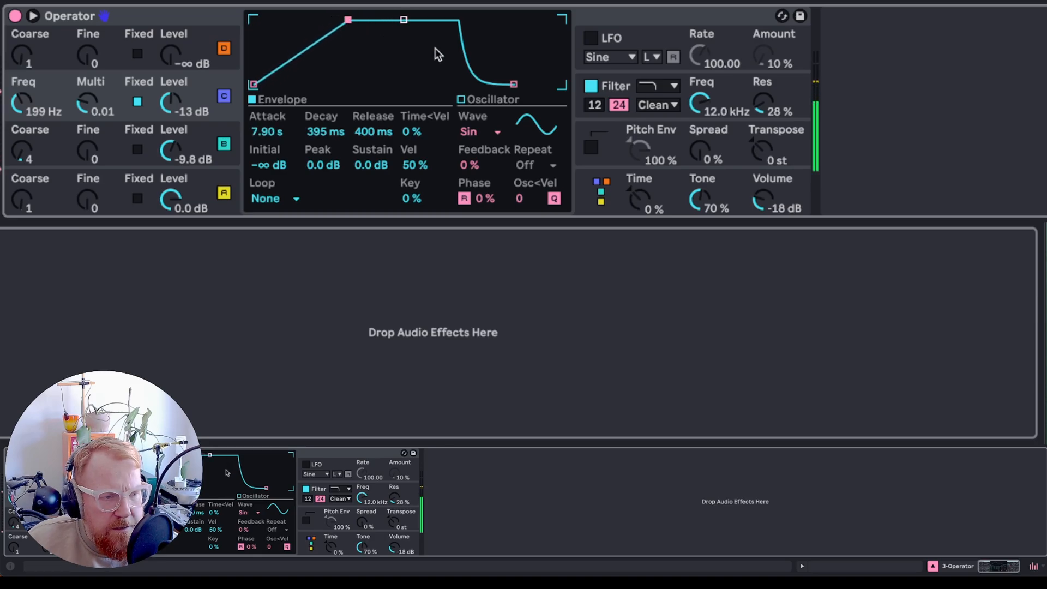
drag(512, 84, 539, 84)
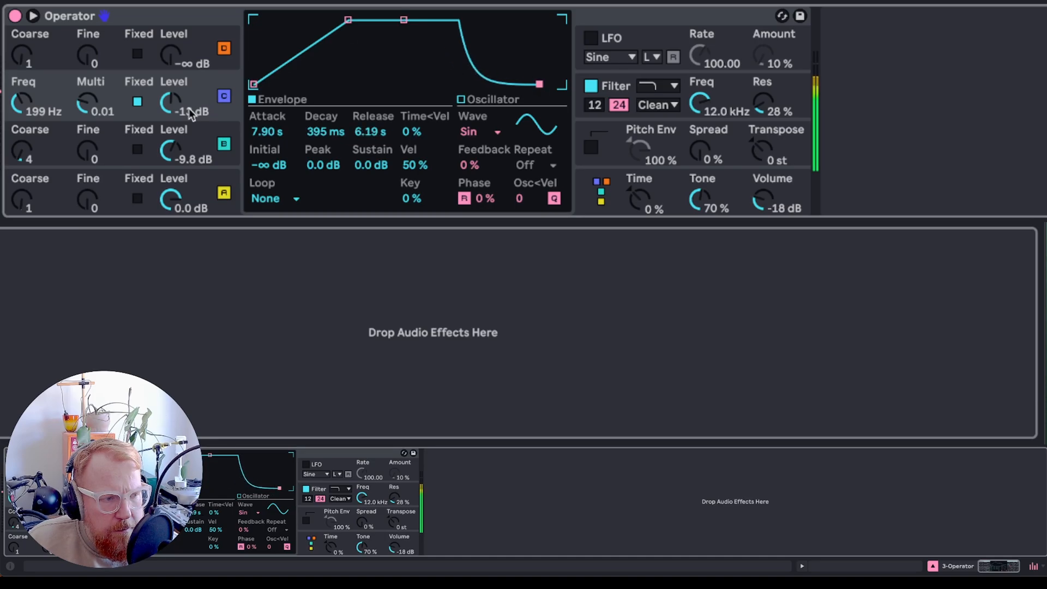
- Raise oscillator D to -7.3 dB and shape its envelope: attack 11.8 s, decay 11.2 s, sustain -19 dB, release 4.32 s
click(110, 38)
mouse_move(170, 56)
mouse_down()
mouse_move(170, 33)
mouse_move(170, 42)
mouse_up()
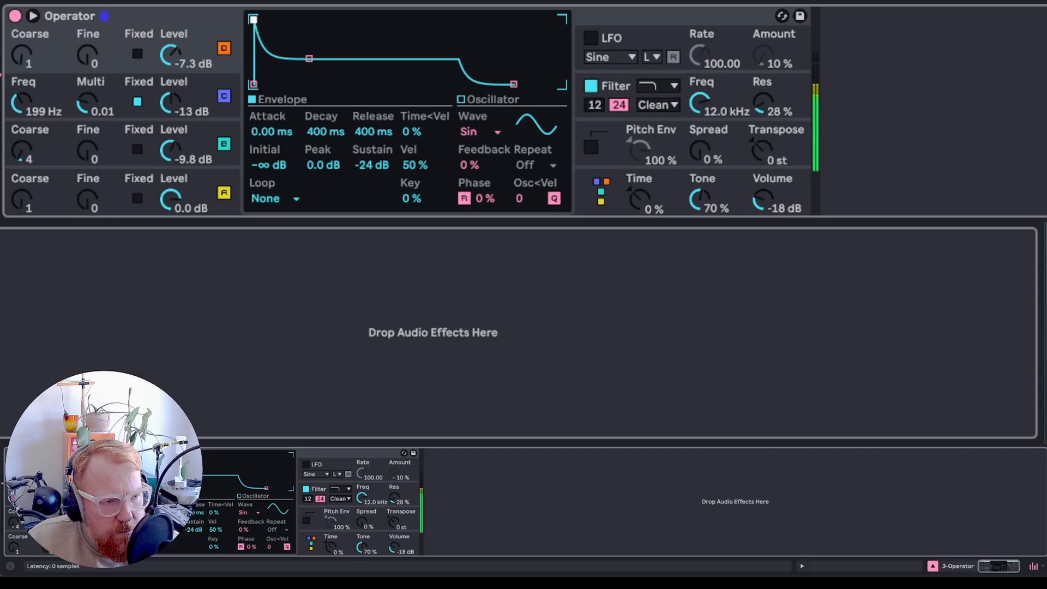
drag(254, 20, 352, 19)
drag(407, 57, 438, 50)
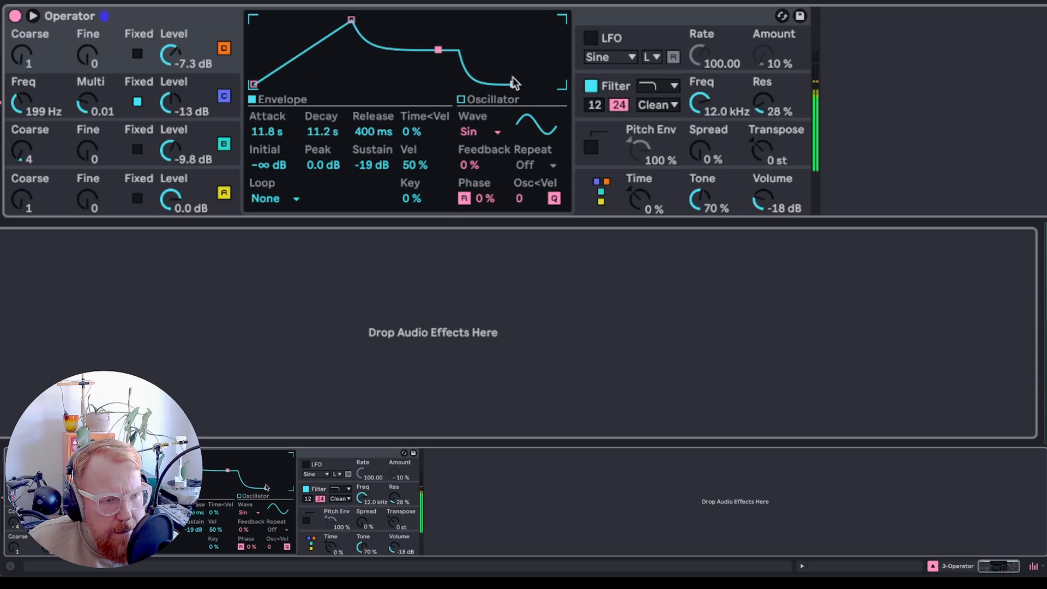
drag(514, 84, 536, 84)
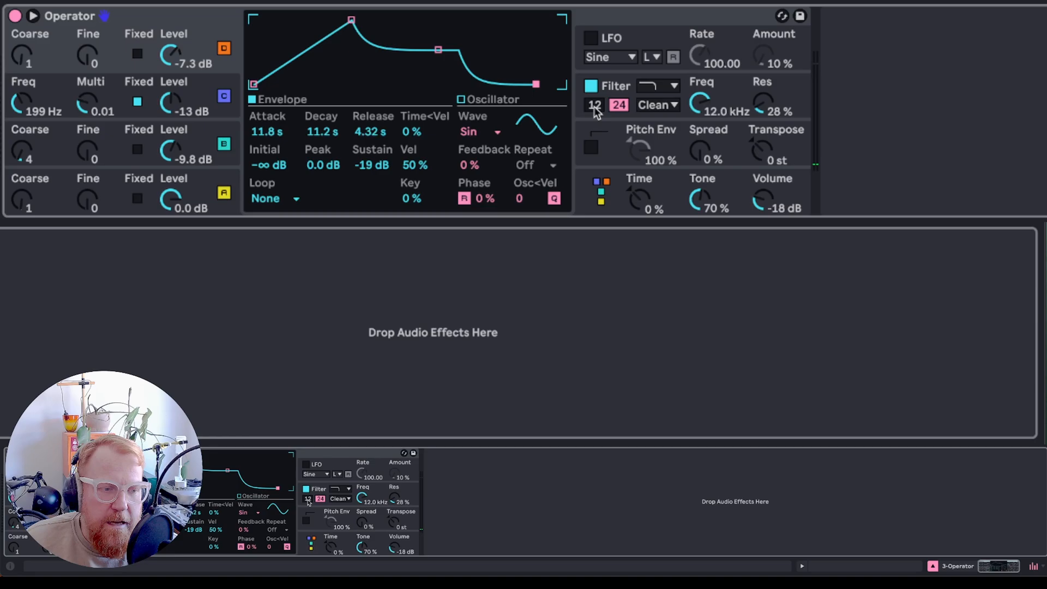
- Lower Operator's filter frequency to 4.91 kHz
drag(700, 103, 700, 114)
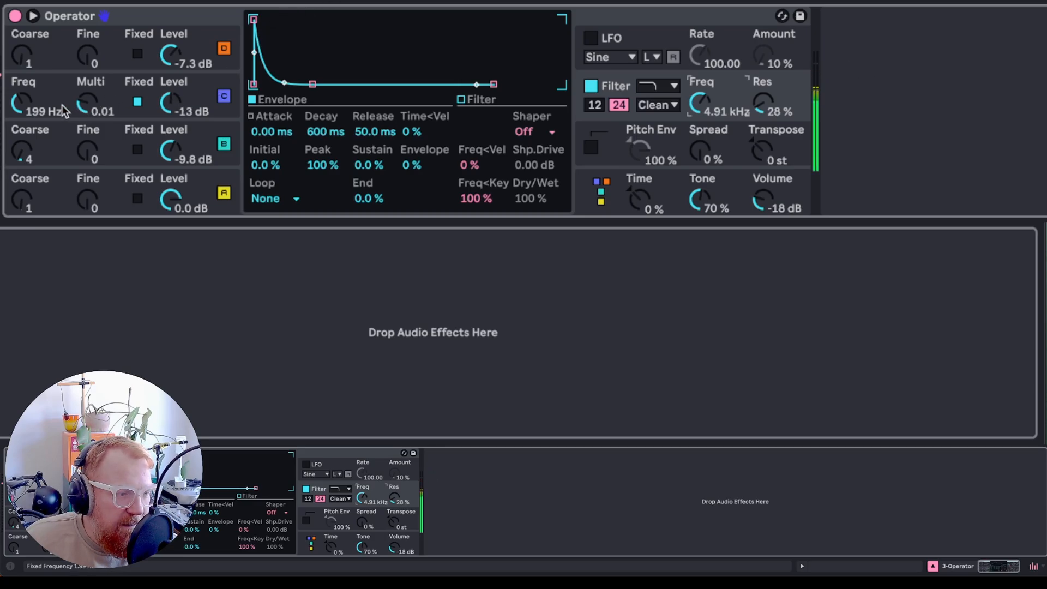
- Lower oscillator C's fixed frequency to 148 Hz and set both oscillator C and D levels to -15 dB
drag(22, 102, 21, 117)
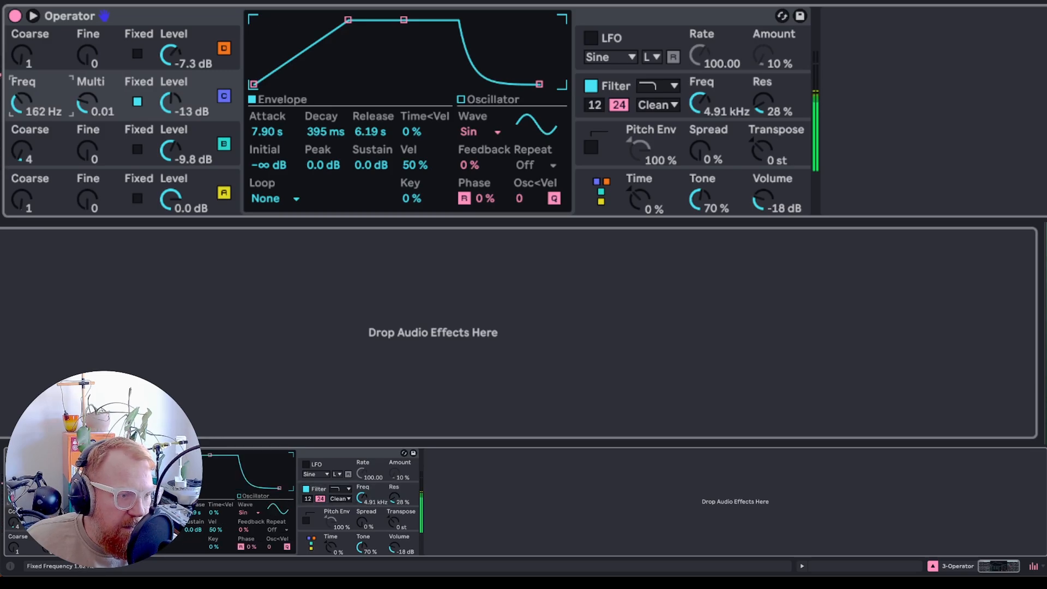
drag(21, 117, 22, 123)
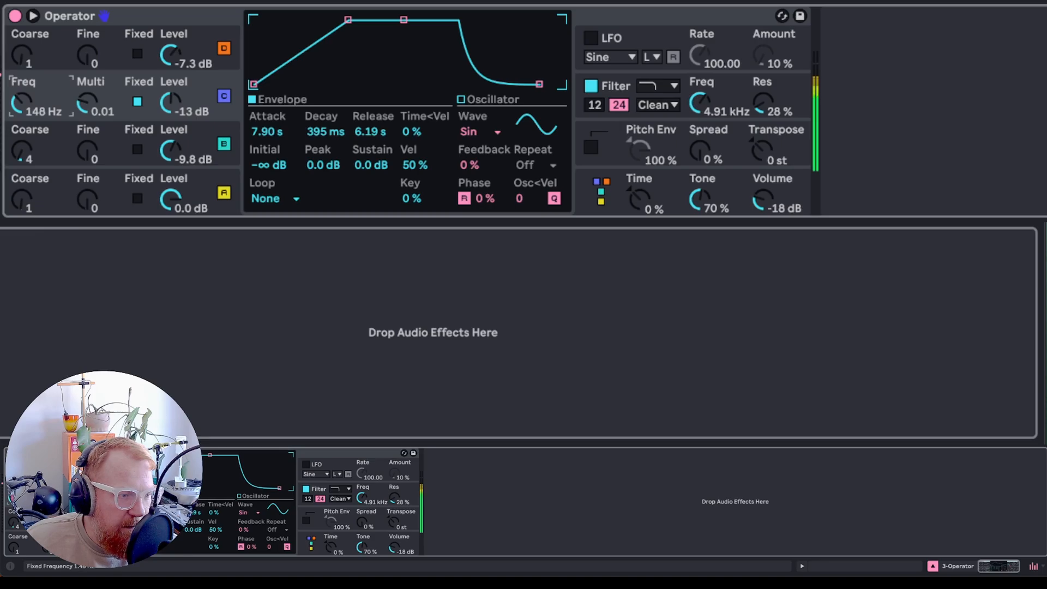
drag(165, 96, 165, 99)
mouse_move(170, 55)
mouse_down()
mouse_move(170, 81)
mouse_move(170, 68)
mouse_up()
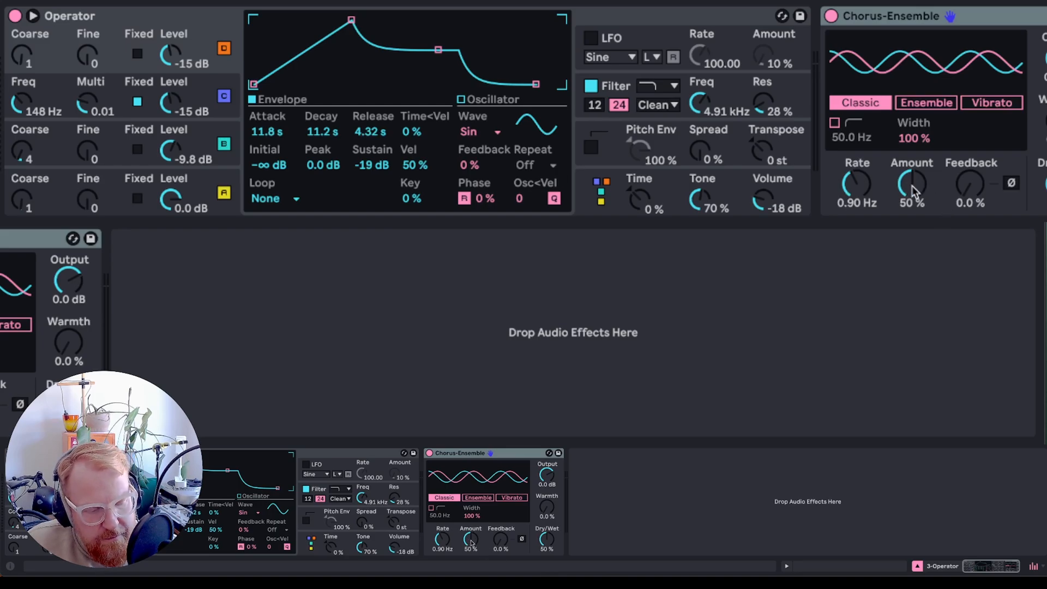
- Set the Chorus-Ensemble amount to 87% in Classic mode and its dry/wet to 64%
drag(915, 191, 857, 177)
click(926, 102)
click(864, 103)
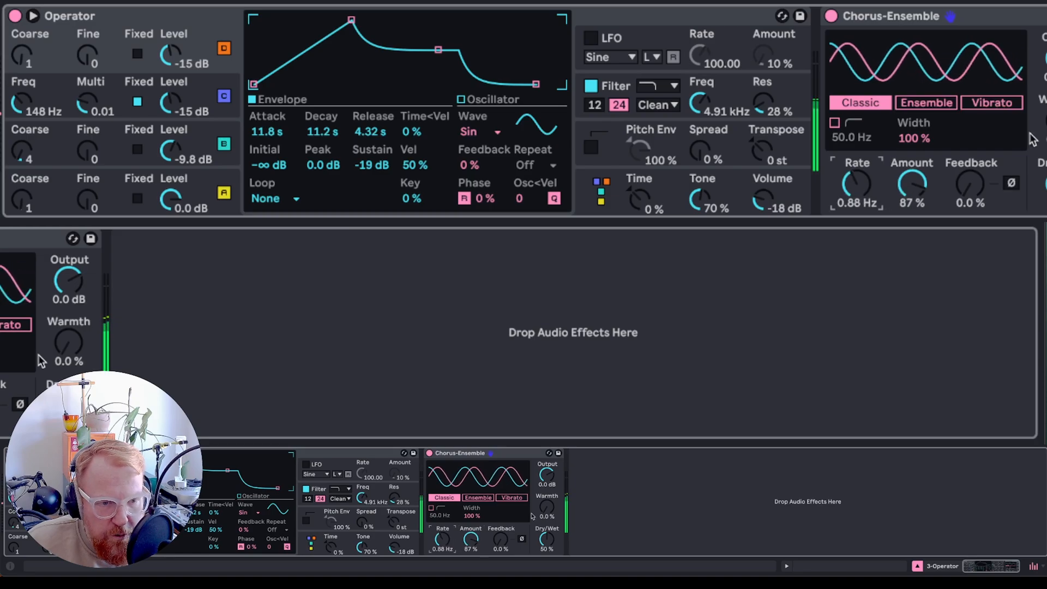
drag(547, 540, 546, 532)
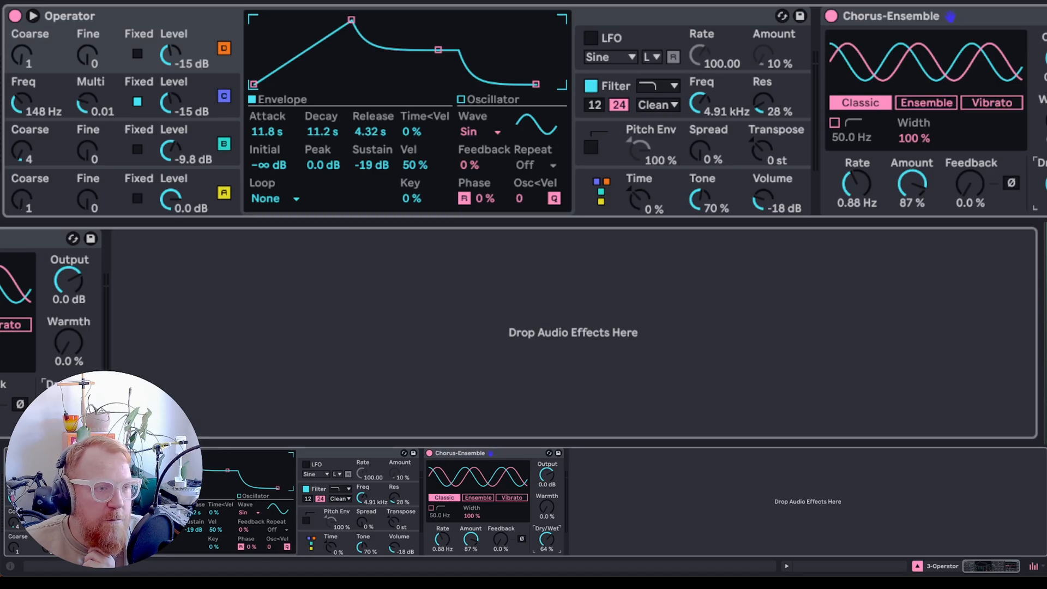
- Set the Reverb's decay to 10.7 s and its diffuse level to 2.8 dB
key(Return)
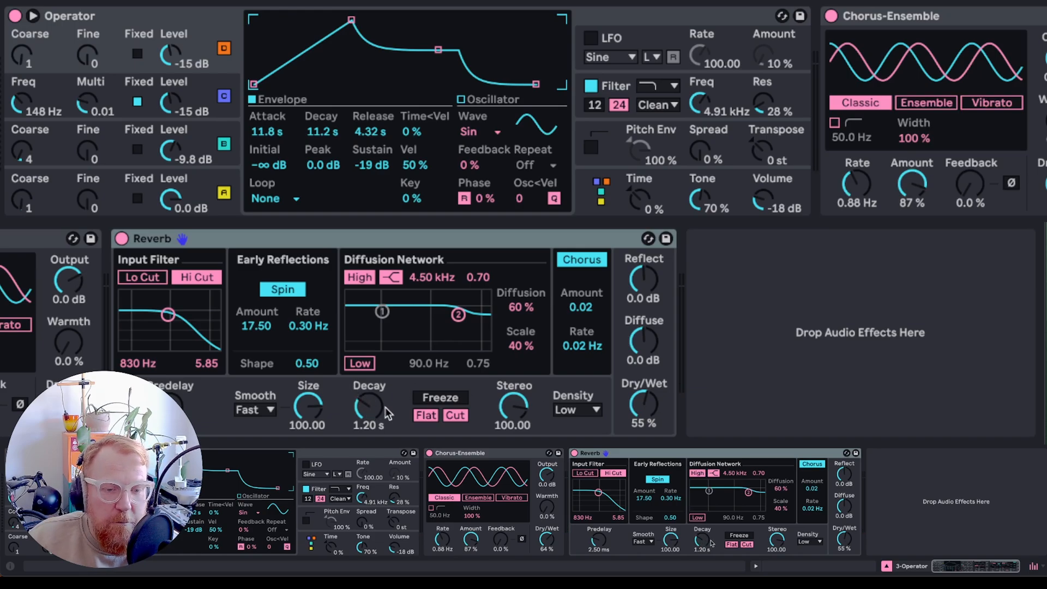
drag(369, 408, 368, 357)
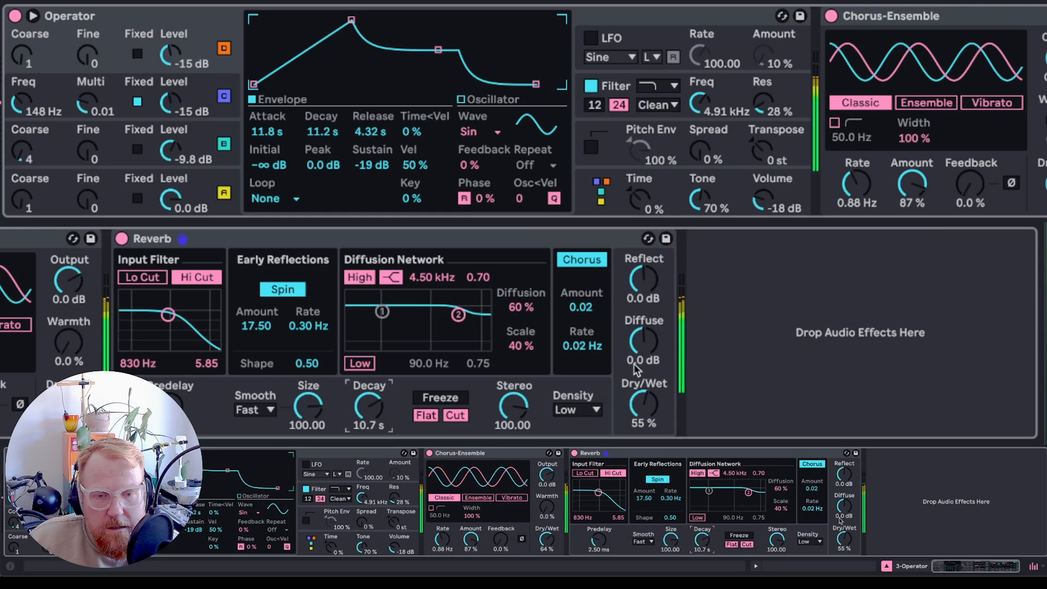
drag(642, 351, 637, 295)
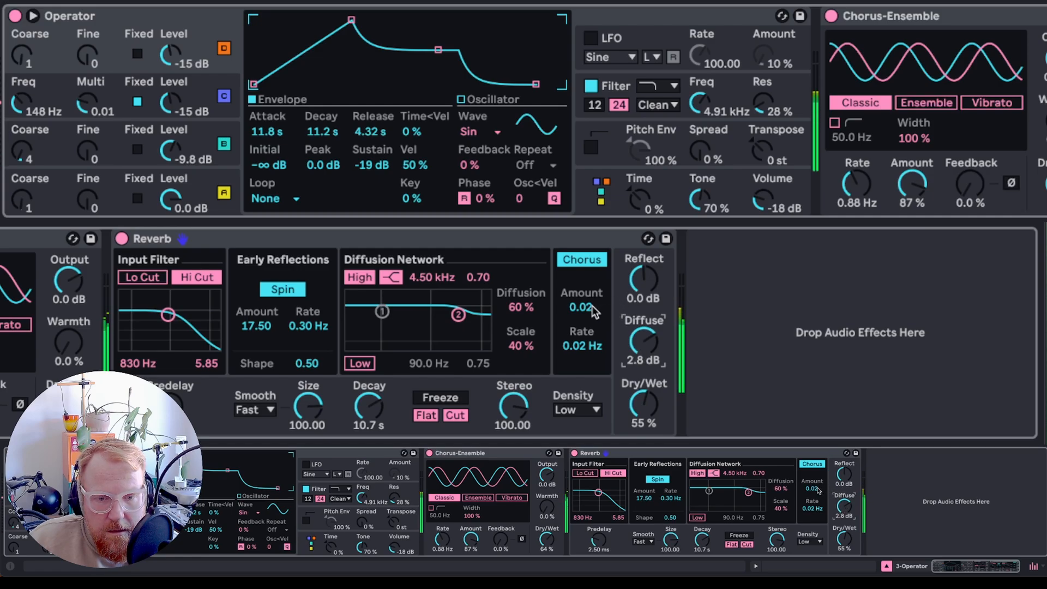
- Move the Reverb diffusion network's low shelf point to 119 Hz with a 0.62 setting
click(589, 412)
click(588, 416)
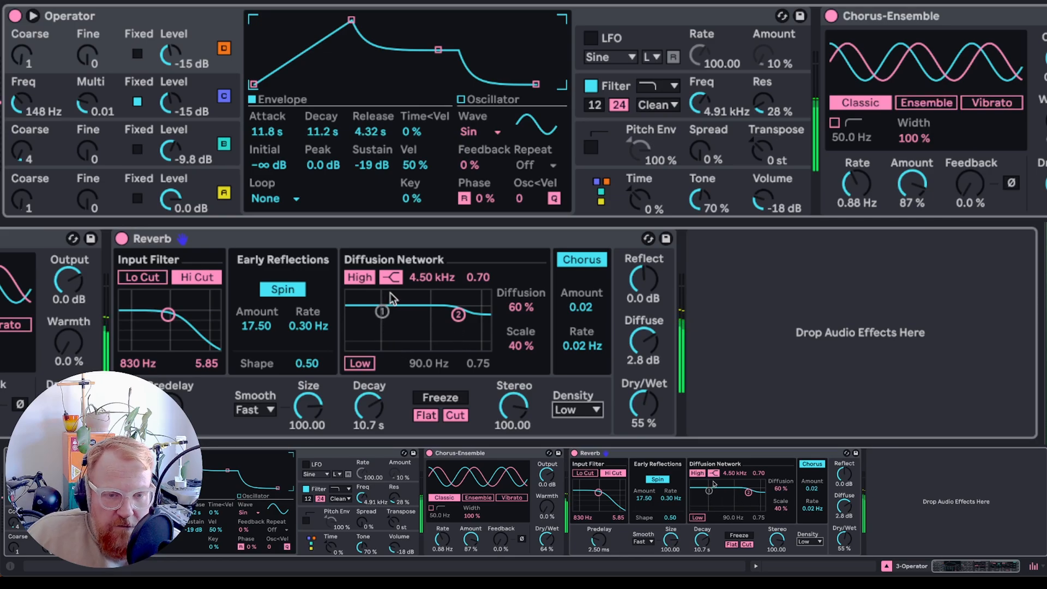
click(356, 364)
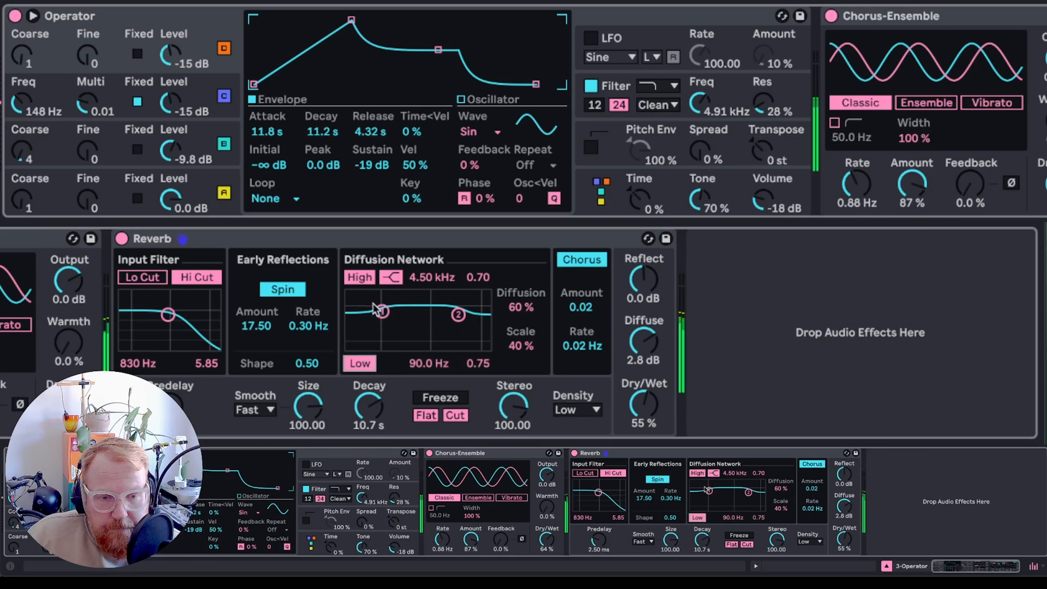
drag(382, 312, 386, 318)
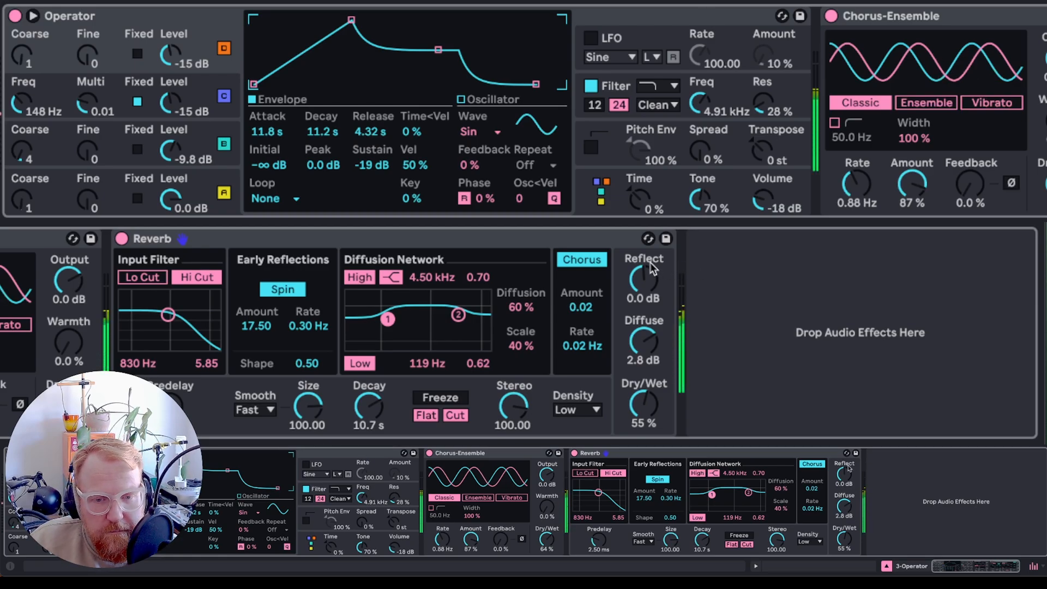
drag(644, 279, 644, 269)
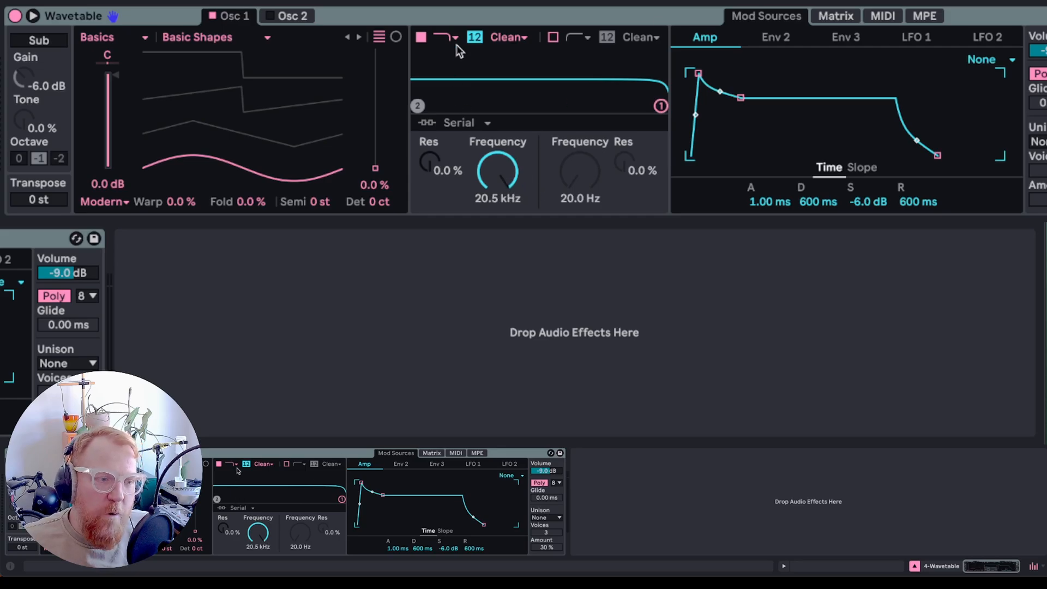
- Load the Beating 1 wavetable into Wavetable's oscillator 1 and set its position to 50%
click(427, 12)
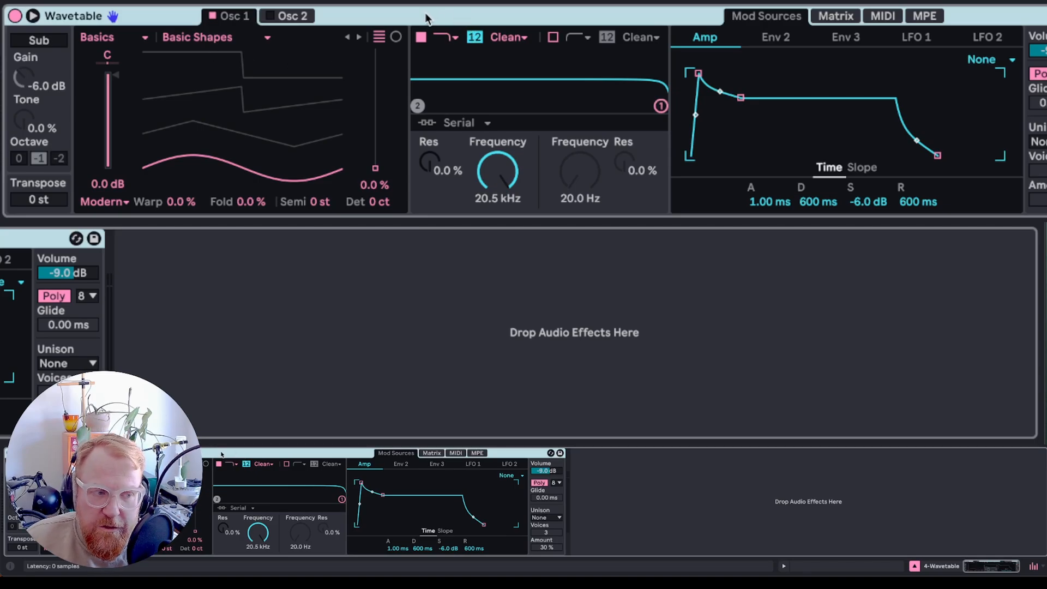
click(208, 36)
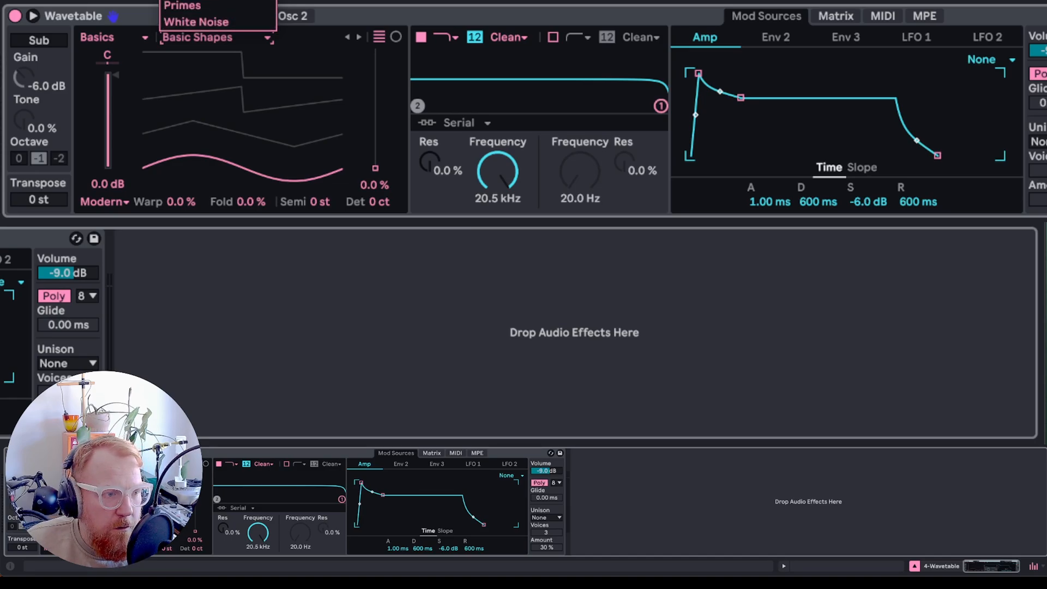
click(188, 0)
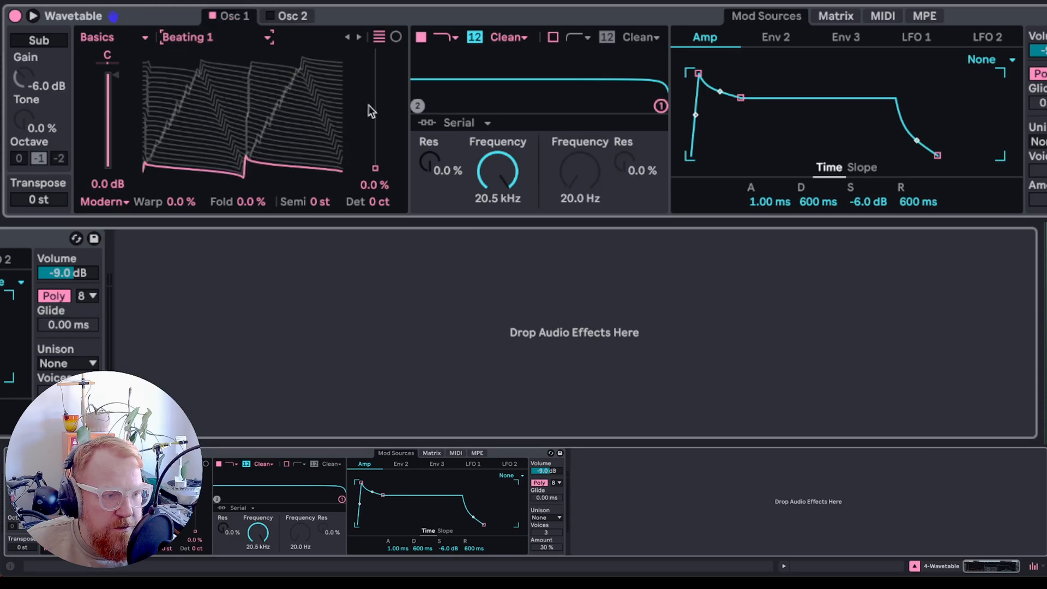
drag(375, 168, 375, 124)
click(369, 186)
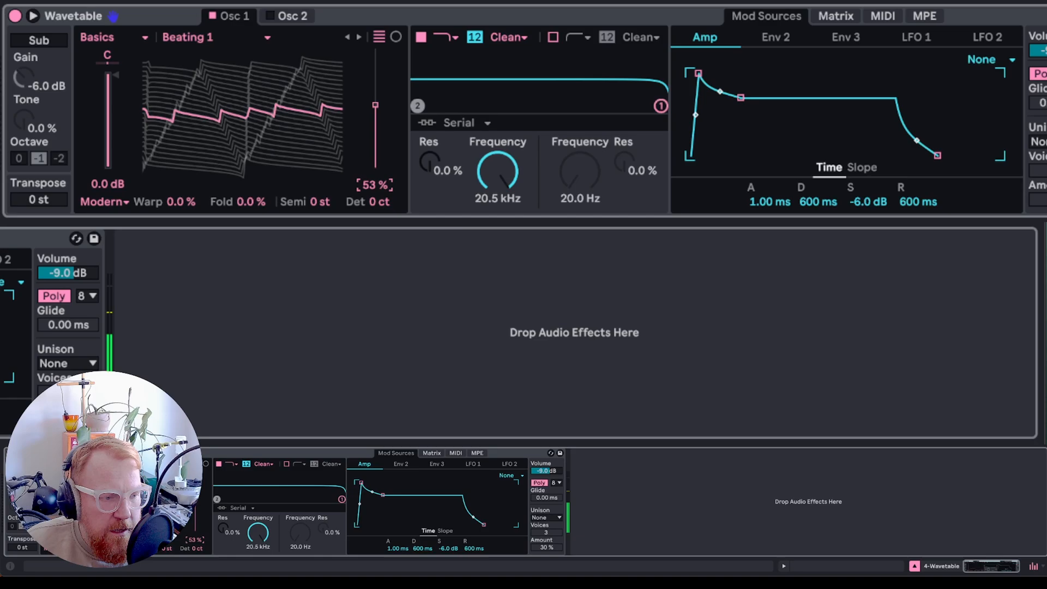
drag(369, 190, 370, 192)
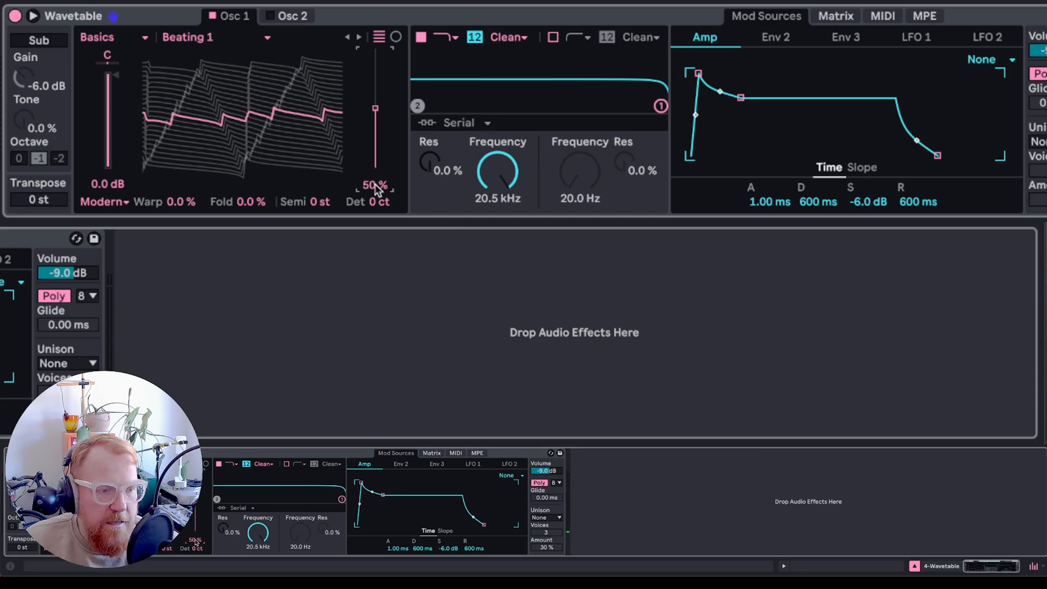
- Route LFO 1 to oscillator 1 position with an amount of 50 in the modulation matrix
click(840, 16)
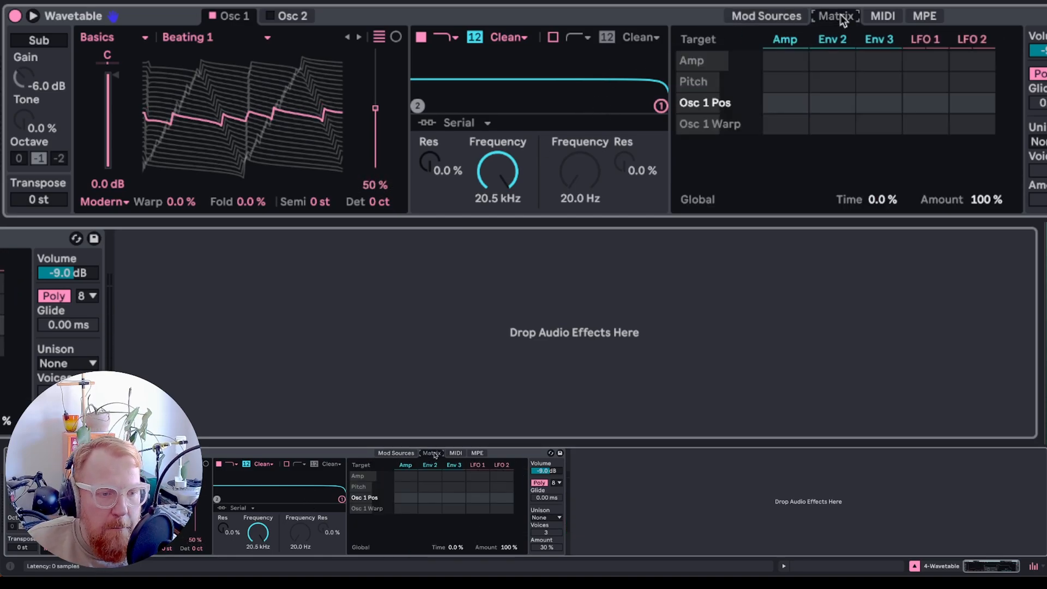
click(33, 16)
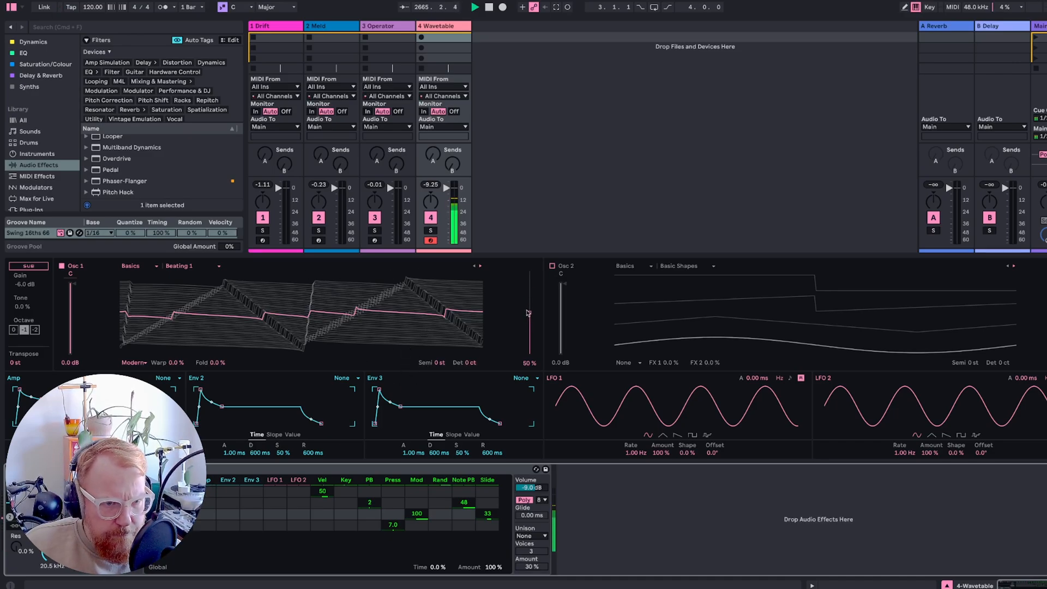
mouse_move(528, 313)
mouse_down()
mouse_move(528, 296)
mouse_move(527, 313)
mouse_up()
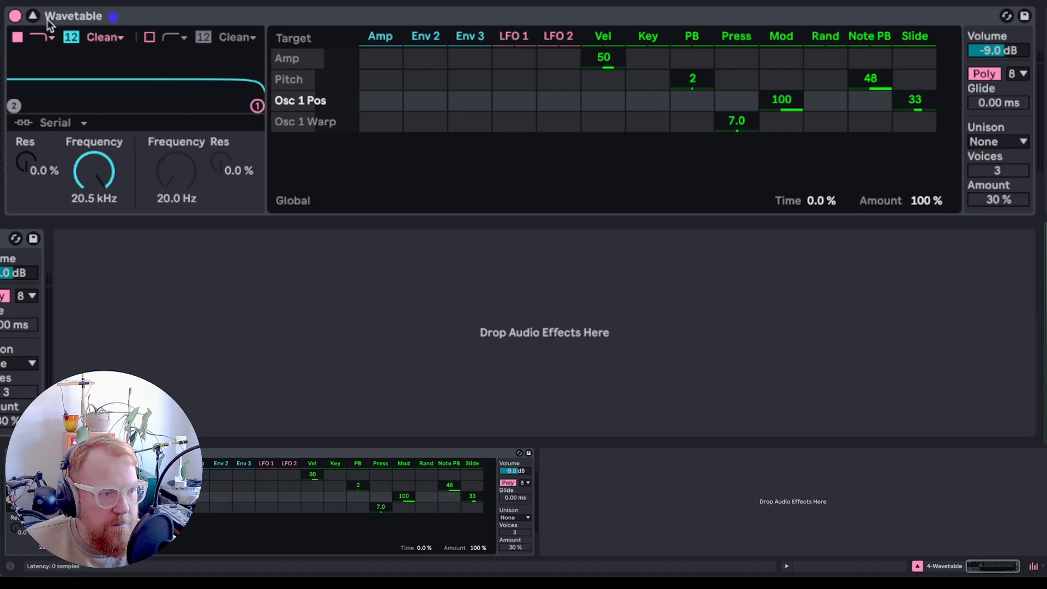
click(34, 16)
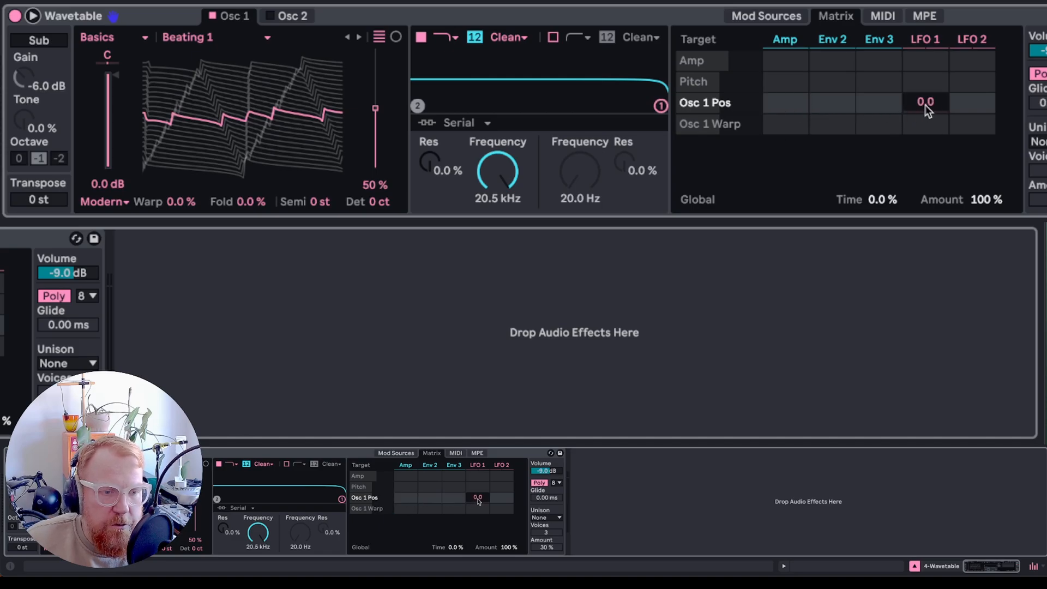
drag(928, 104, 929, 77)
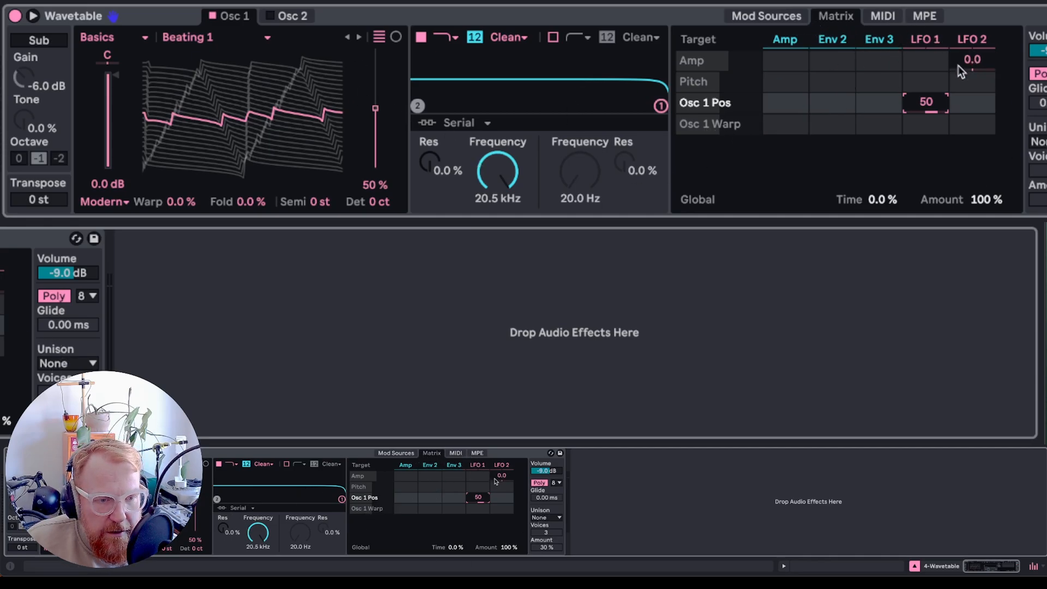
- Set LFO 1 to a sine waveform with a shape of -3.1%
click(784, 23)
click(783, 25)
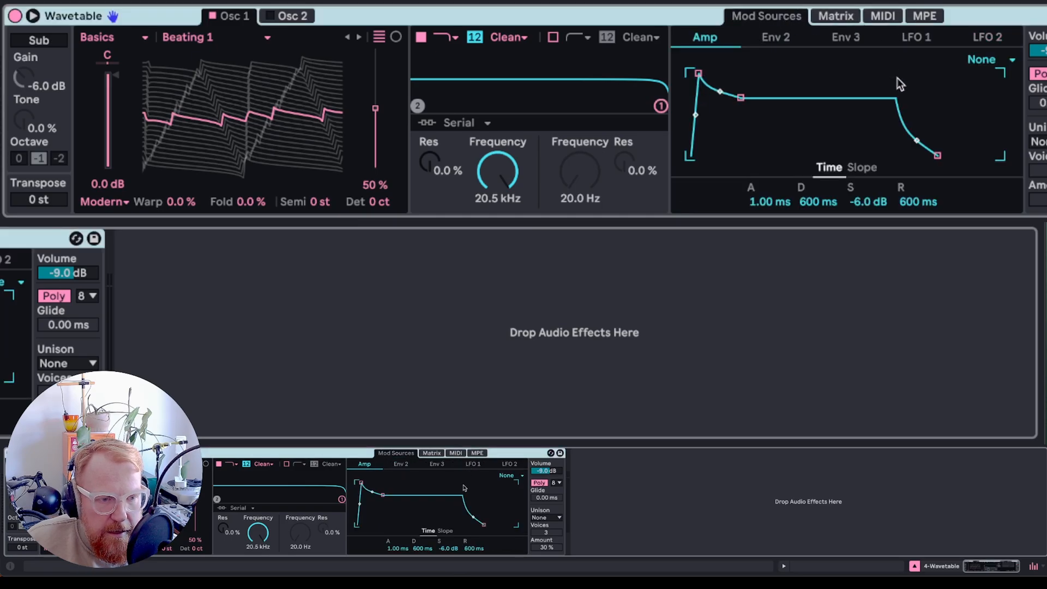
click(927, 39)
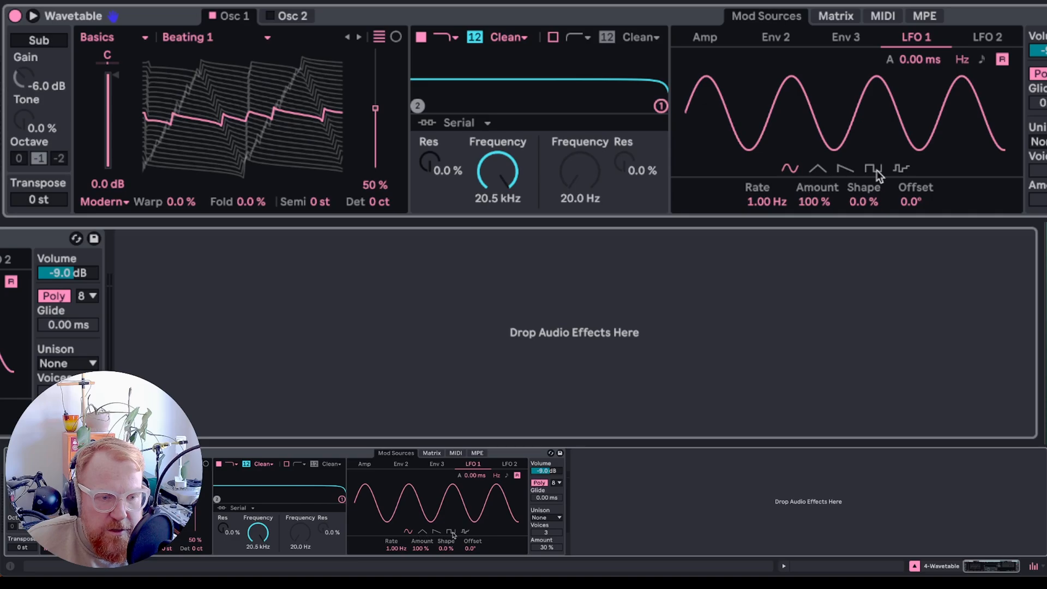
click(902, 170)
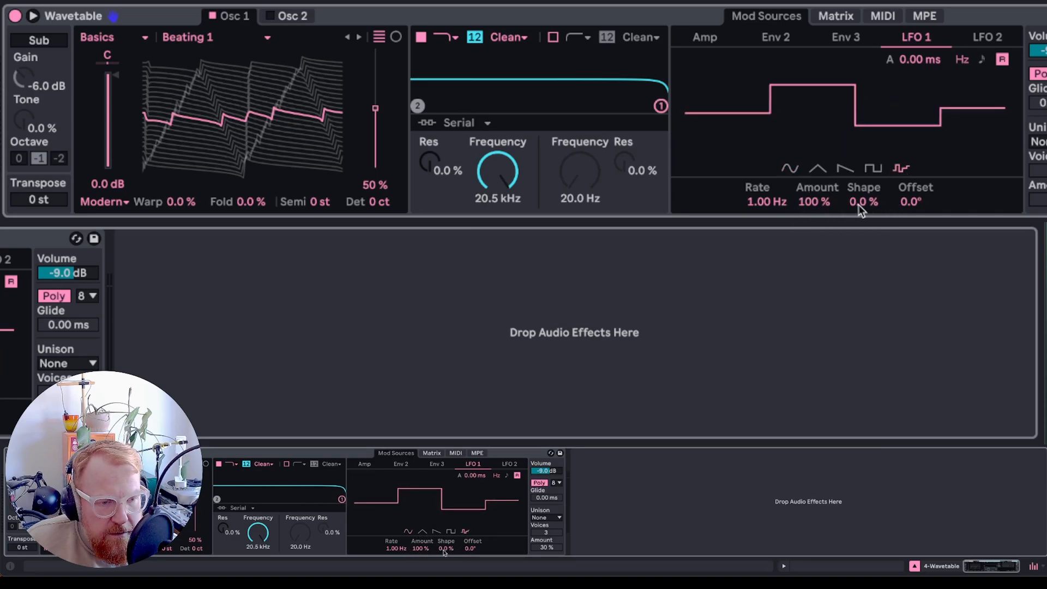
drag(866, 203, 866, 161)
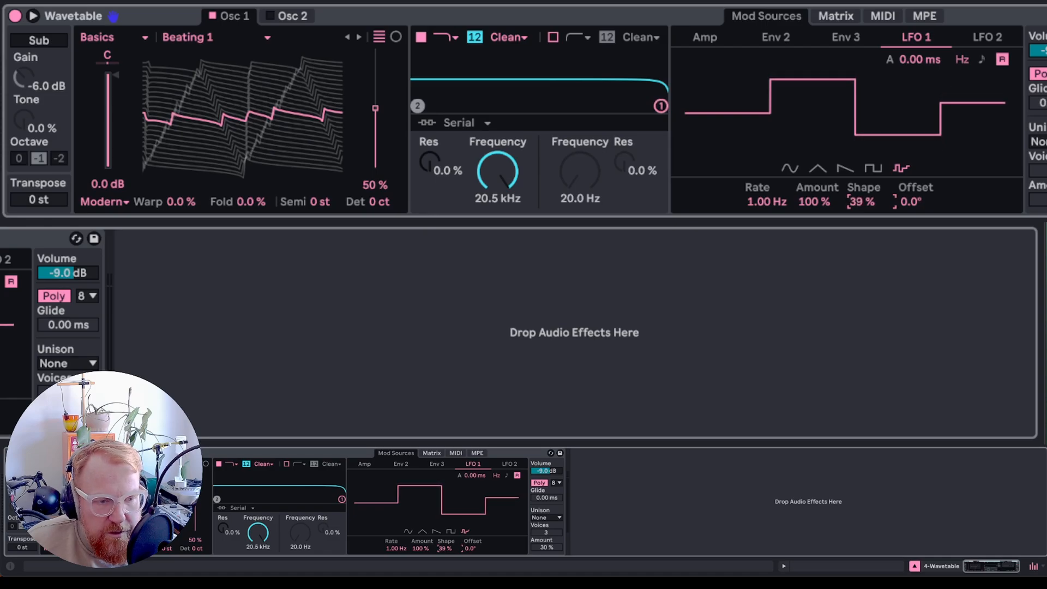
click(790, 169)
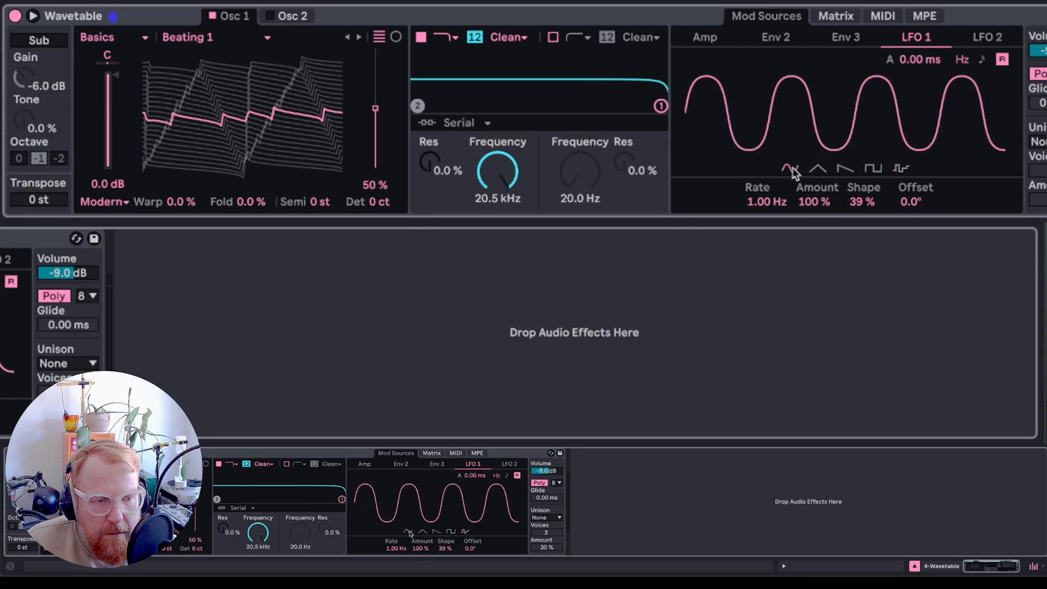
drag(862, 201, 862, 242)
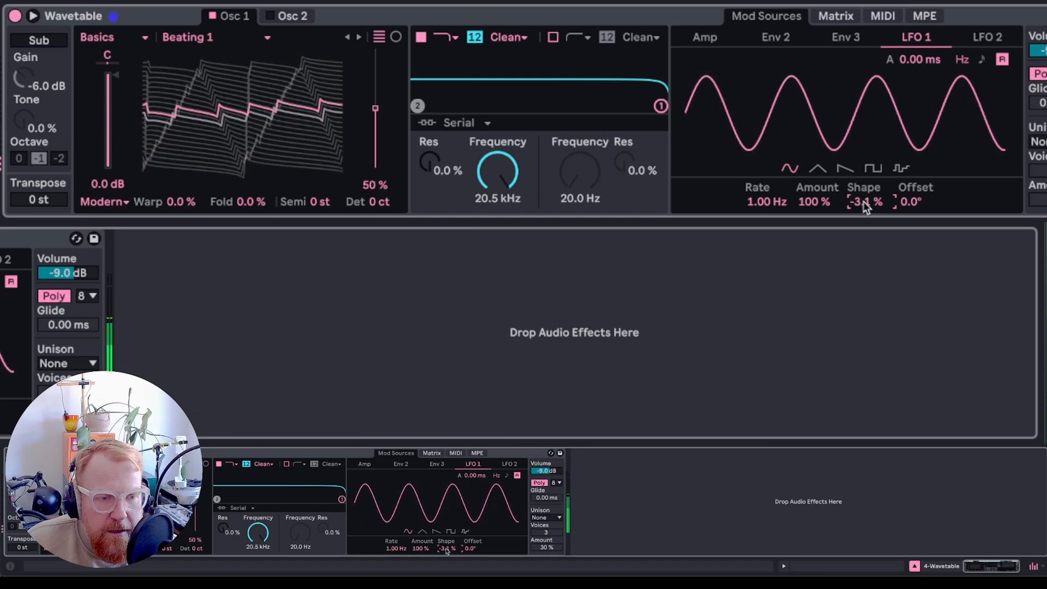
- Route LFO 2 to LFO 1 shaping with an amount of 33 in the modulation matrix
click(873, 16)
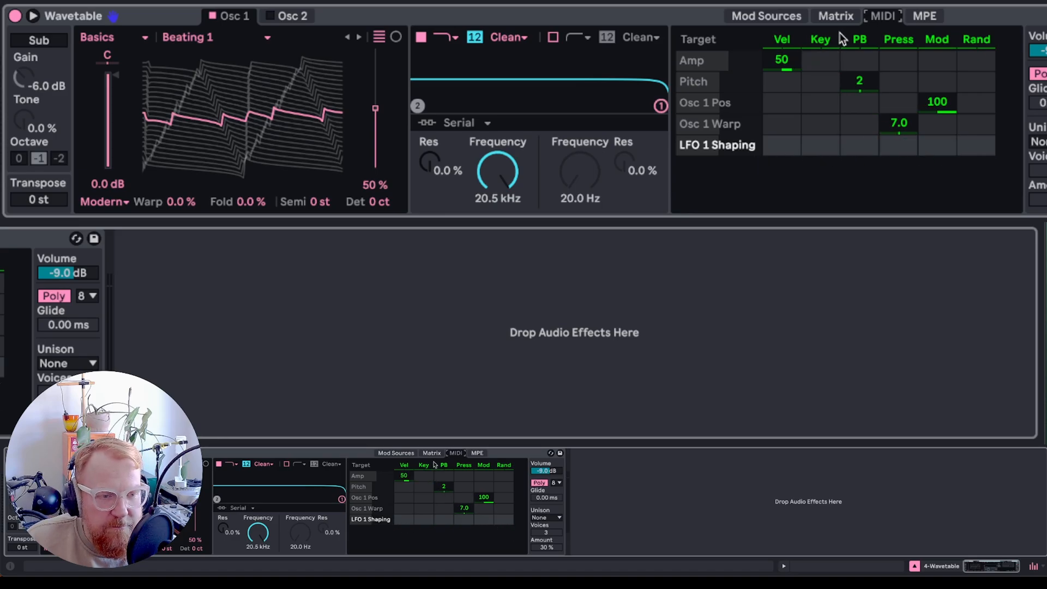
click(842, 18)
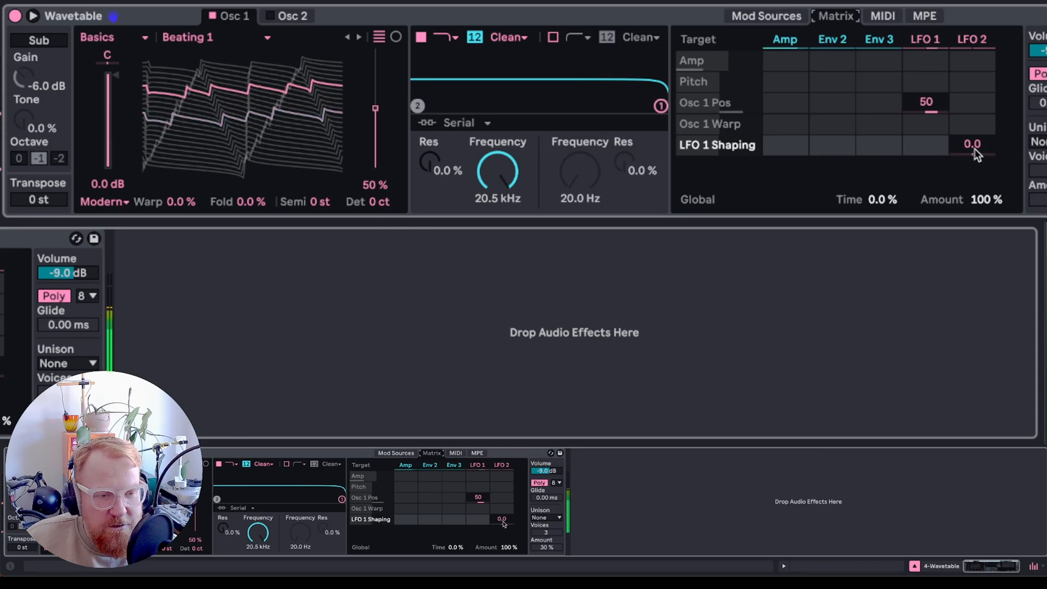
mouse_move(974, 148)
mouse_down()
mouse_move(974, 111)
mouse_move(974, 132)
mouse_up()
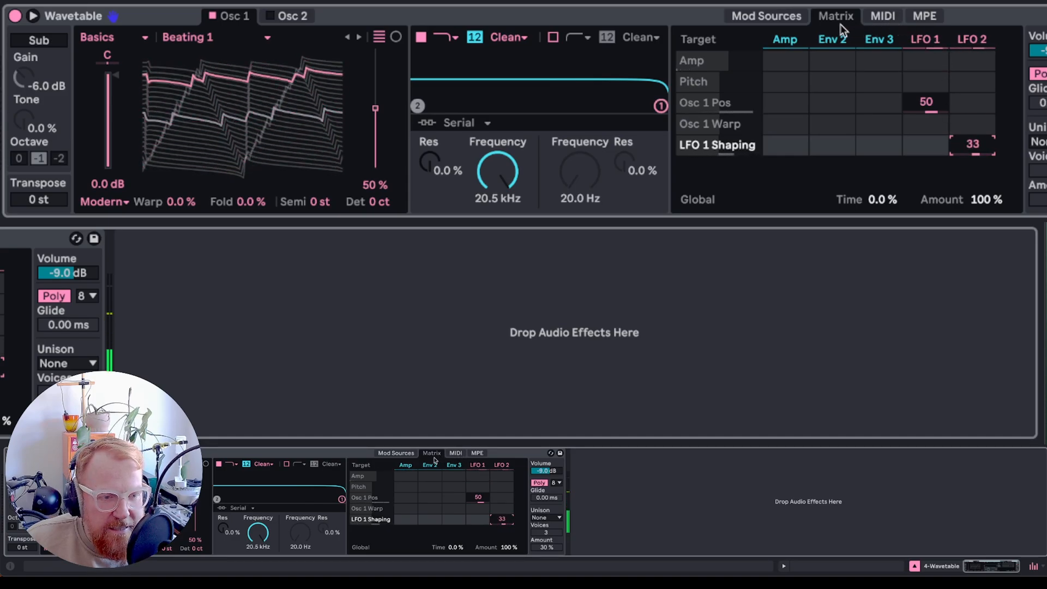
- Slow LFO 1's rate to 0.07 Hz
click(787, 16)
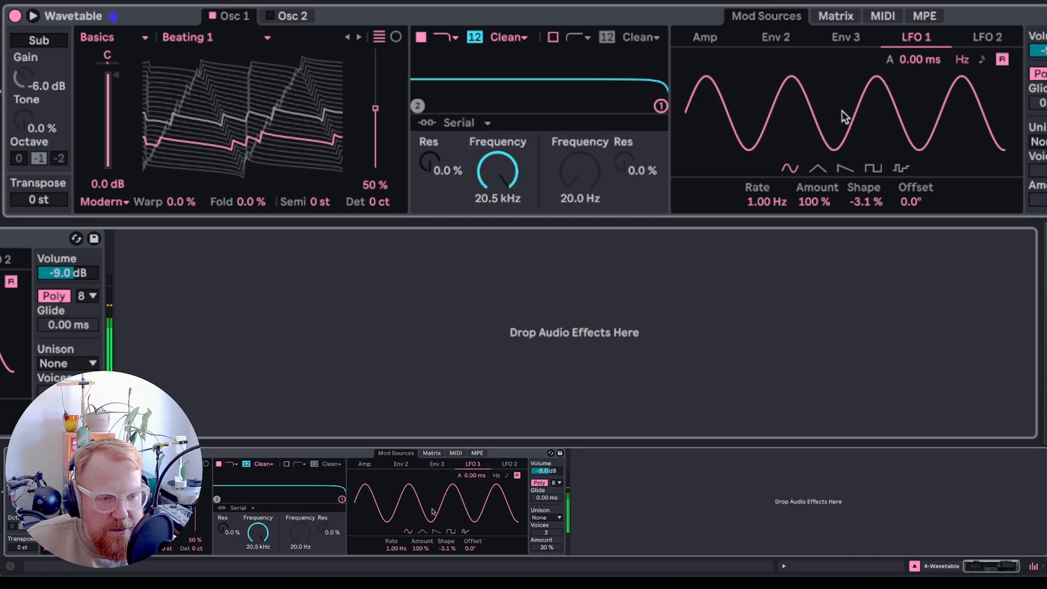
mouse_move(762, 210)
mouse_down()
mouse_move(762, 251)
mouse_move(761, 229)
mouse_up()
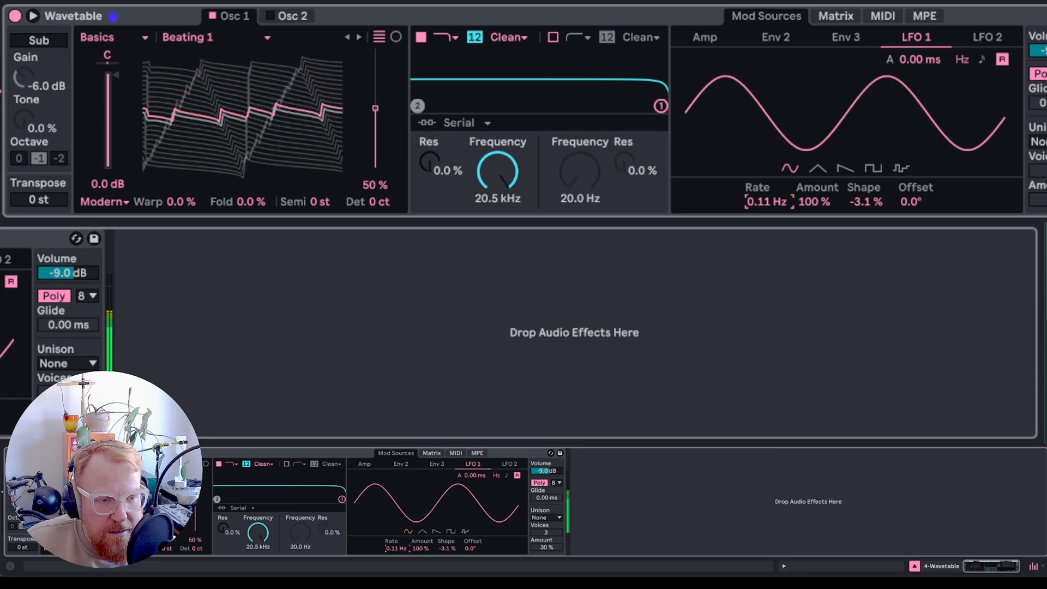
drag(767, 202, 767, 211)
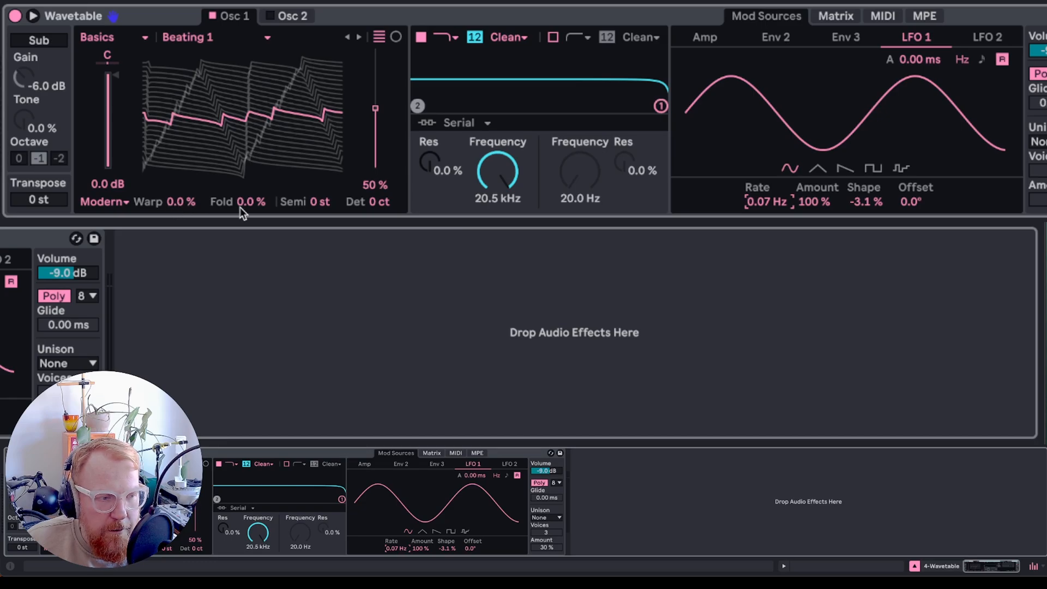
mouse_move(176, 202)
mouse_down()
mouse_move(175, 185)
mouse_move(175, 207)
mouse_up()
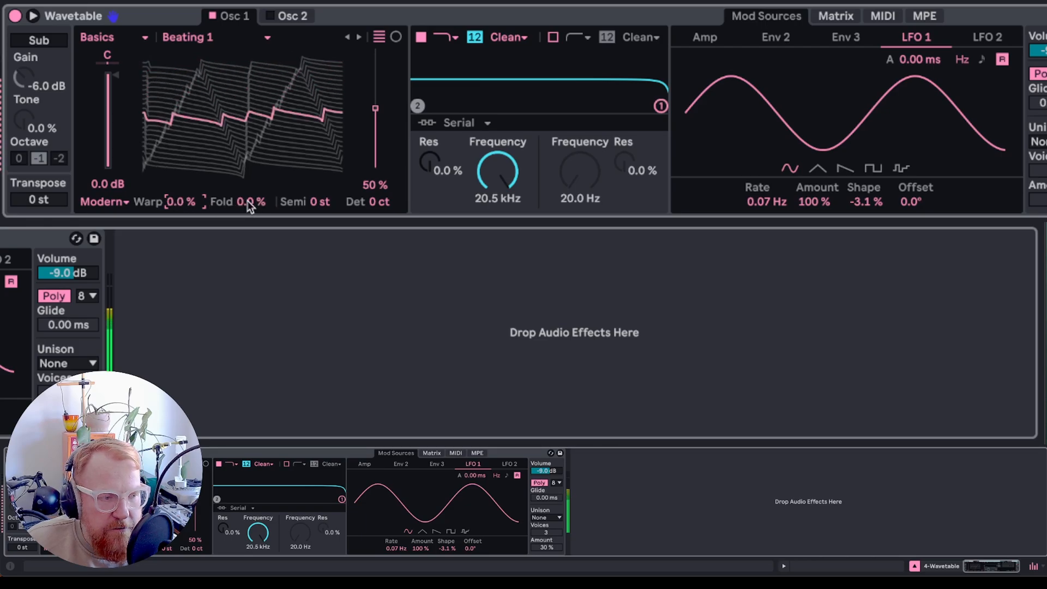
- Route Env 3 to oscillator 1 fold with an amount of 64 in the modulation matrix
drag(247, 201, 218, 219)
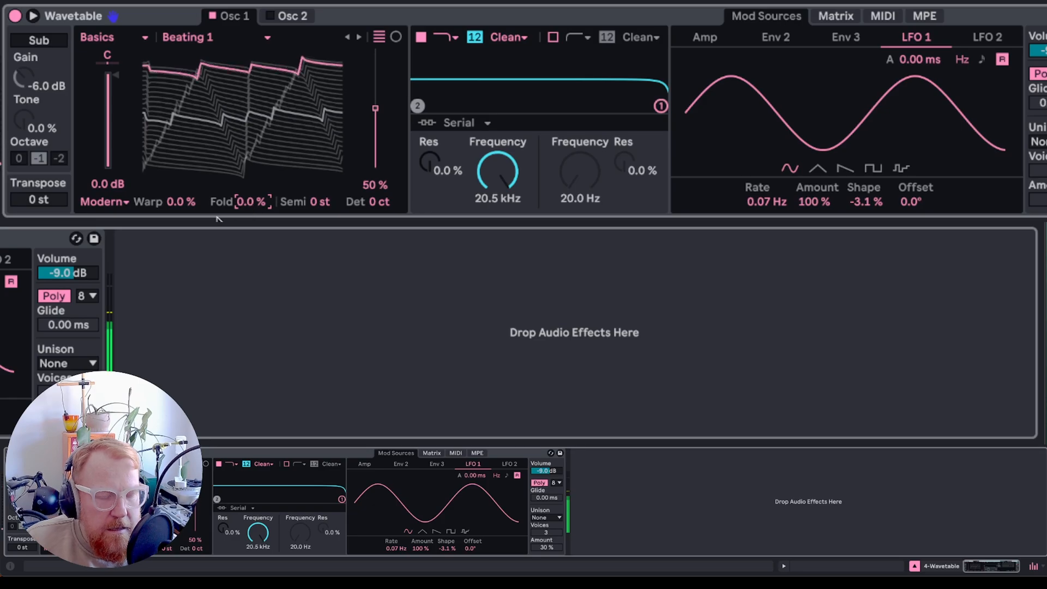
click(848, 16)
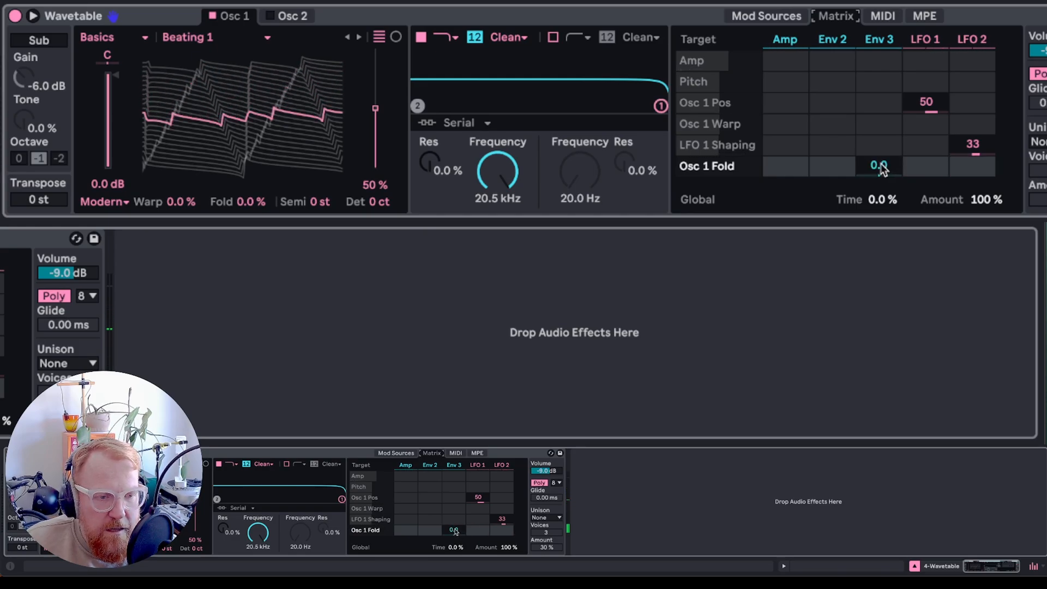
drag(879, 171, 879, 155)
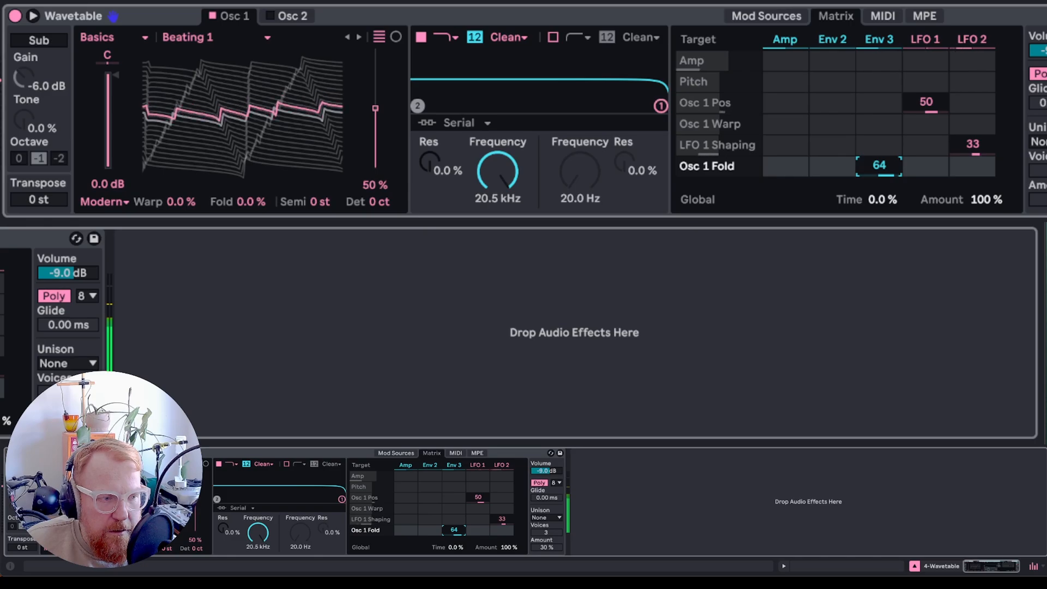
- Shape Env 3 with a 12.0 s attack, 2.04 s decay, 62% sustain and 6.33 s release
click(801, 16)
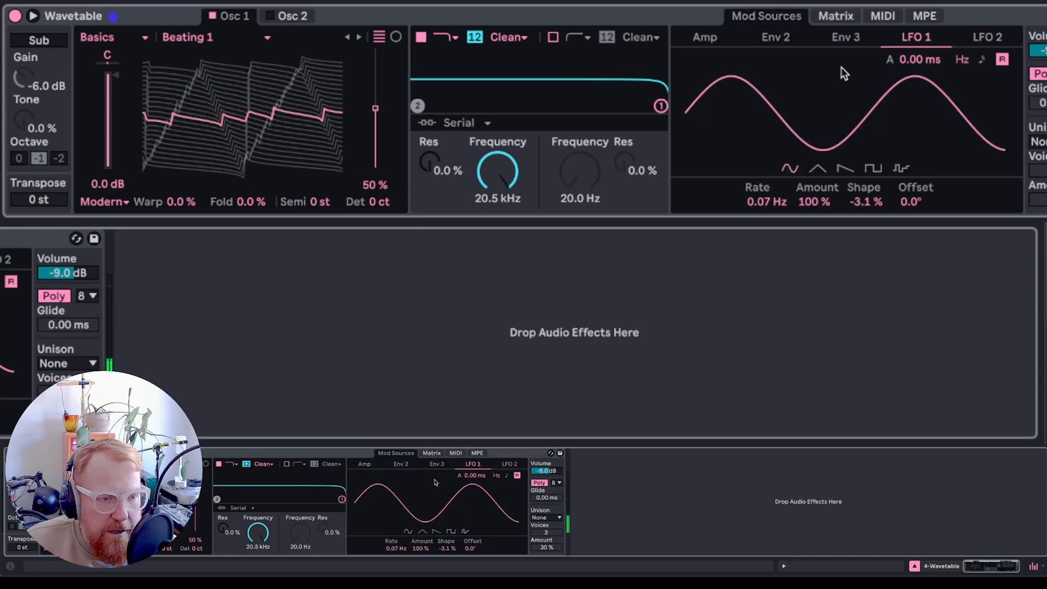
click(846, 39)
drag(698, 73, 781, 75)
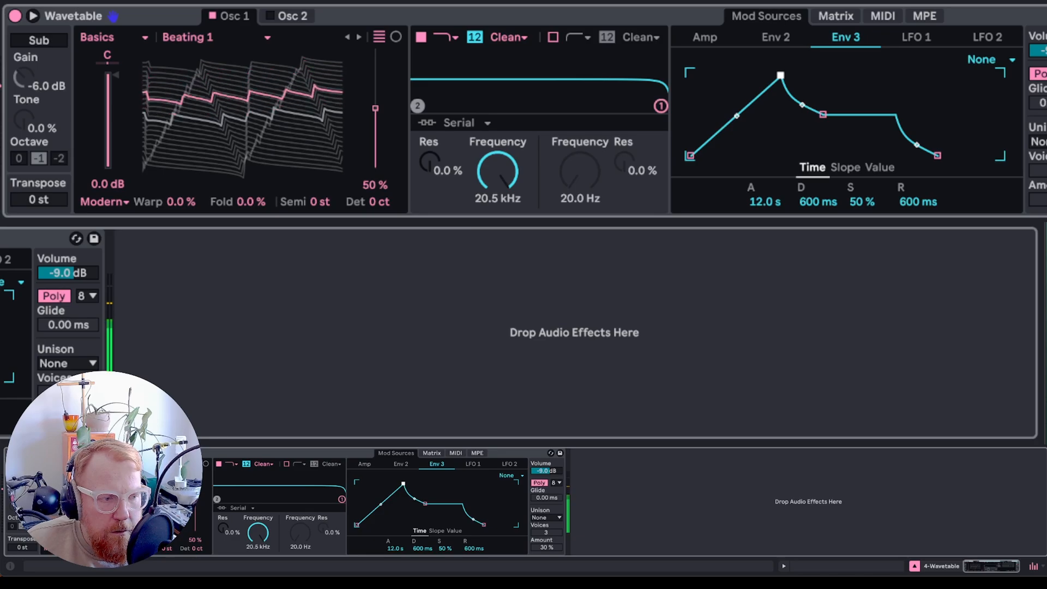
drag(823, 115, 839, 104)
drag(938, 157, 972, 155)
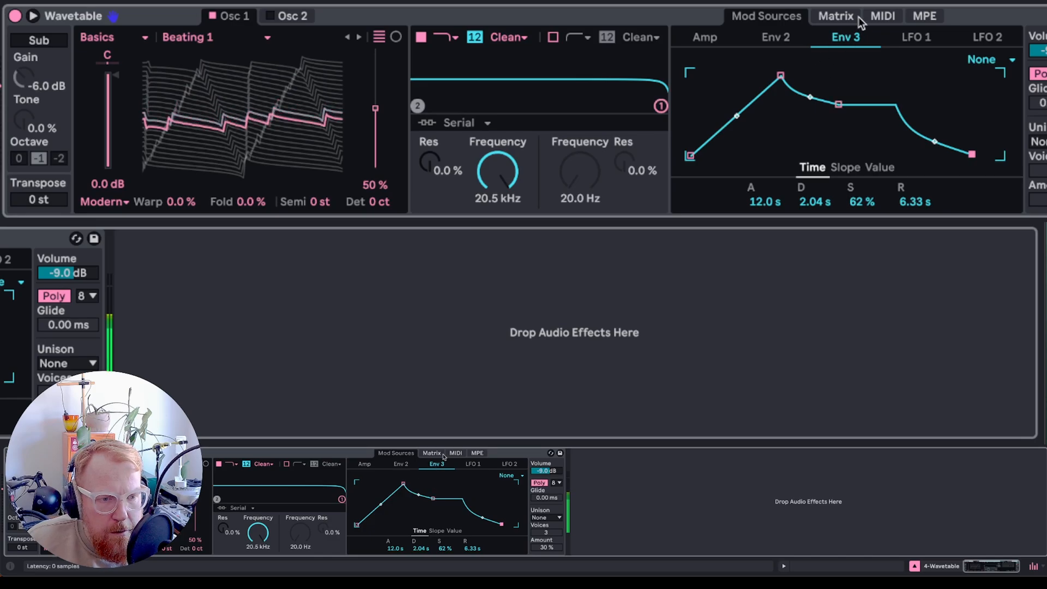
- Set LFO 2's rate to 0.04 Hz
click(925, 36)
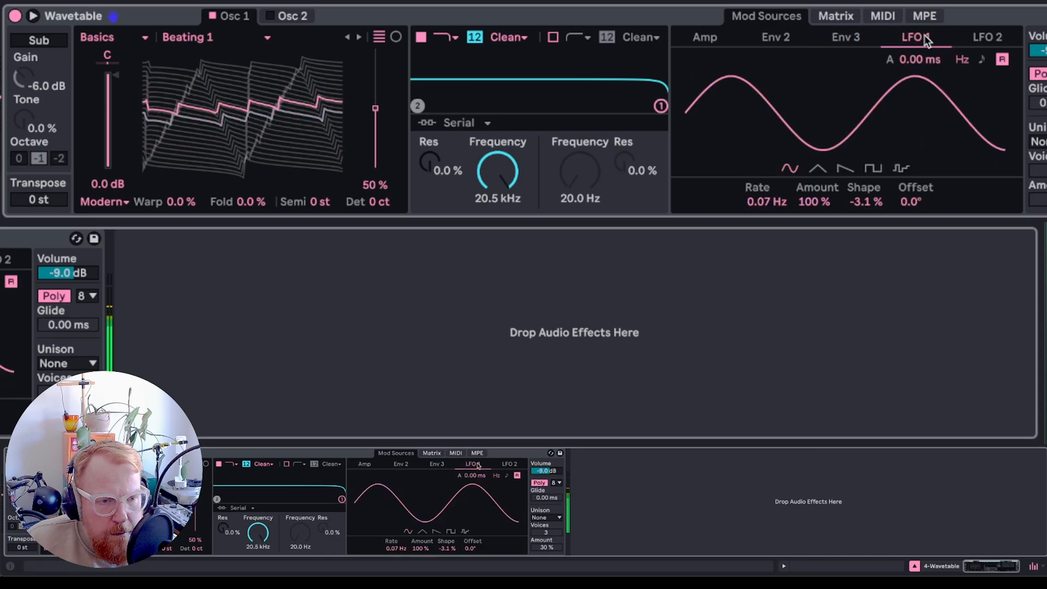
click(985, 38)
drag(762, 204, 761, 251)
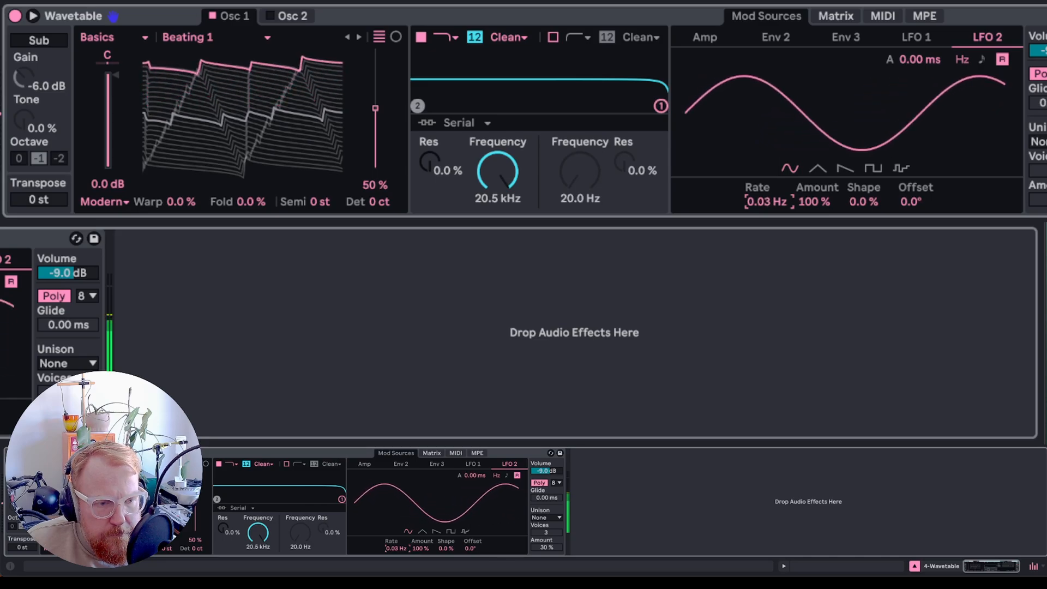
drag(760, 201, 763, 199)
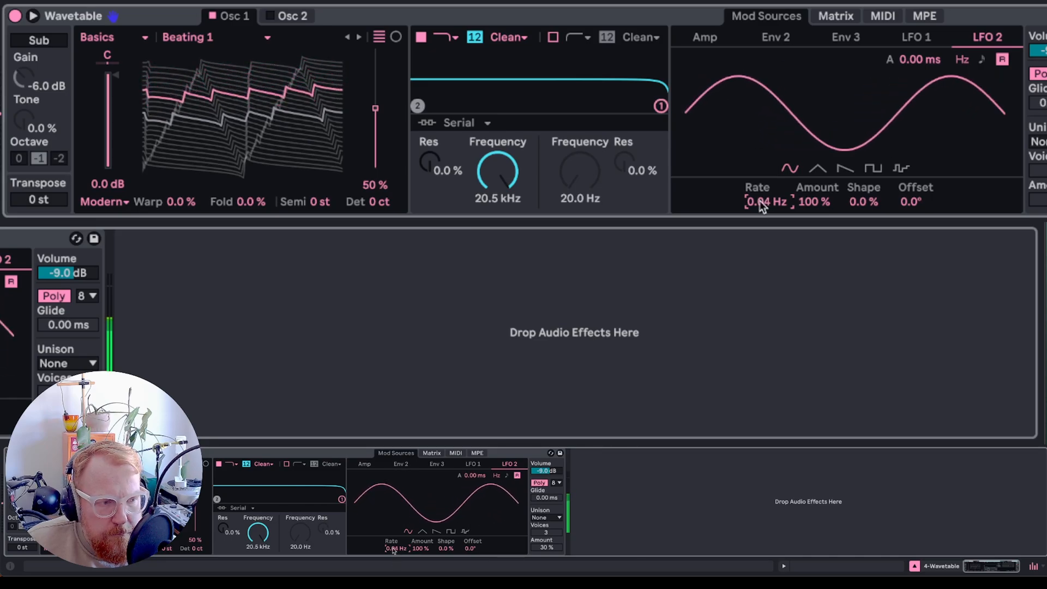
- Shape the amp envelope with a 4.68 s attack, 7.50 s decay, -6.1 dB sustain and 5.63 s release
click(831, 16)
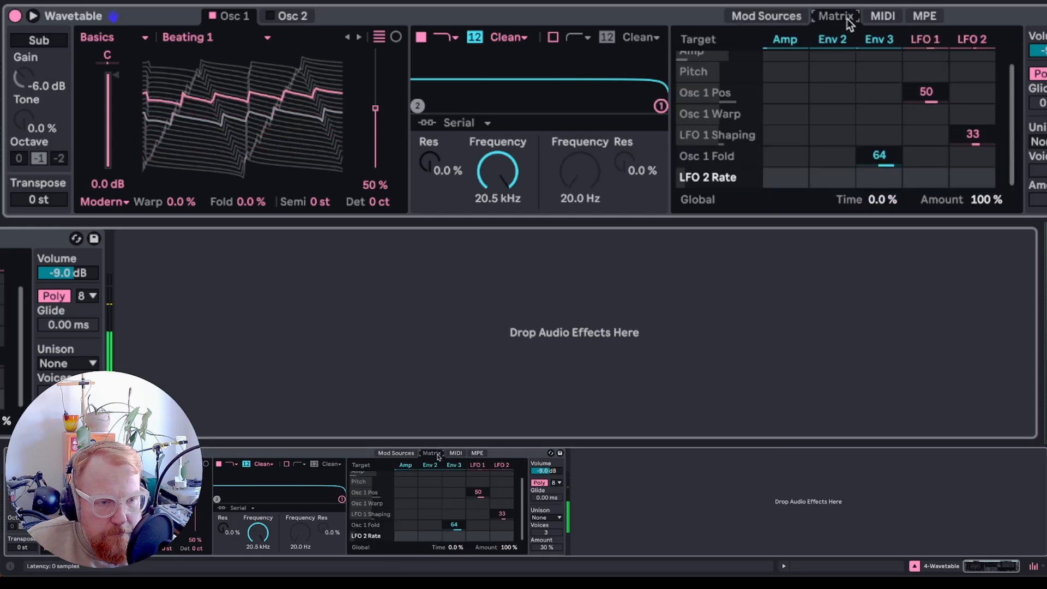
click(742, 8)
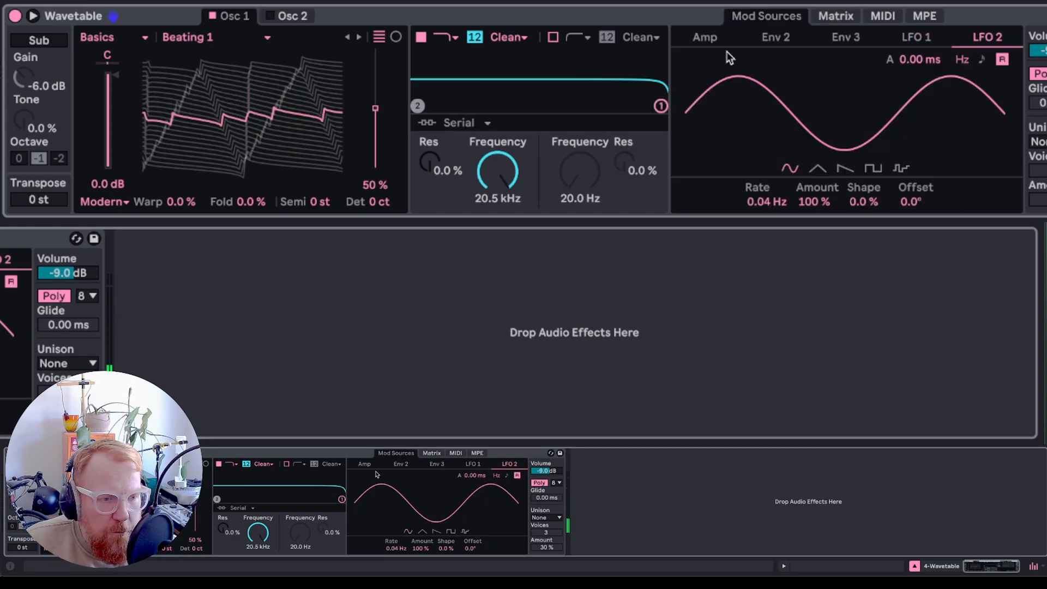
click(696, 43)
drag(708, 73, 843, 97)
drag(937, 155, 970, 155)
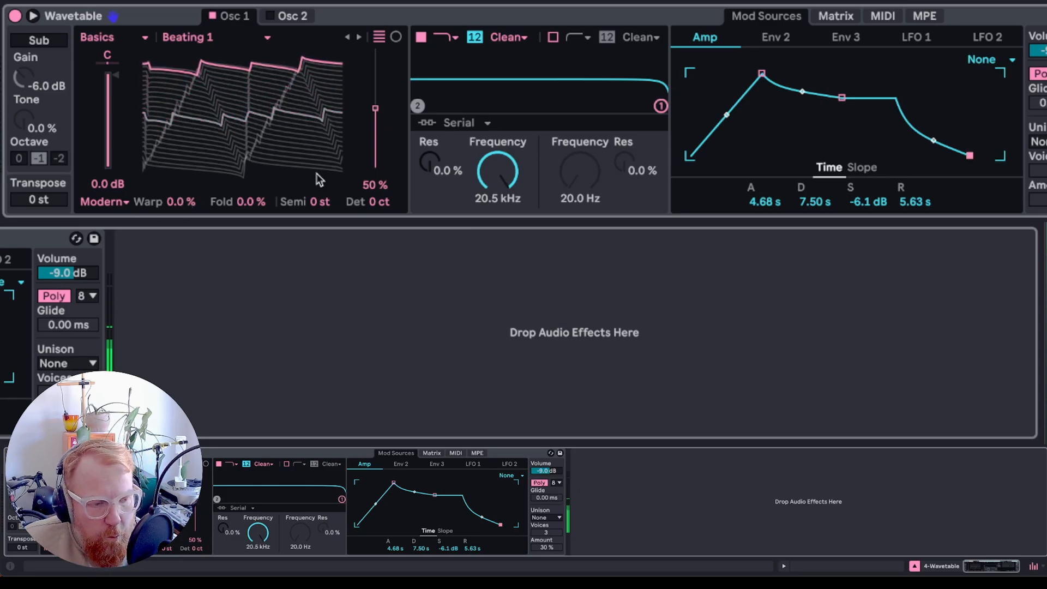
- Route Env 2 to oscillator 1 warp with an amount of 36 in the modulation matrix
mouse_move(181, 203)
mouse_down()
mouse_move(182, 120)
mouse_move(181, 203)
mouse_up()
click(835, 16)
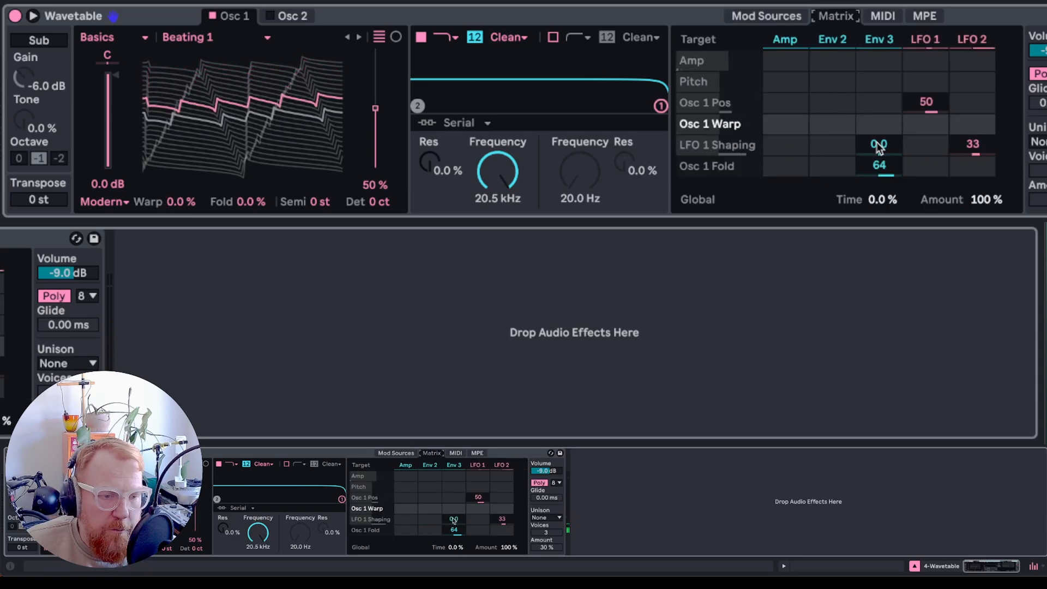
mouse_move(880, 149)
mouse_down()
mouse_move(880, 127)
mouse_move(879, 148)
mouse_up()
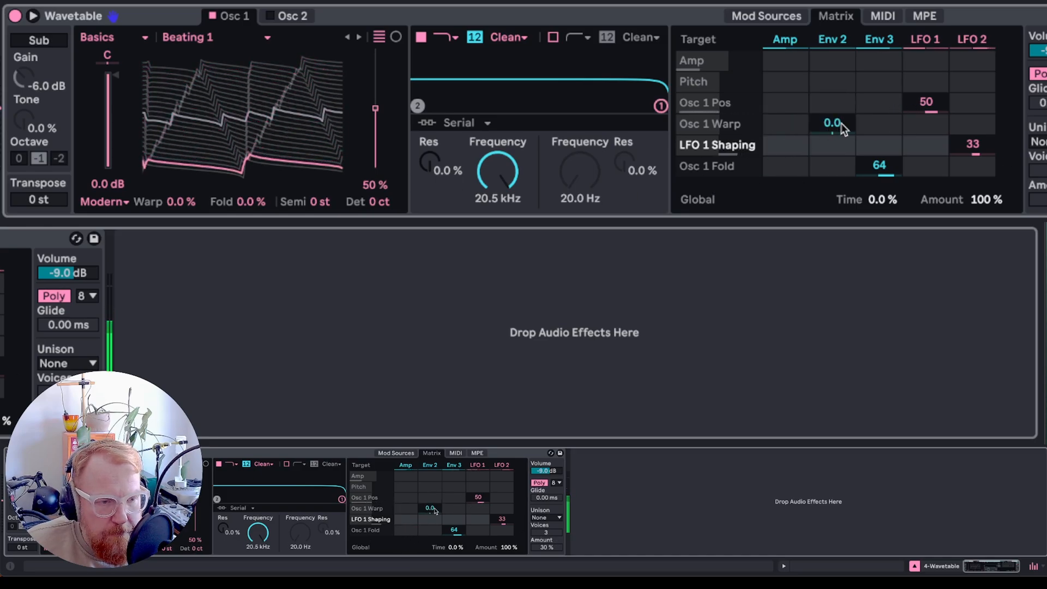
mouse_move(830, 126)
mouse_down()
mouse_move(830, 96)
mouse_move(830, 107)
mouse_up()
click(789, 18)
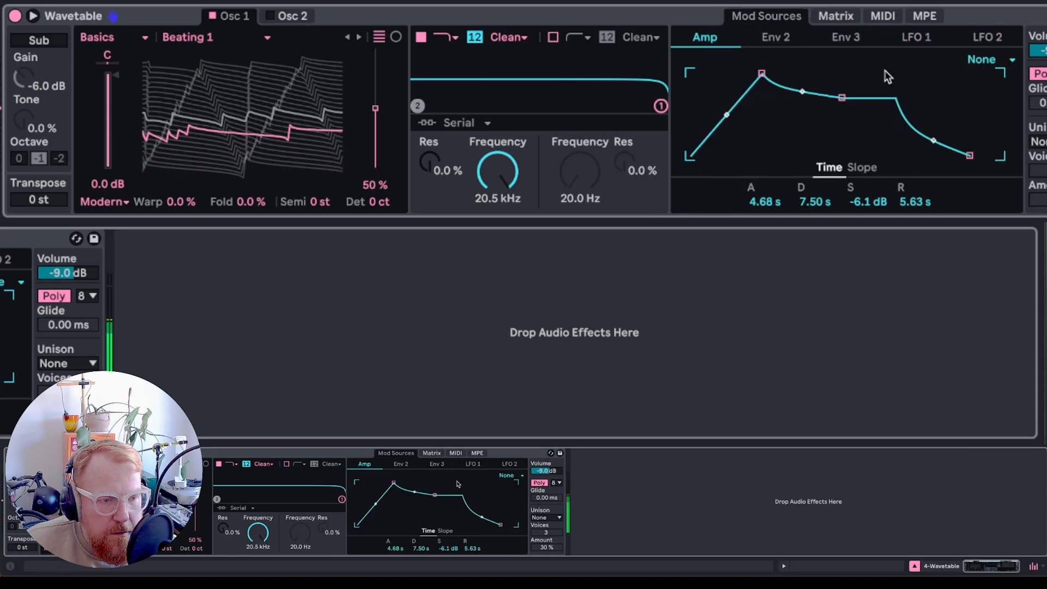
- Shape Env 2 with an 11.4 s attack, 20.0 s decay, 0% sustain and 14.6 s release
click(791, 40)
drag(698, 74, 780, 75)
drag(823, 114, 991, 158)
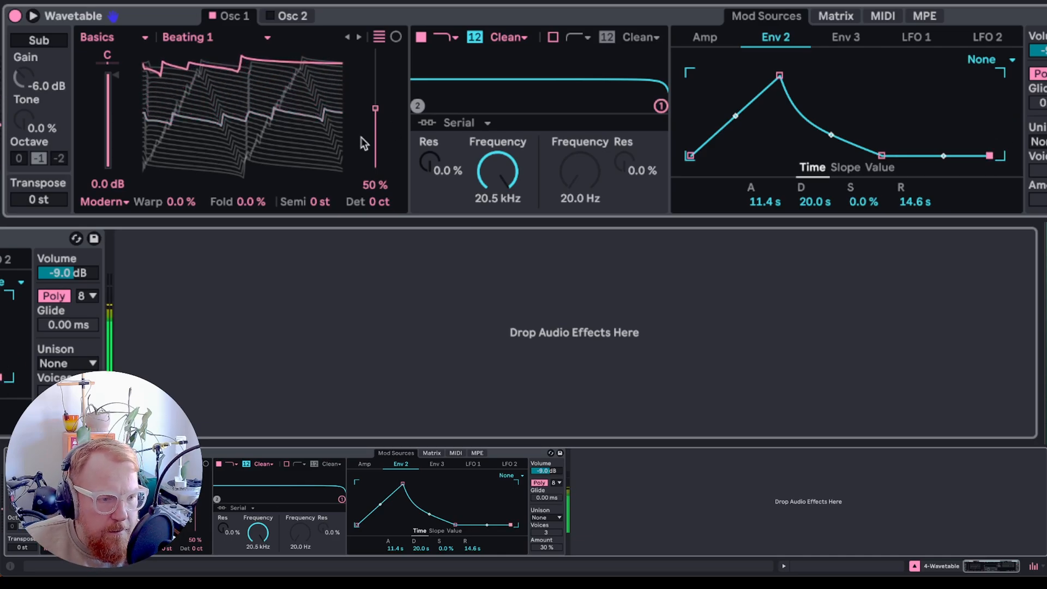
- Lower the filter frequency to 7.20 kHz and switch on oscillator 2
drag(507, 183, 507, 210)
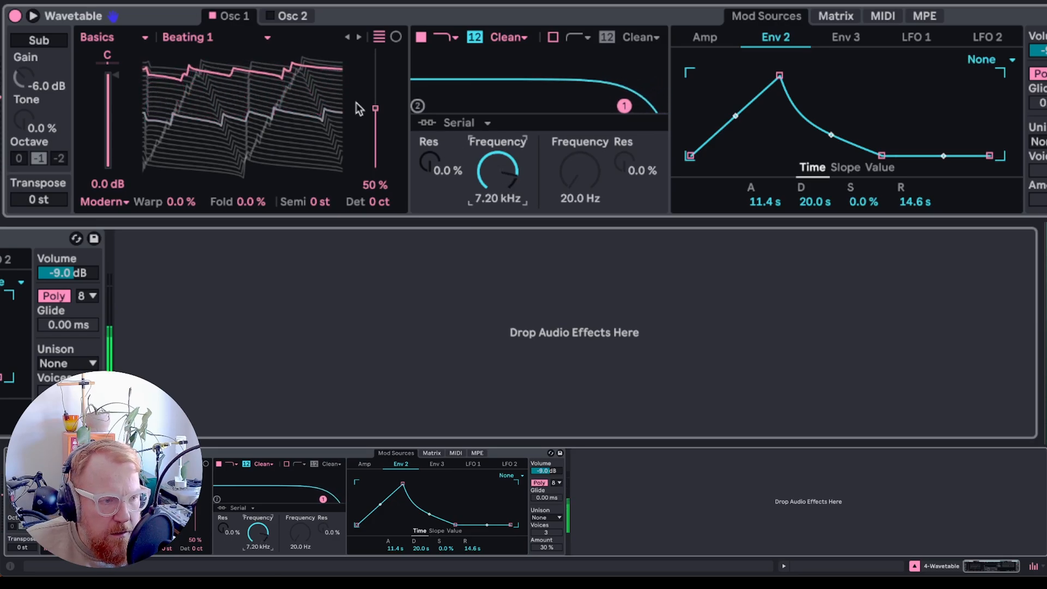
click(291, 18)
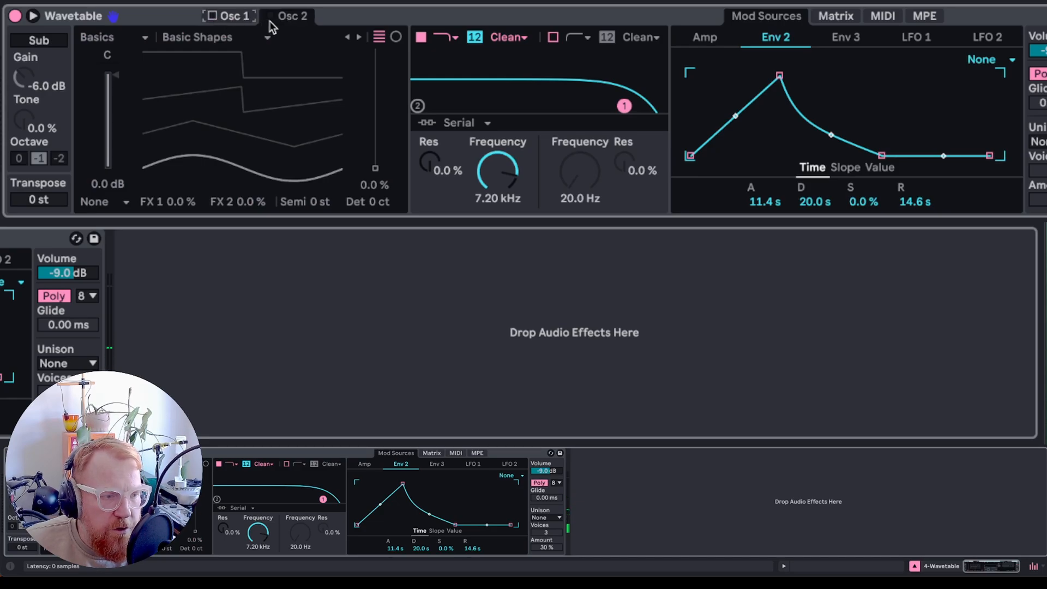
click(270, 17)
- Audition the Harmonic Series and No Primes wavetables on oscillator 2
click(229, 38)
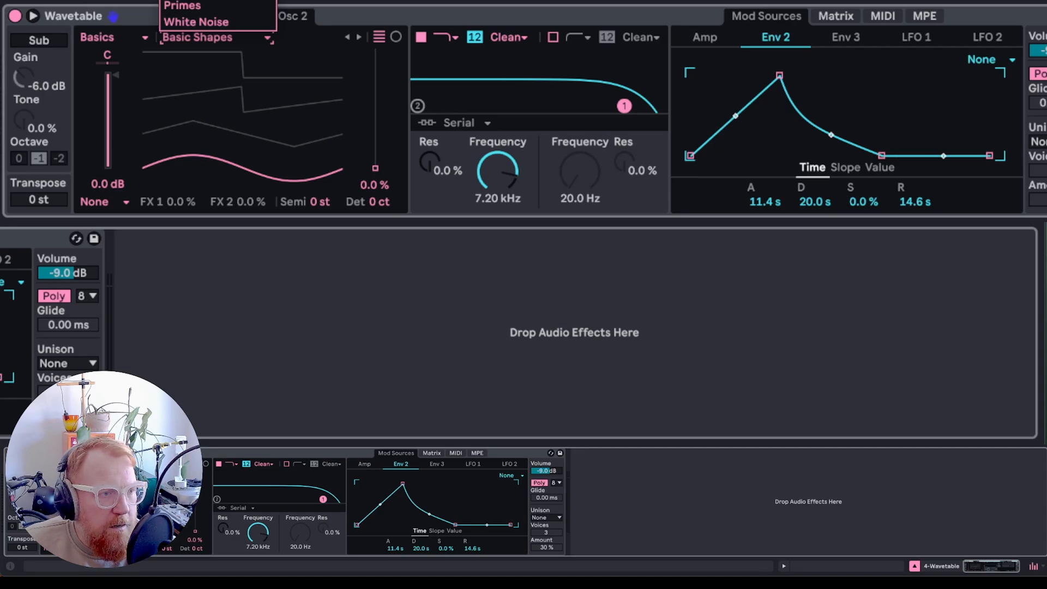
click(207, 1)
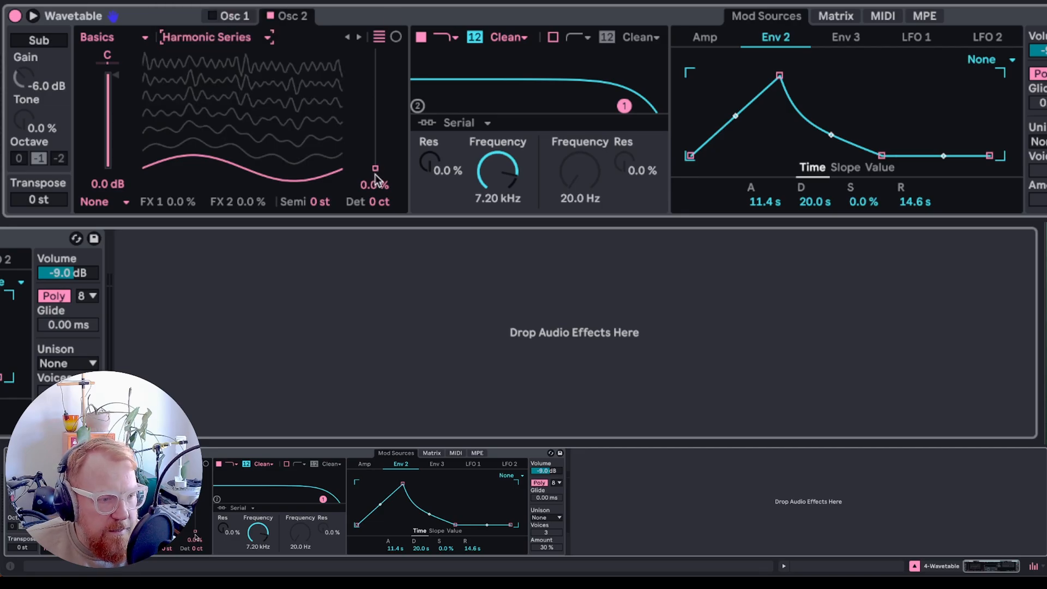
mouse_move(375, 169)
mouse_down()
mouse_move(375, 75)
mouse_move(376, 169)
mouse_up()
click(202, 42)
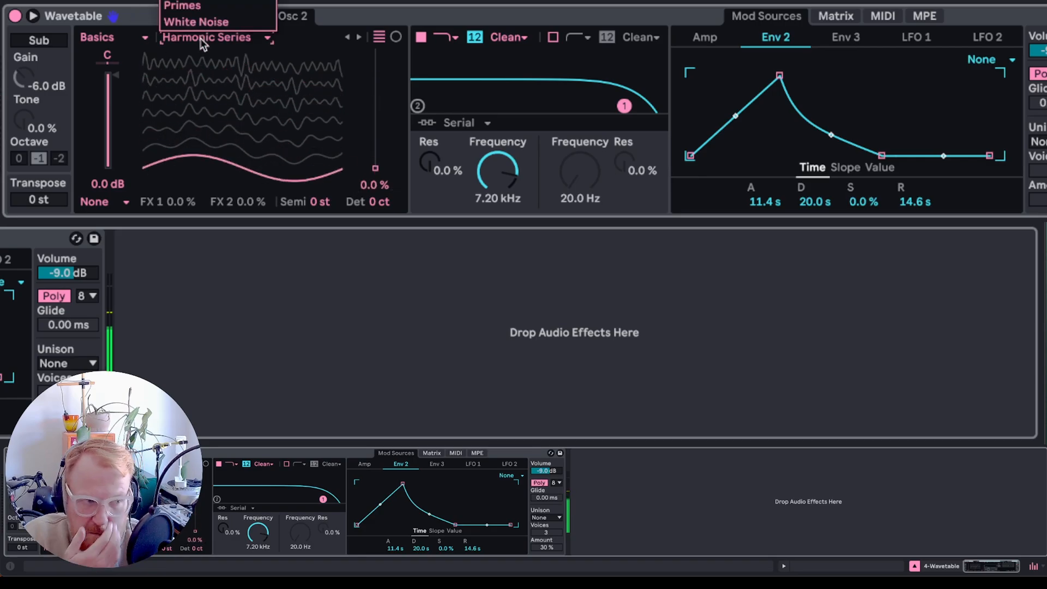
click(238, 1)
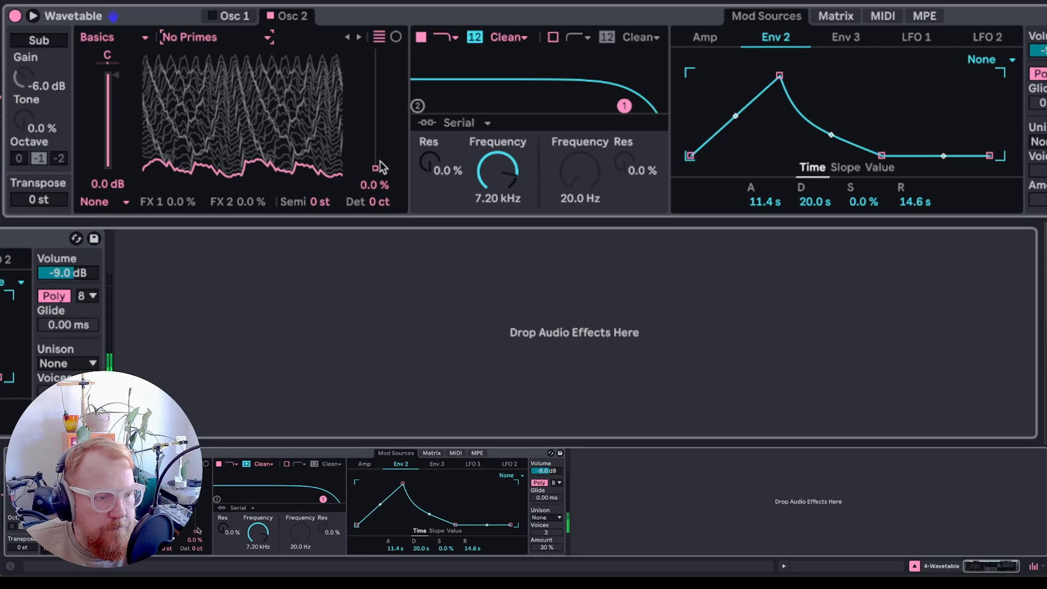
mouse_move(380, 167)
mouse_down()
mouse_move(380, 52)
mouse_move(380, 167)
mouse_up()
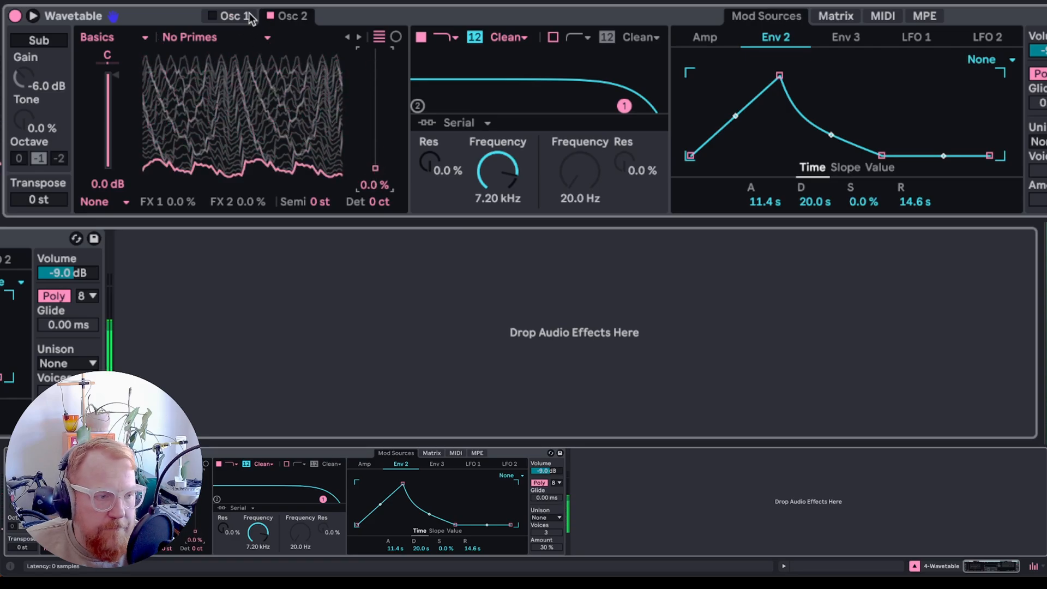
- Load the Beating 4 wavetable into oscillator 2 and set its position to 50%
click(234, 42)
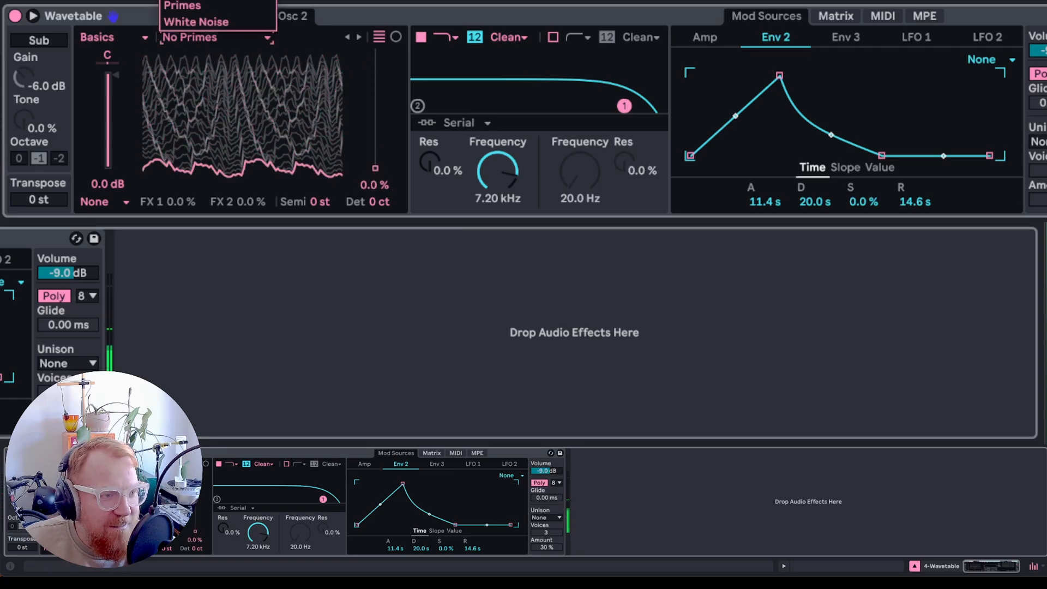
click(240, 1)
drag(375, 166, 375, 104)
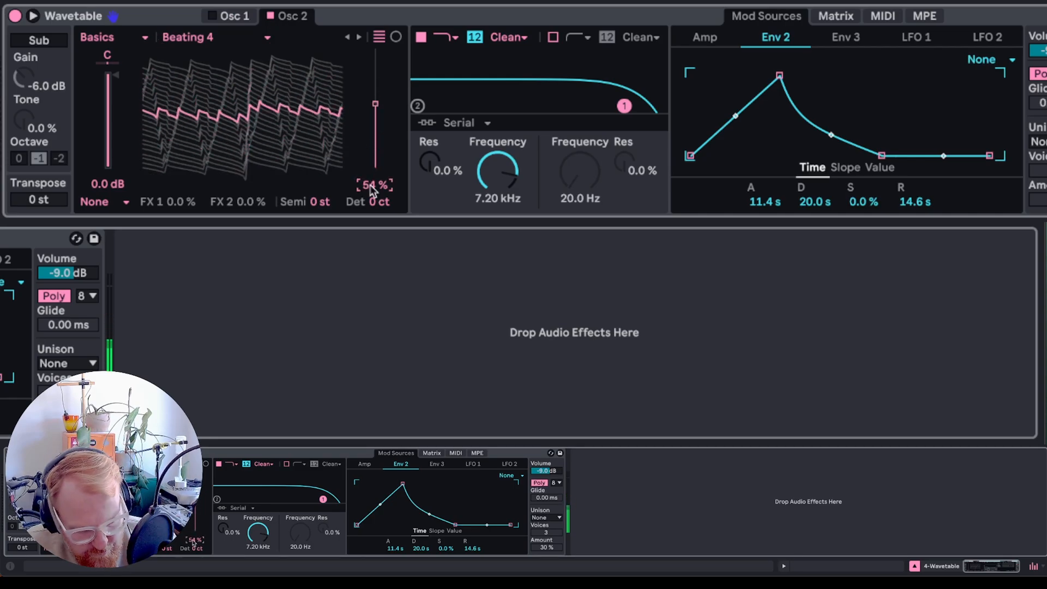
key(Return)
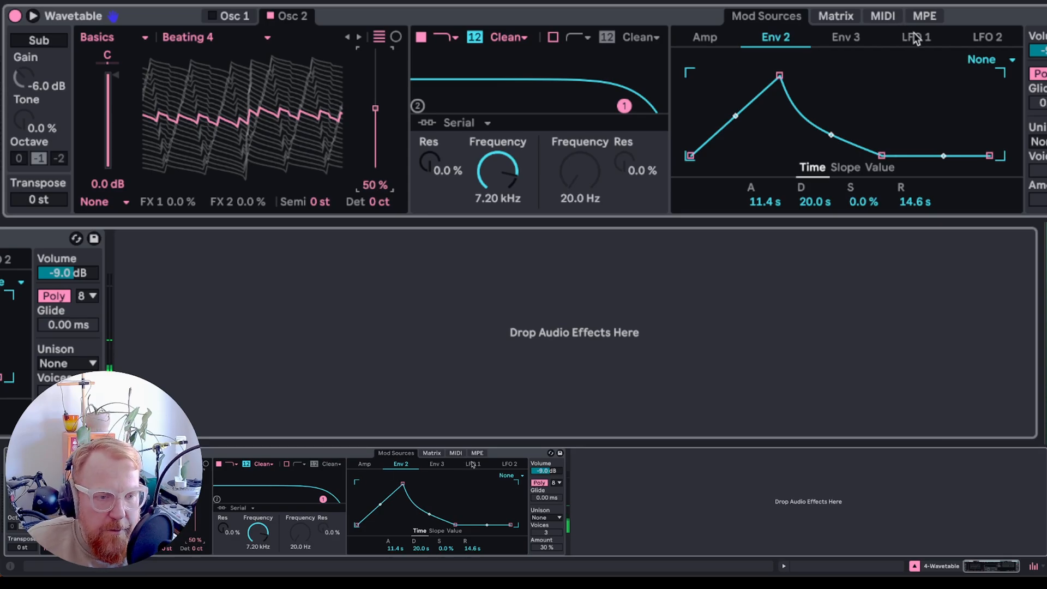
- Clear the LFO 2 routing to oscillator 2 position and route LFO 1 there with an amount of -39
click(837, 18)
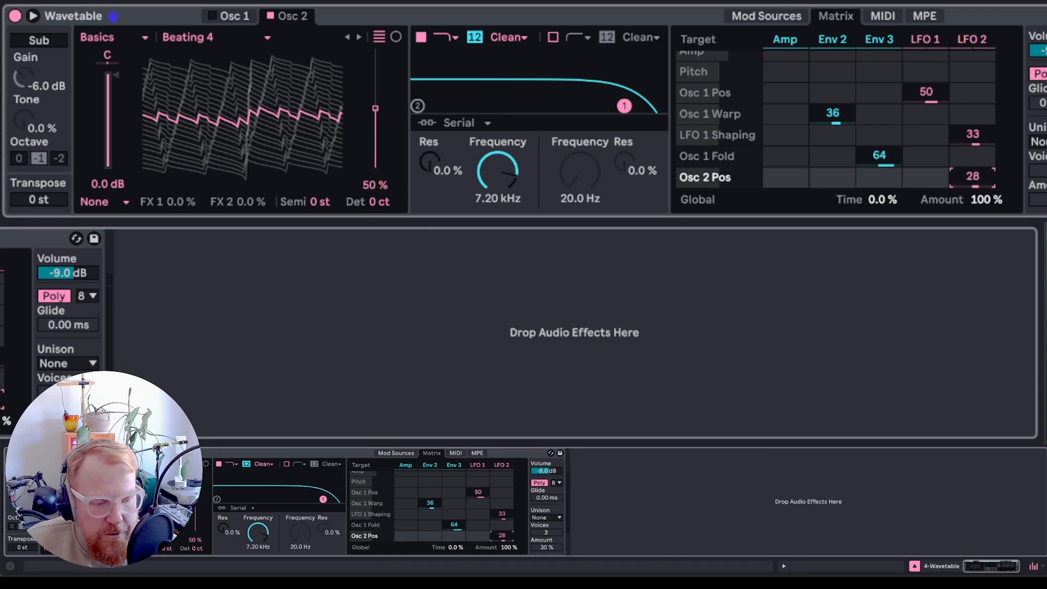
mouse_move(973, 175)
mouse_down()
mouse_move(973, 161)
mouse_move(973, 178)
mouse_up()
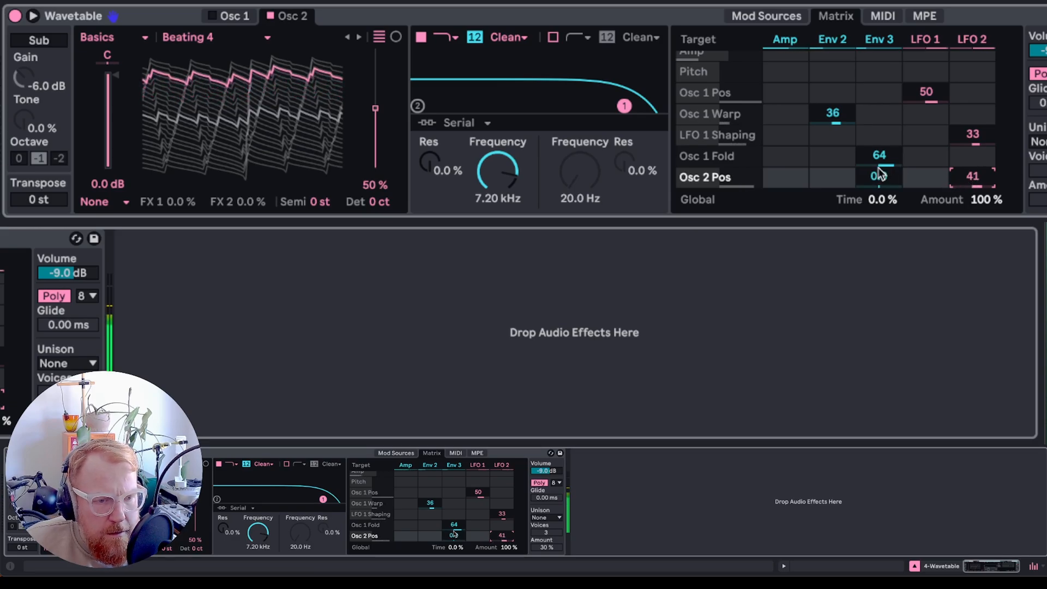
double_click(975, 180)
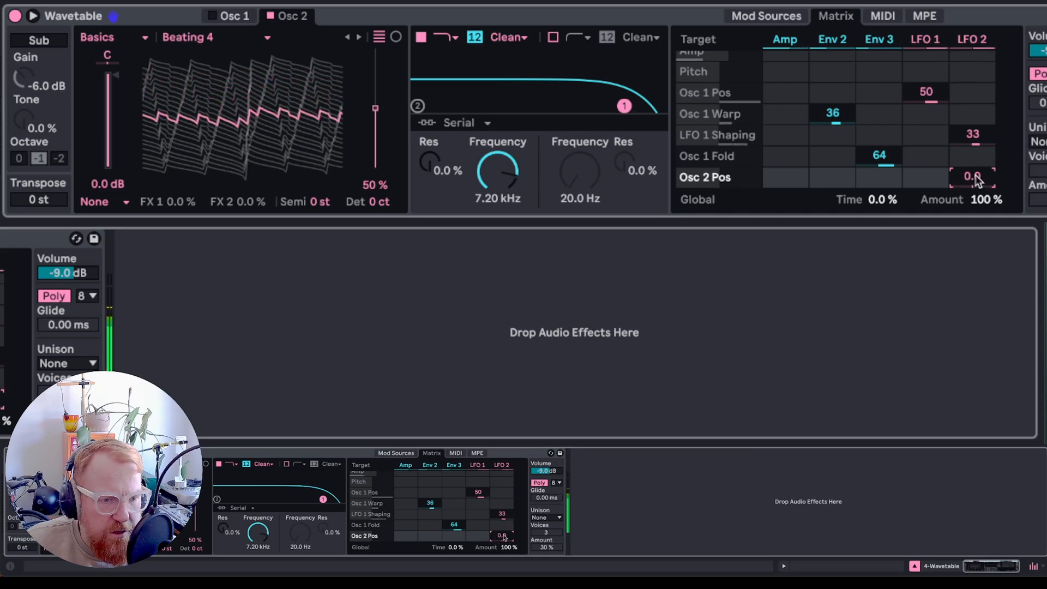
drag(926, 177, 926, 199)
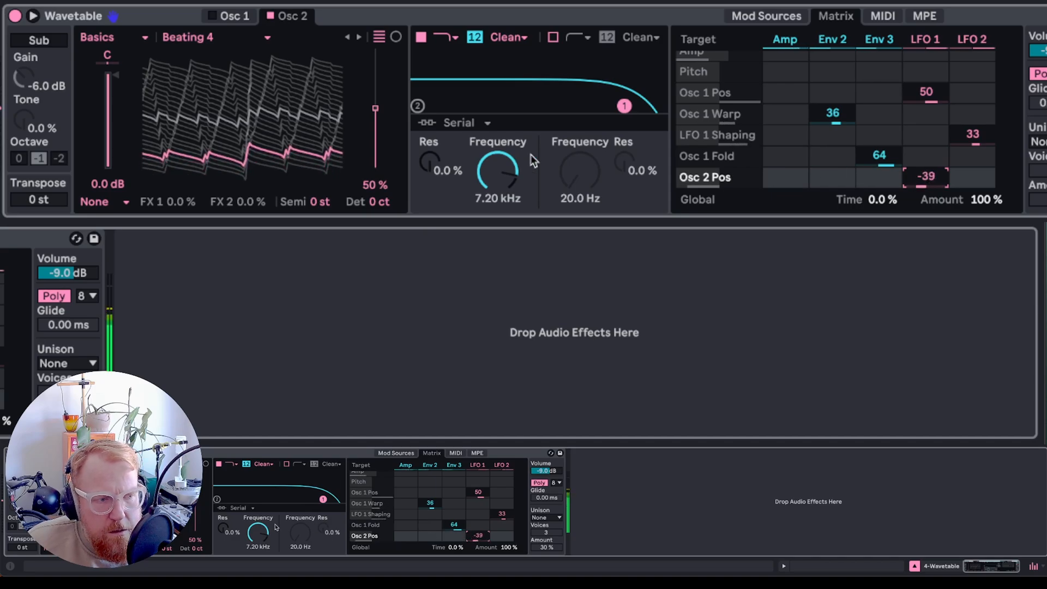
- Audition the Beating 5, Beating 3, Beating 2 and Quad Saw wavetables on oscillator 2, settling on Pulse Dual
click(188, 33)
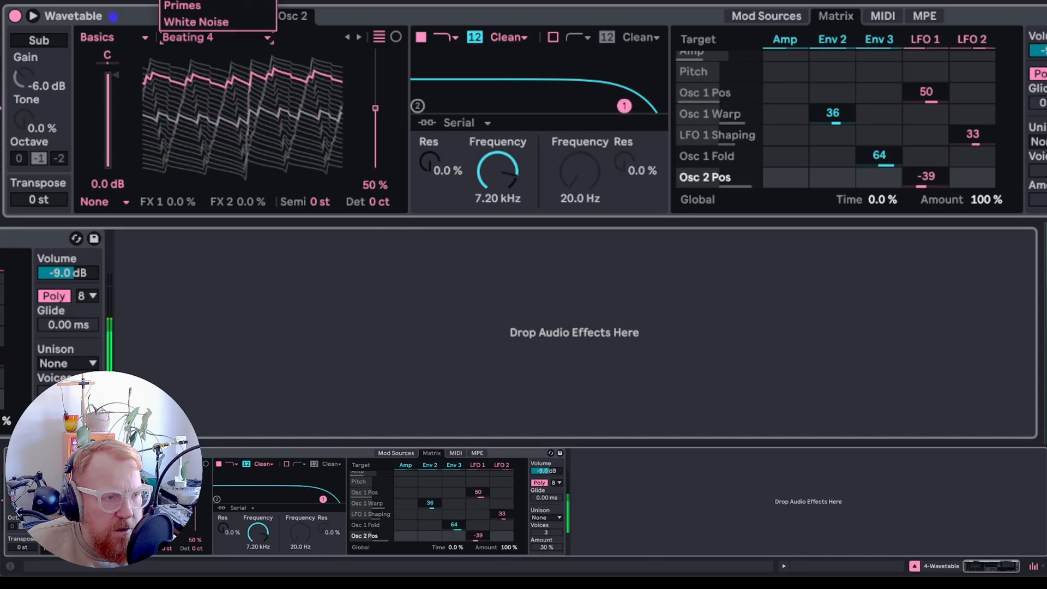
click(187, 1)
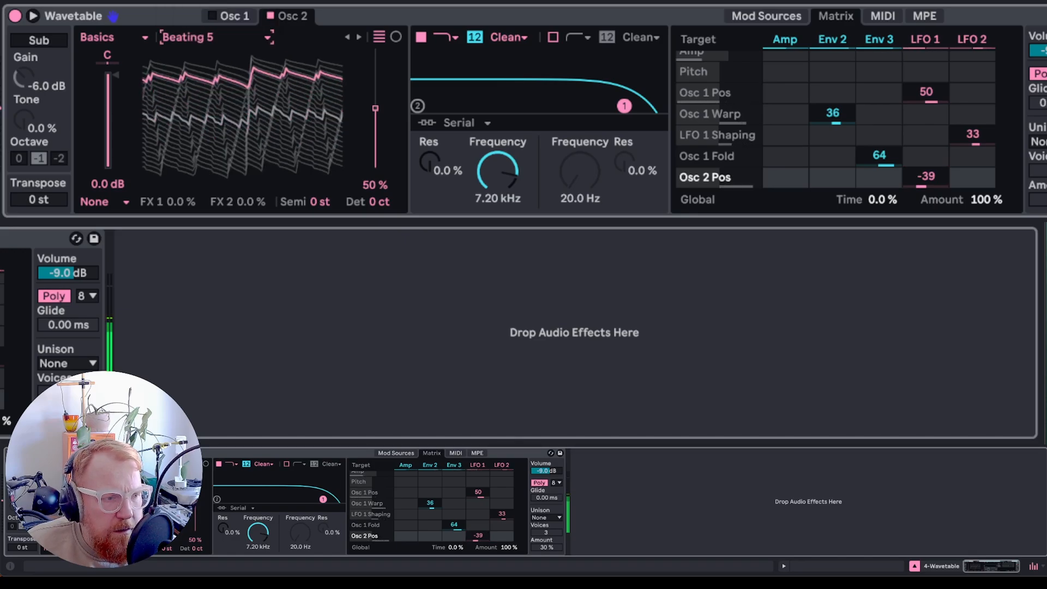
click(216, 36)
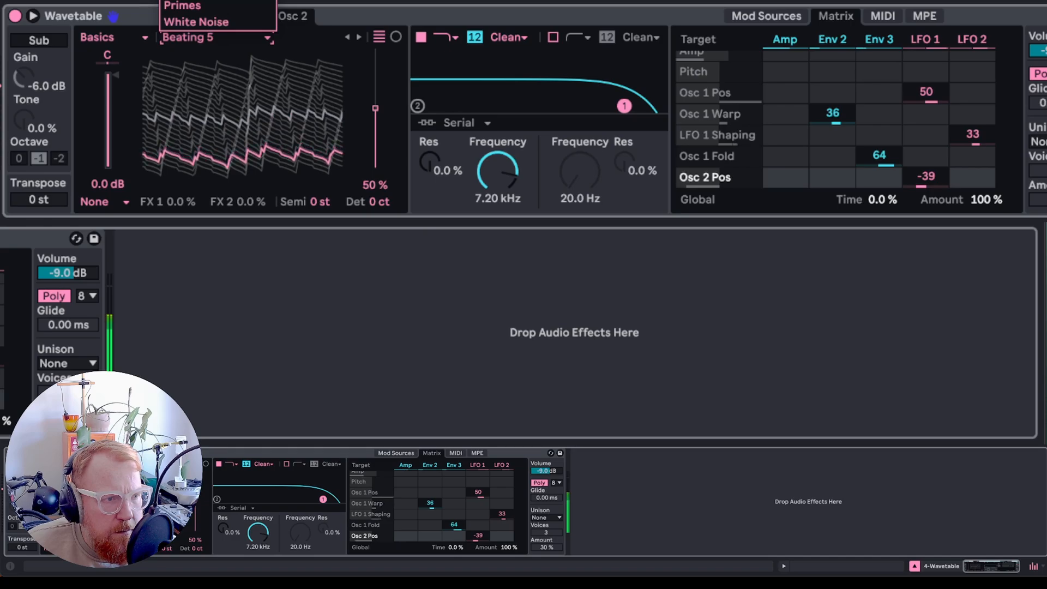
click(188, 1)
click(217, 40)
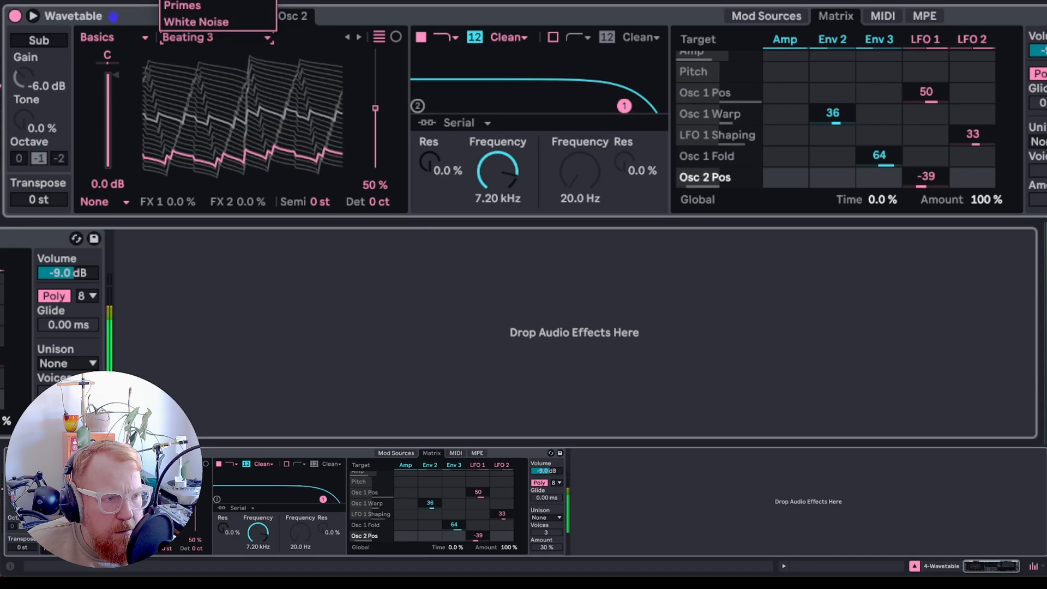
click(188, 1)
click(215, 40)
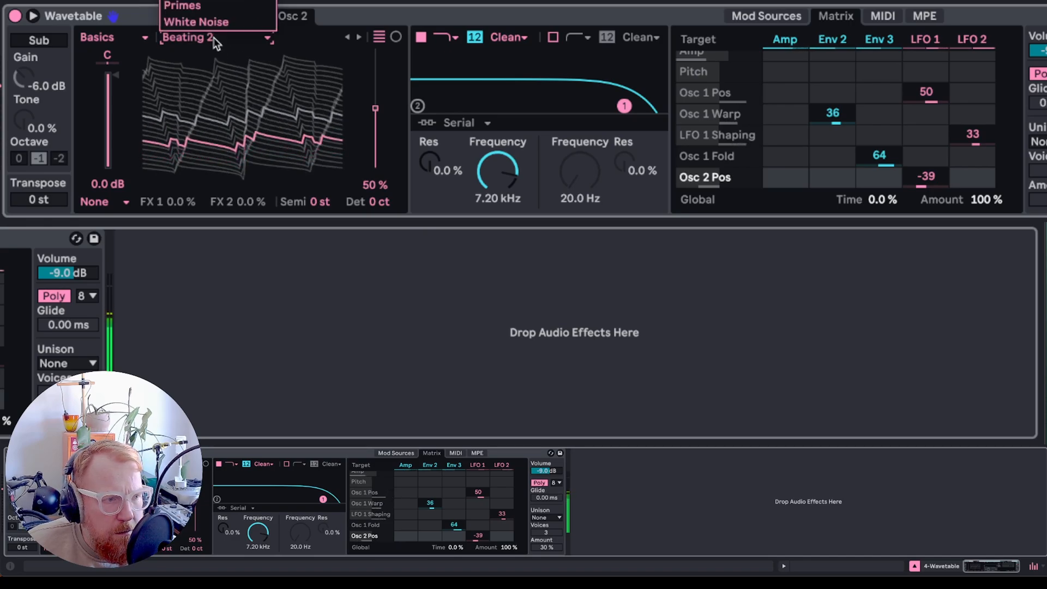
click(197, 1)
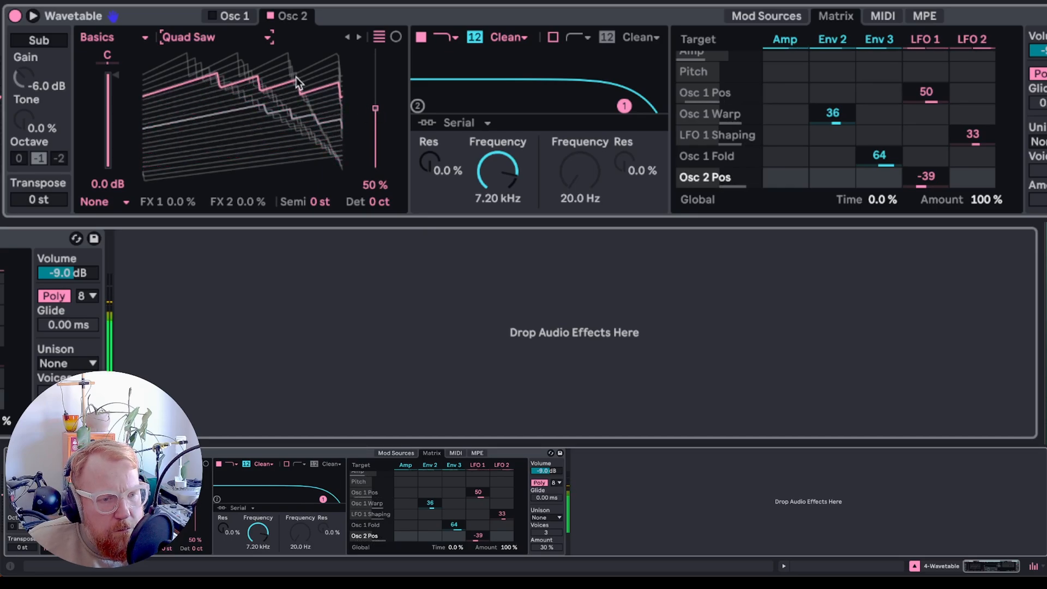
click(199, 43)
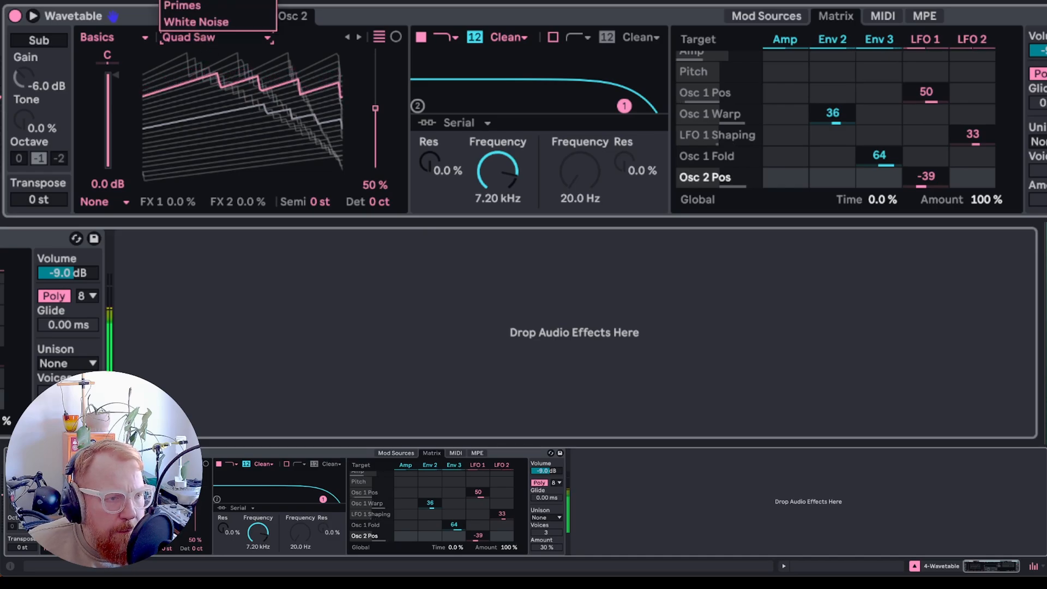
click(191, 0)
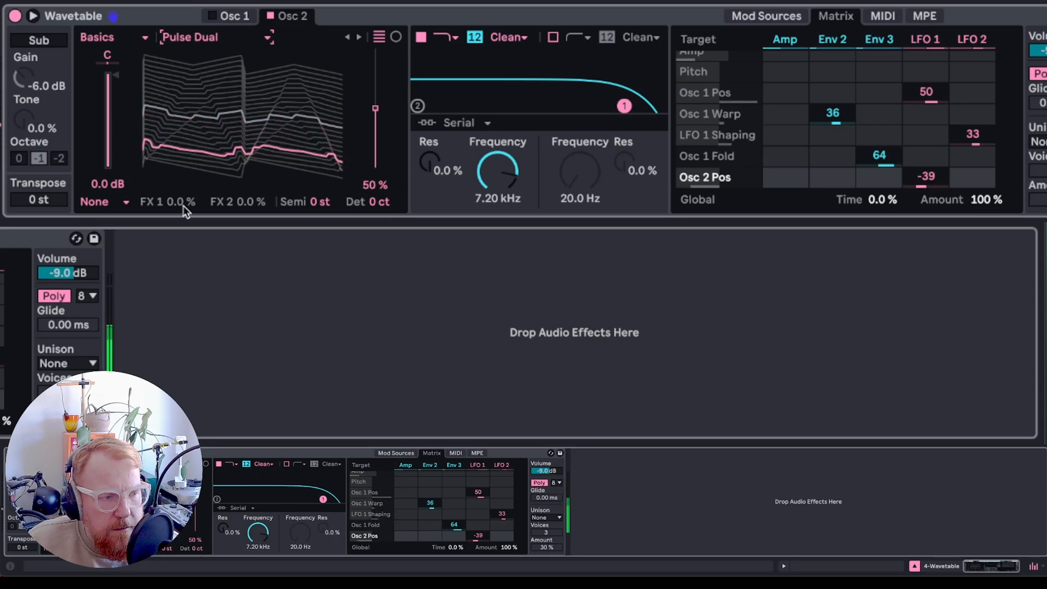
- Try the Classic effect mode on oscillator 2, testing and resetting its pulse width and sync amounts
click(115, 205)
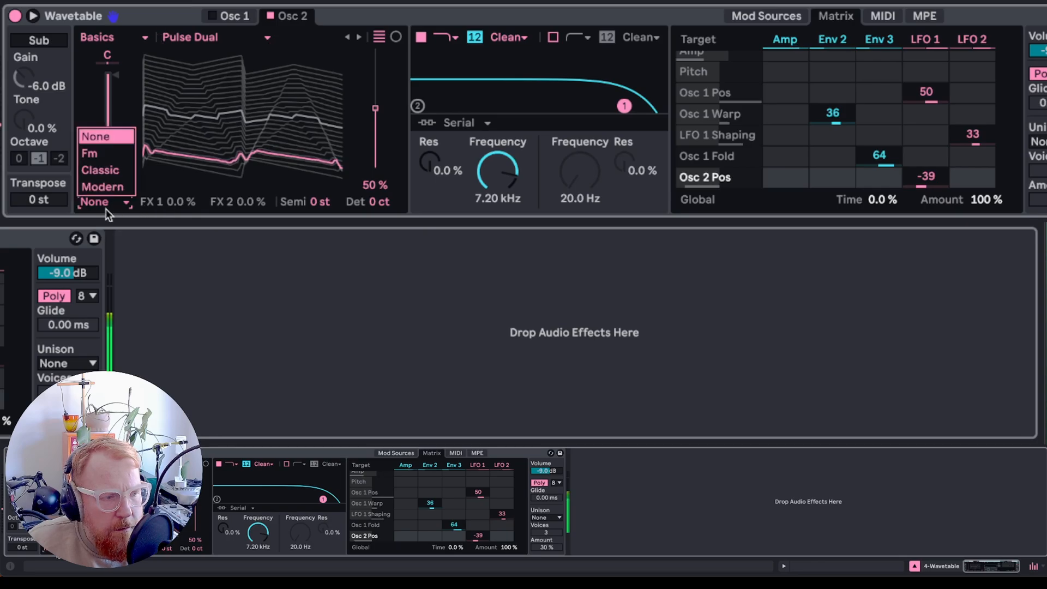
click(113, 174)
mouse_move(178, 195)
mouse_down()
mouse_move(177, 164)
mouse_move(179, 200)
mouse_up()
double_click(179, 199)
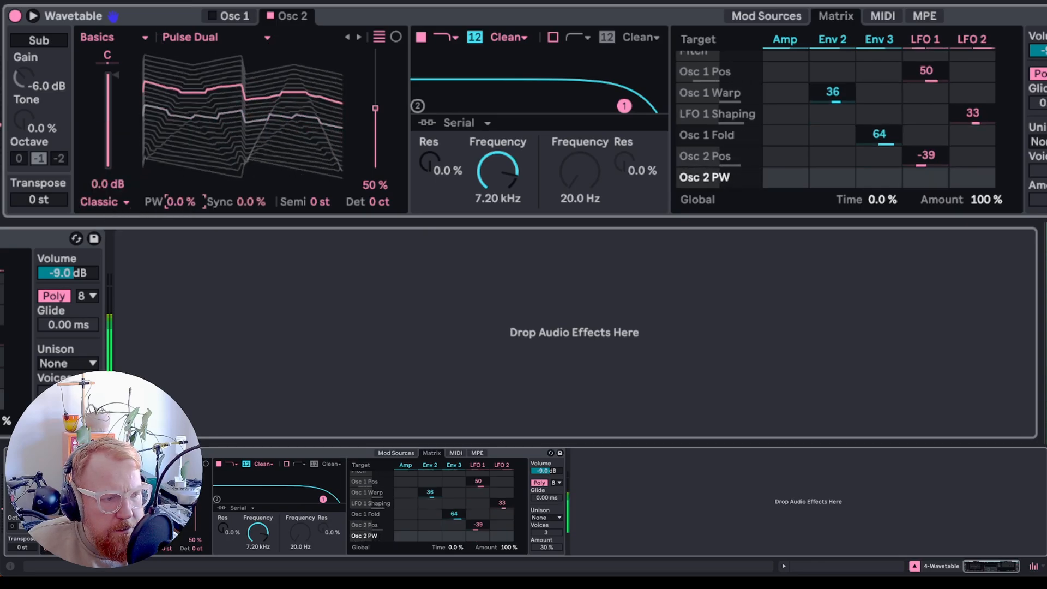
click(90, 205)
click(125, 205)
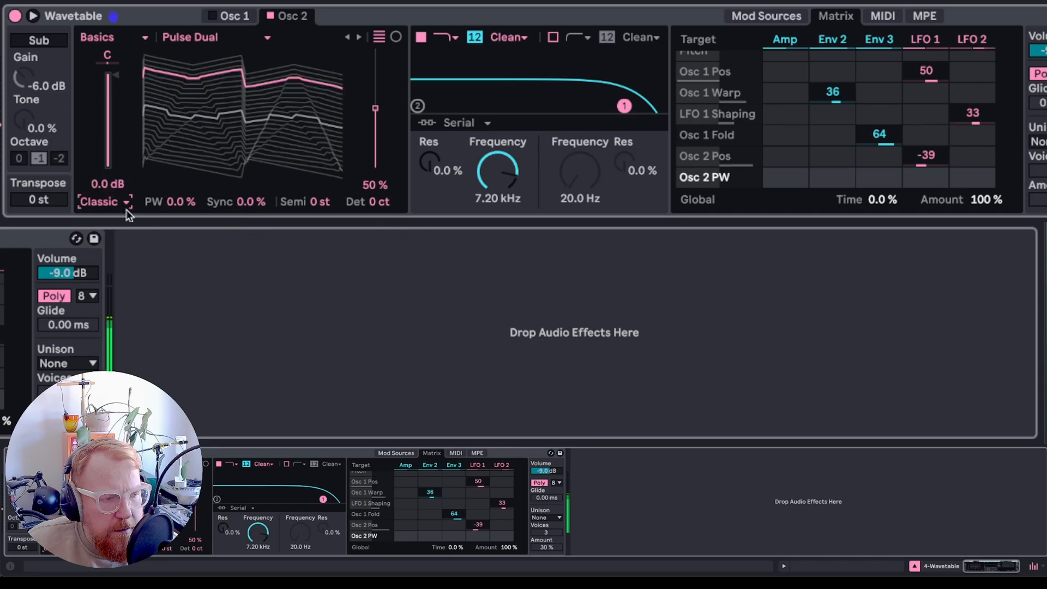
mouse_move(250, 206)
mouse_down()
mouse_move(251, 175)
mouse_move(246, 204)
mouse_up()
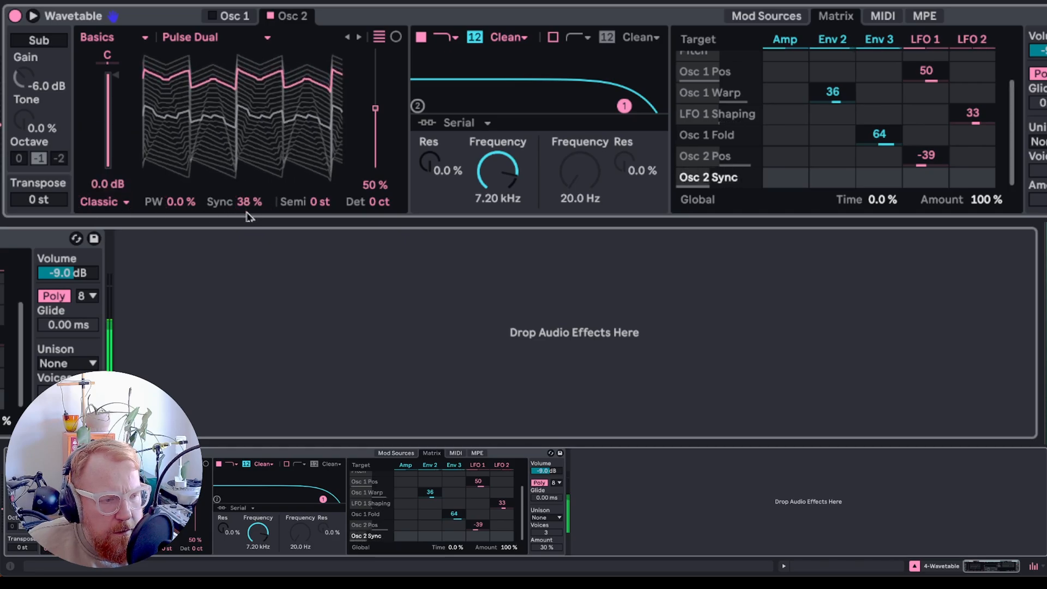
double_click(246, 204)
- Switch oscillator 2's effect mode to Fm and set its amount to 16%
click(101, 203)
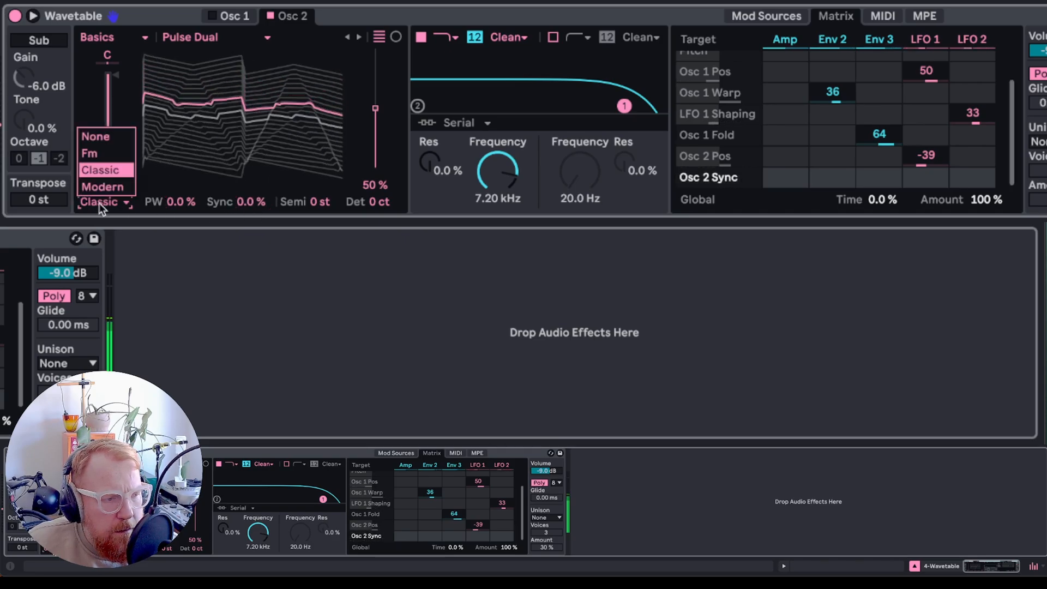
click(107, 155)
drag(249, 205, 203, 212)
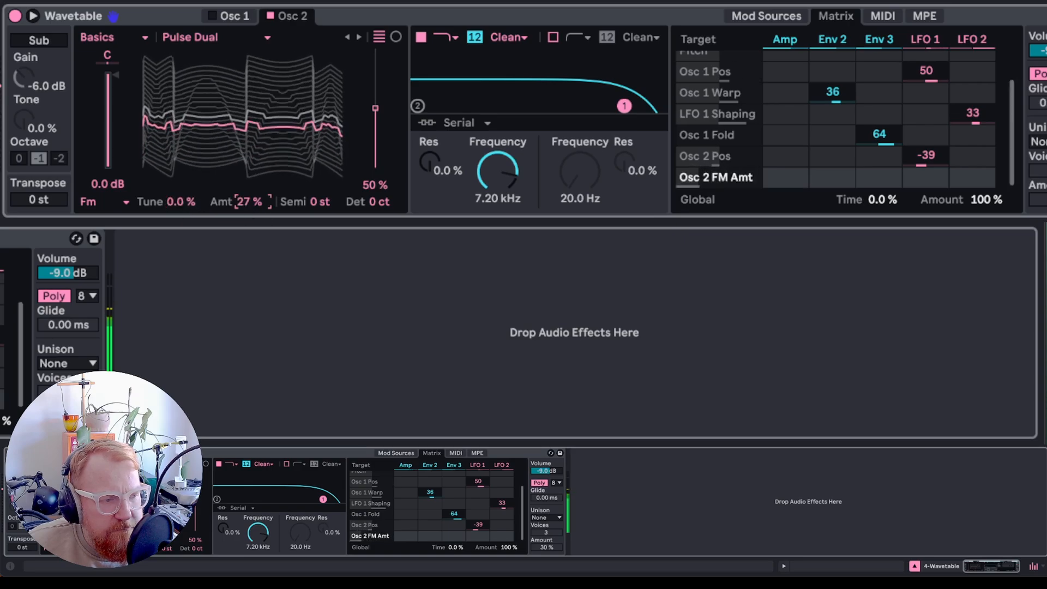
drag(248, 204, 249, 215)
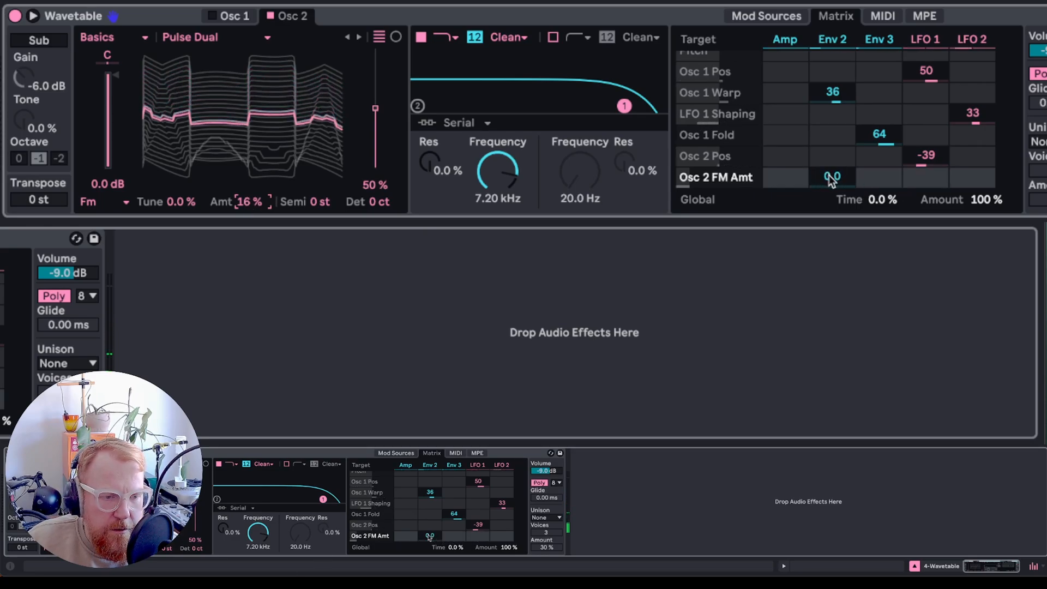
- Route Envelope 2 to oscillator 2 FM amount at 64 and open Envelope 2's settings
drag(833, 176, 832, 161)
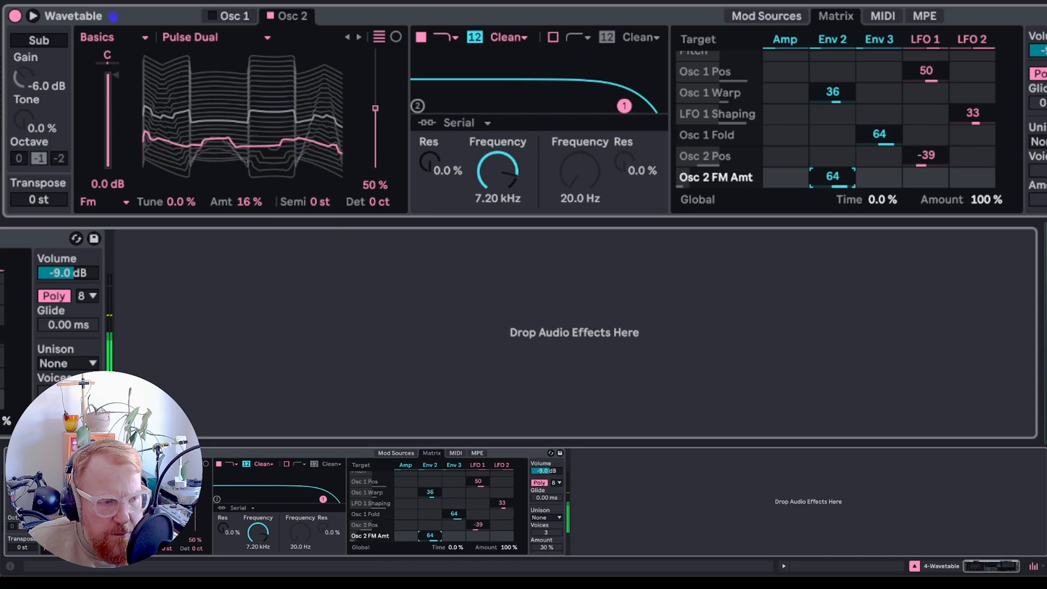
click(833, 39)
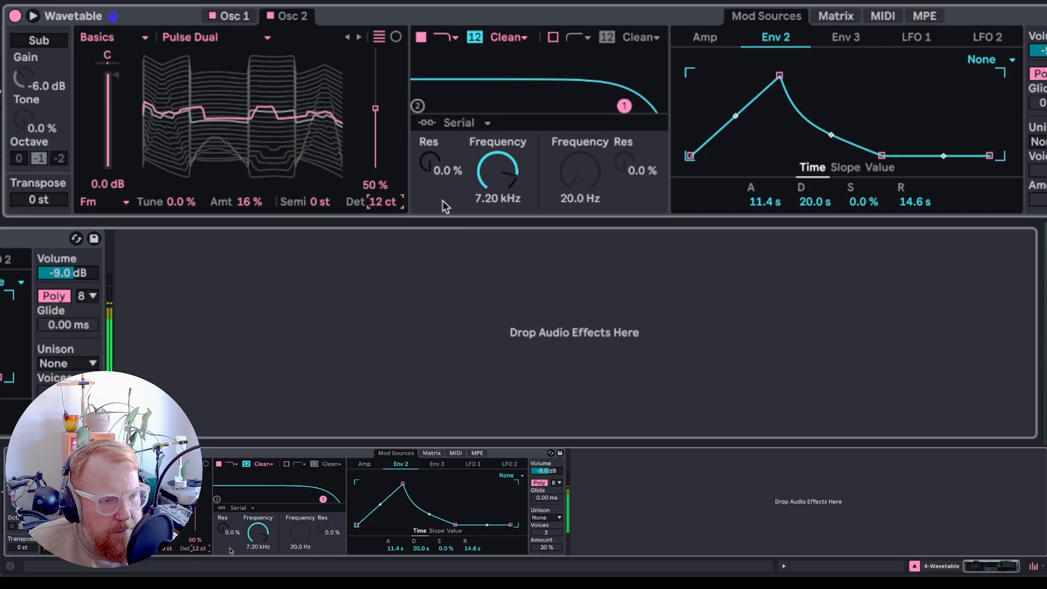
- Shape filter 1: frequency 890 Hz, resonance 22%, and Envelope 3 modulating its frequency by 27
drag(498, 180, 498, 209)
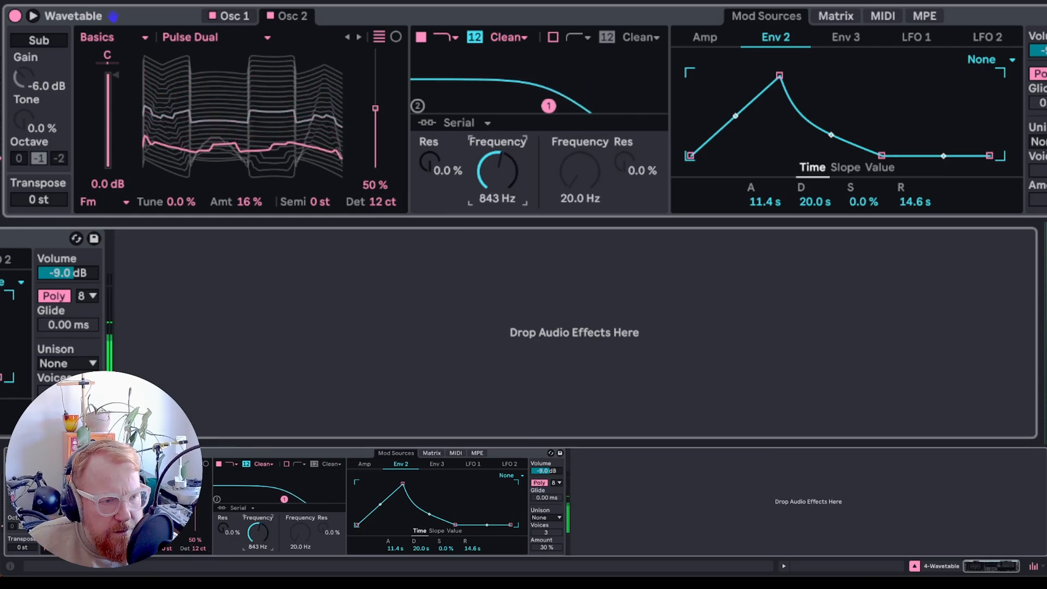
click(509, 37)
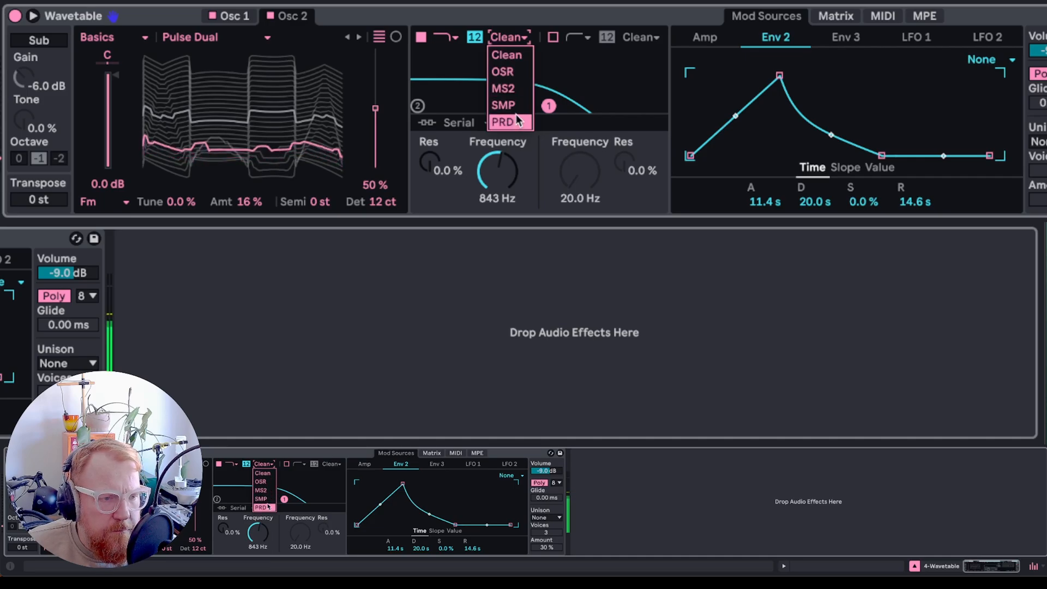
click(518, 18)
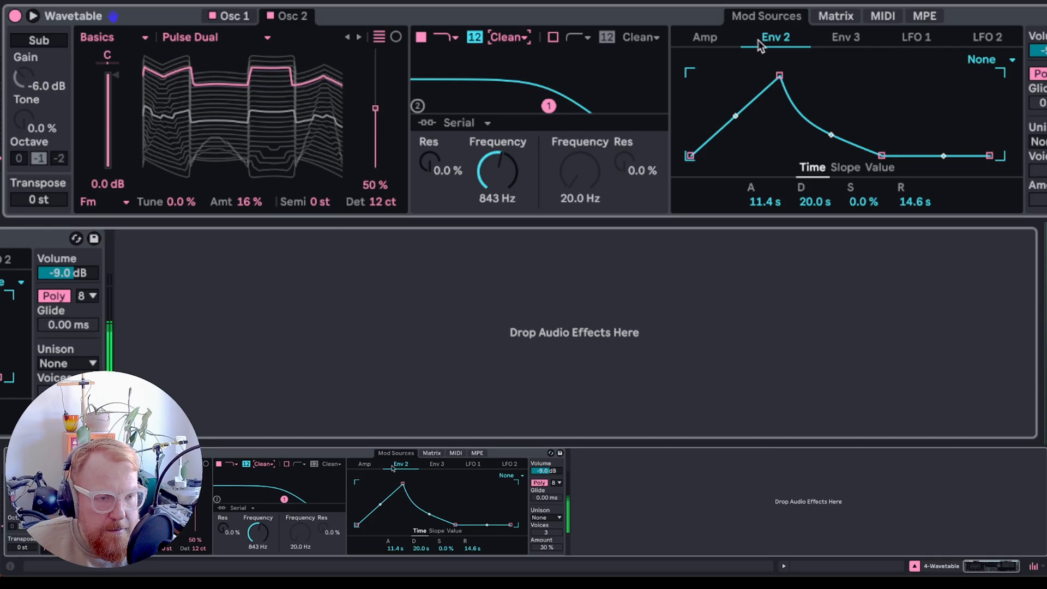
drag(499, 180, 498, 175)
click(835, 16)
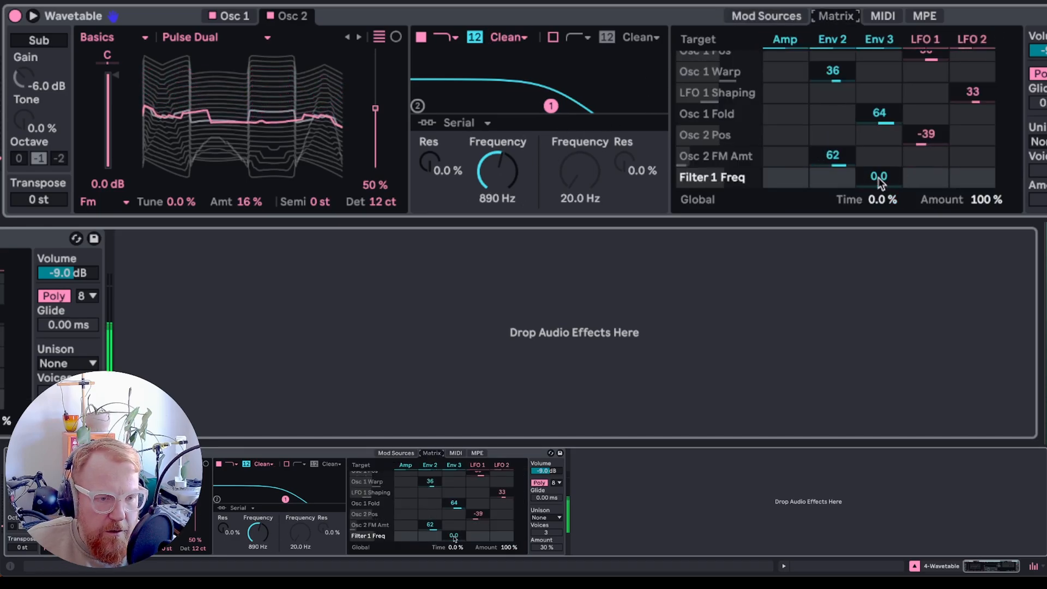
drag(879, 181, 880, 167)
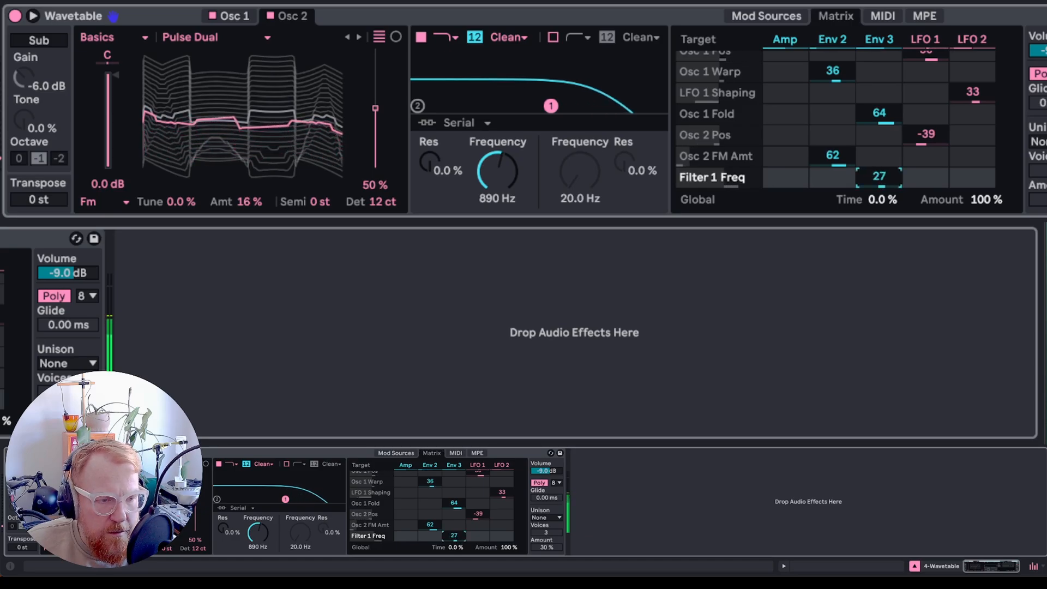
drag(434, 154, 435, 142)
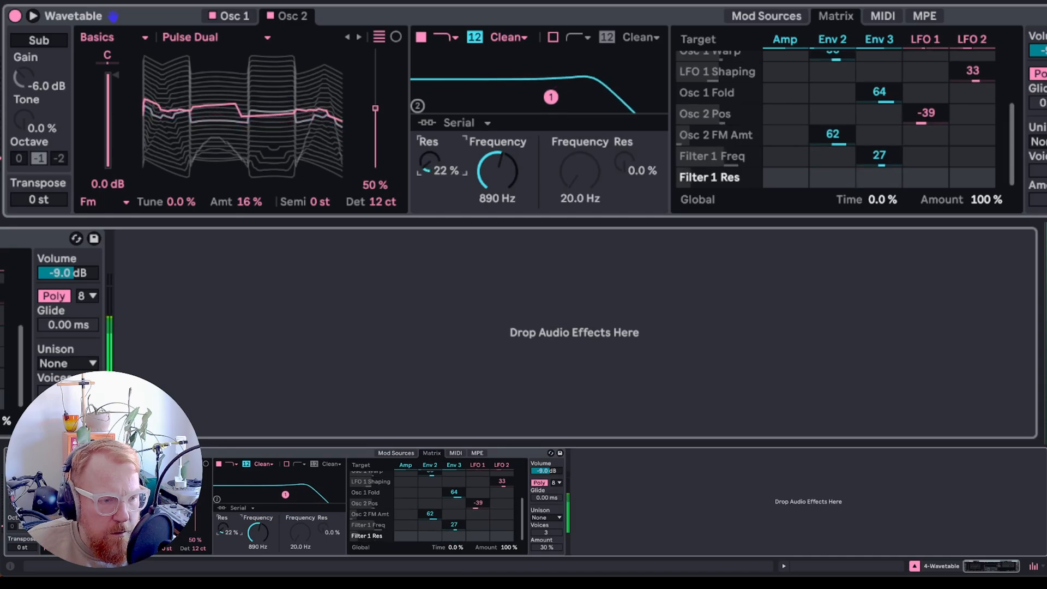
- Enable filter 2 at 63.5 Hz with 21% resonance, modulating its frequency from Envelope 2 by 30
click(417, 105)
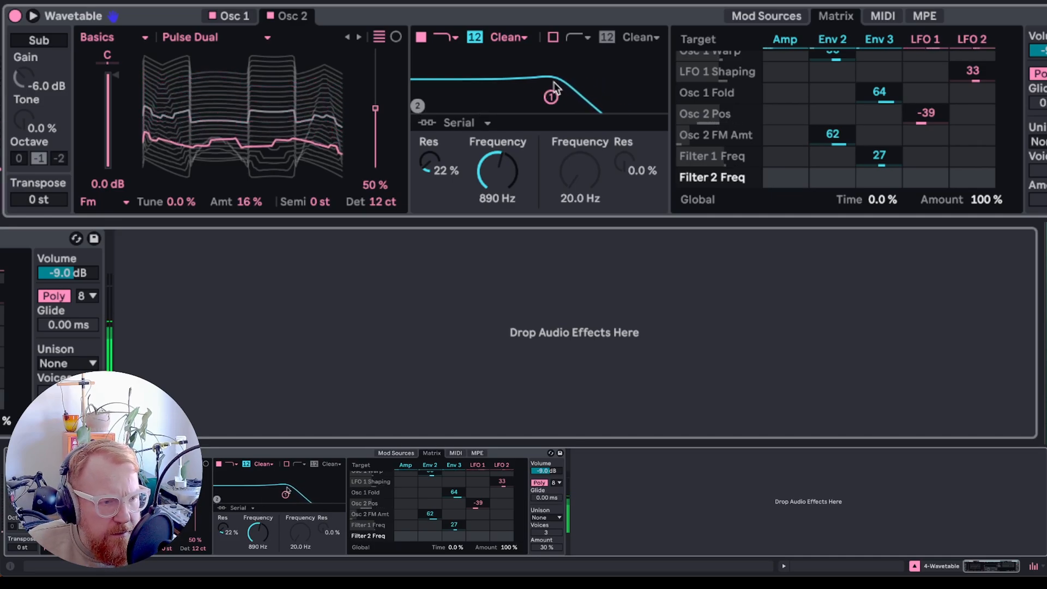
click(553, 37)
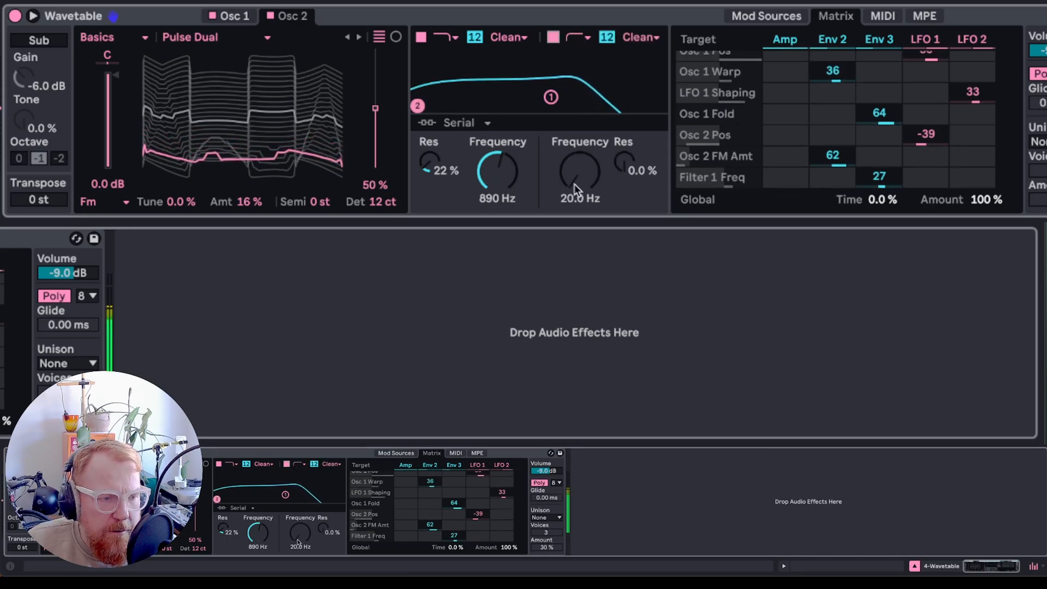
drag(576, 190, 575, 158)
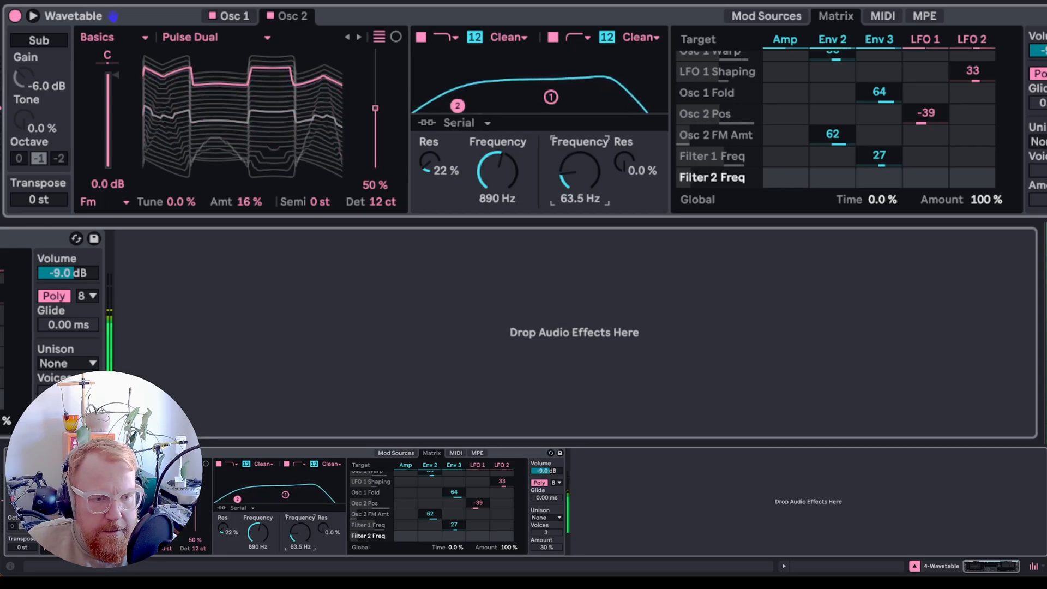
drag(833, 180, 833, 165)
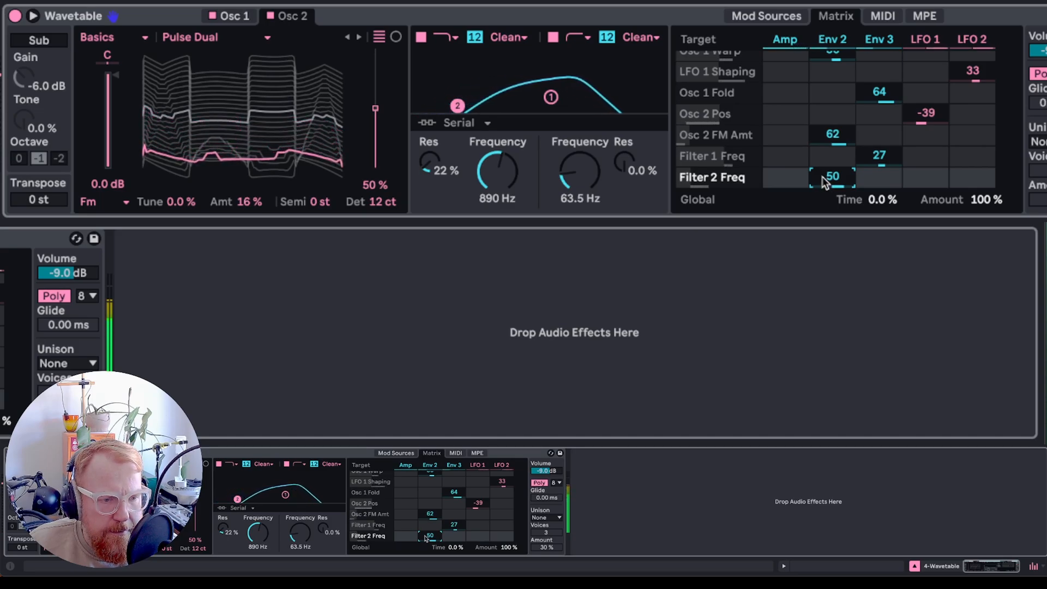
drag(828, 183, 834, 184)
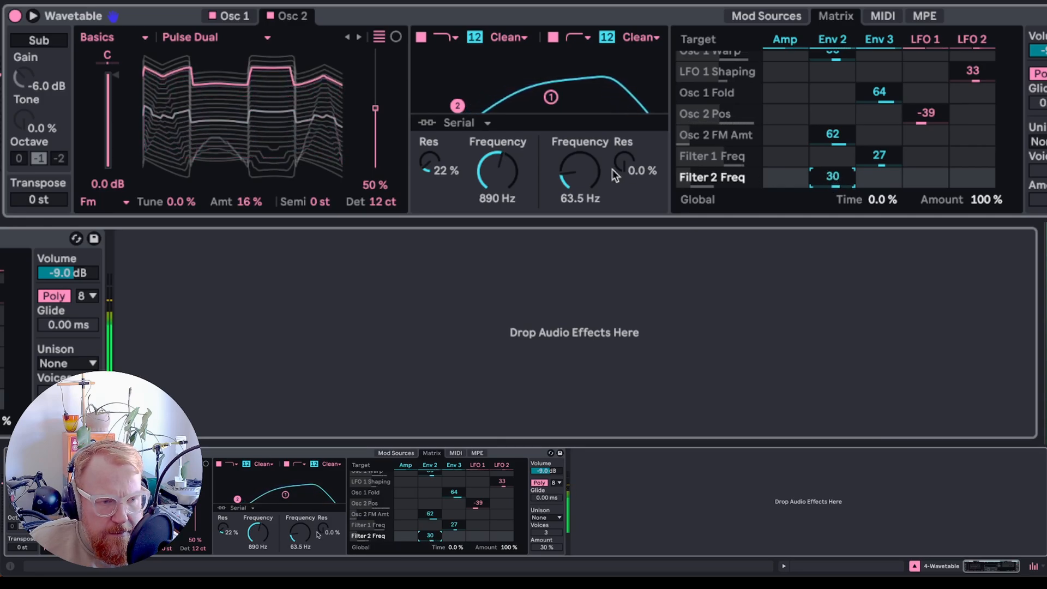
drag(612, 169, 612, 157)
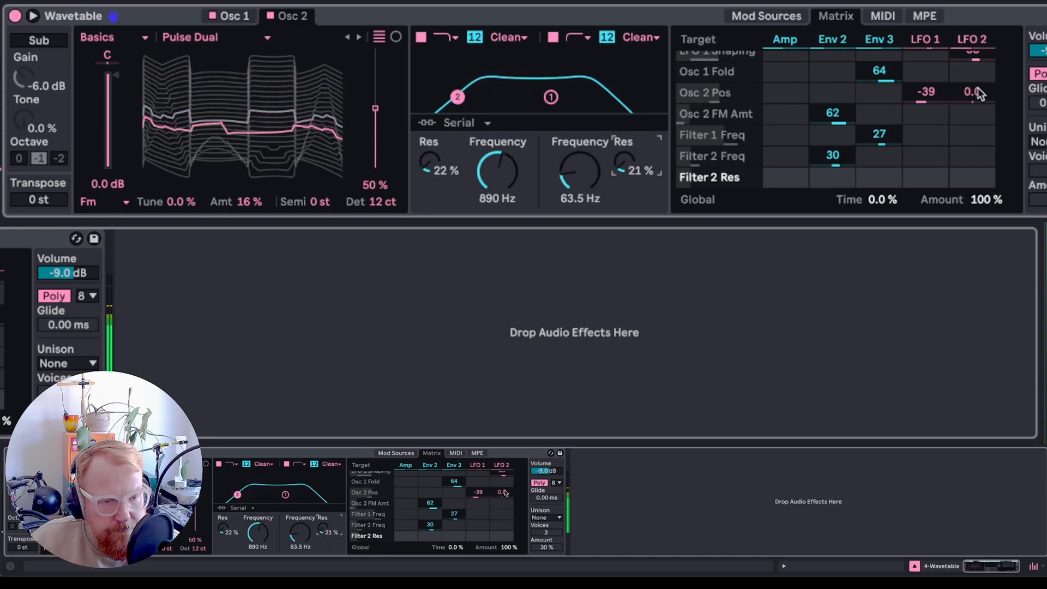
- Set the unison mode to Shimmer with an amount of 73%
click(82, 364)
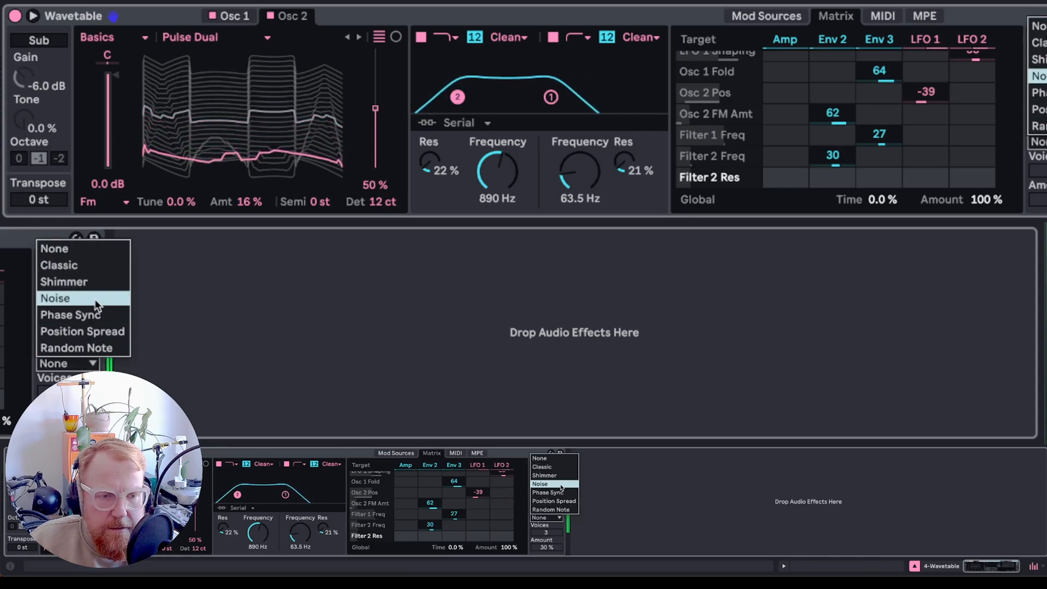
click(96, 266)
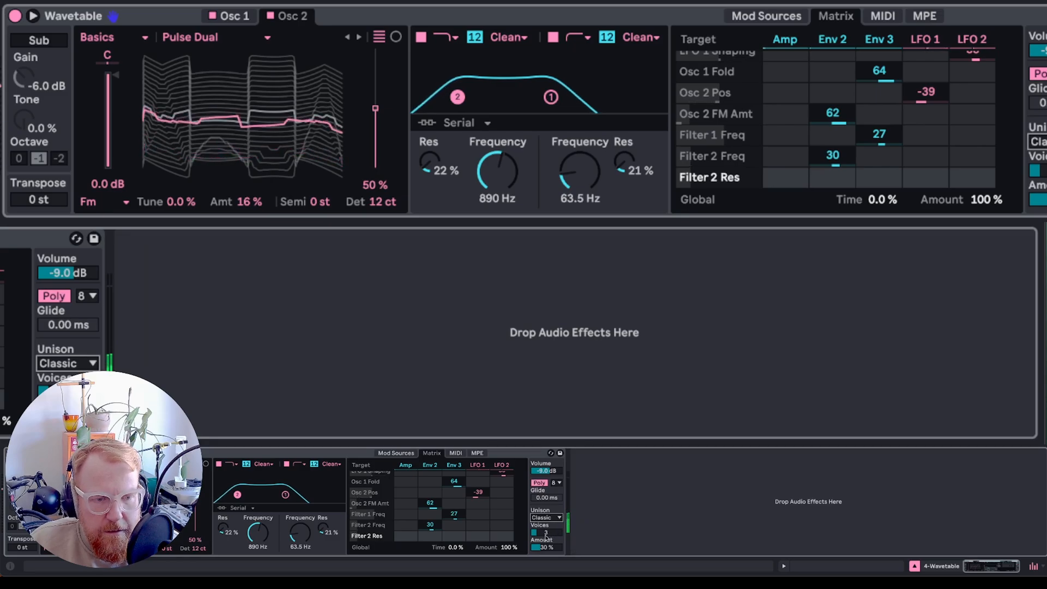
drag(545, 546, 546, 543)
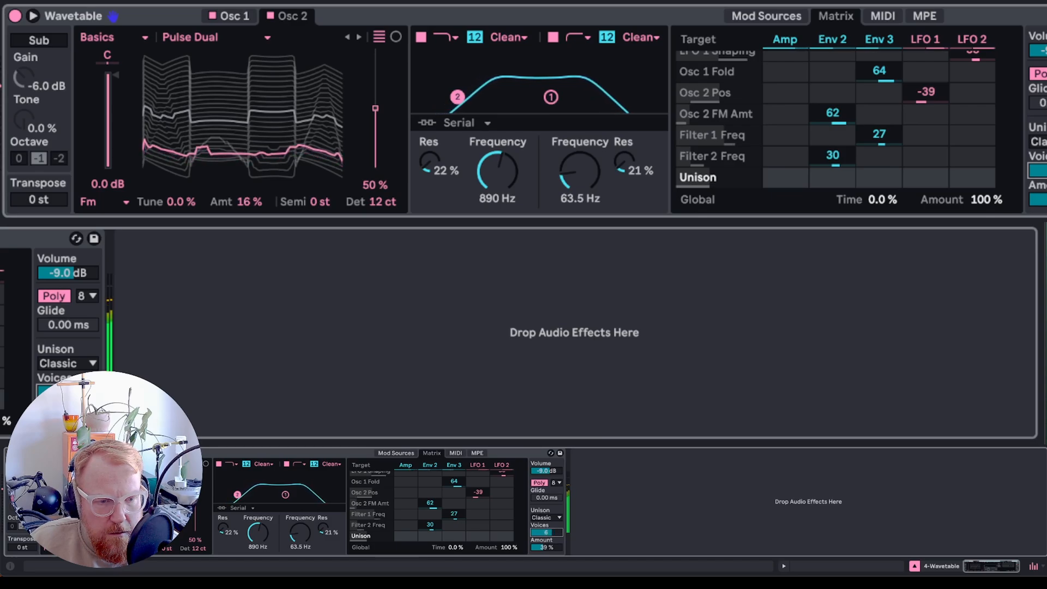
click(74, 369)
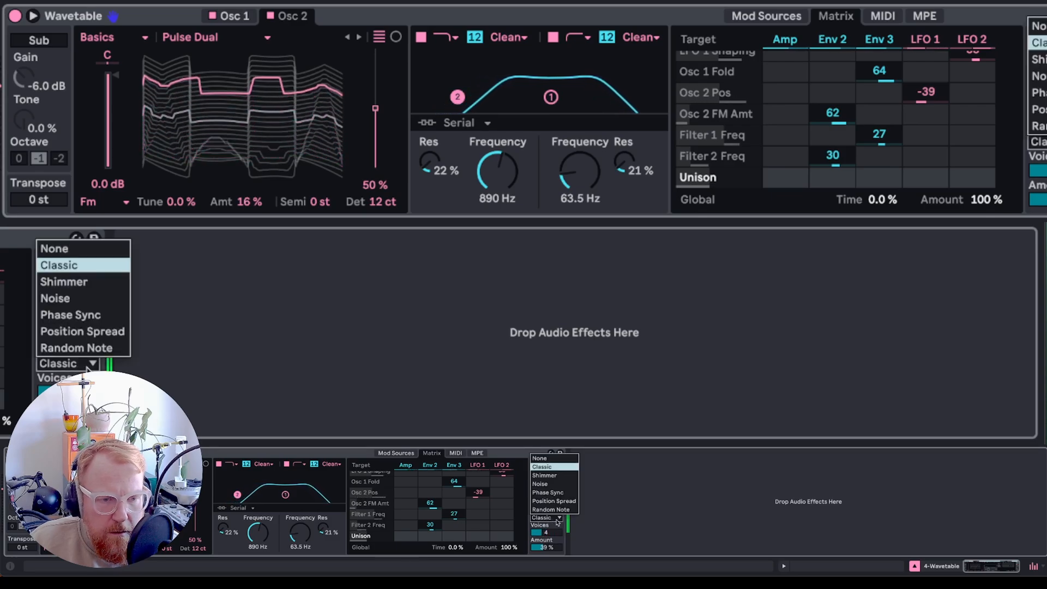
click(71, 282)
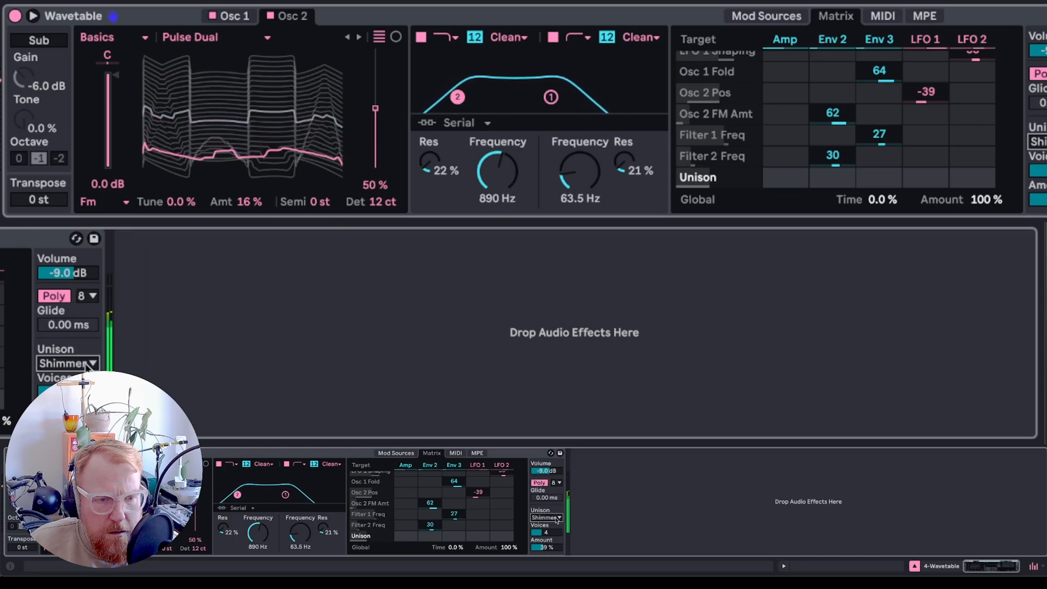
drag(548, 547, 548, 524)
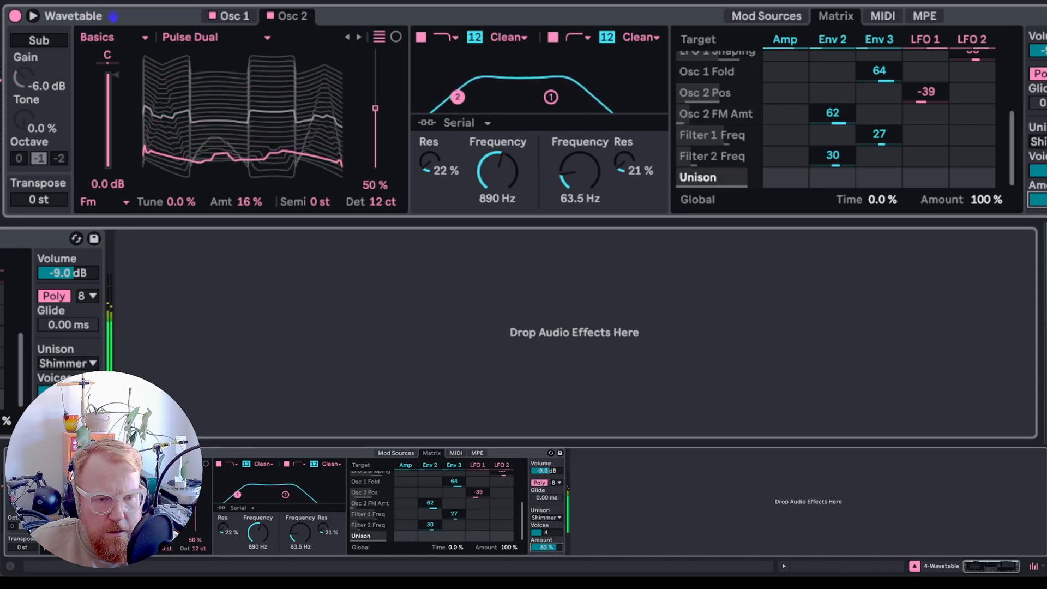
- Try the Noise, Phase Sync and Position Spread unison modes, setting the unison amount to 70%
click(71, 364)
click(88, 296)
click(75, 364)
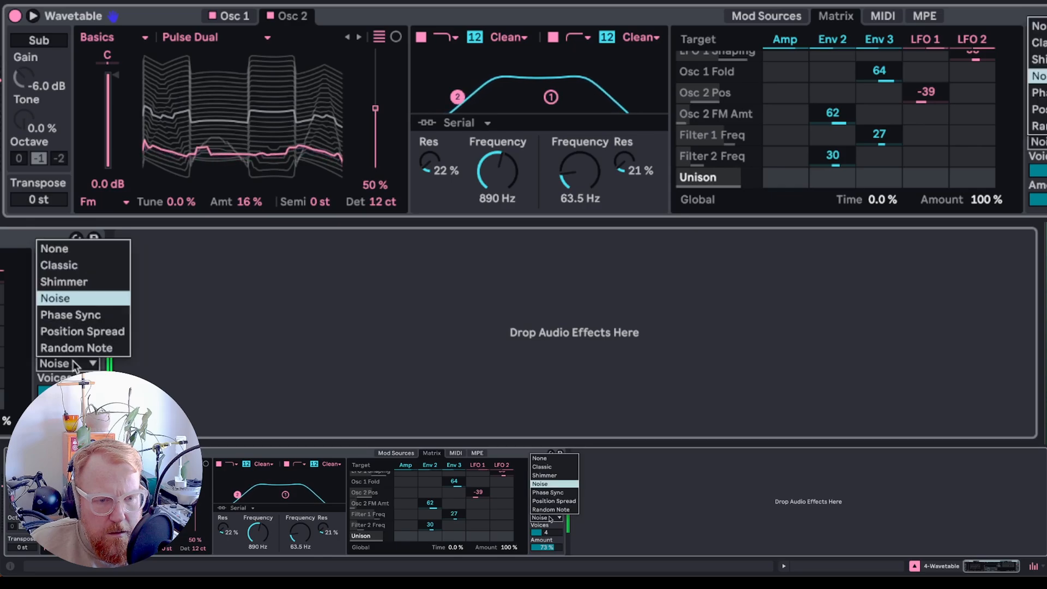
click(77, 314)
click(76, 363)
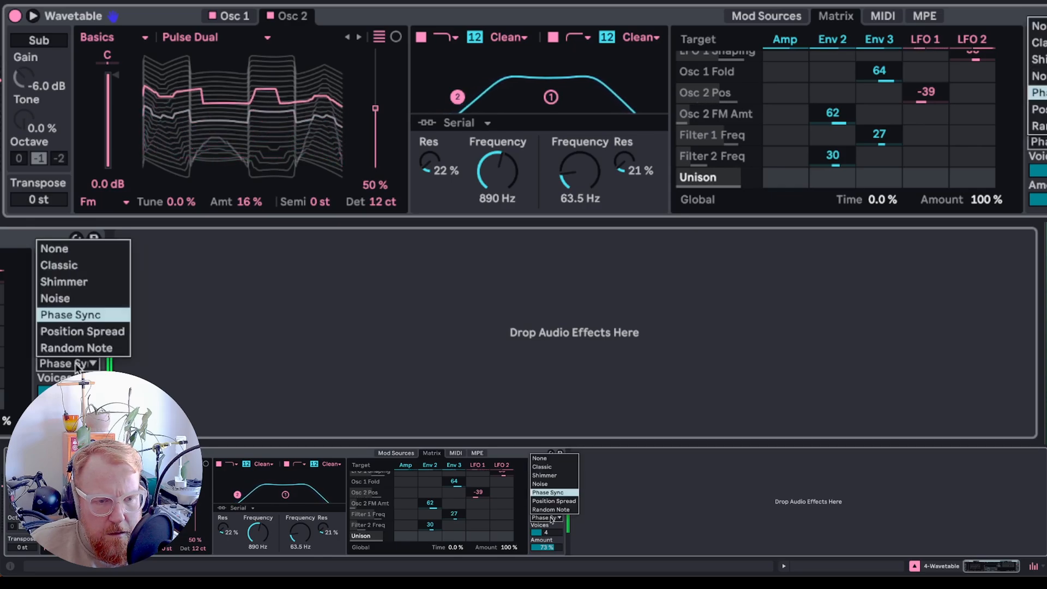
click(83, 337)
click(70, 364)
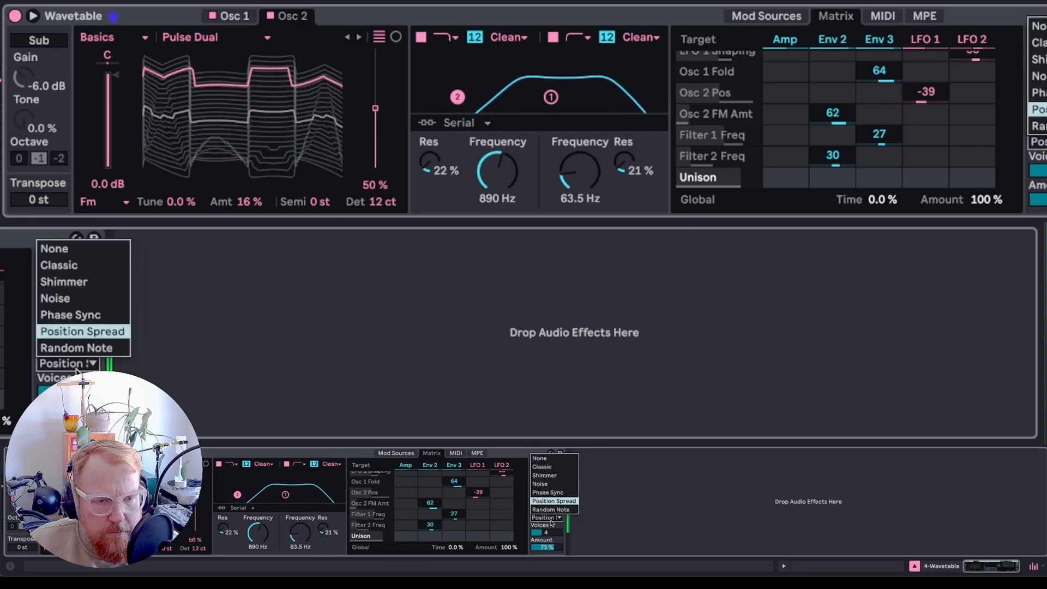
click(560, 530)
mouse_move(561, 534)
mouse_down()
mouse_move(561, 526)
mouse_move(562, 536)
mouse_up()
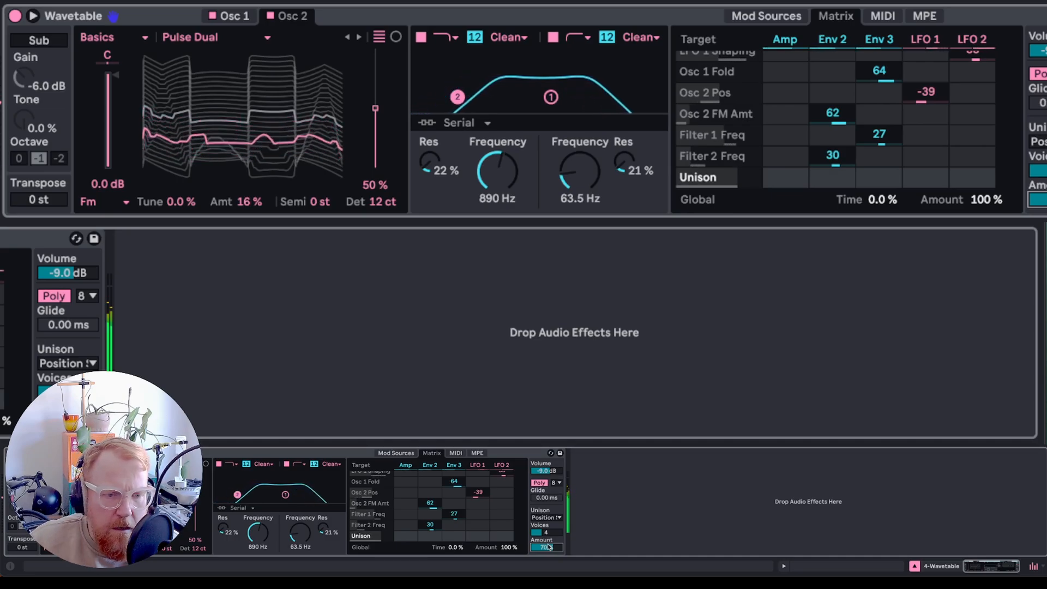
- Try the Classic unison mode with the unison amount at 24%
click(68, 363)
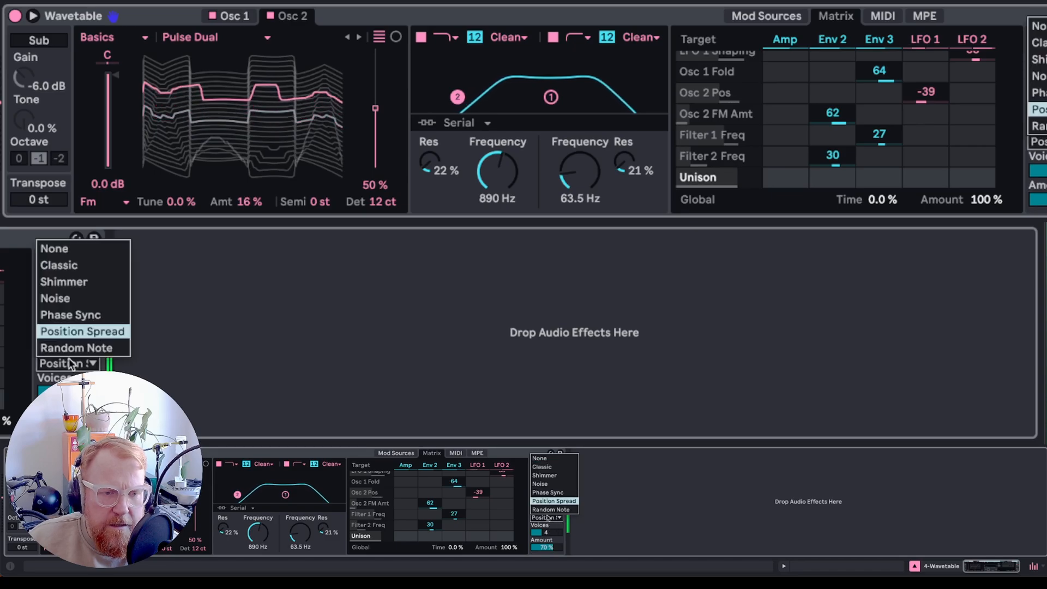
click(74, 263)
drag(548, 543, 548, 564)
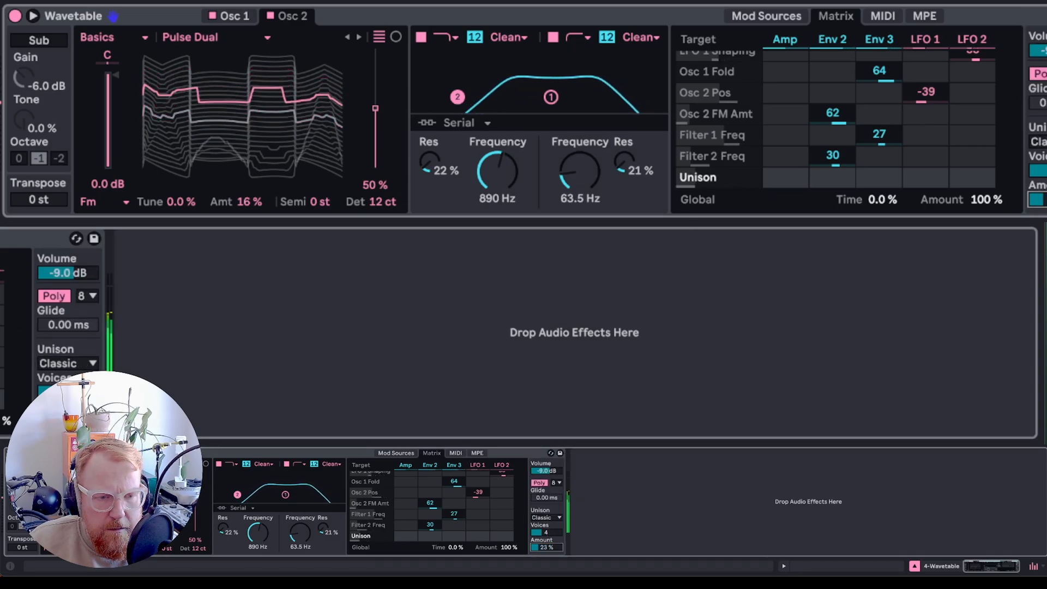
- Set the unison mode to Random Note with an amount of 62%
click(68, 364)
click(84, 331)
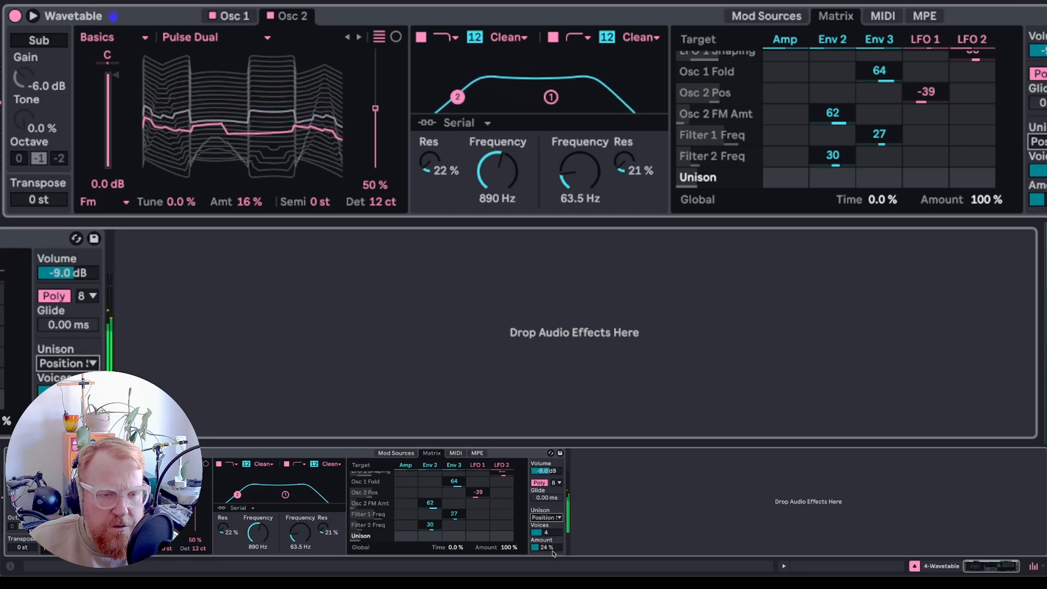
click(65, 363)
click(71, 351)
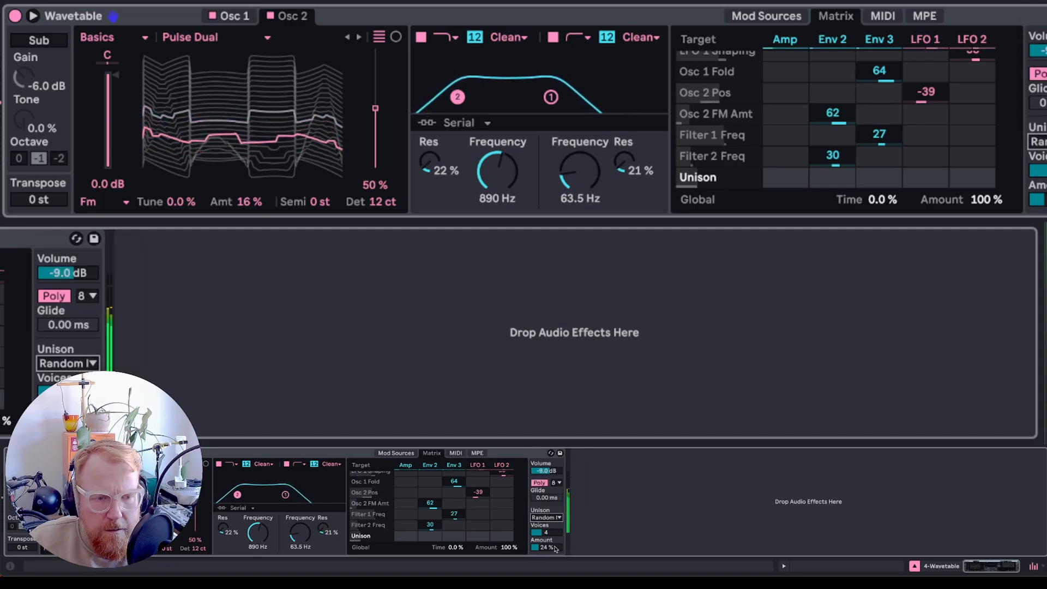
drag(546, 547, 546, 524)
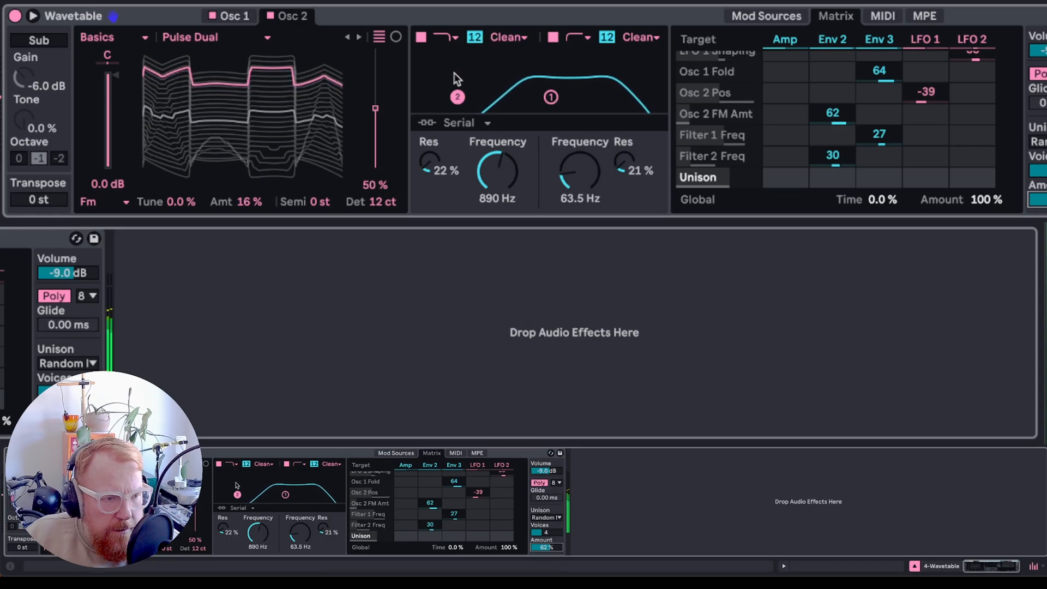
- Lower filter 1's frequency to 514 Hz and raise Envelope 3's modulation of it to 33
click(494, 175)
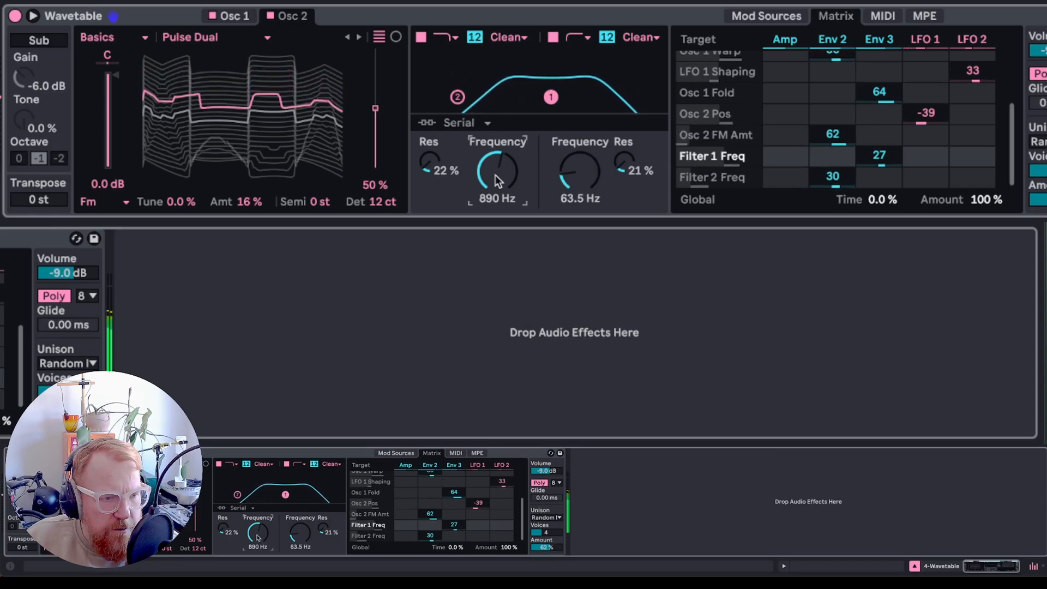
mouse_move(502, 178)
mouse_down()
mouse_move(502, 207)
mouse_move(502, 198)
mouse_up()
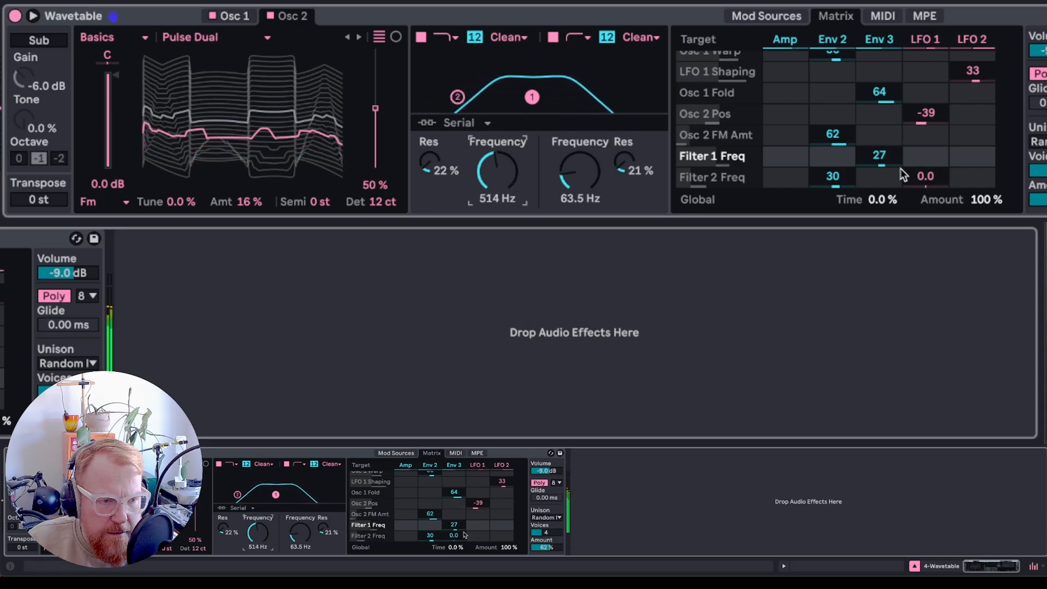
drag(879, 159, 879, 153)
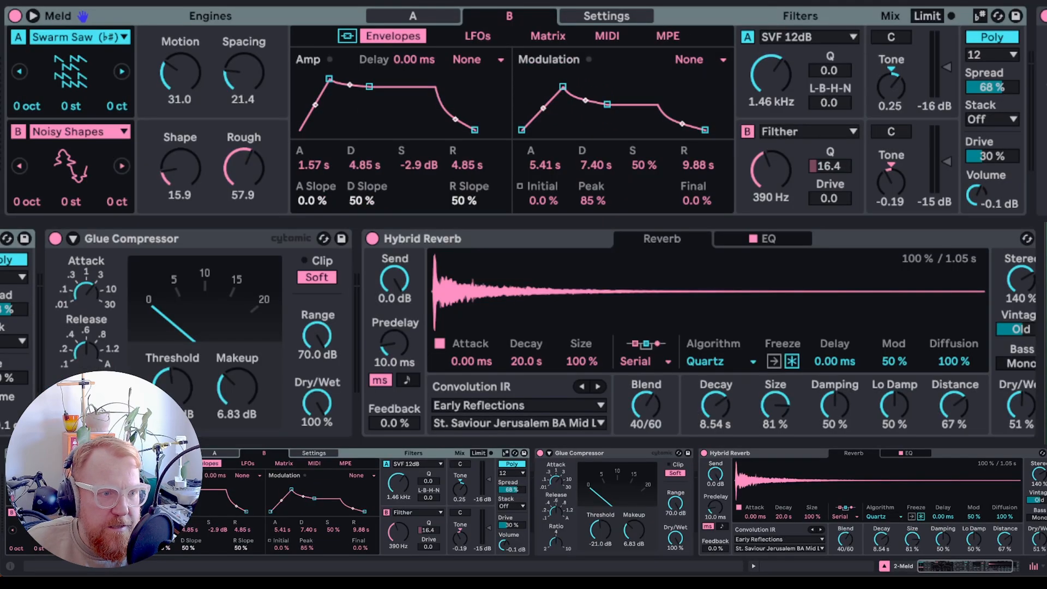
- Copy the Hybrid Reverb from the Meld track onto the Wavetable track and load the Synagogue Wide LR impulse response
click(455, 238)
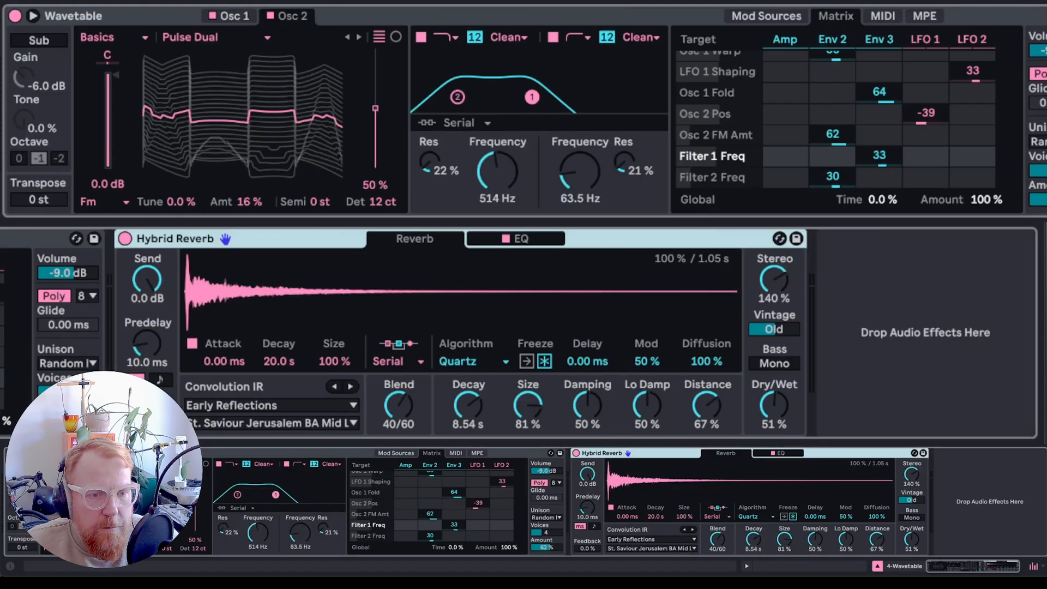
click(301, 420)
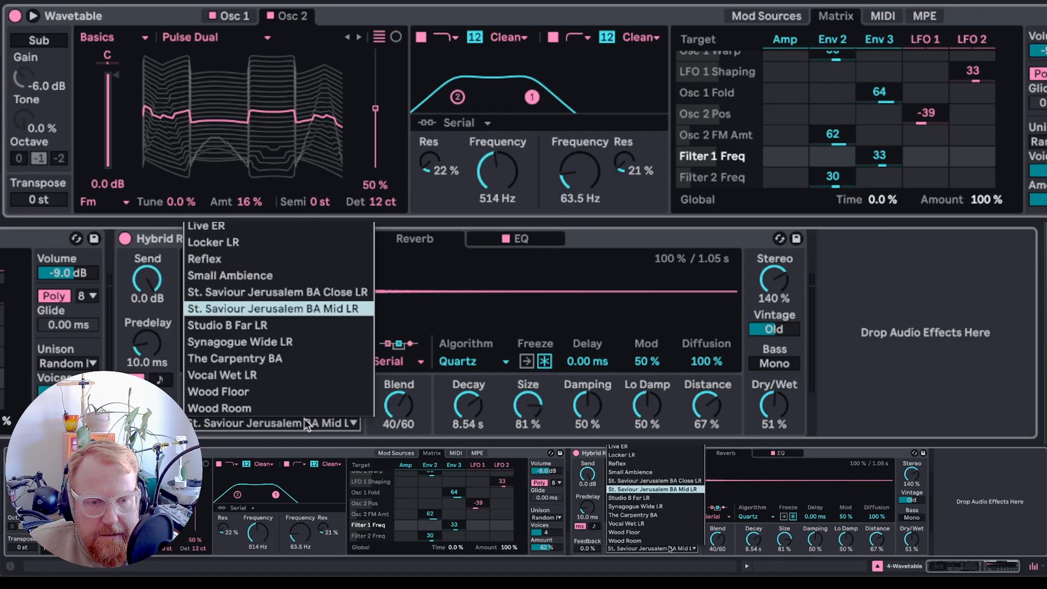
click(317, 341)
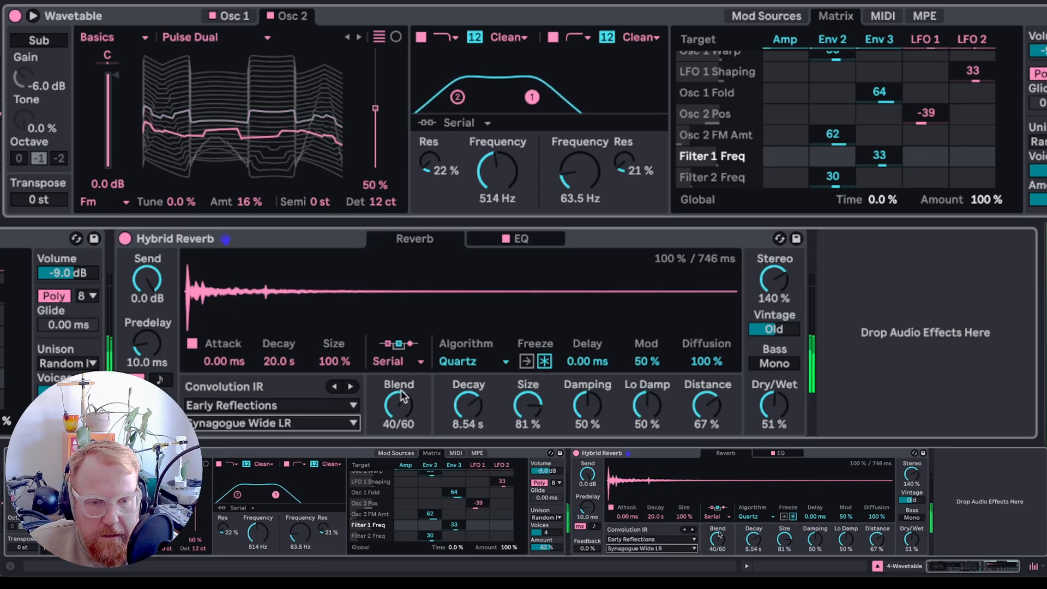
- Switch the reverb algorithm to Dark Hall, with decay 12.3 s and dry/wet 56%
click(474, 371)
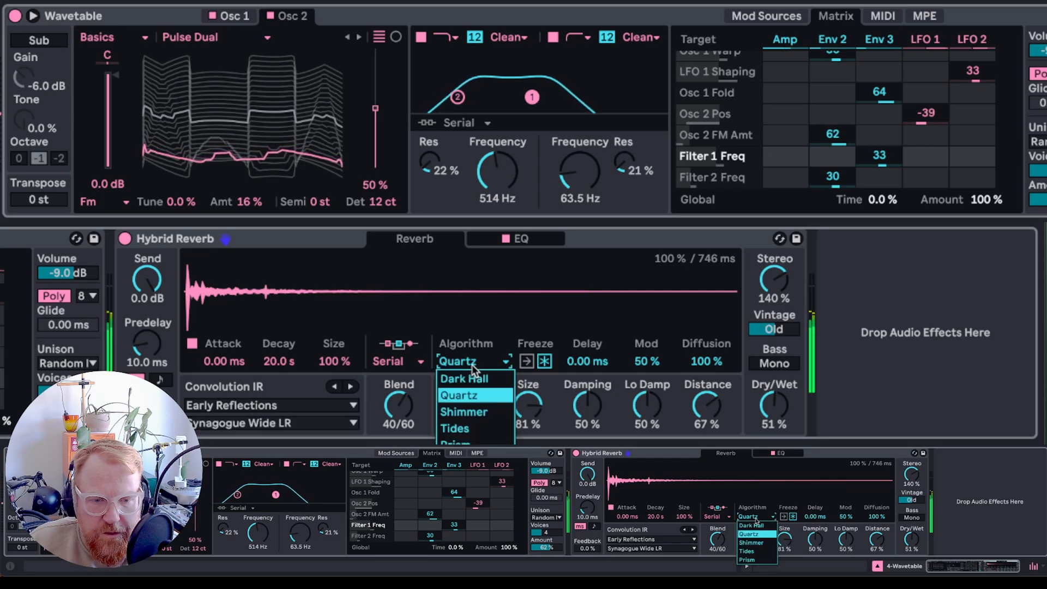
click(489, 376)
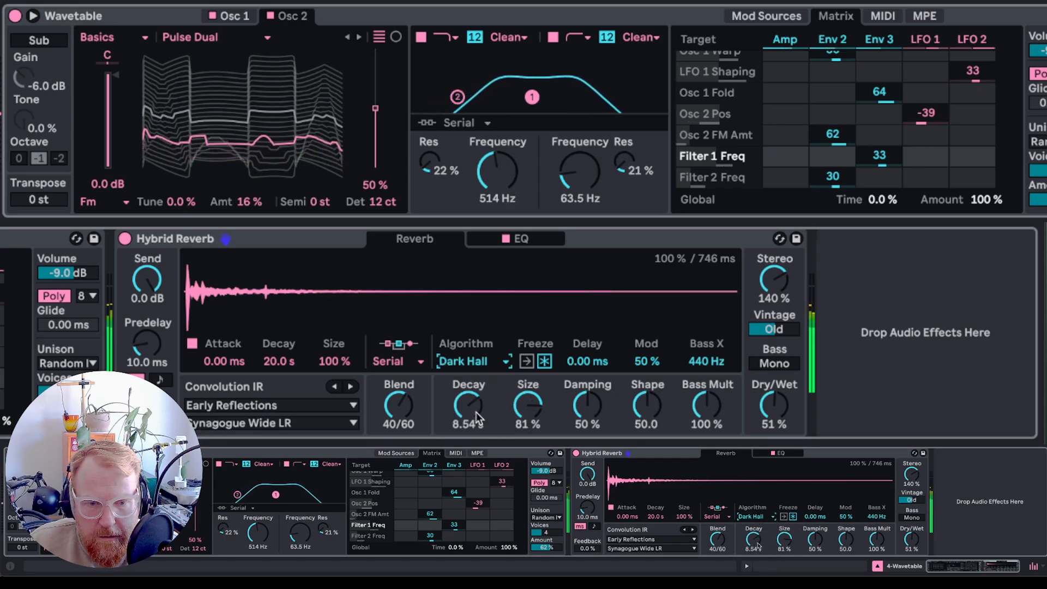
drag(468, 415, 468, 401)
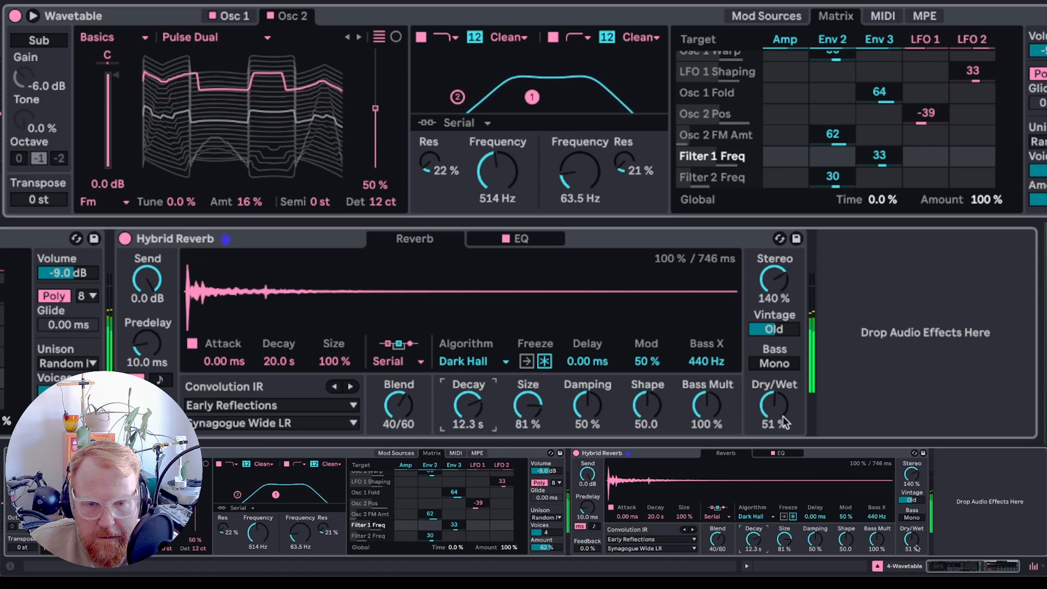
drag(789, 401, 790, 398)
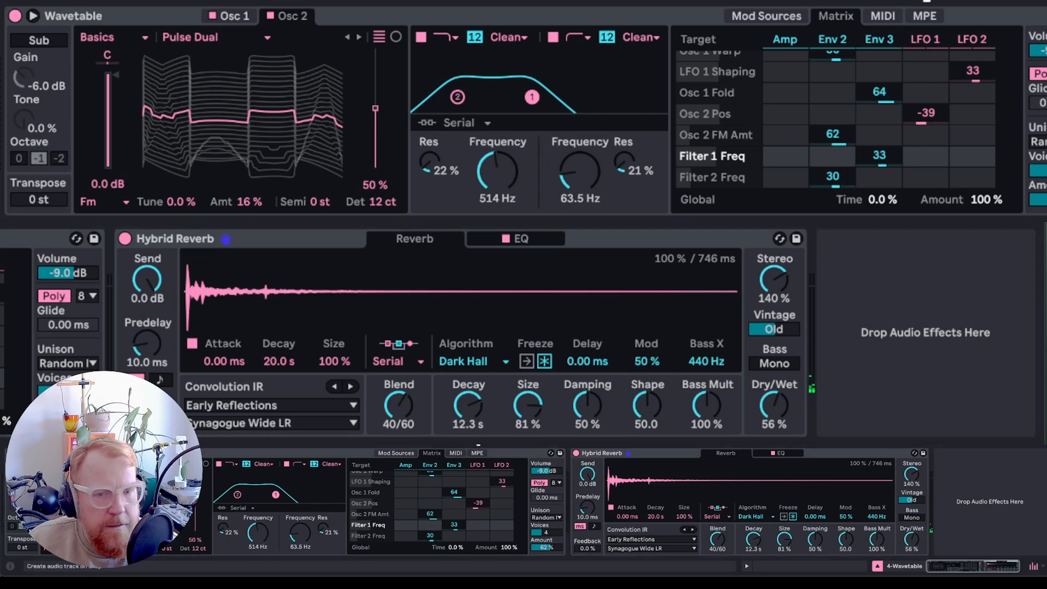
- Add a Glue Compressor after the reverb with threshold -17.8 dB, makeup 5.40 dB and soft clipping enabled
drag(599, 311, 849, 323)
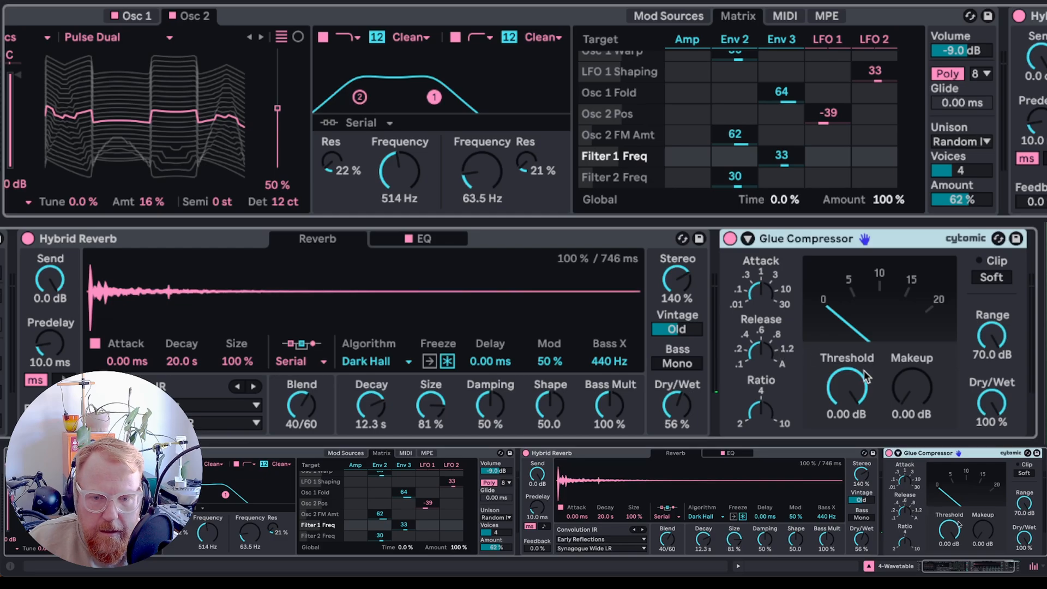
drag(853, 390, 853, 445)
mouse_move(912, 388)
mouse_down()
mouse_move(912, 371)
mouse_move(915, 389)
mouse_up()
click(987, 280)
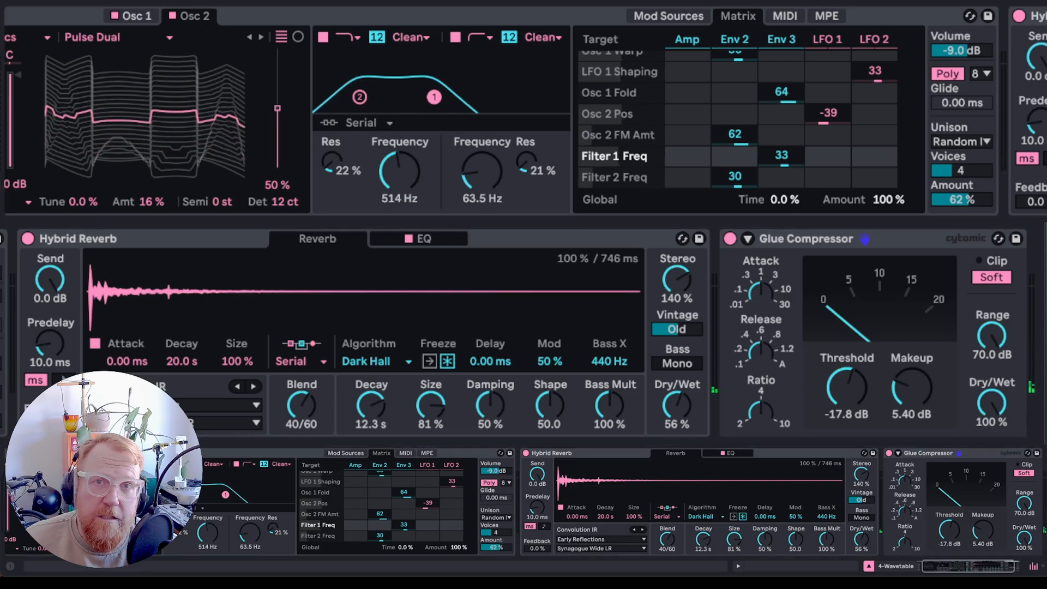
- Add a Saturator to the chain and move it in front of the Hybrid Reverb
drag(546, 230, 638, 274)
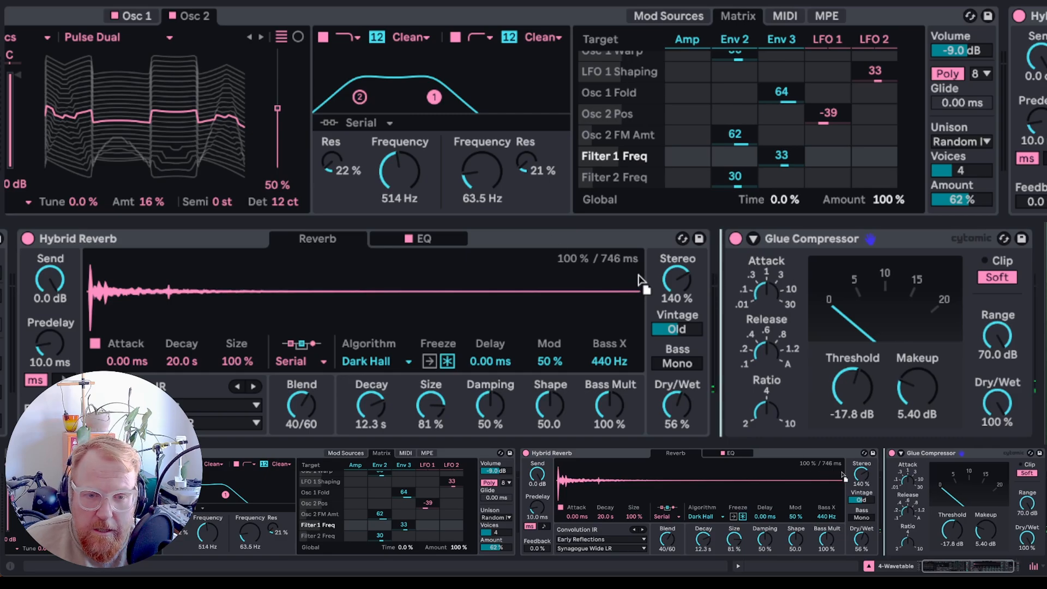
drag(694, 307, 686, 304)
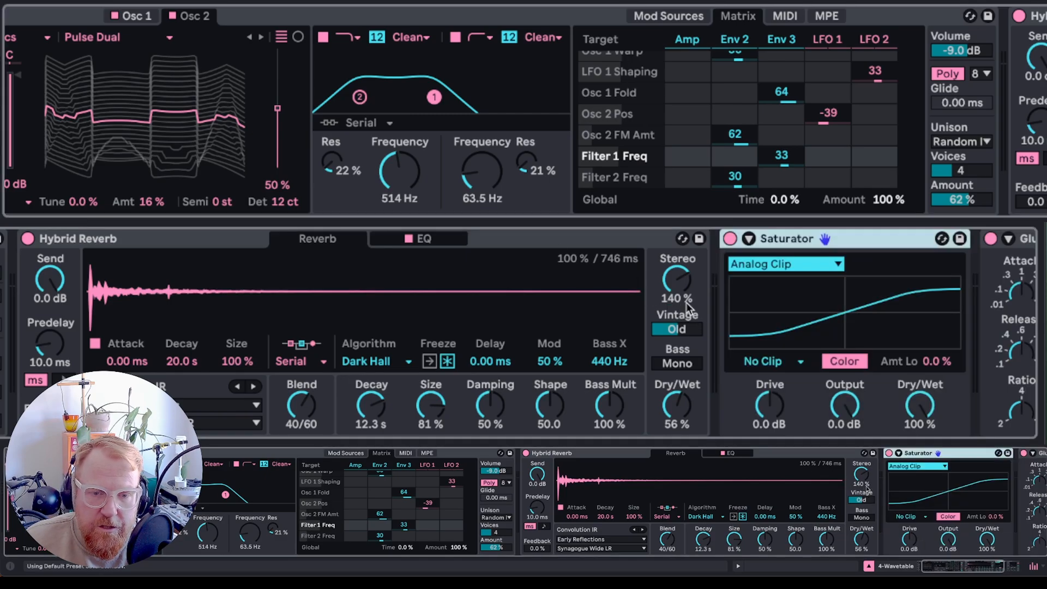
drag(790, 238, 5, 256)
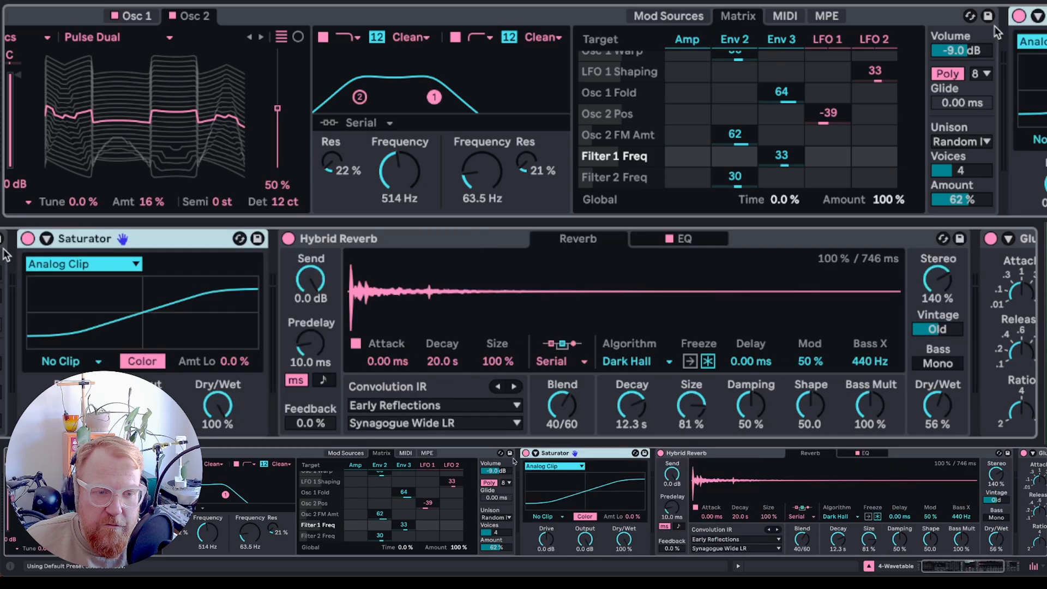
- Set the Saturator drive to 10 dB, comparing with the reverb briefly bypassed
click(287, 239)
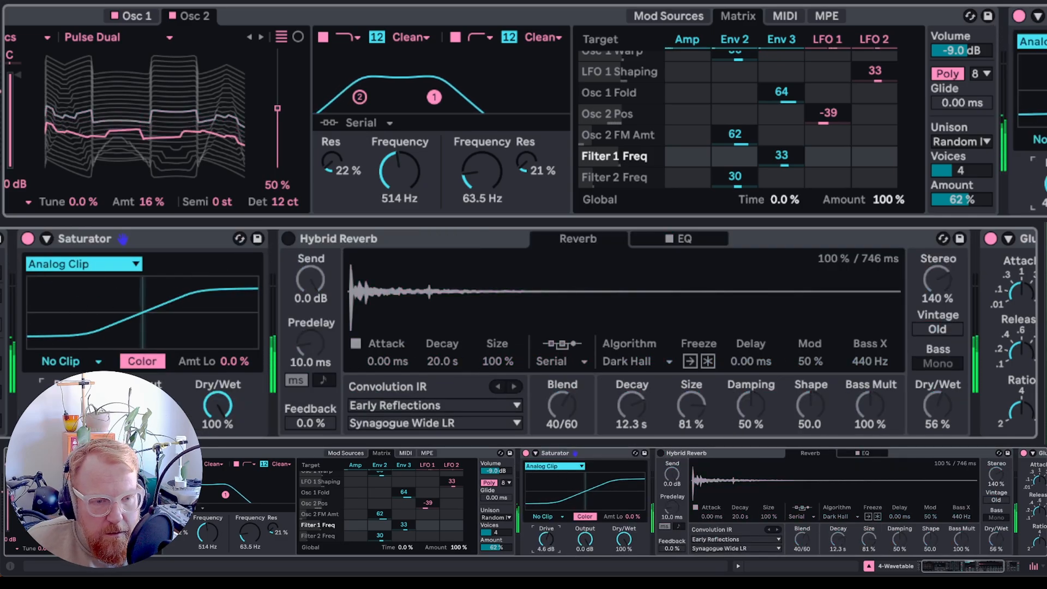
drag(93, 306, 93, 275)
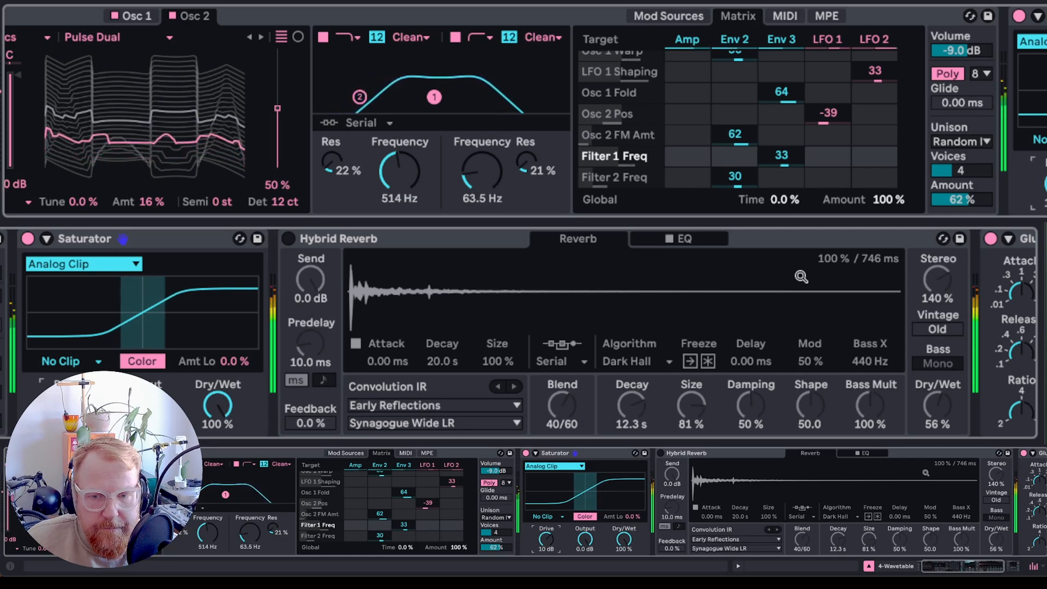
click(290, 240)
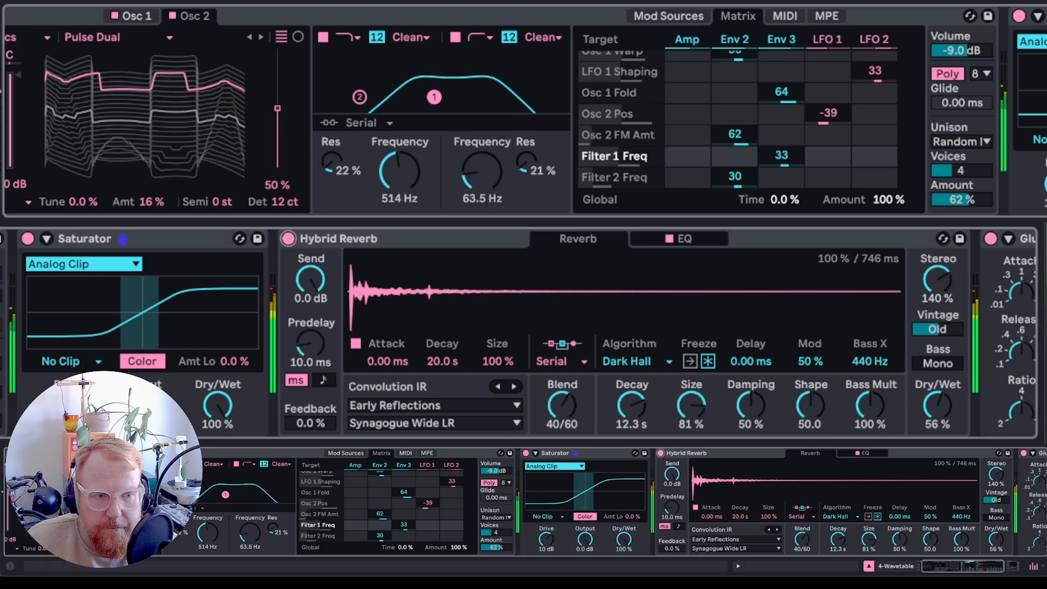
- Raise the reverb dry/wet to 63% and set the Glue Compressor threshold to -5.71 dB
scroll(626, 269, right, 4)
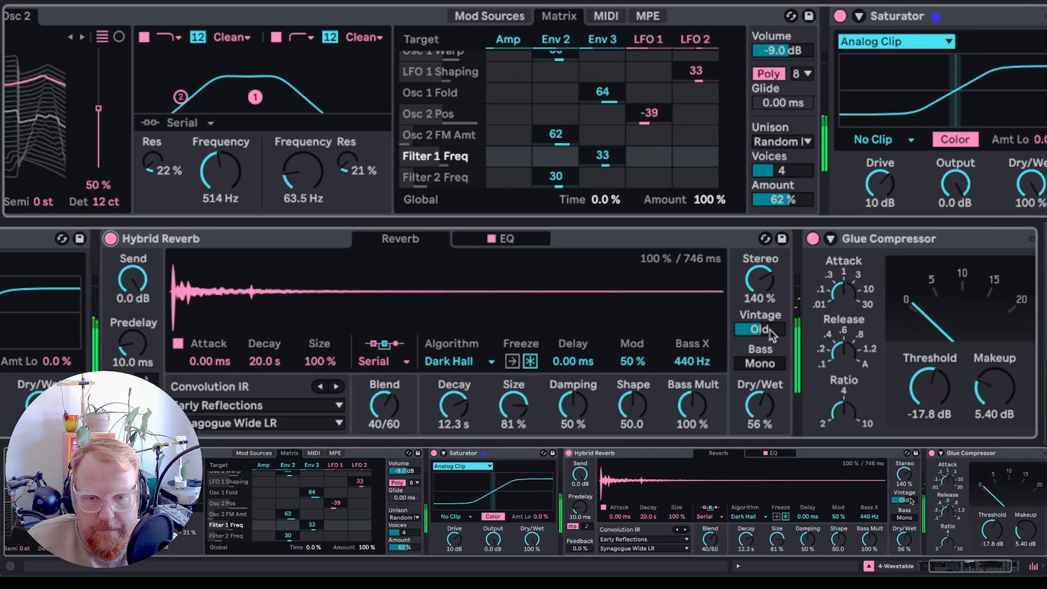
drag(755, 408, 755, 400)
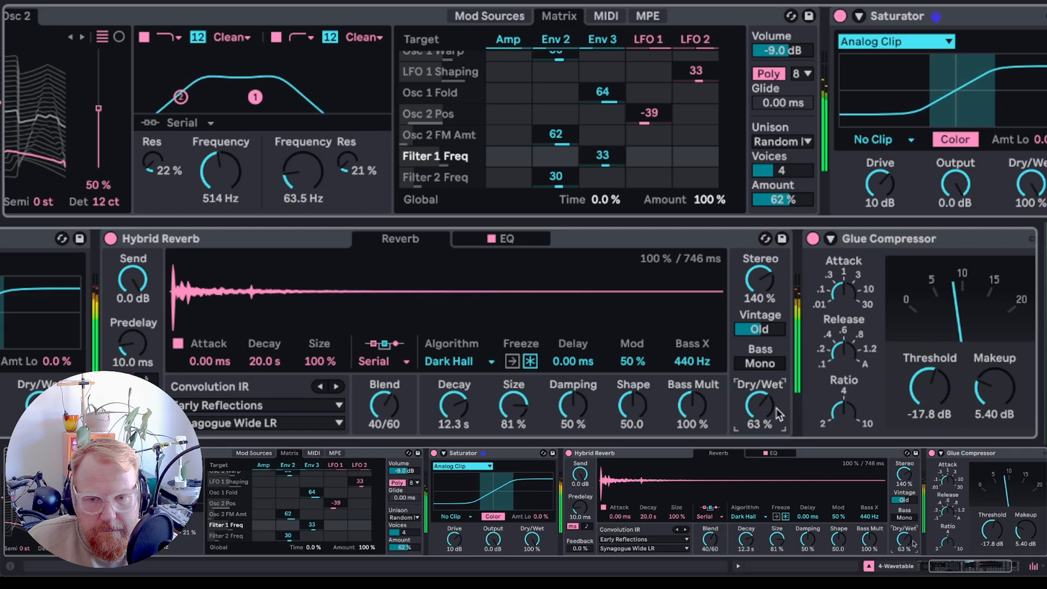
drag(929, 388, 929, 383)
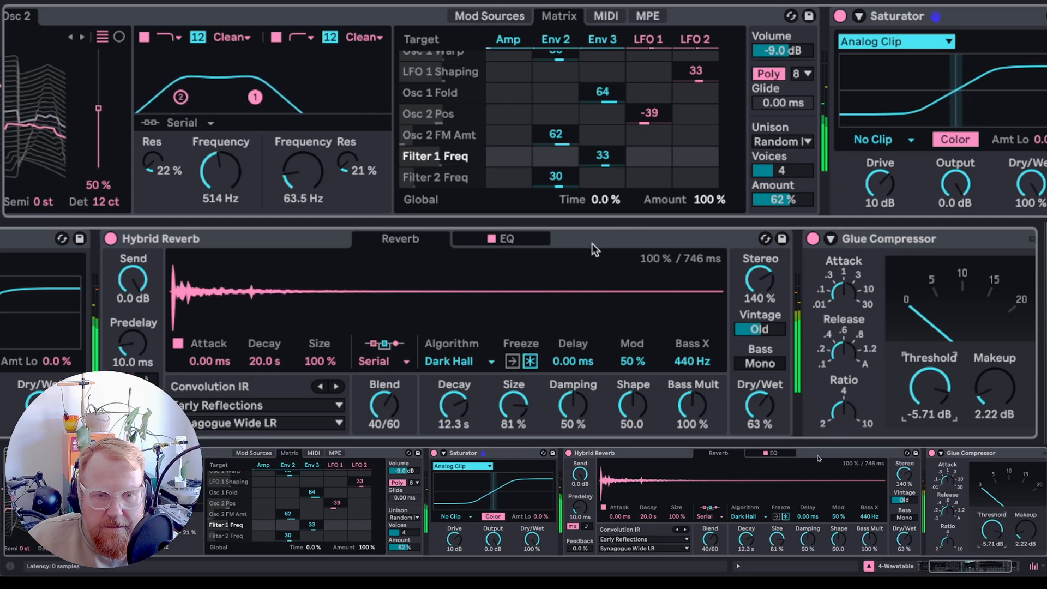
- Shape the reverb EQ: boost band 2 by 2.8 dB at 149 Hz and make band 4 a low-pass at 2.01 kHz
click(509, 240)
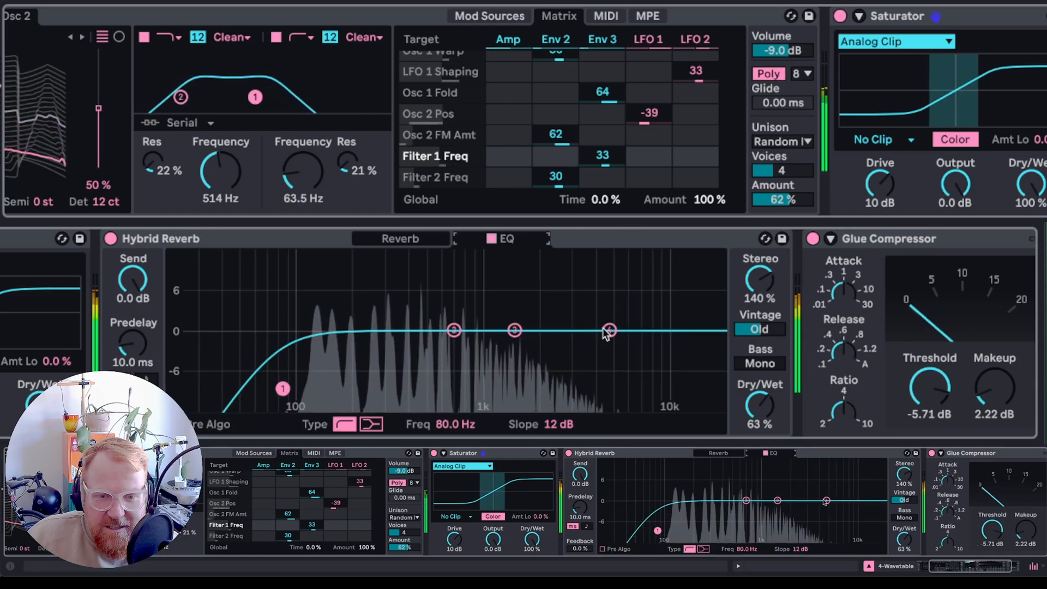
drag(610, 330, 331, 313)
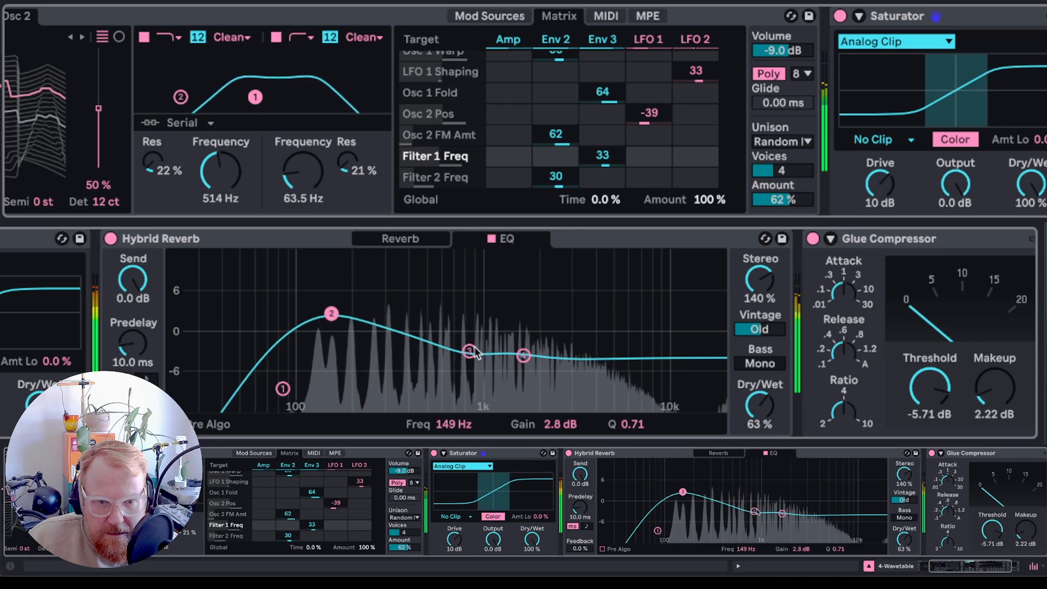
click(524, 355)
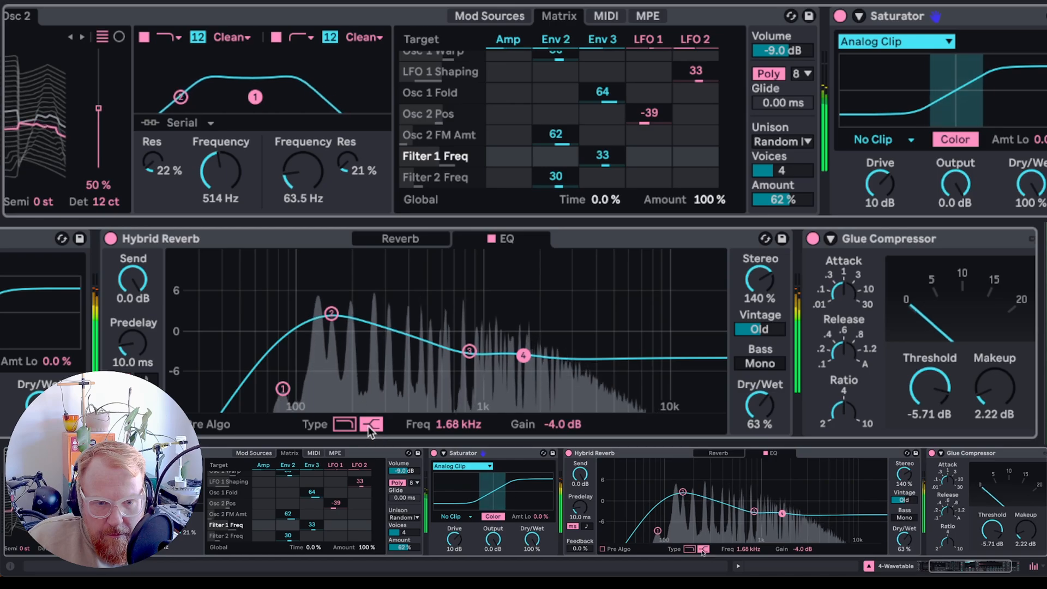
click(347, 425)
drag(524, 339, 537, 405)
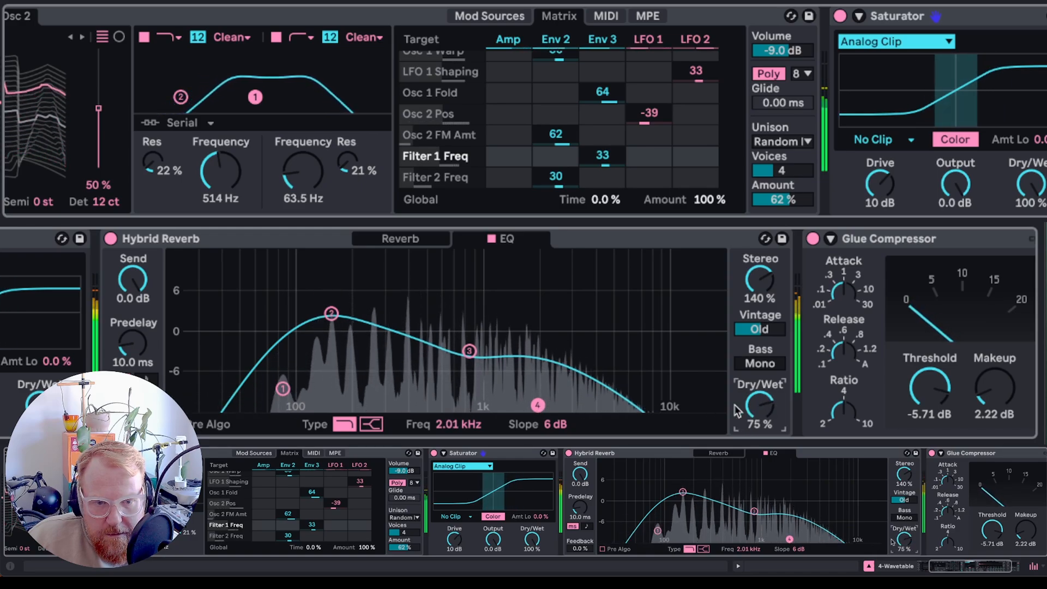
click(380, 237)
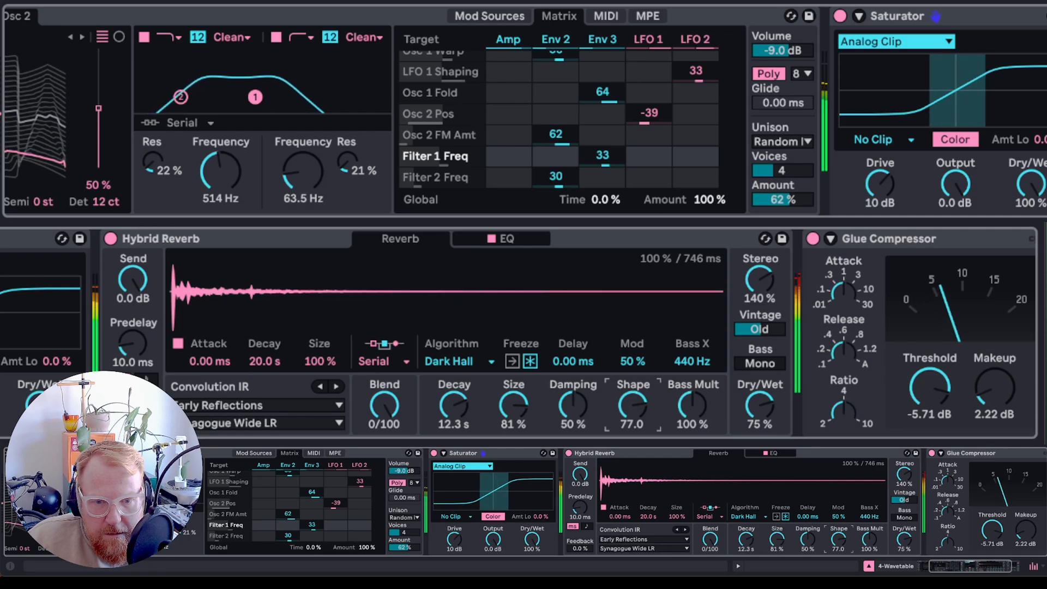
- Lower the reverb Shape to 73 and set the Saturator output to -13 dB
drag(633, 405, 633, 410)
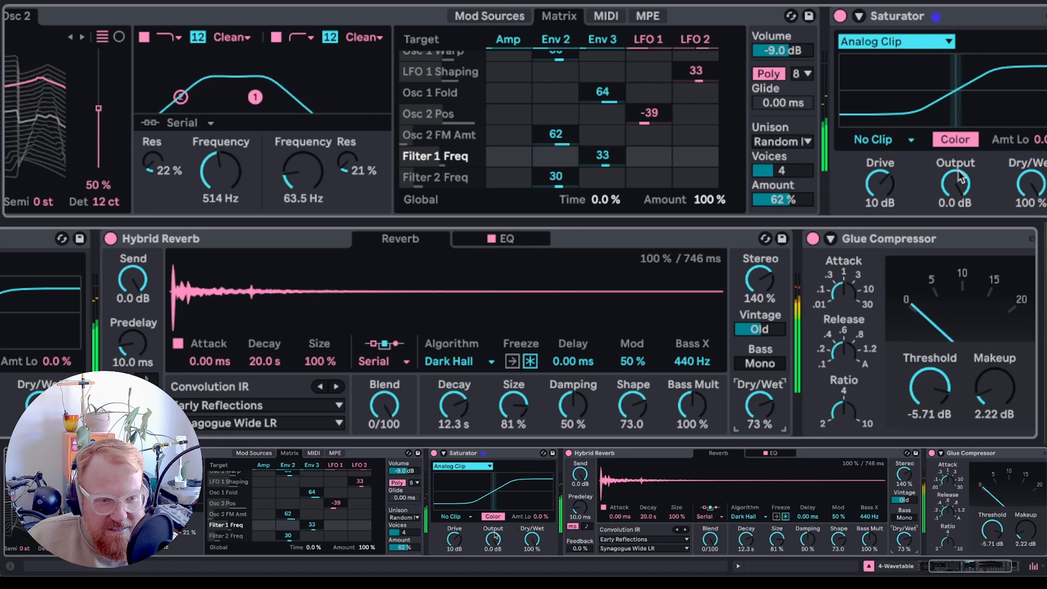
drag(961, 178, 955, 183)
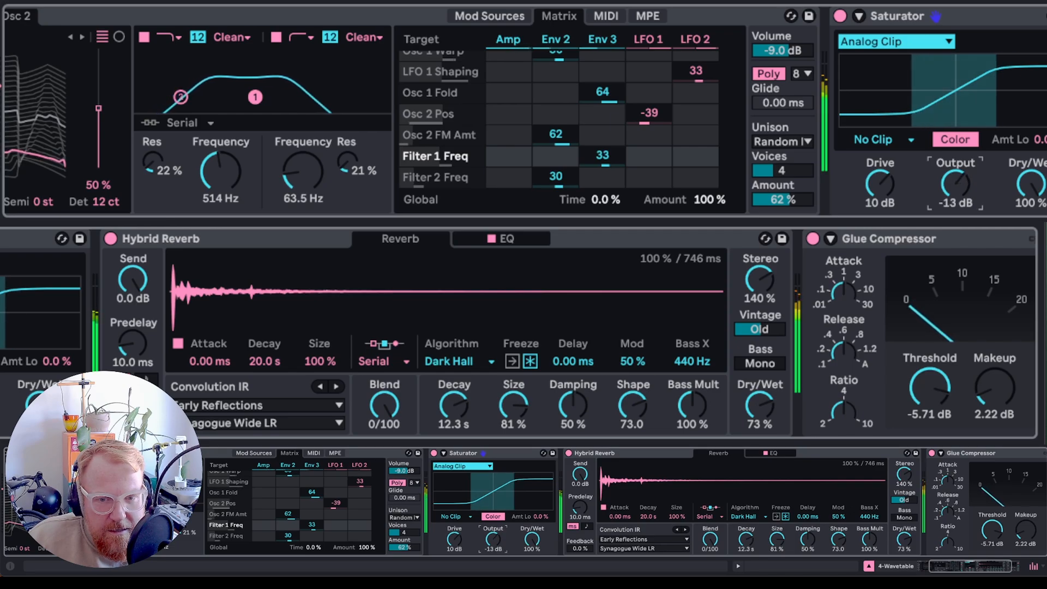
- Reshape the reverb EQ: move band 2 to 717 Hz at -2.1 dB and boost band 3 by 4.2 dB at 1.98 kHz
click(507, 240)
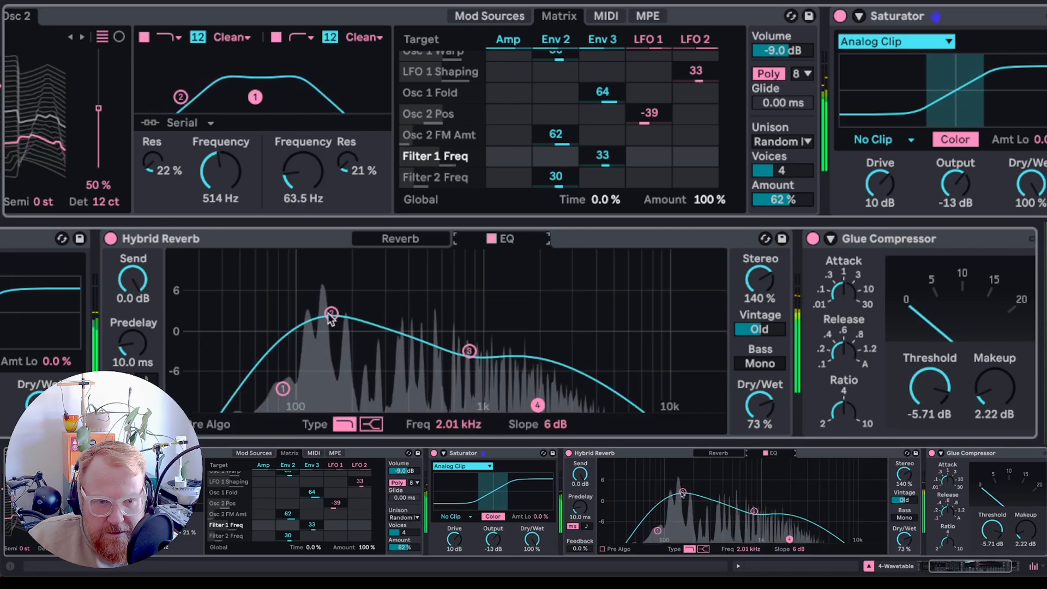
drag(327, 311, 332, 331)
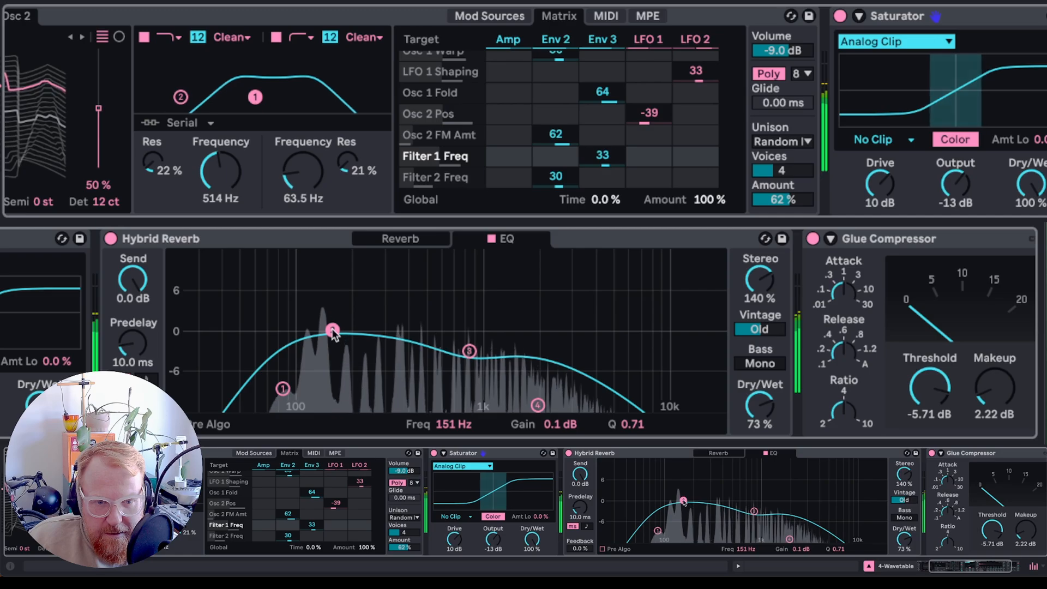
drag(469, 351, 534, 303)
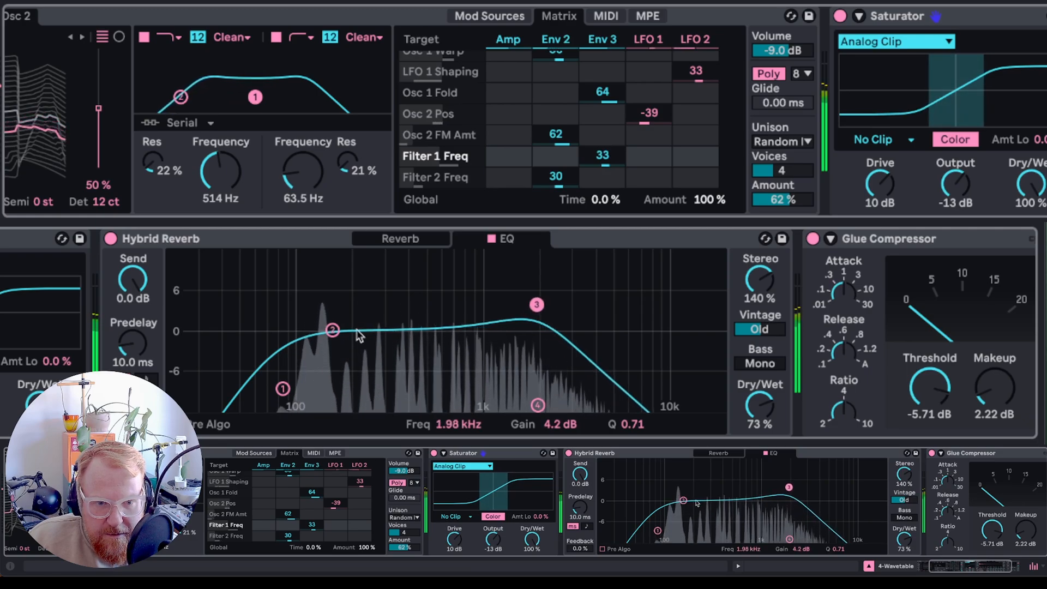
drag(333, 330, 456, 343)
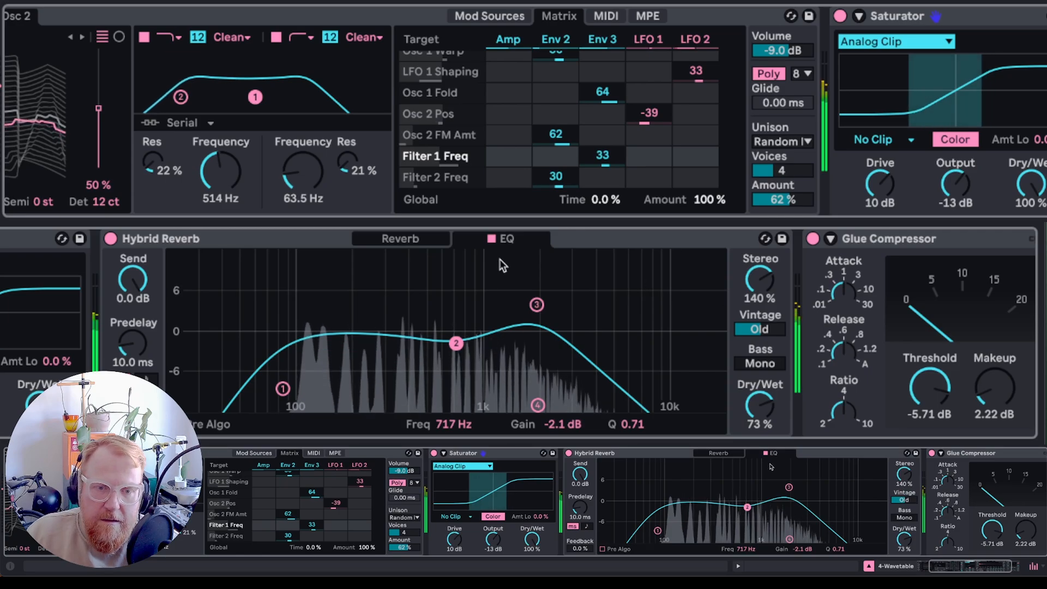
- Load the Beer Sheva Town Hall LR convolution IR in the reverb and set the blend to 39/61
click(421, 239)
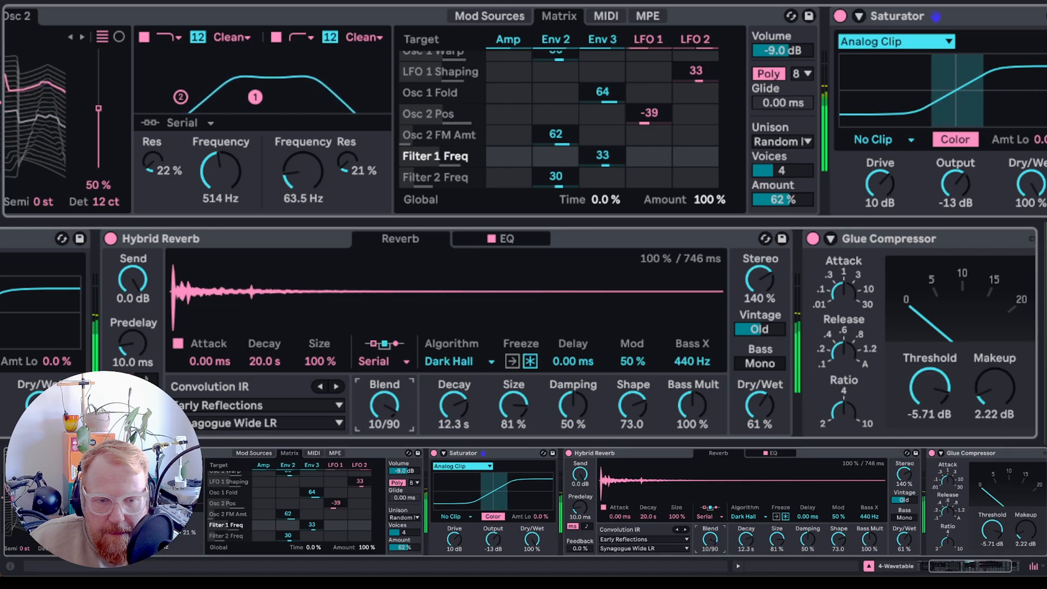
drag(710, 539, 710, 579)
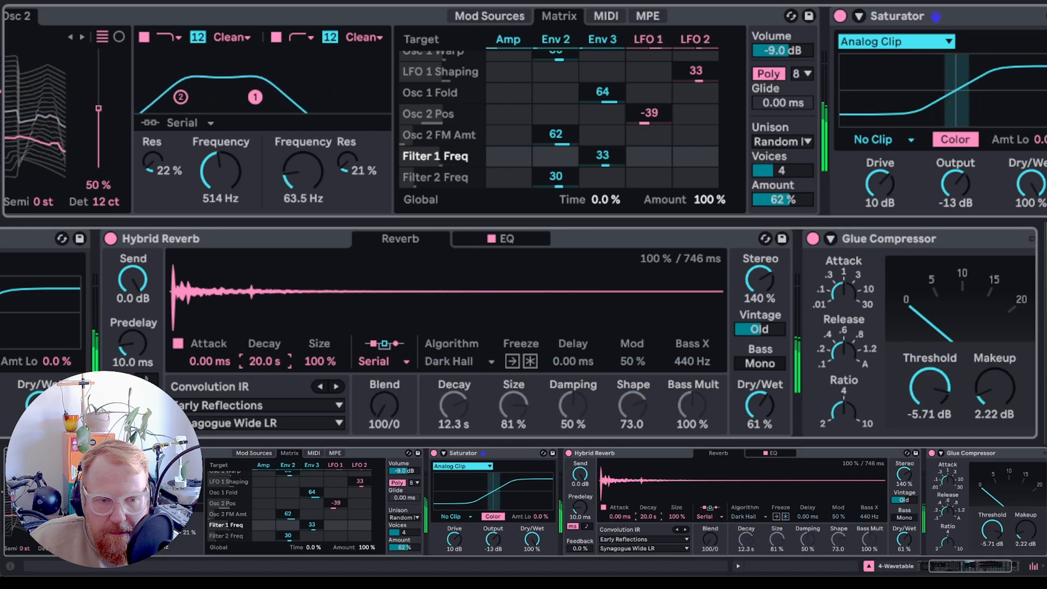
click(241, 423)
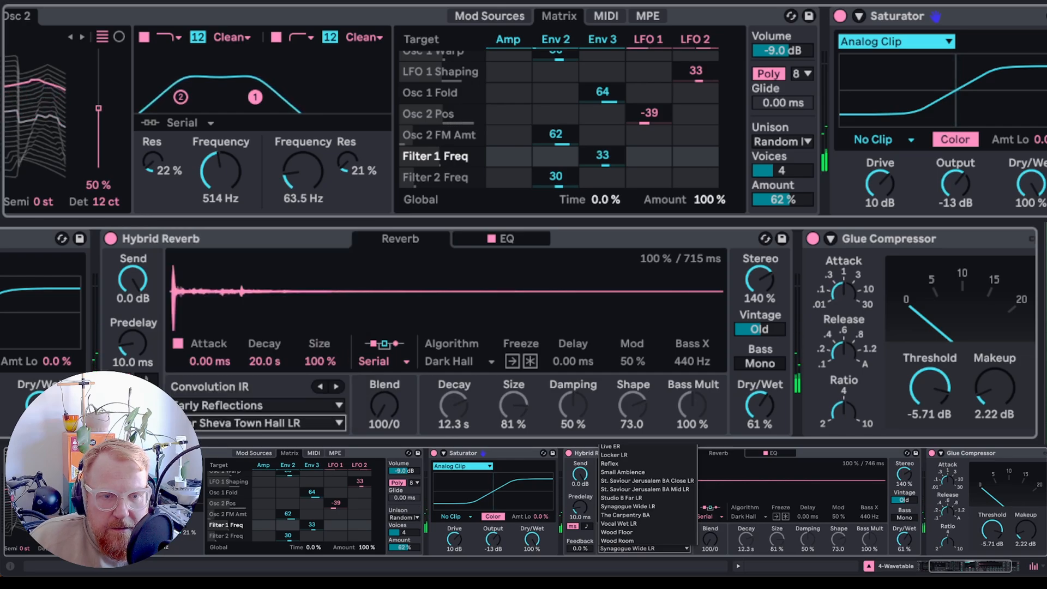
click(240, 223)
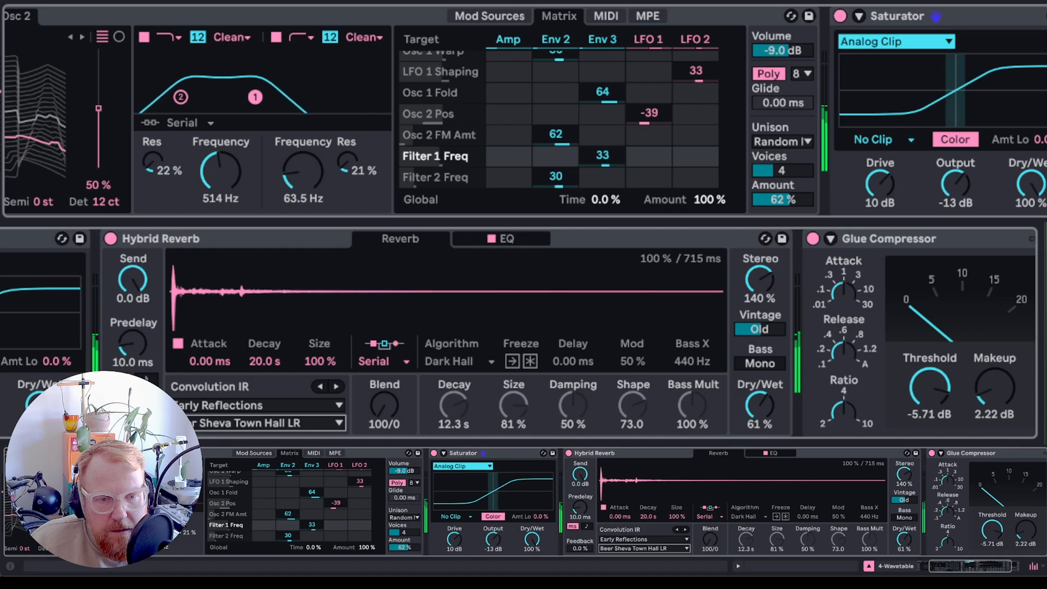
drag(380, 398, 384, 403)
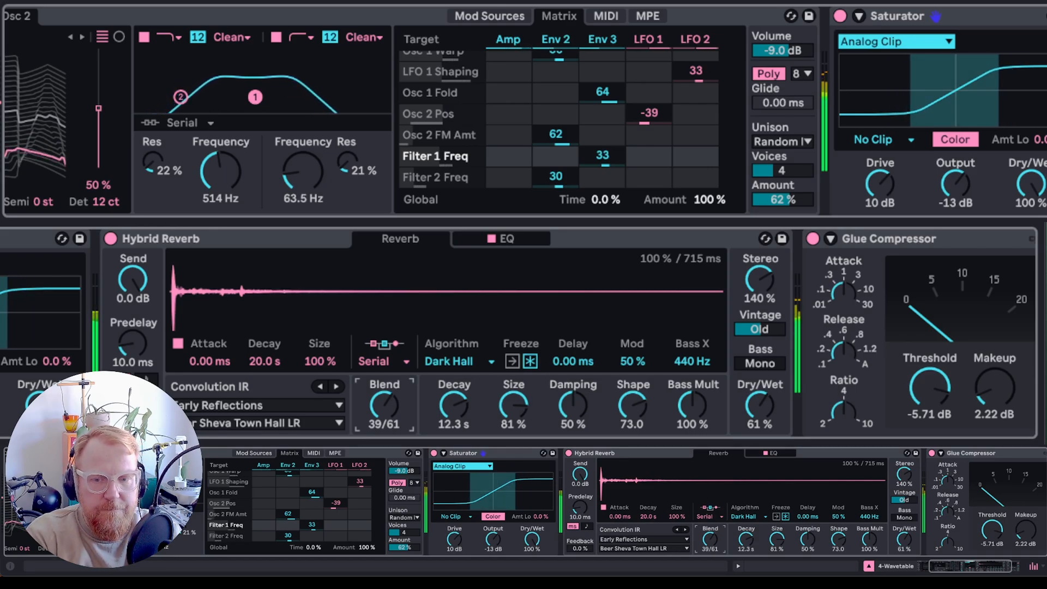
- Set the Glue Compressor threshold to -19.0 dB and makeup to 3.65 dB, touching the attack and release
drag(929, 391, 929, 453)
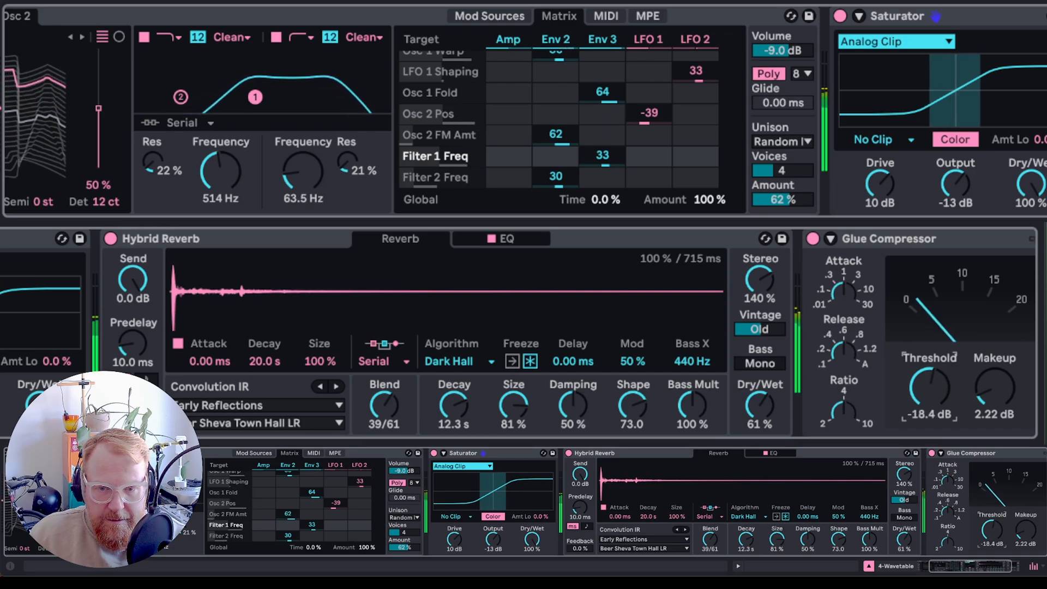
drag(981, 385, 980, 377)
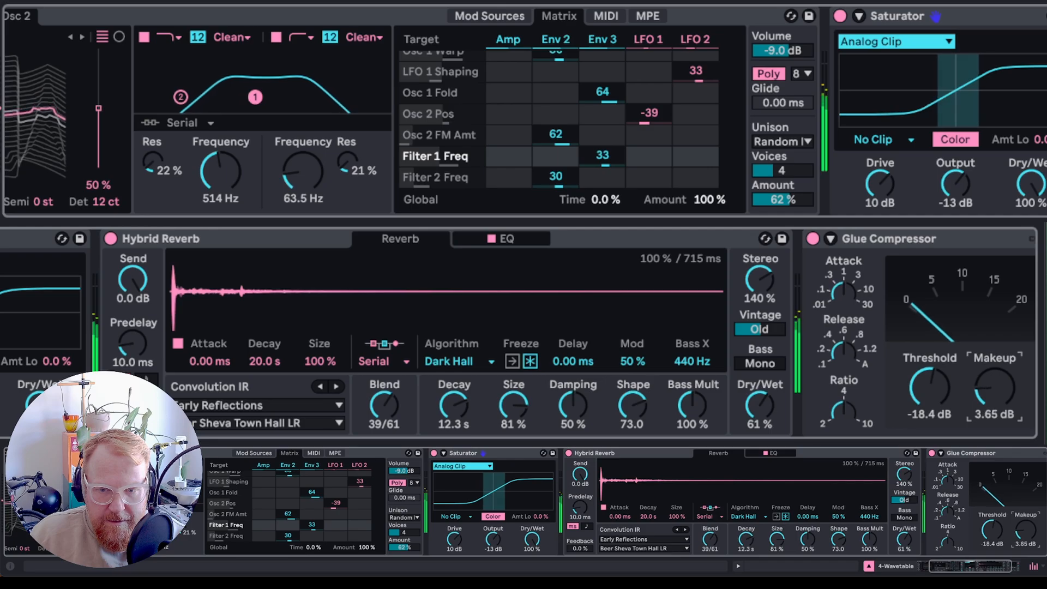
click(845, 291)
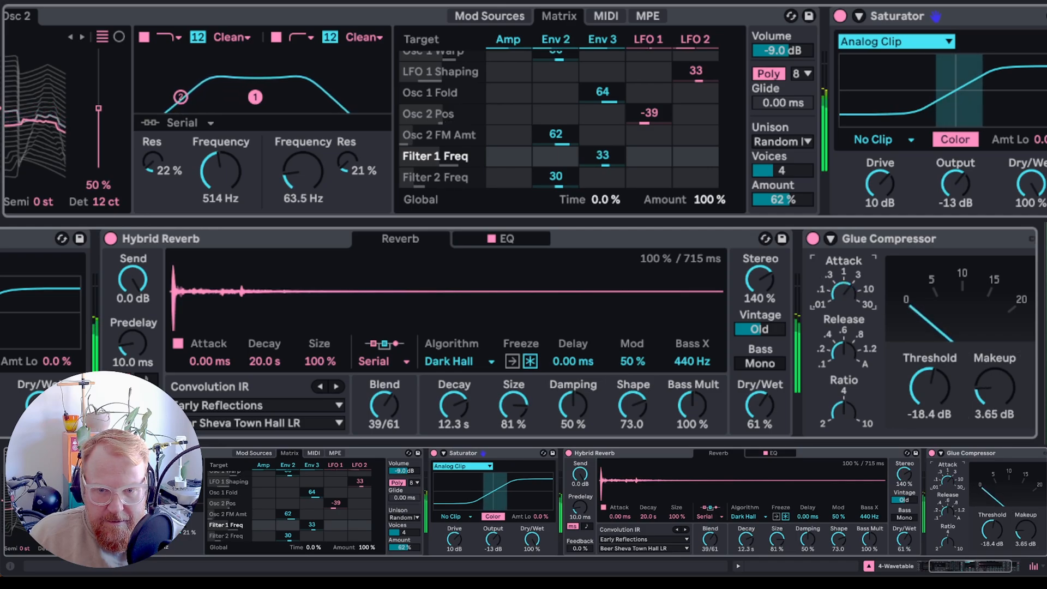
drag(937, 394, 937, 397)
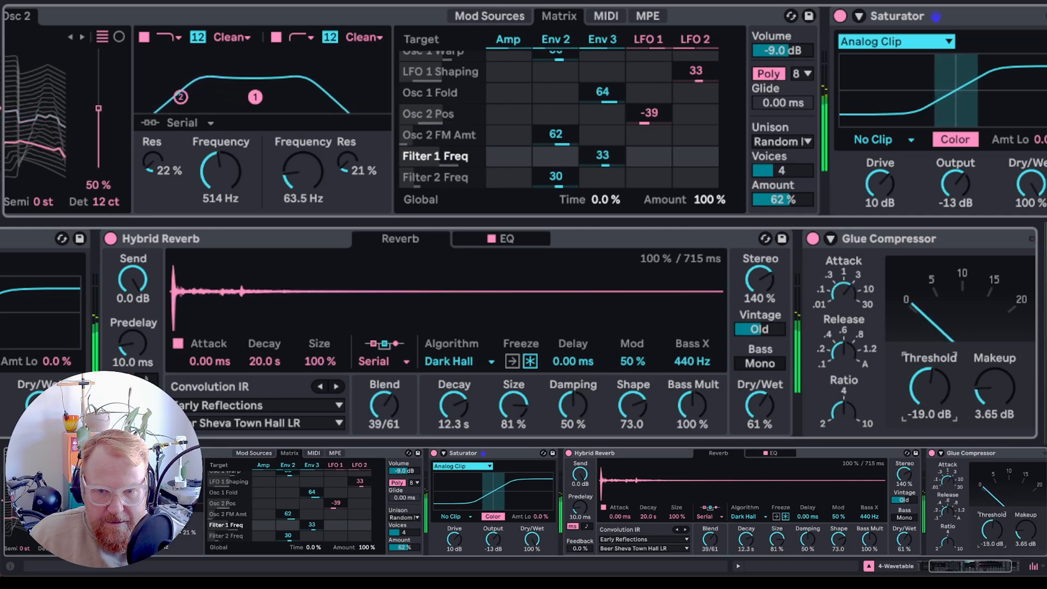
click(843, 360)
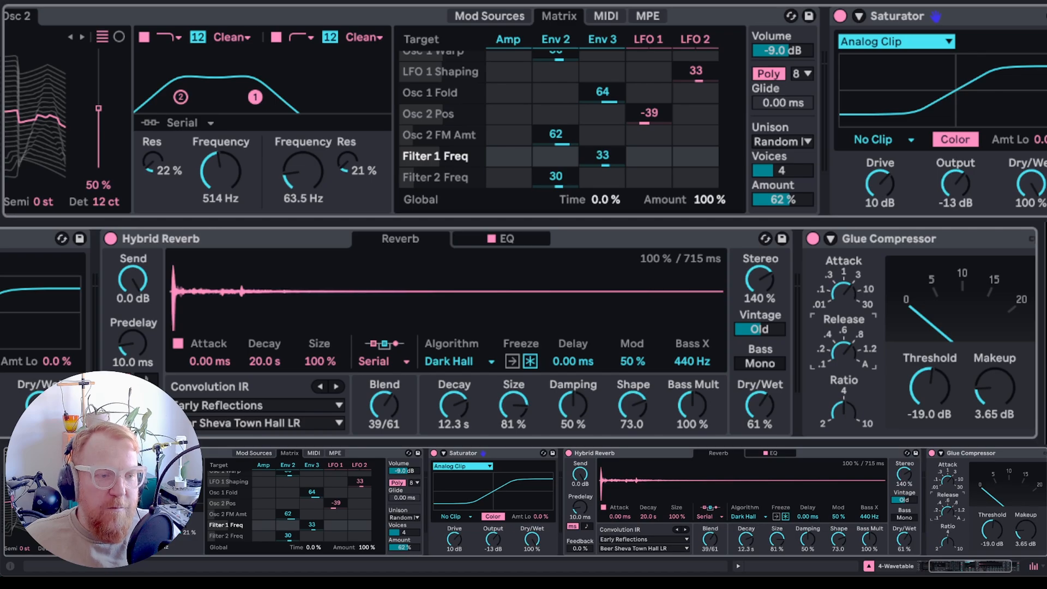
- Shorten the Wavetable amp envelope attack to 2.20 s
click(507, 22)
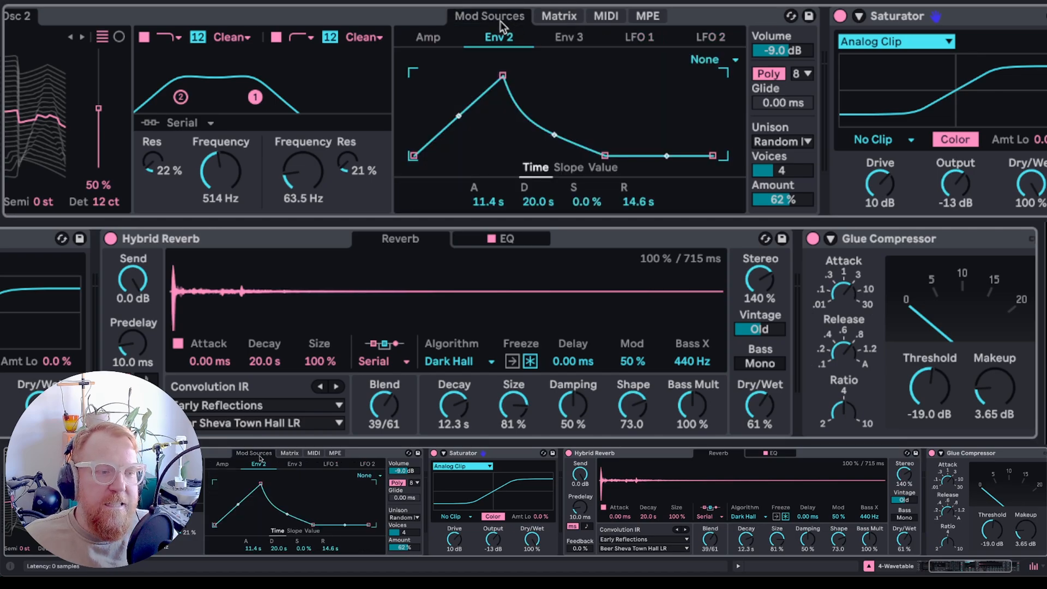
click(439, 44)
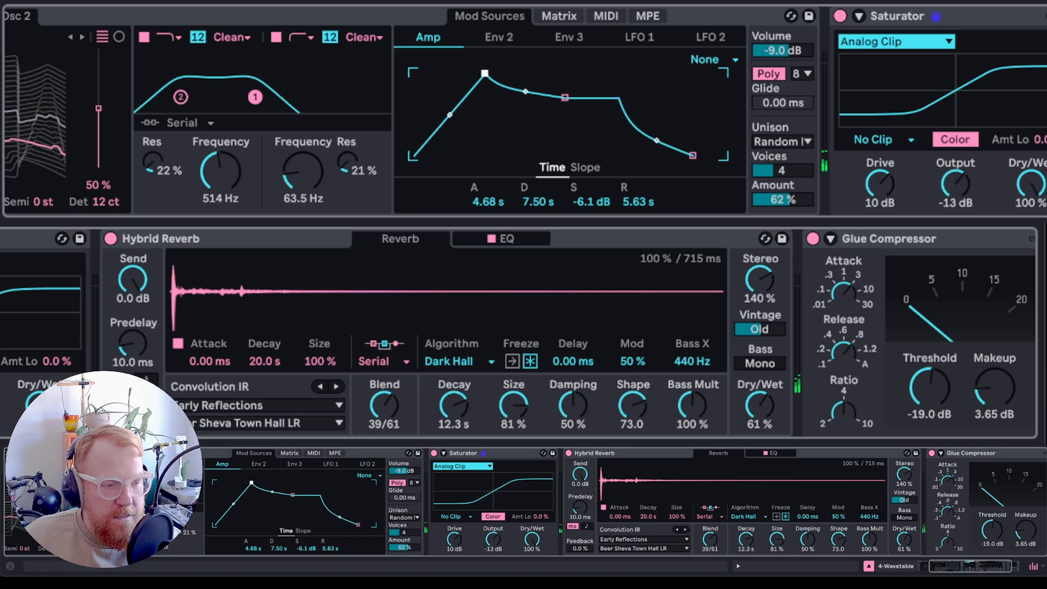
drag(484, 77, 472, 74)
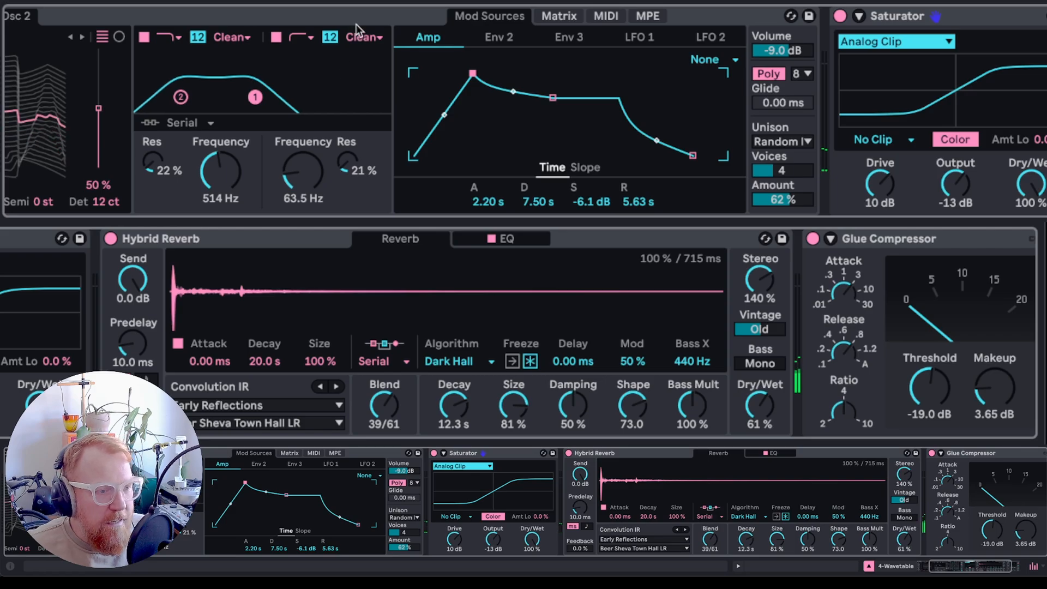
scroll(356, 24, left, 5)
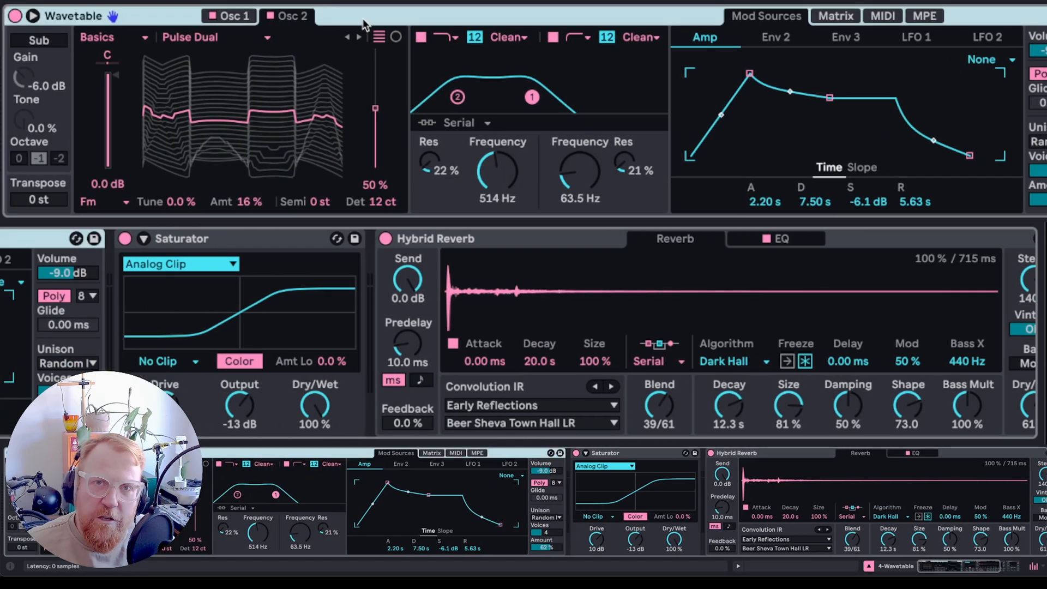